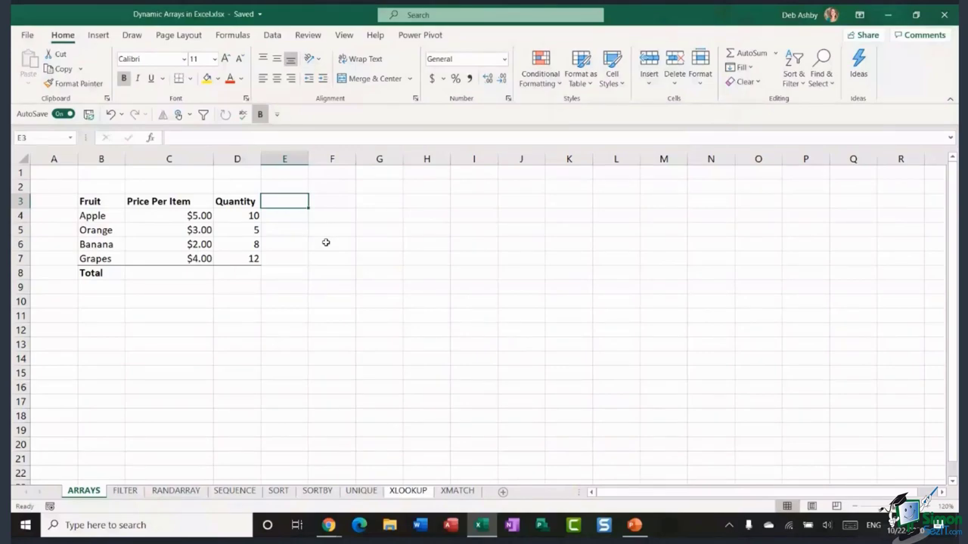
- Highlight the Fruit, Price Per Item and Quantity columns of the fruit table
drag(92, 206, 91, 276)
drag(153, 205, 158, 235)
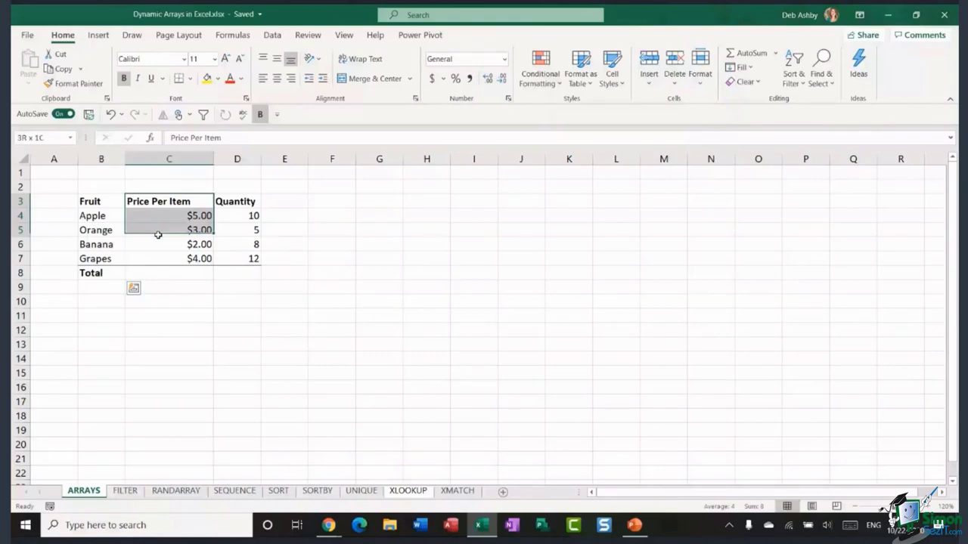
drag(231, 203, 238, 257)
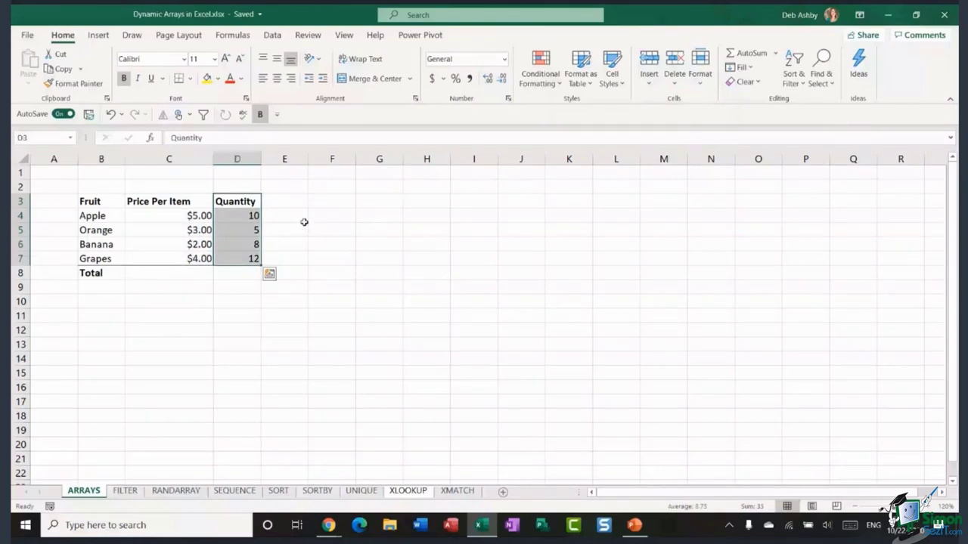
click(297, 215)
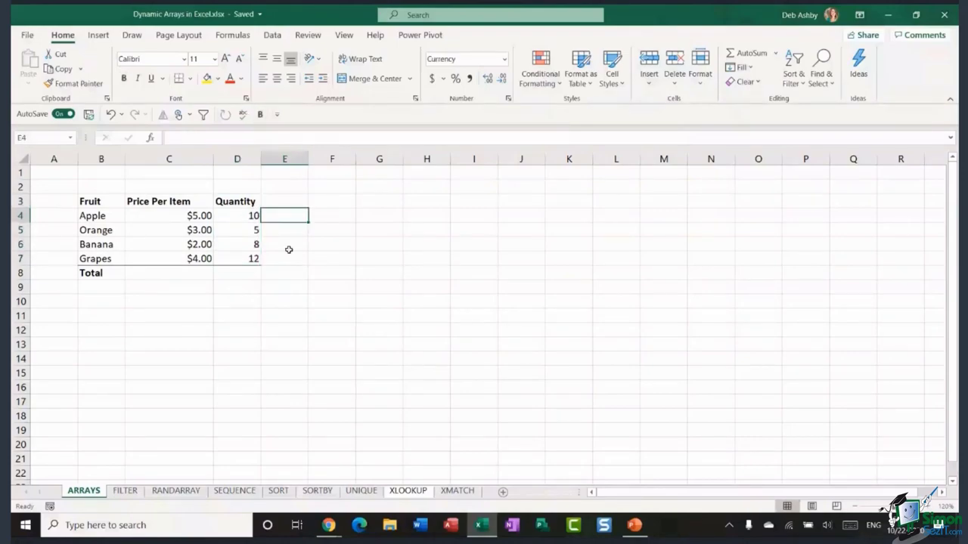
- Add a Total heading in E3 and enter =SUM(C4*D4) in E4 for Apple
click(282, 204)
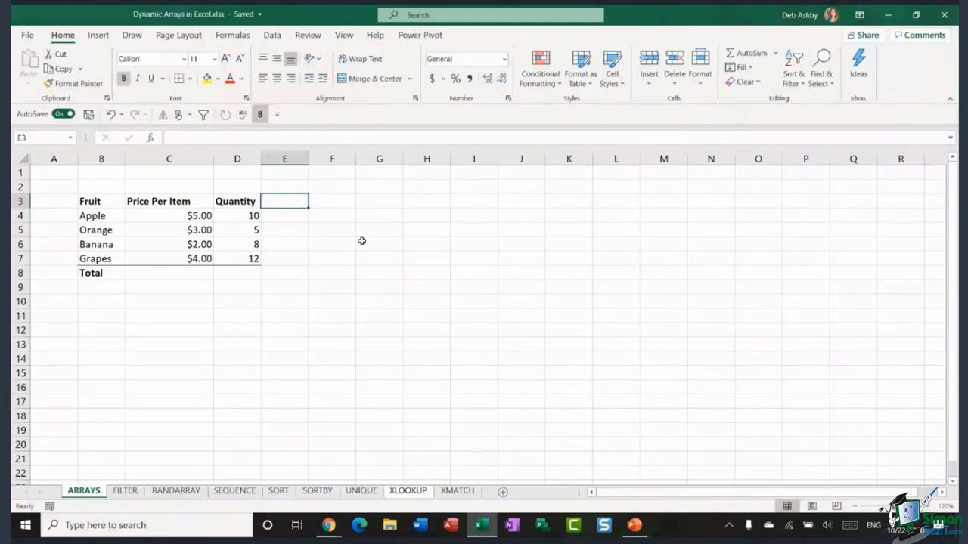
text(Total)
key(Return)
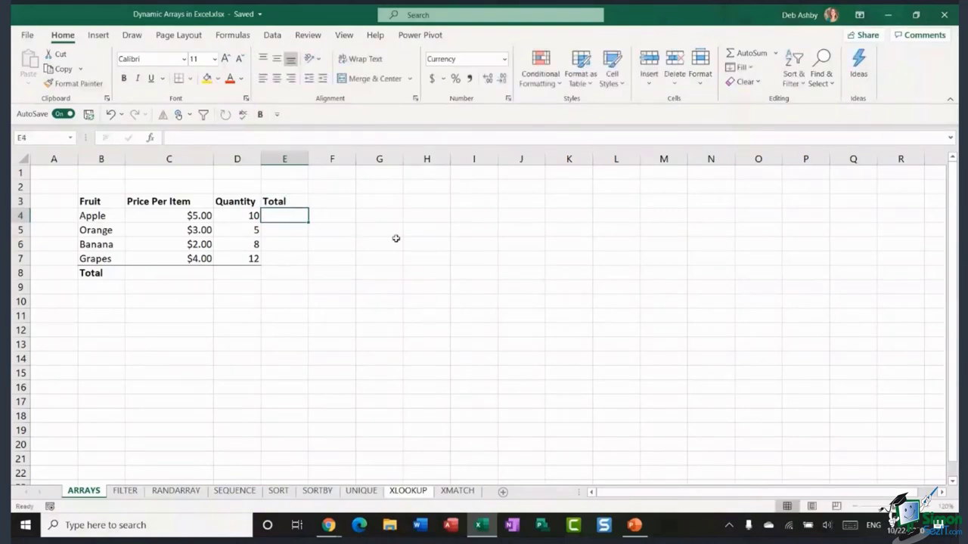
text(=)
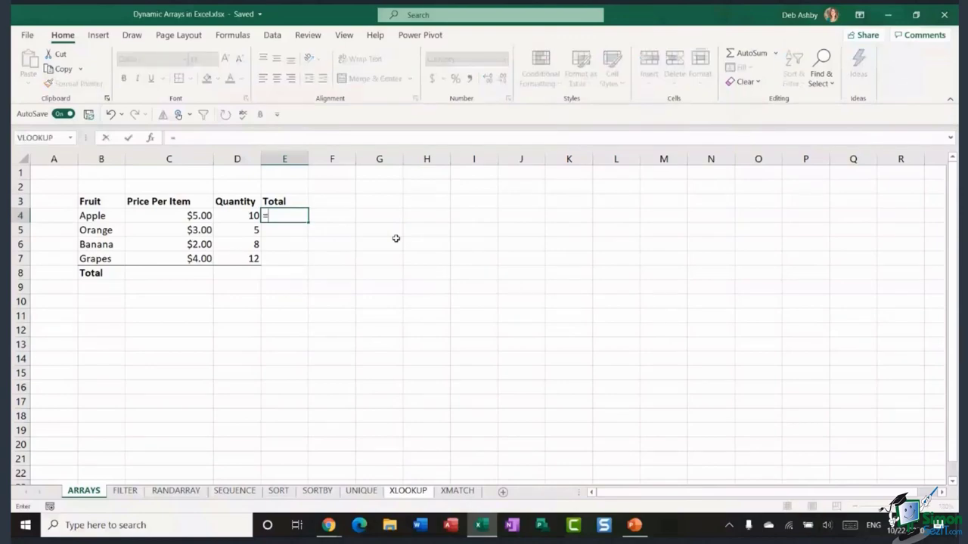
text(SUM()
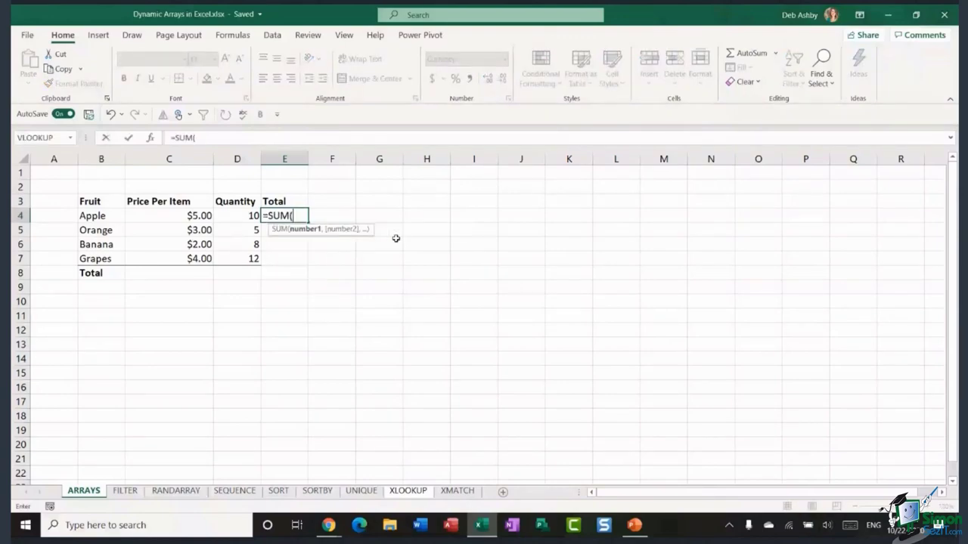
click(181, 215)
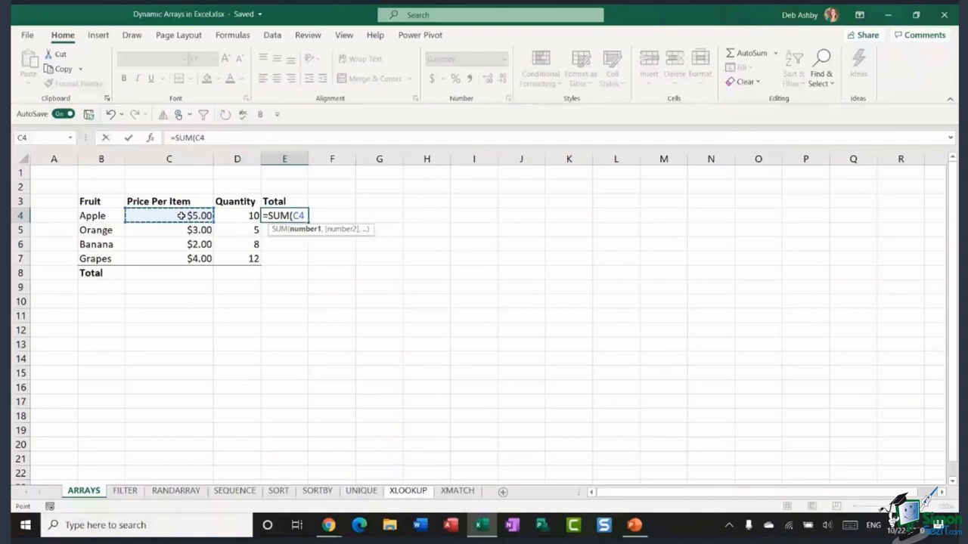
text(*)
click(244, 217)
text())
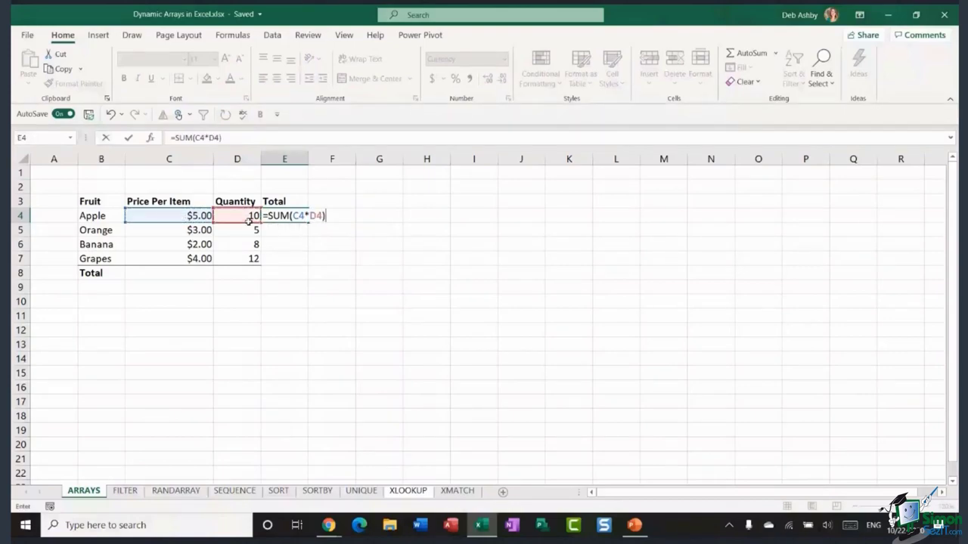
key(Return)
- Fill the Total formula down to E7, giving $50.00, $15.00, $16.00 and $48.00
click(298, 218)
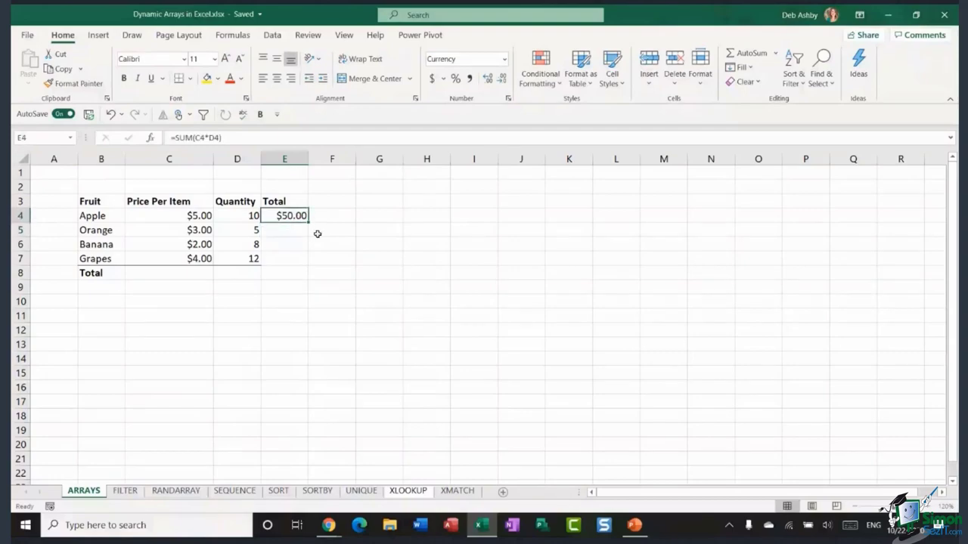
drag(310, 221, 312, 269)
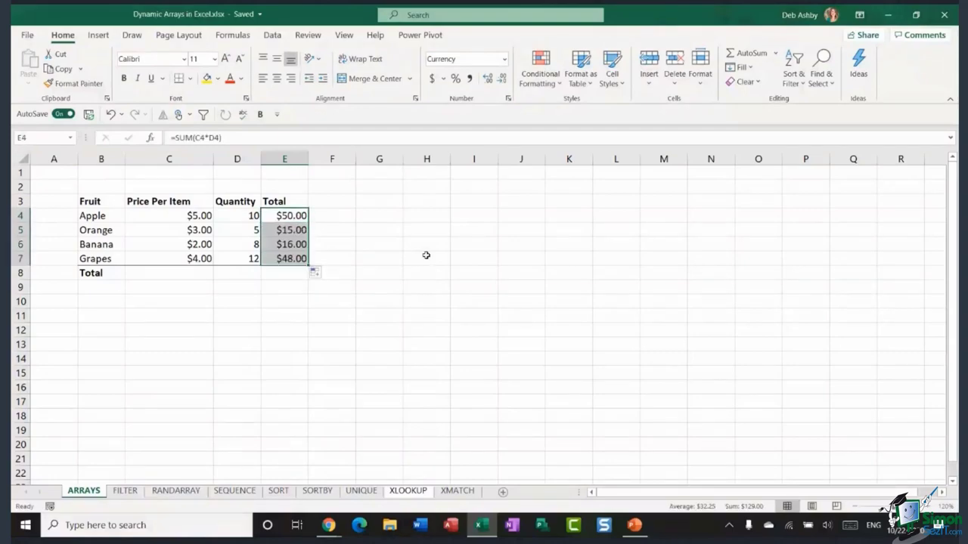
click(426, 257)
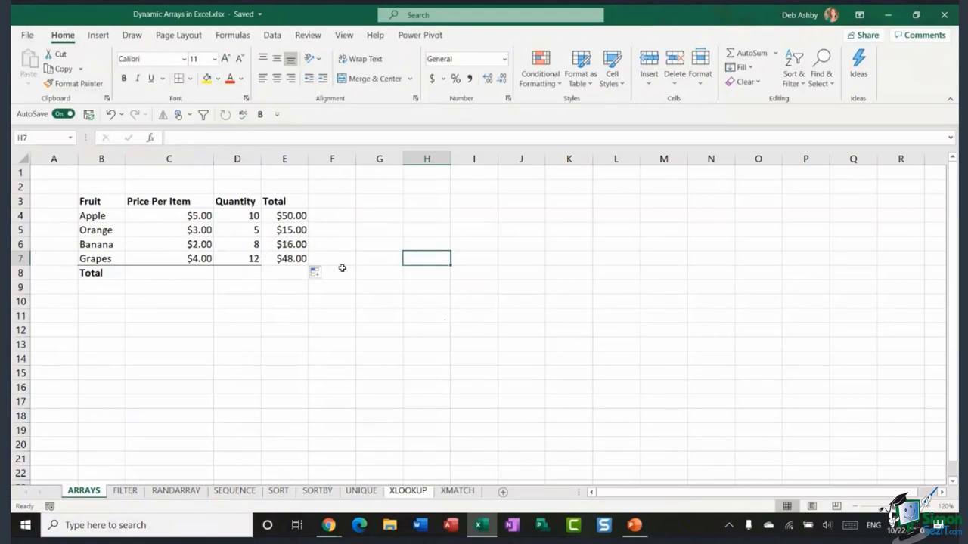
click(278, 275)
text(=SUM)
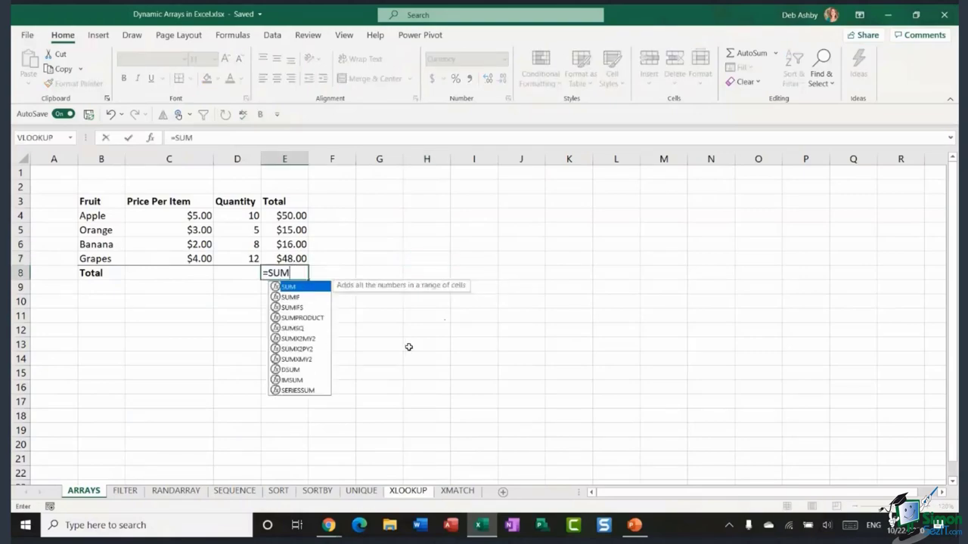
text(()
drag(294, 217, 295, 258)
text())
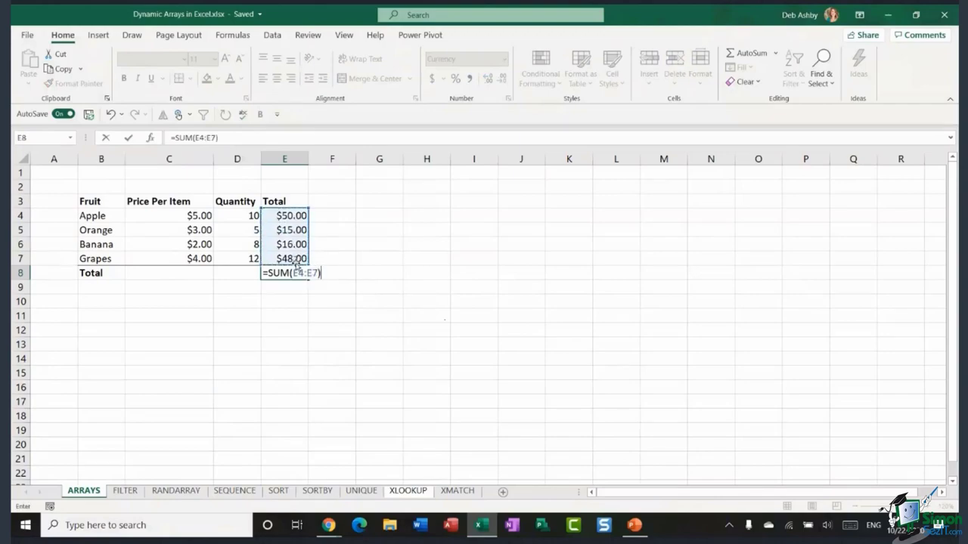
key(Return)
click(295, 273)
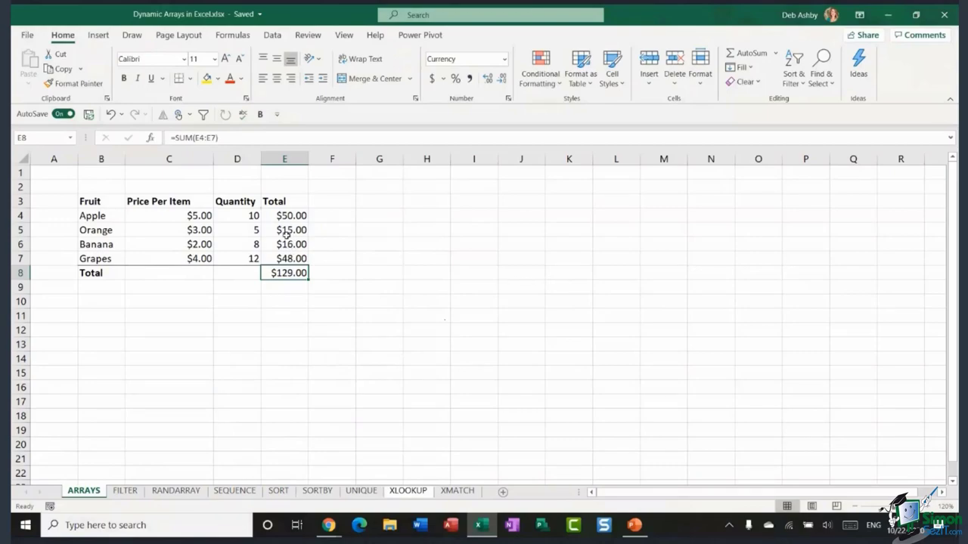
drag(293, 216, 295, 259)
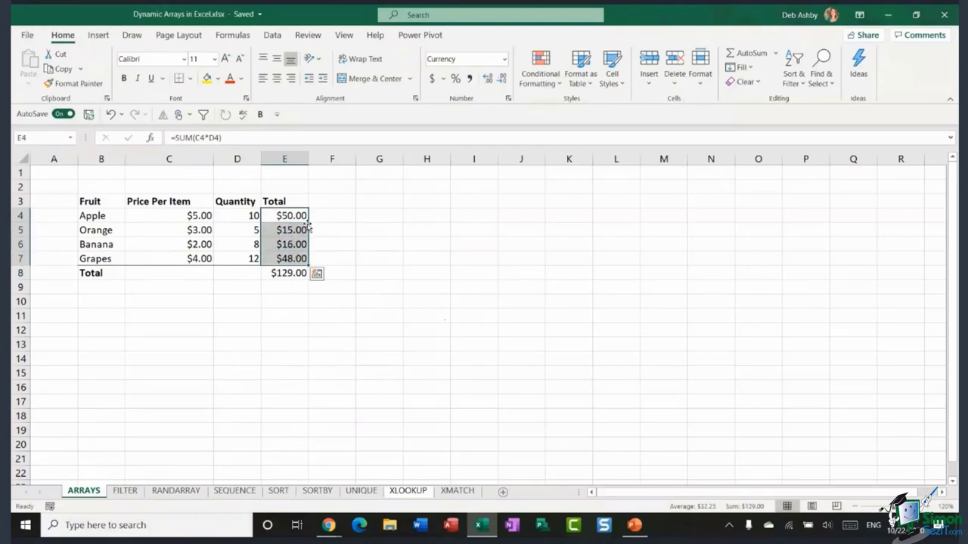
click(287, 274)
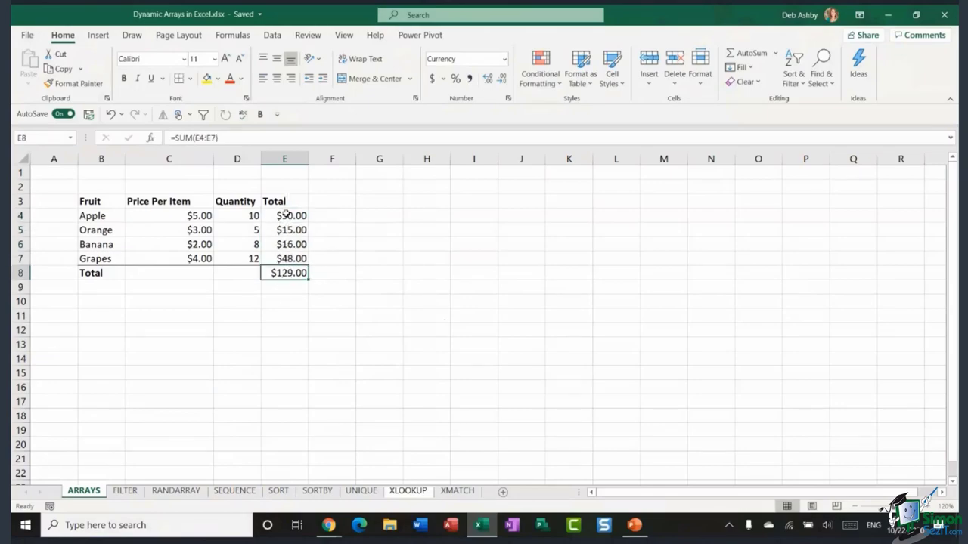
key(ctrl+z)
key(ctrl+z)
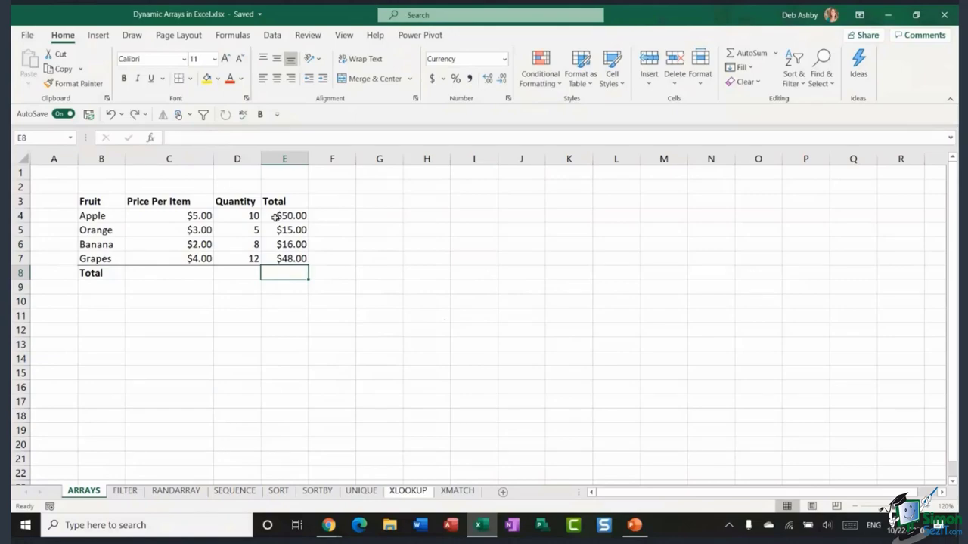
- Undo the Total column entries and start typing =SUM( in D8 below the quantities
key(ctrl+z)
key(ctrl+z)
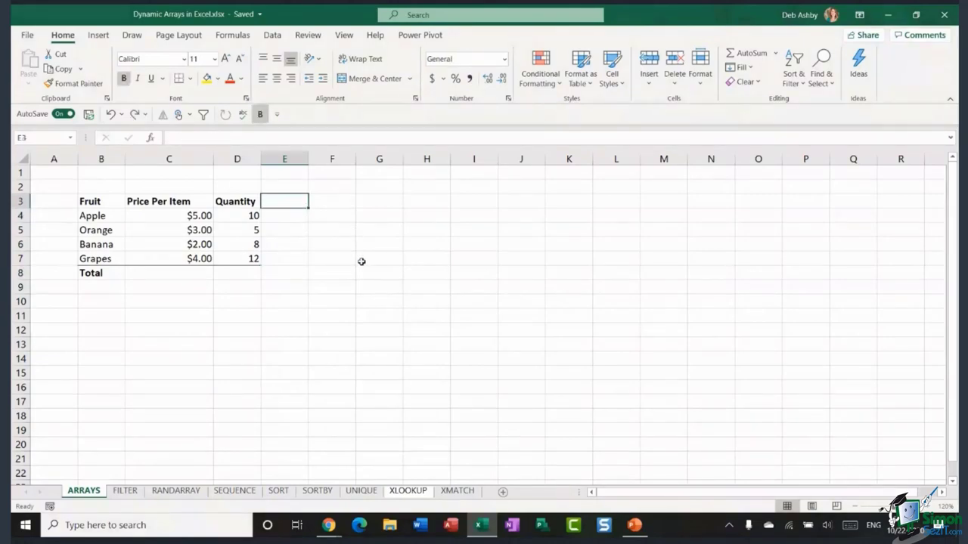
click(361, 262)
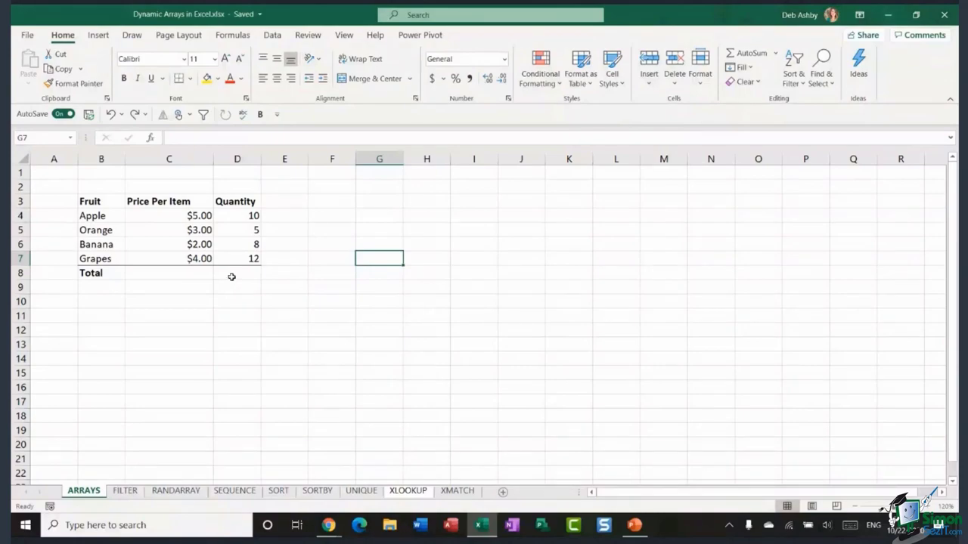
click(234, 273)
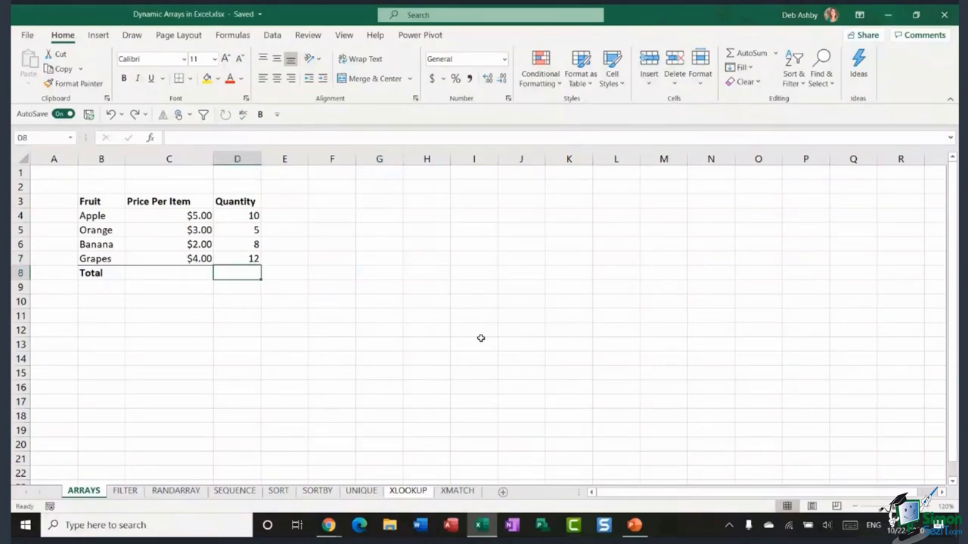
text(=SUM()
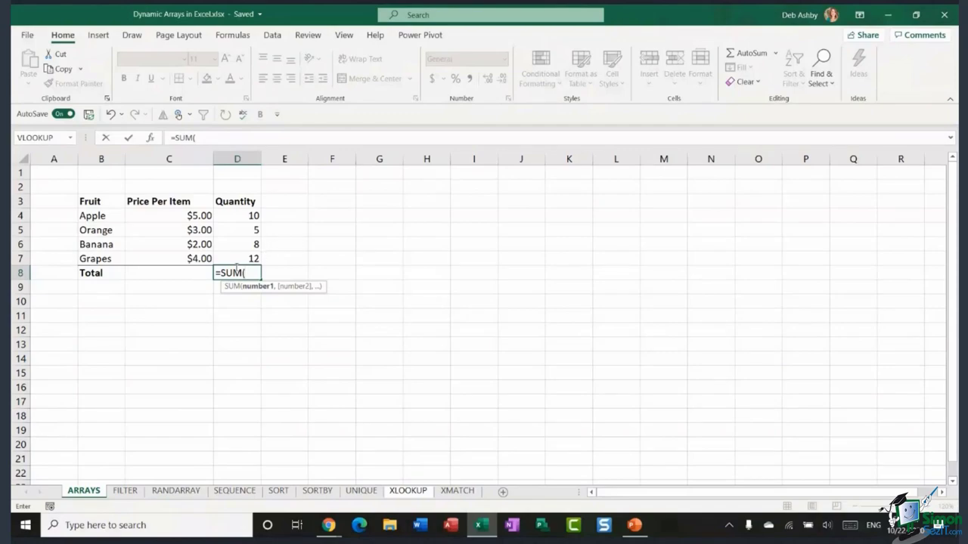
- Enter the array formula {=SUM(C4:C7*D4:D7)} in D8 with Ctrl+Shift+Enter, returning 129
drag(168, 212, 167, 254)
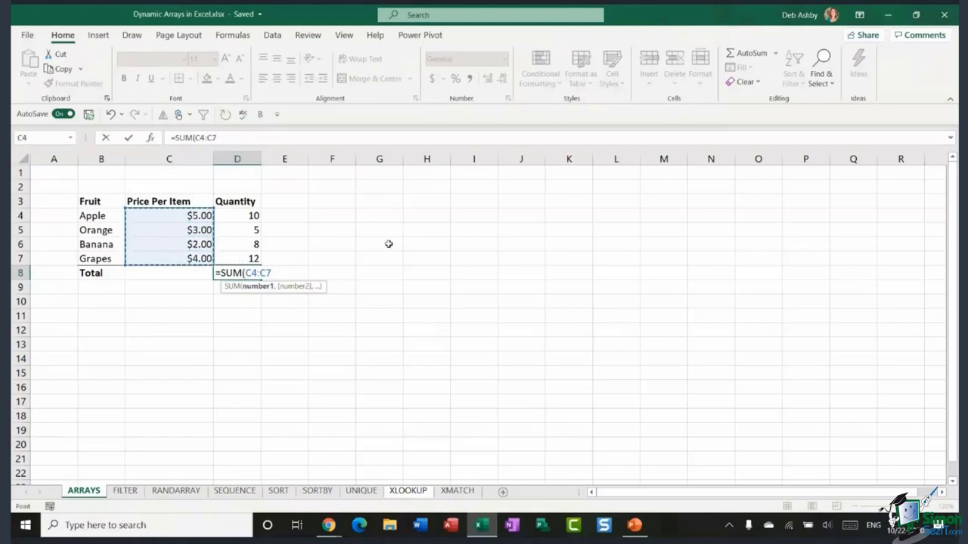
text(*)
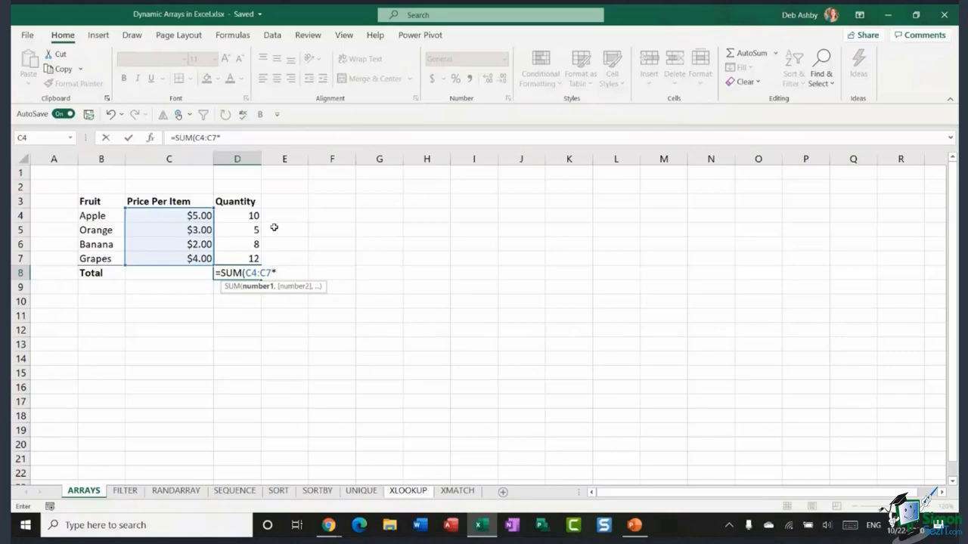
drag(248, 216, 243, 257)
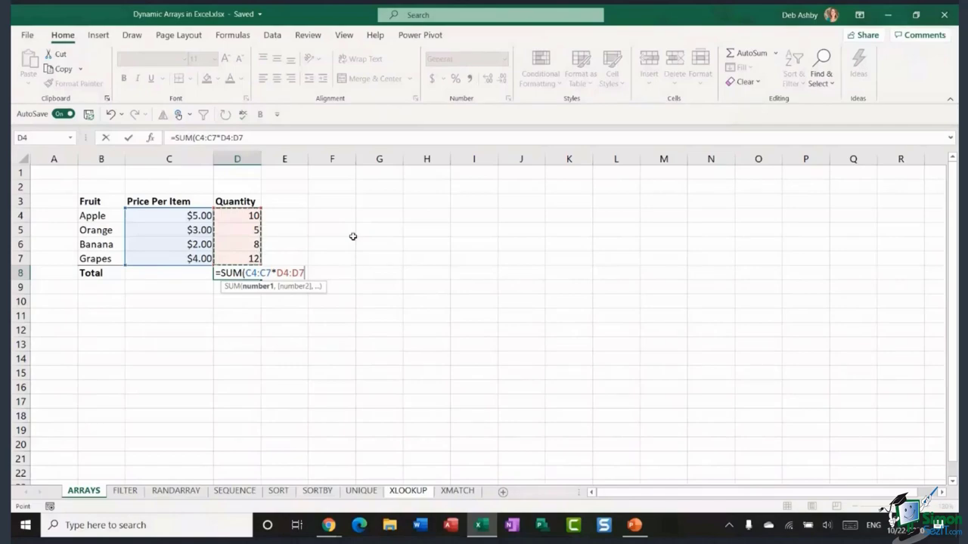
text())
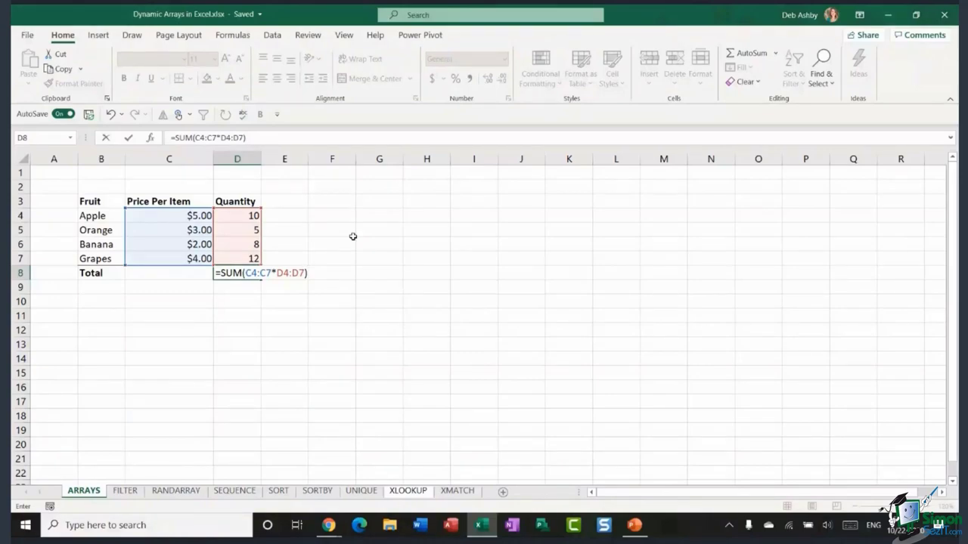
key(ctrl+shift+Return)
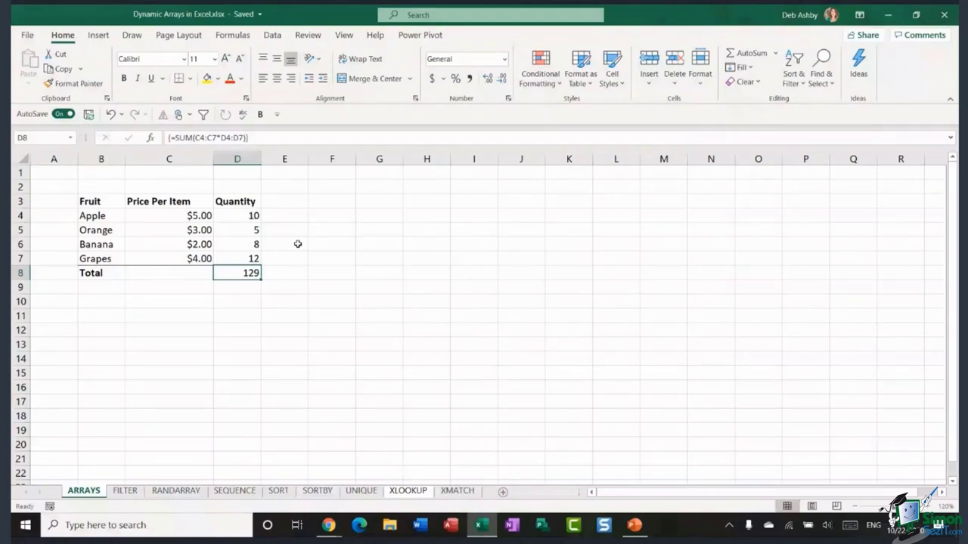
click(331, 234)
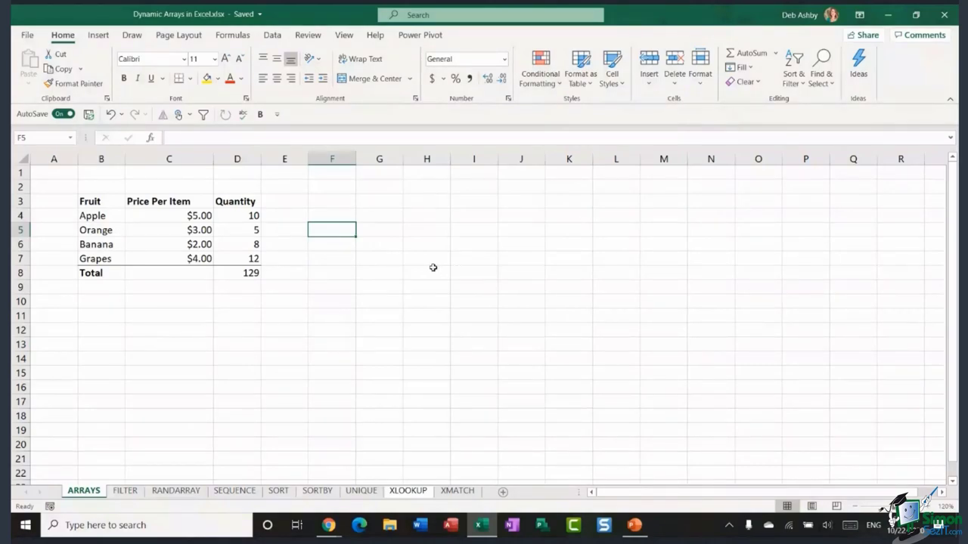
click(378, 254)
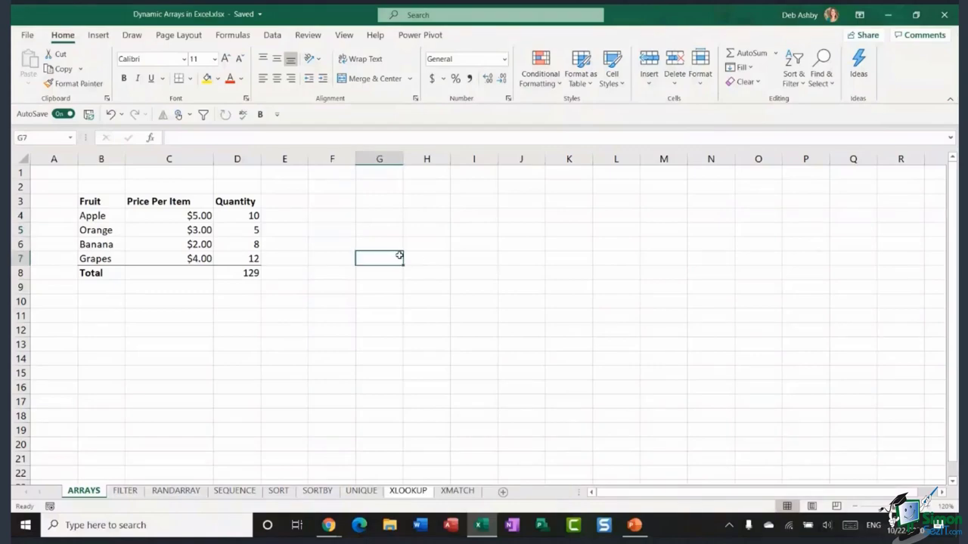
- Switch to the FILTER sheet and review the student table's Student, Exam and Mark headings
click(125, 491)
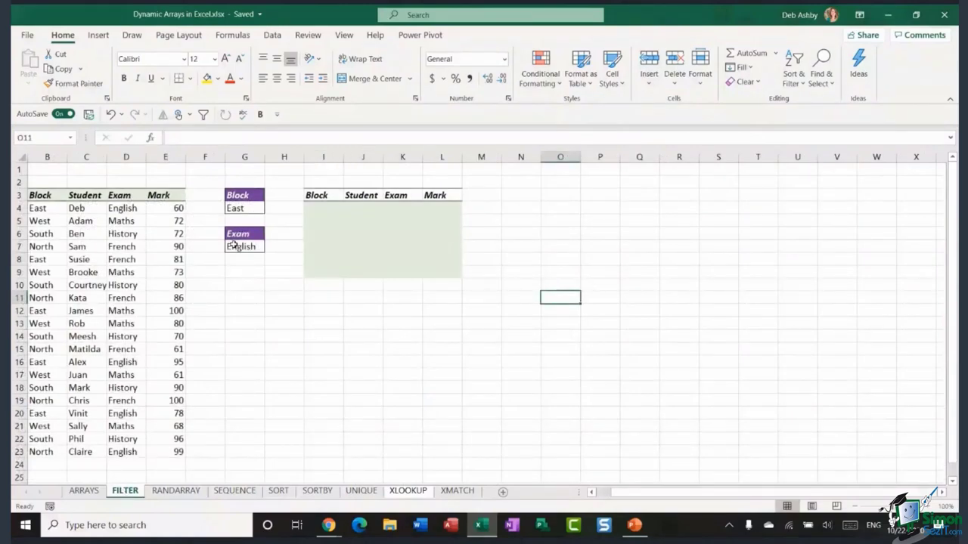
drag(42, 195, 182, 449)
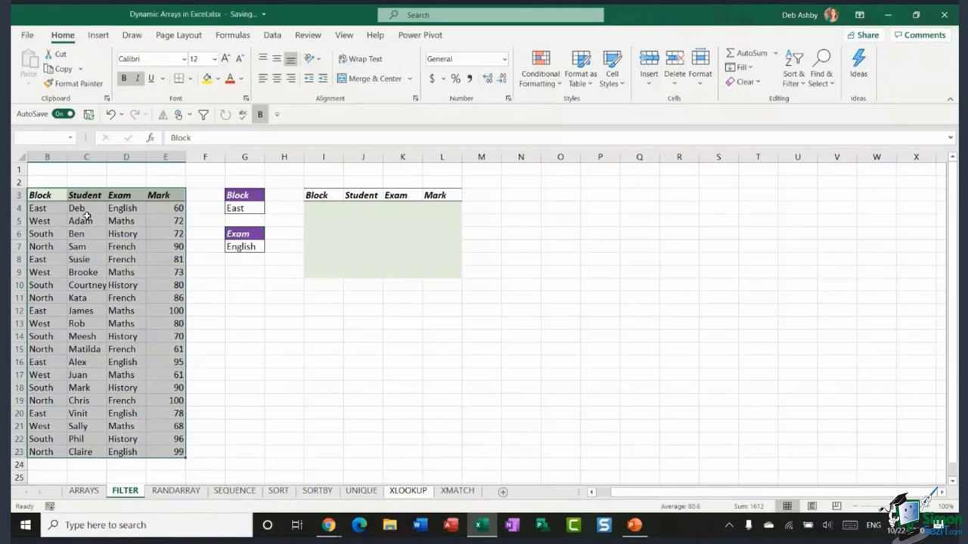
click(42, 199)
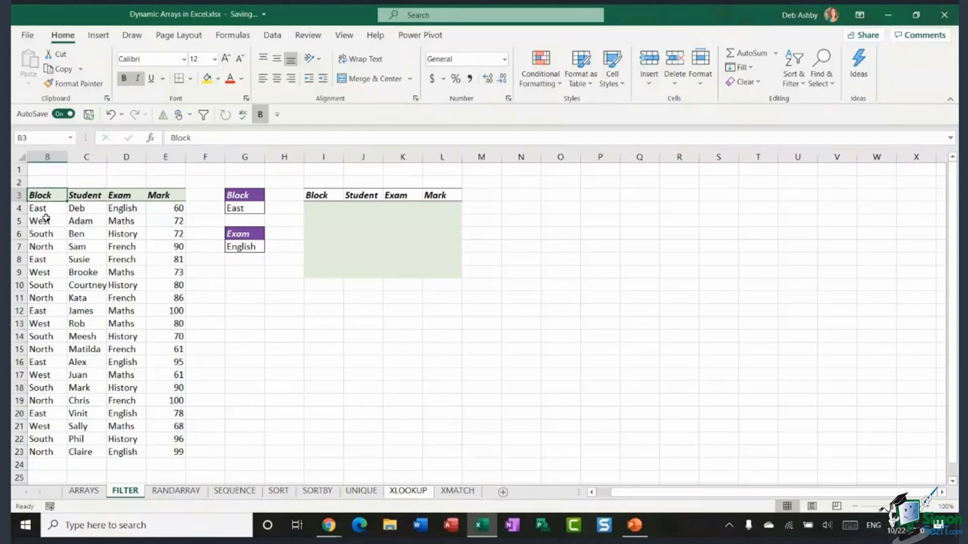
click(92, 193)
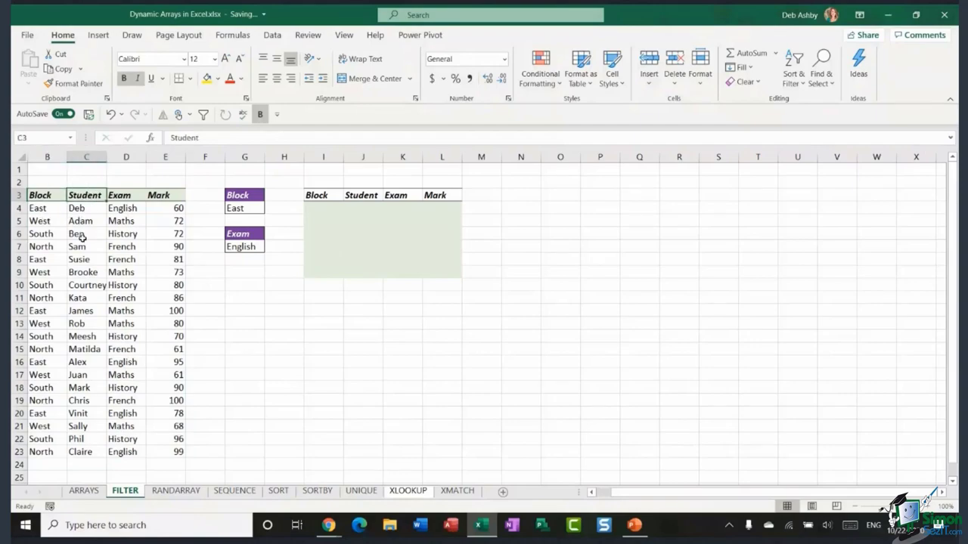
click(134, 197)
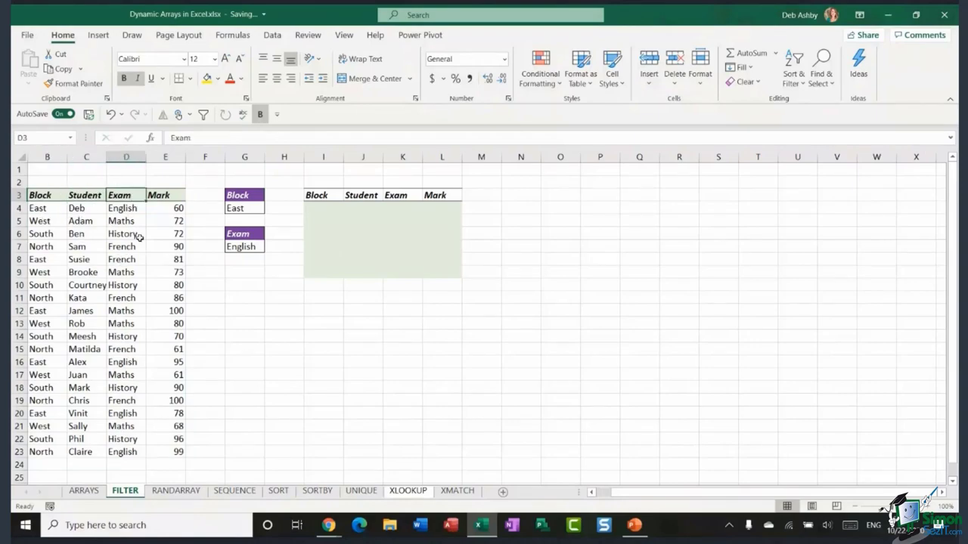
click(165, 196)
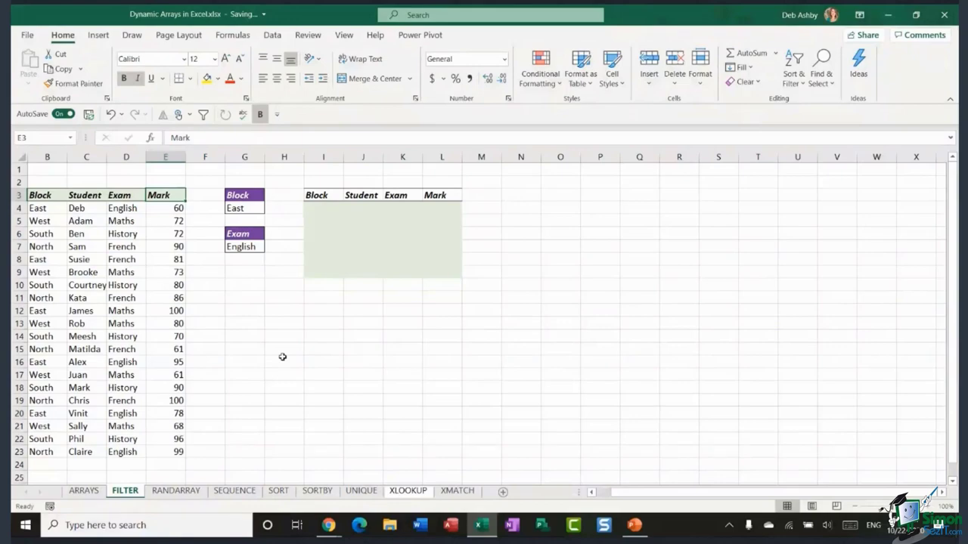
- Check the East and English criteria cells and output cell I4, then show the Data tools
click(238, 209)
click(252, 247)
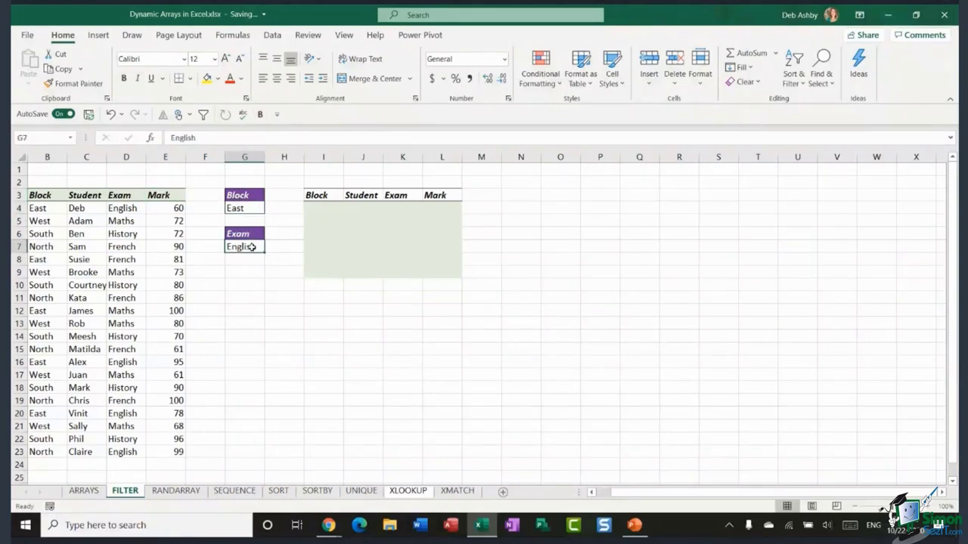
click(243, 209)
click(246, 245)
click(245, 210)
click(250, 245)
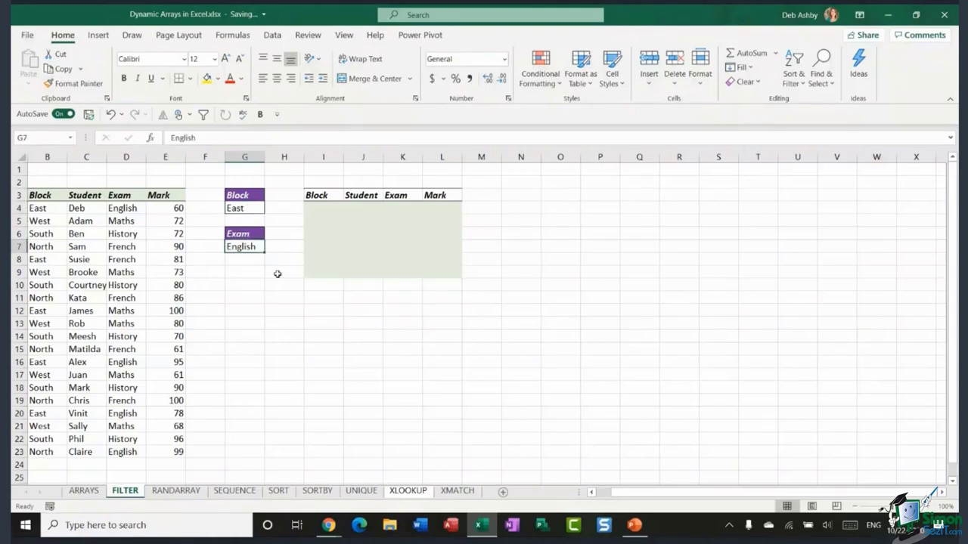
click(314, 209)
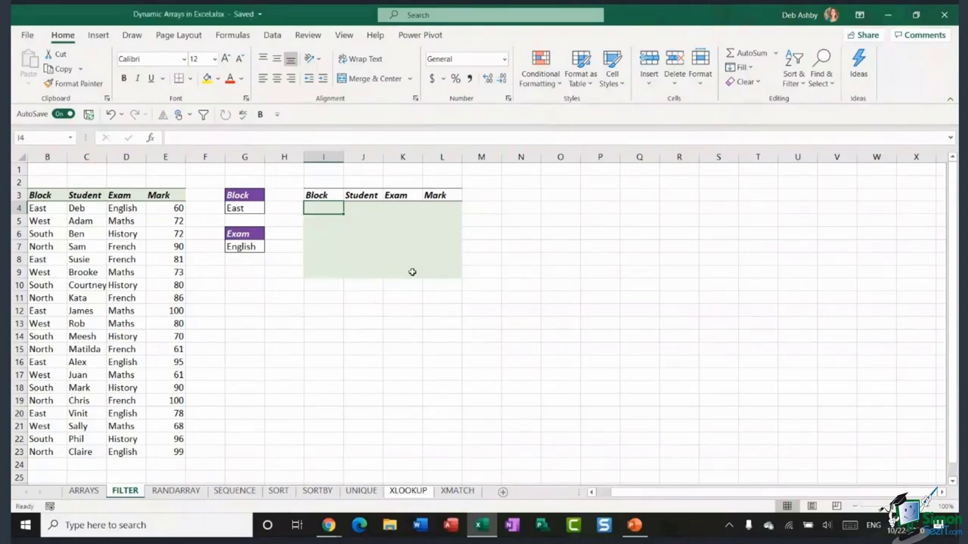
click(112, 233)
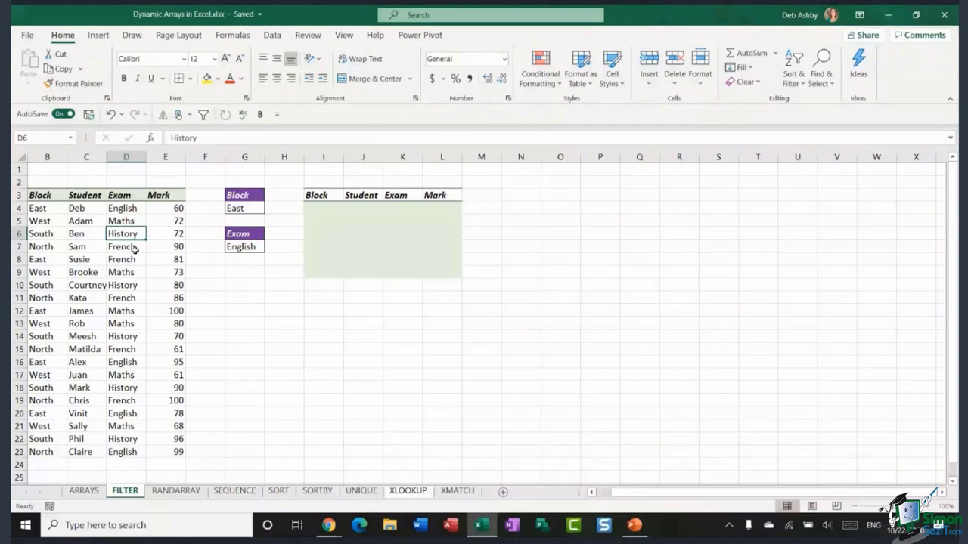
click(272, 34)
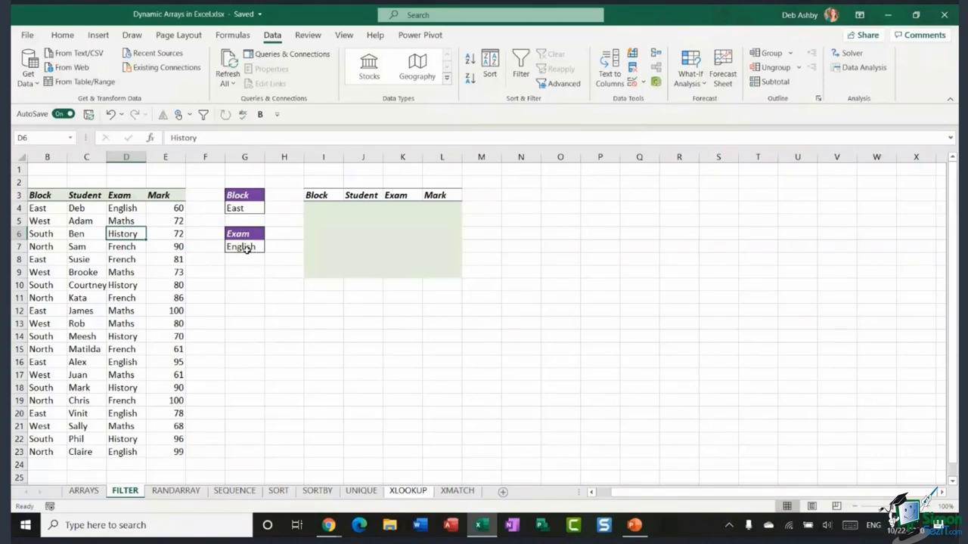
click(87, 196)
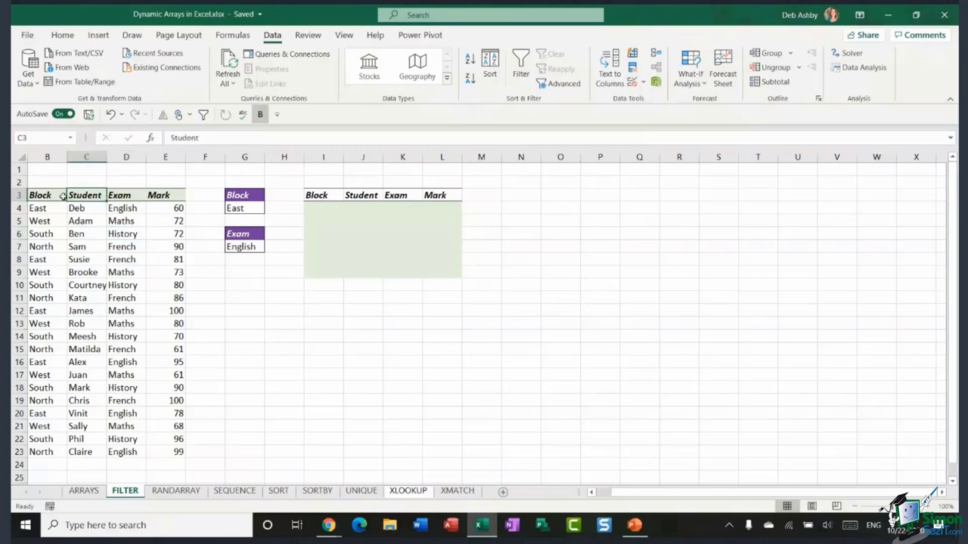
click(521, 68)
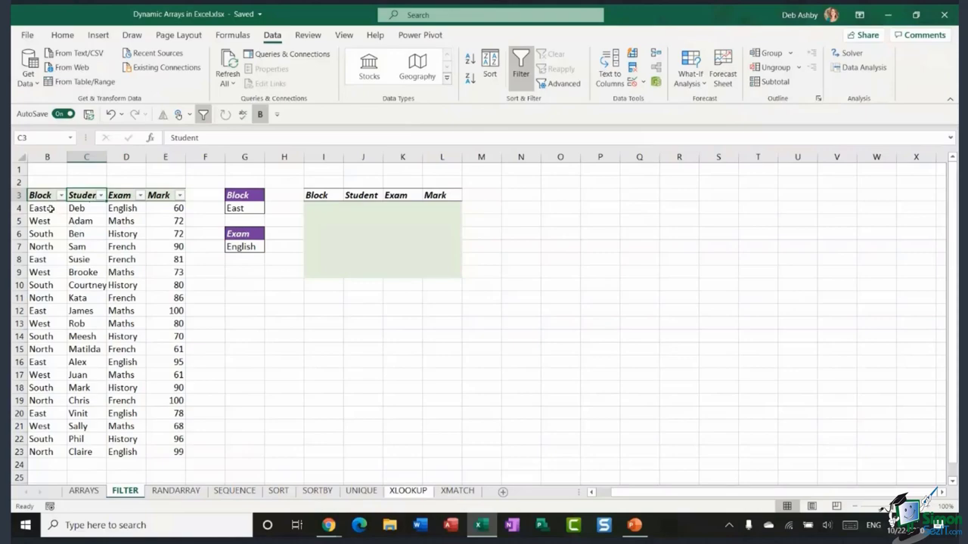
click(61, 195)
click(43, 342)
click(43, 352)
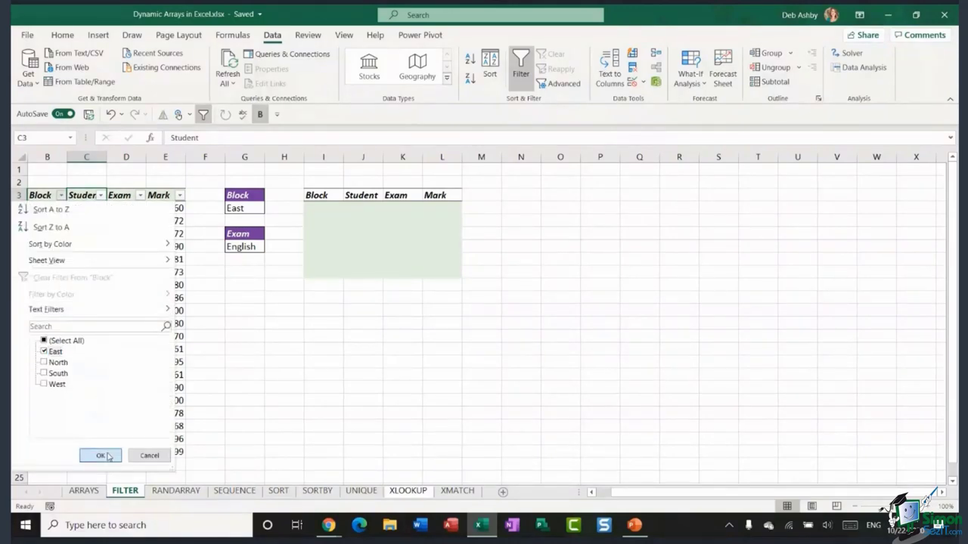
click(100, 455)
click(139, 195)
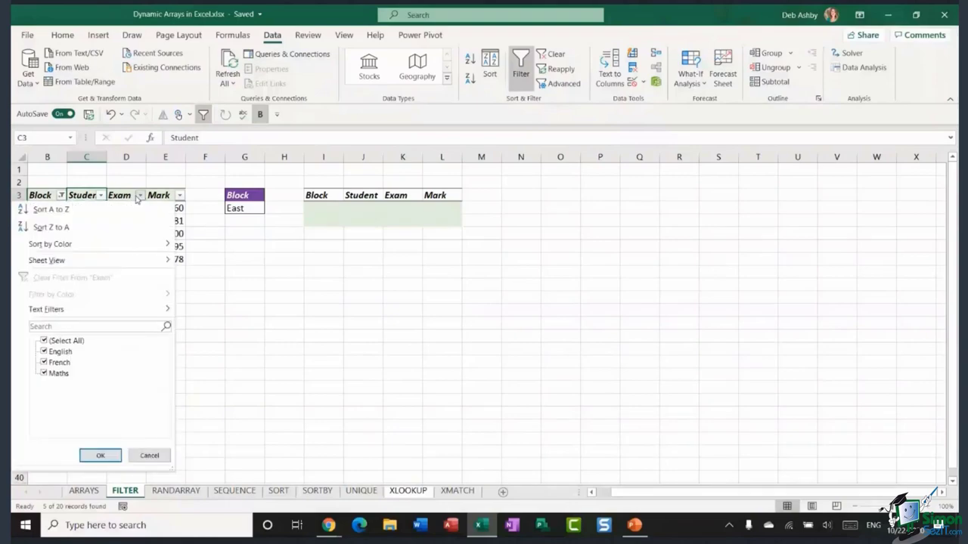
click(43, 341)
click(43, 351)
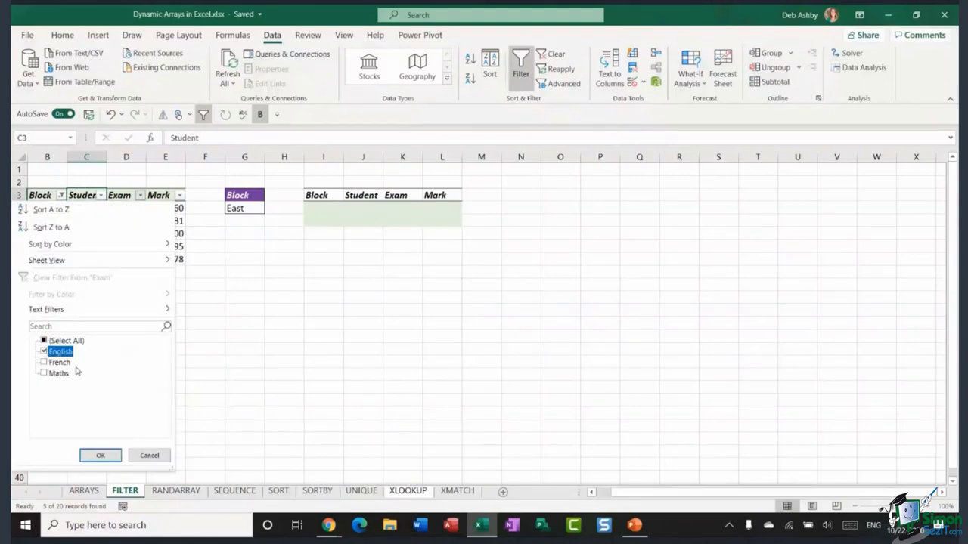
click(100, 455)
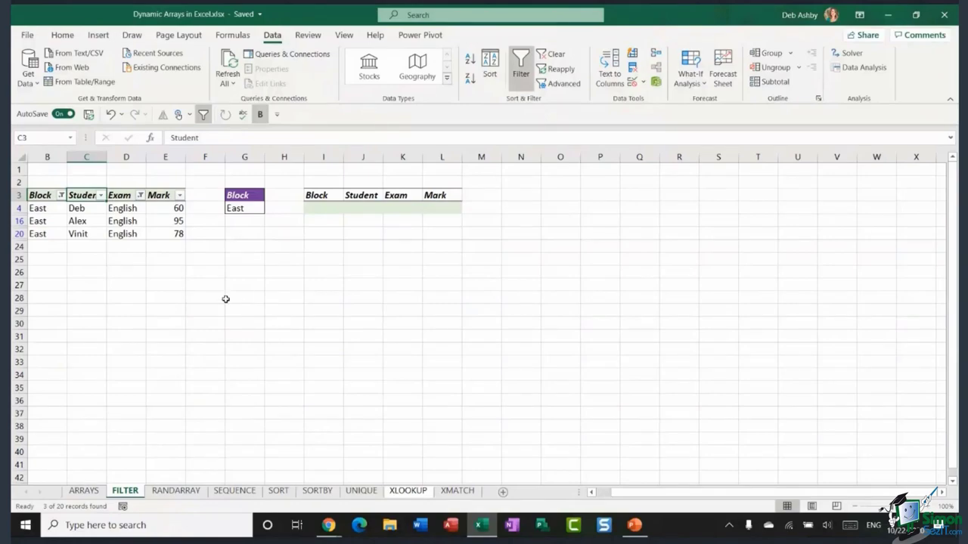
click(112, 115)
click(112, 114)
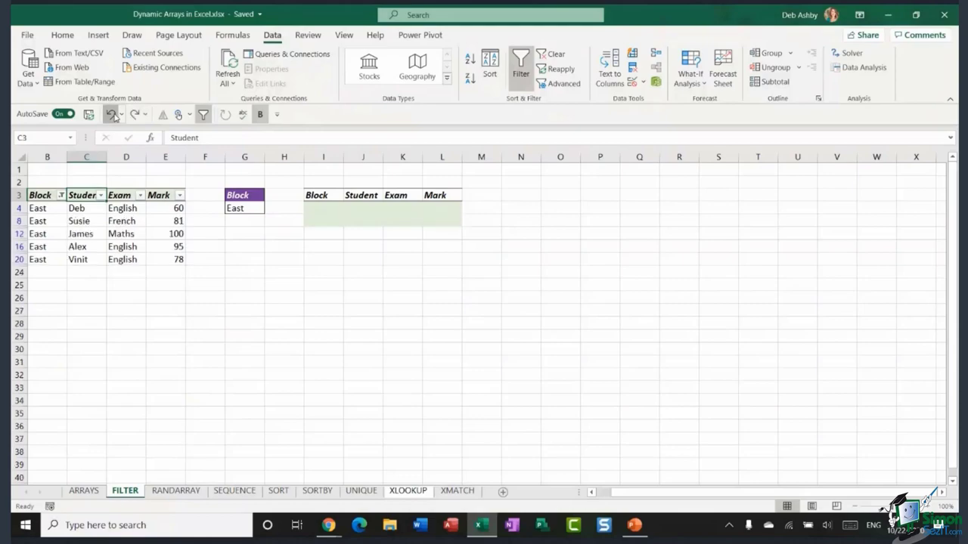
click(112, 114)
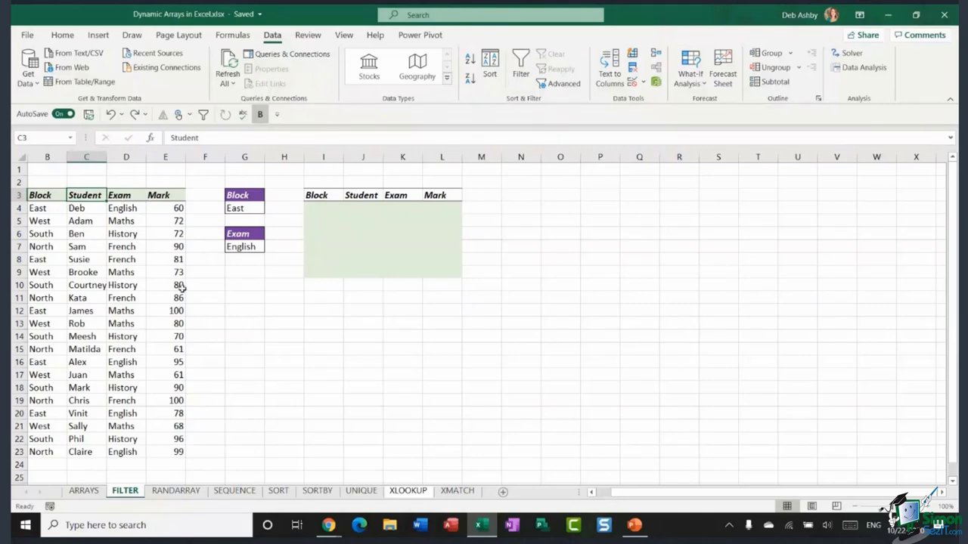
click(321, 210)
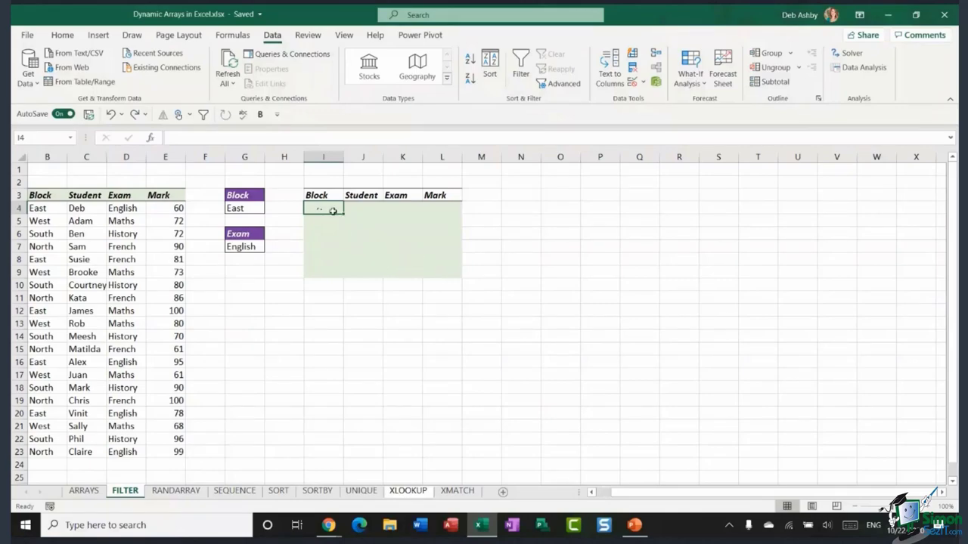
click(712, 259)
click(798, 233)
click(521, 387)
click(797, 374)
click(786, 249)
click(632, 319)
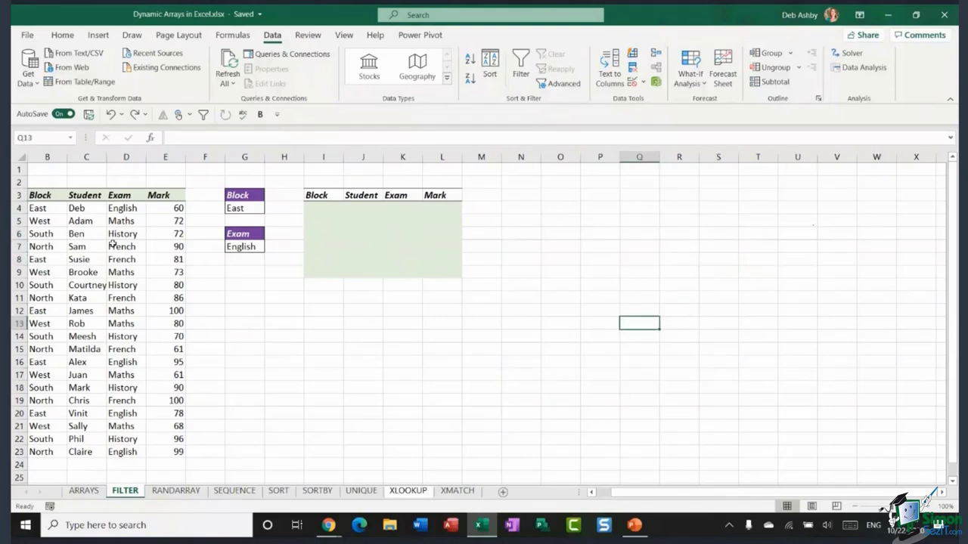
click(86, 220)
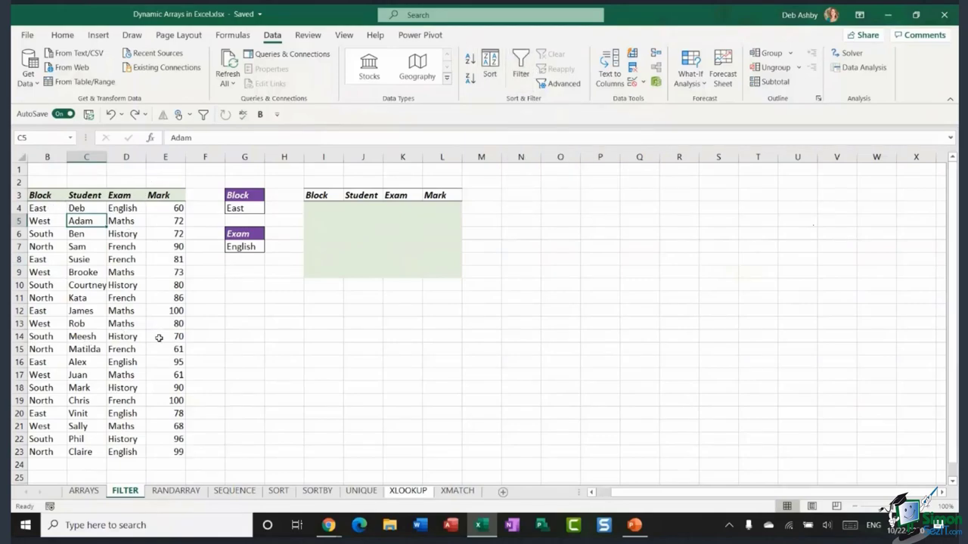
click(806, 221)
key(Down)
key(Down)
key(Down)
key(Down)
key(Down)
key(Down)
key(Down)
key(Down)
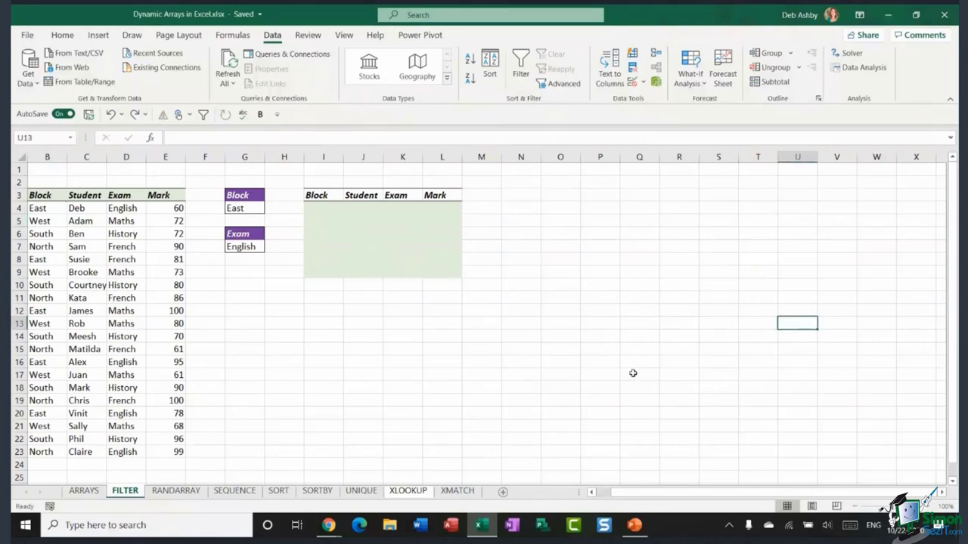
click(317, 209)
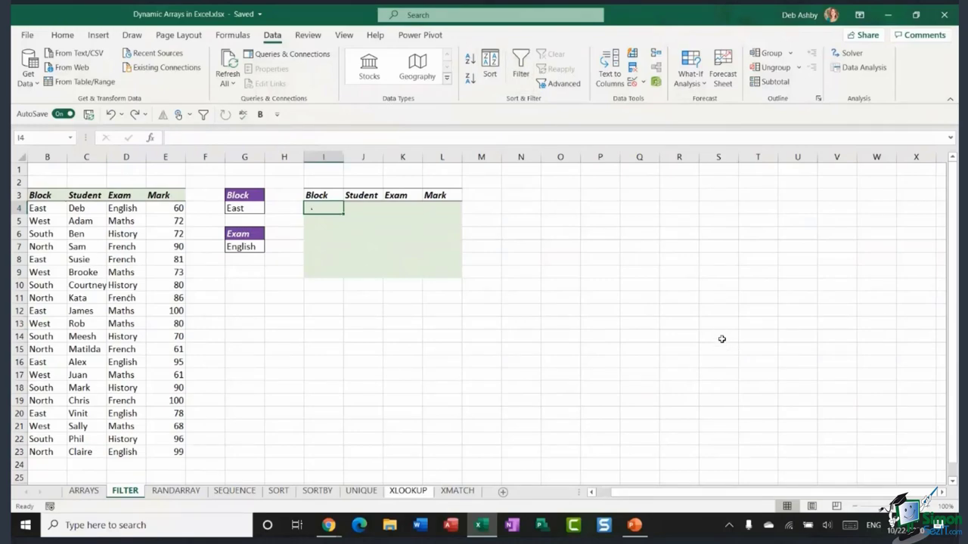
text(=FILTR)
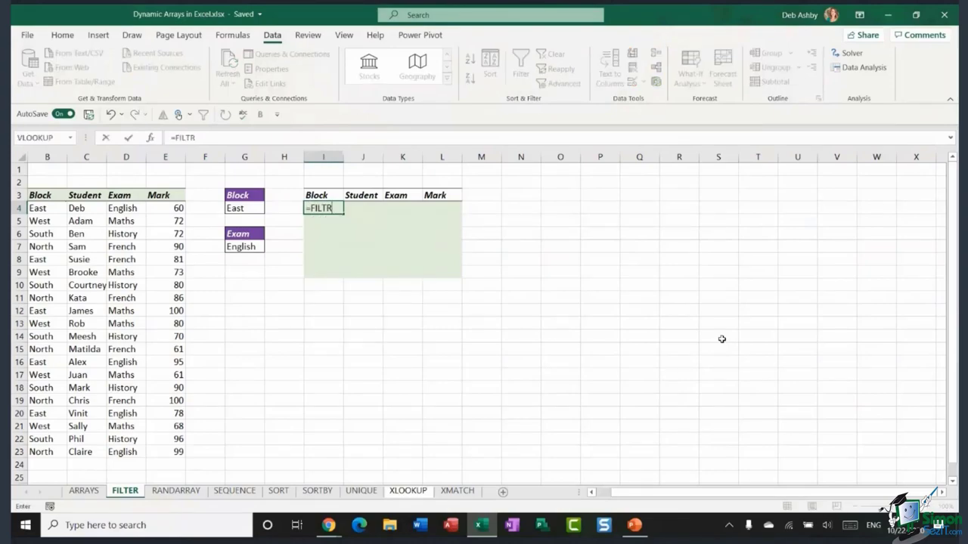
key(Escape)
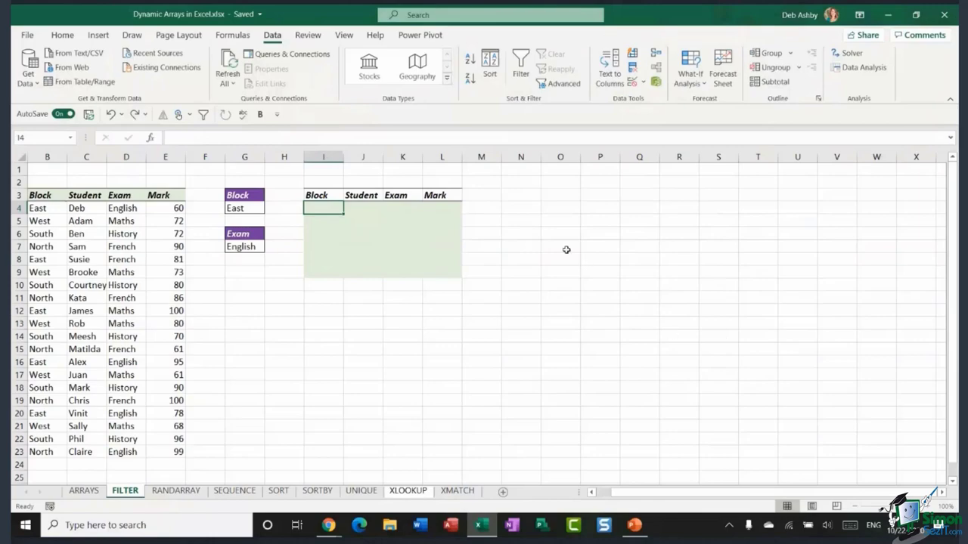
click(561, 208)
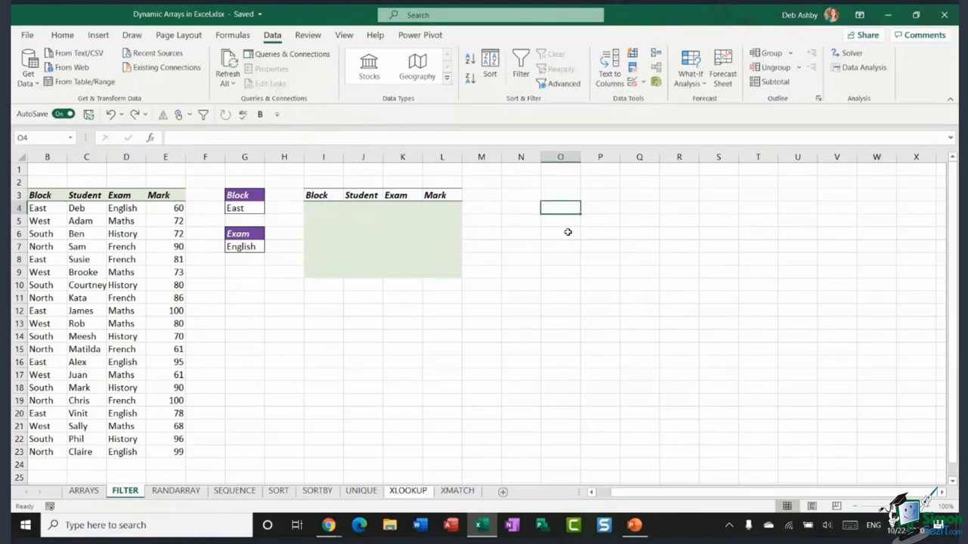
click(562, 222)
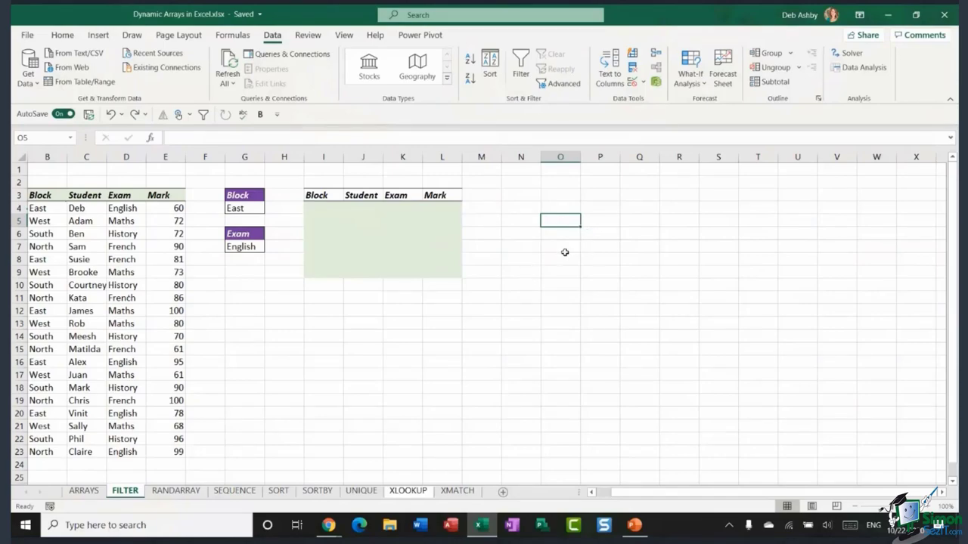
click(567, 259)
text(=FILTER)
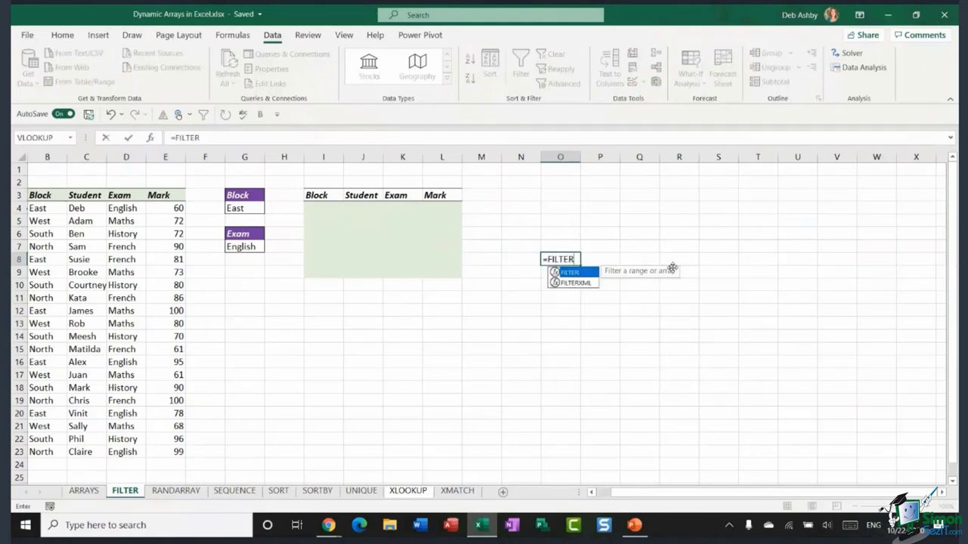
text(()
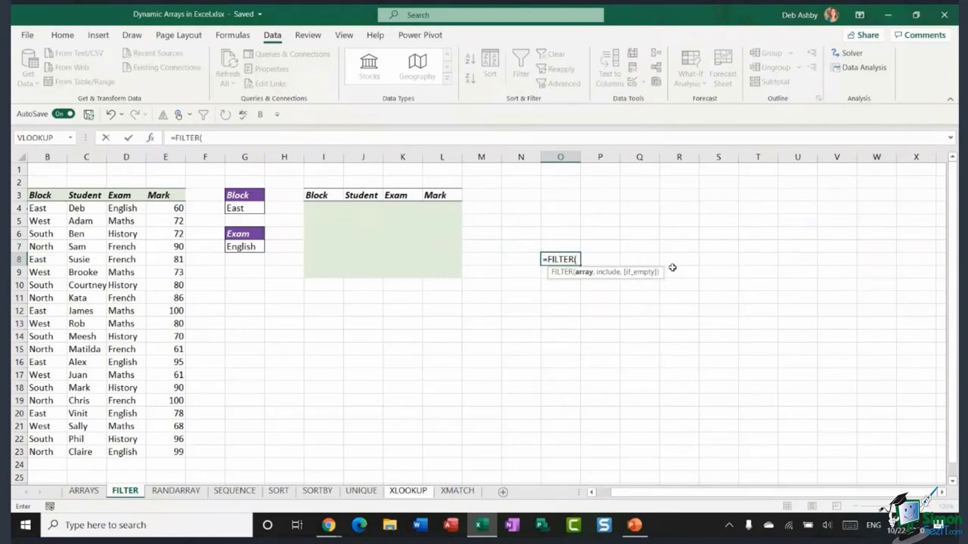
key(BackSpace)
key(BackSpace)
key(BackSpace)
key(BackSpace)
key(BackSpace)
key(BackSpace)
key(BackSpace)
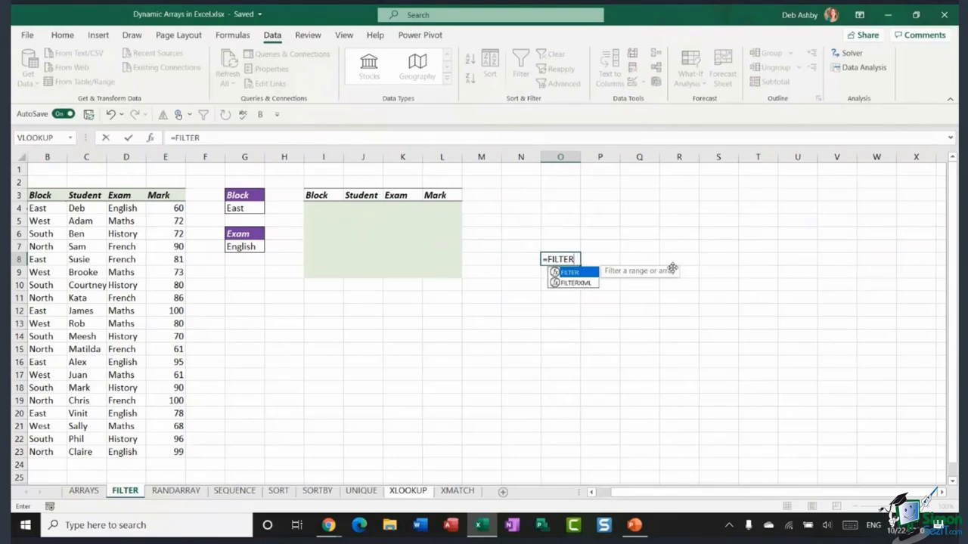
key(BackSpace)
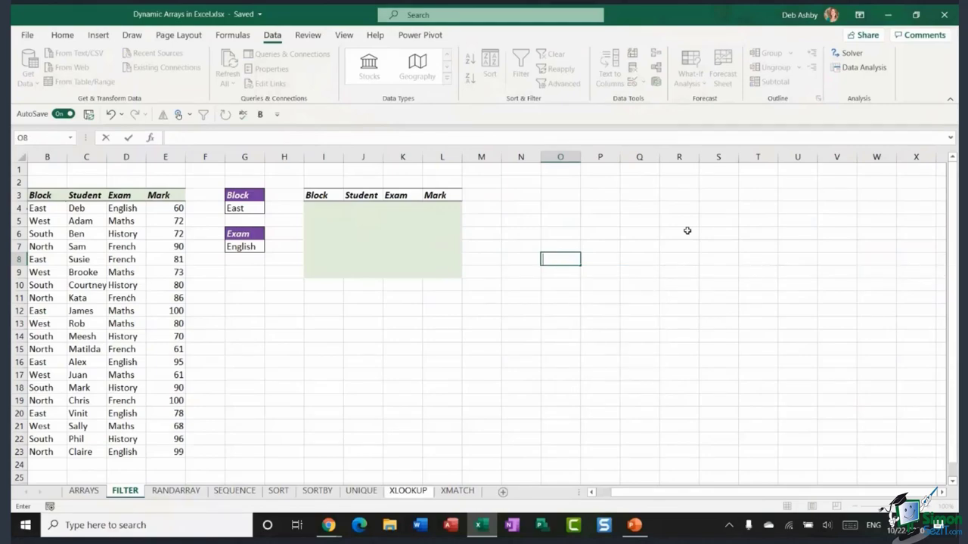
key(Escape)
key(Up)
key(Up)
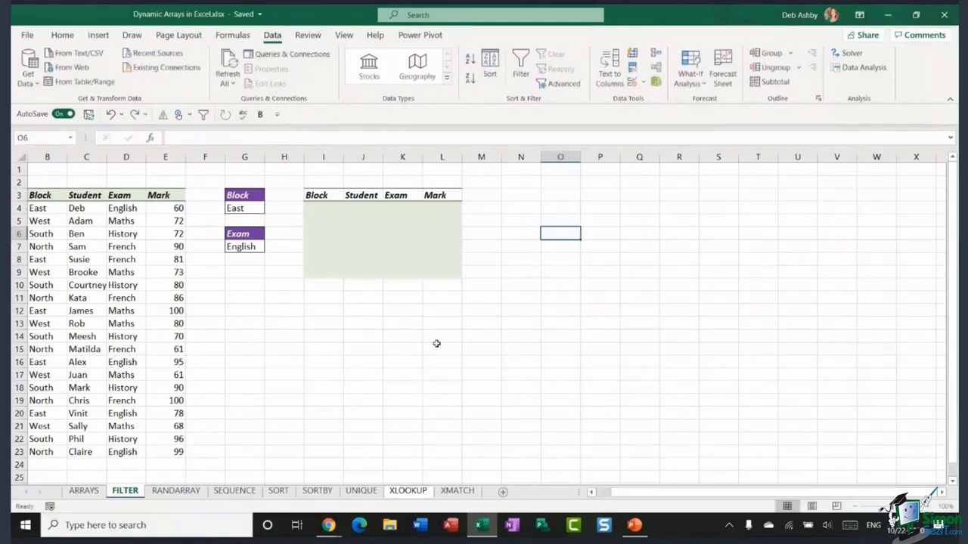
click(323, 208)
- In I4, build =FILTER(B4:E23,(B4:B23=G4)*( so the Block column is matched against G4
text(=FILTER()
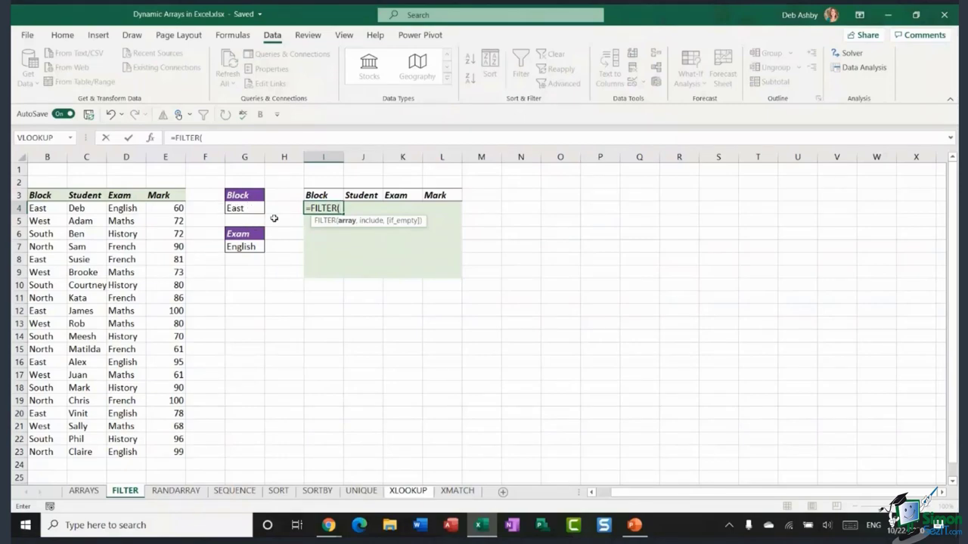
drag(39, 208, 179, 454)
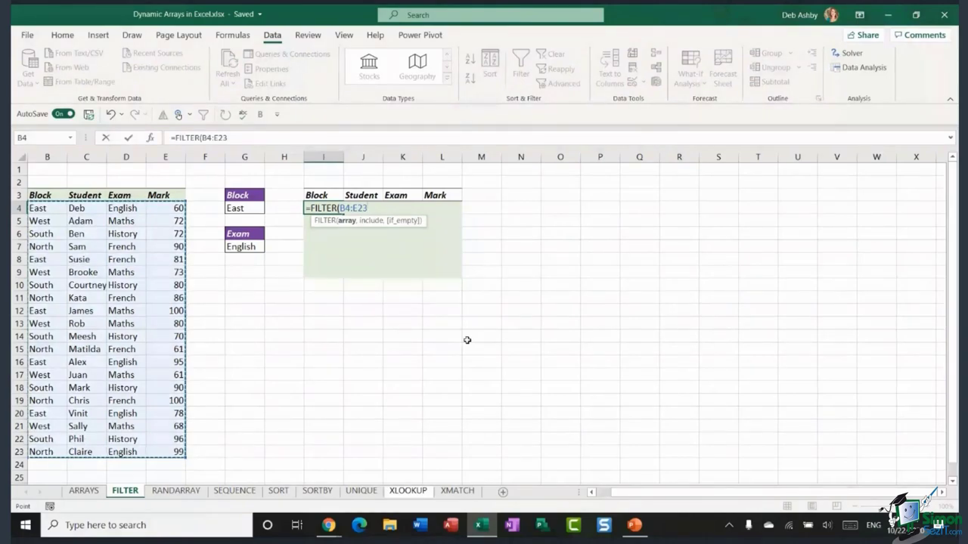
text(,()
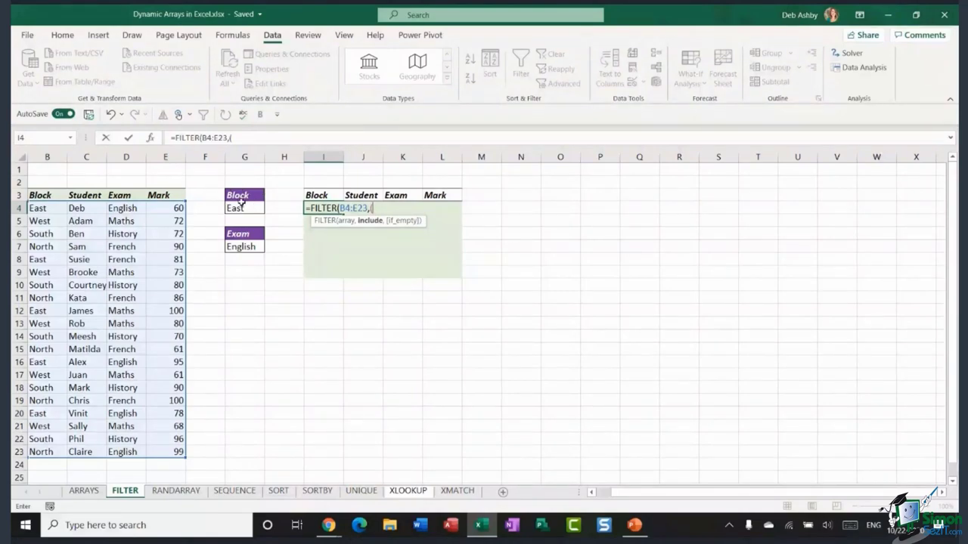
click(48, 208)
drag(47, 208, 42, 452)
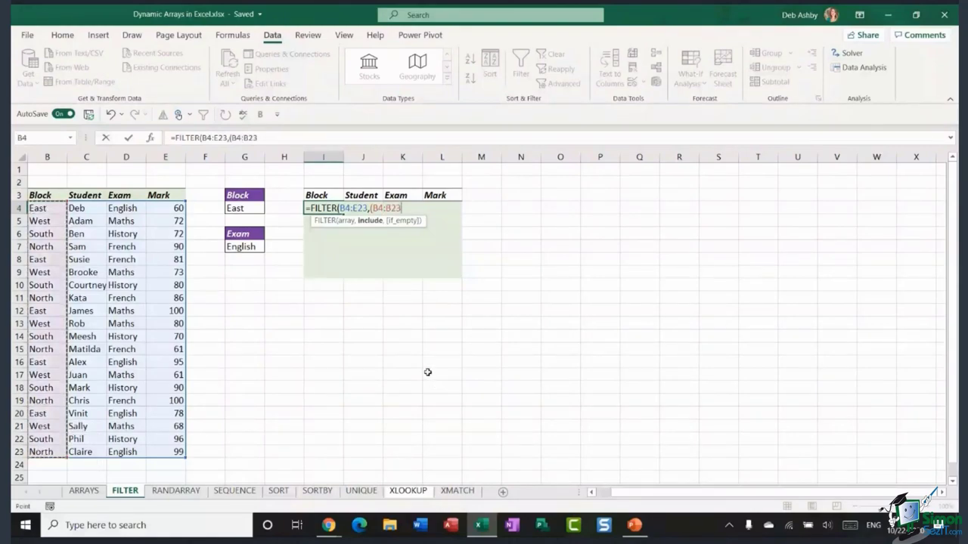
text(=)
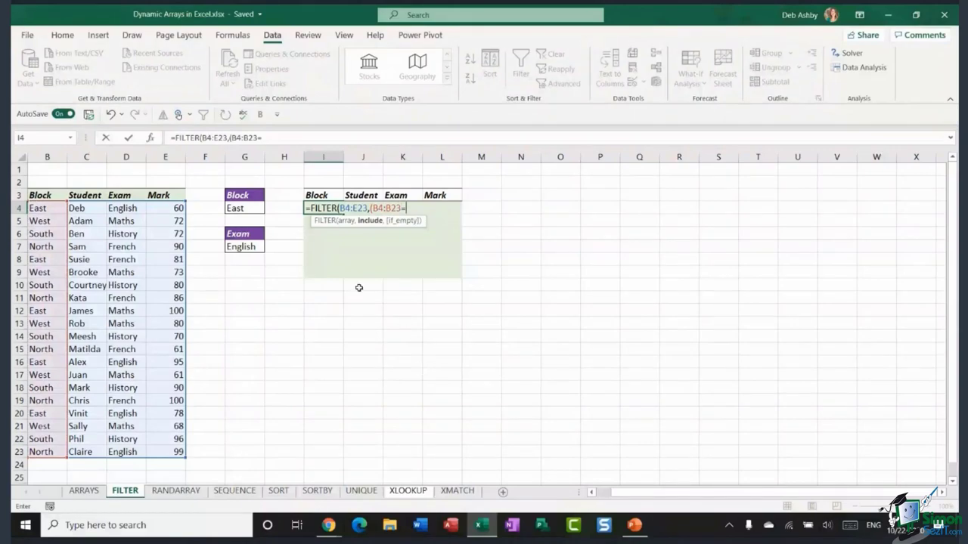
click(251, 208)
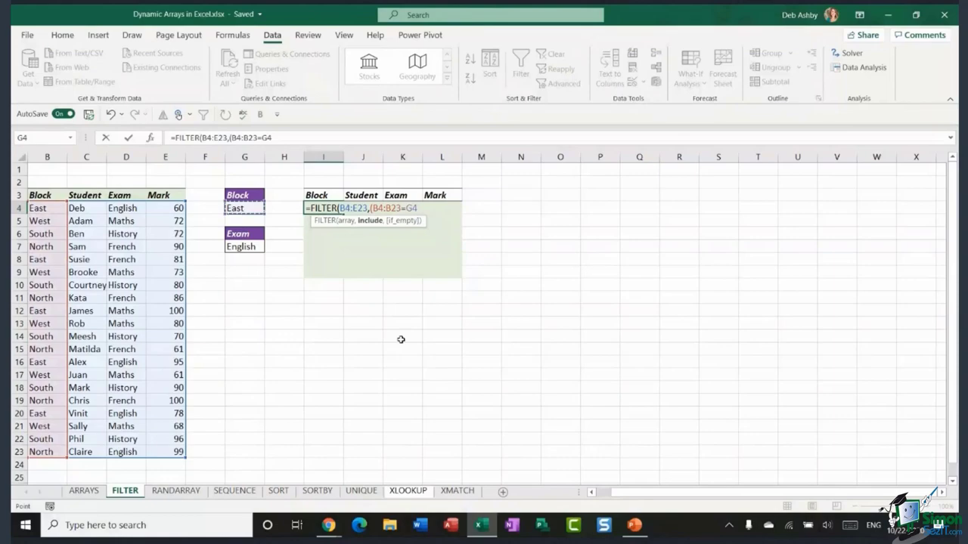
text()*()
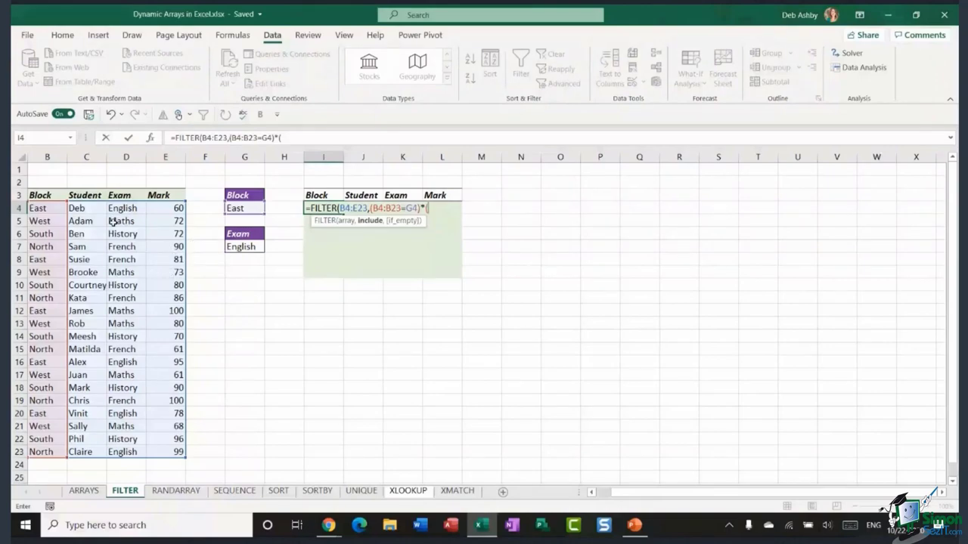
- Add (D4:D23=G7) and "No Records" to finish the FILTER, spilling East English marks 60, 95, 78
drag(129, 204, 121, 451)
text(=)
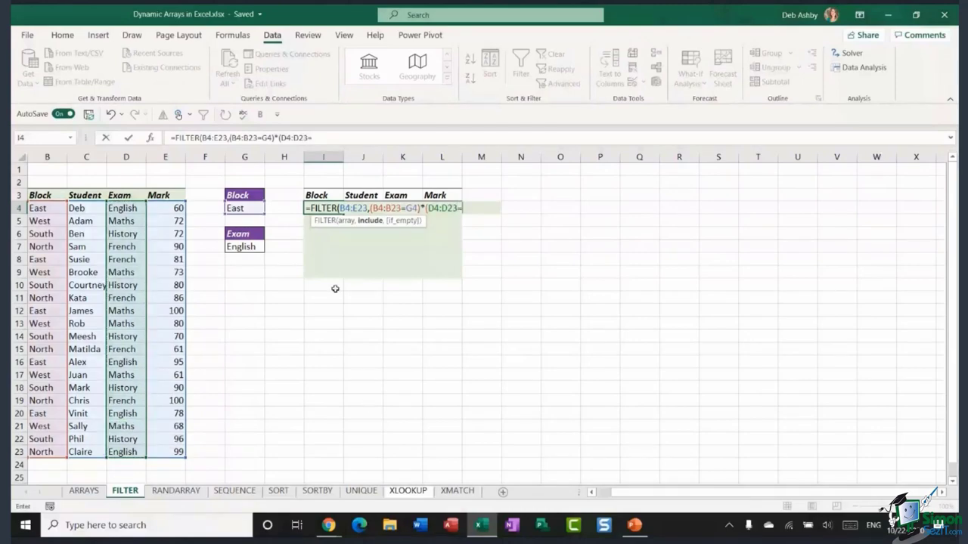
click(235, 246)
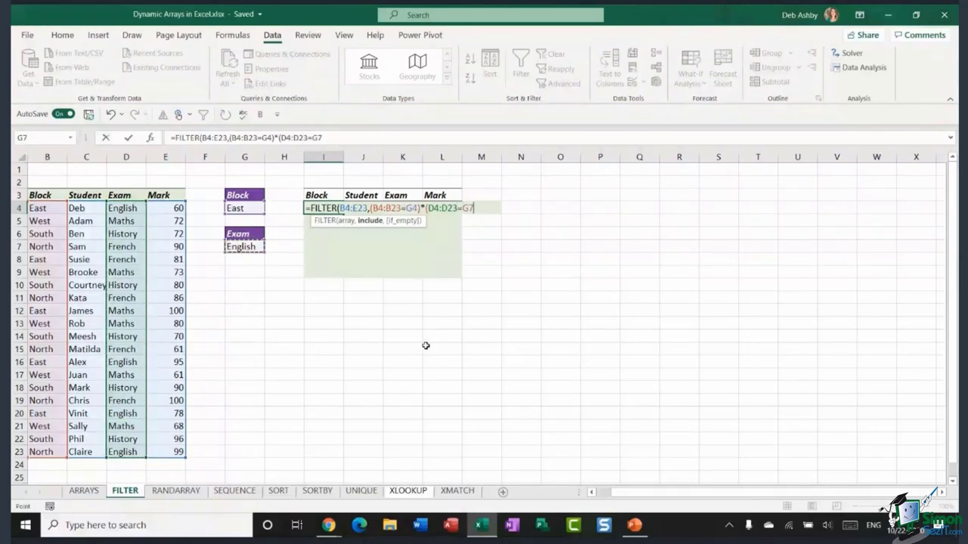
text())
text(,)
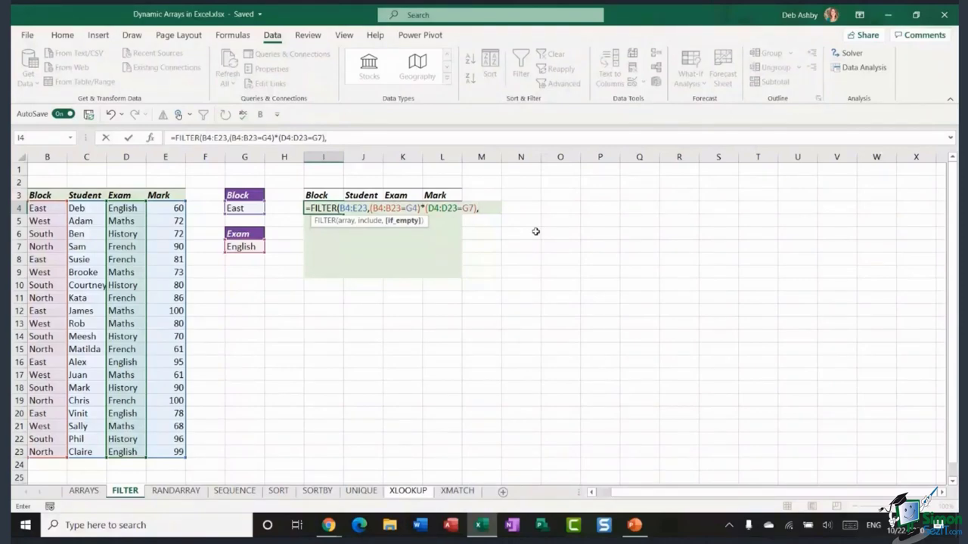
text("")
key(BackSpace)
text(No Records"))
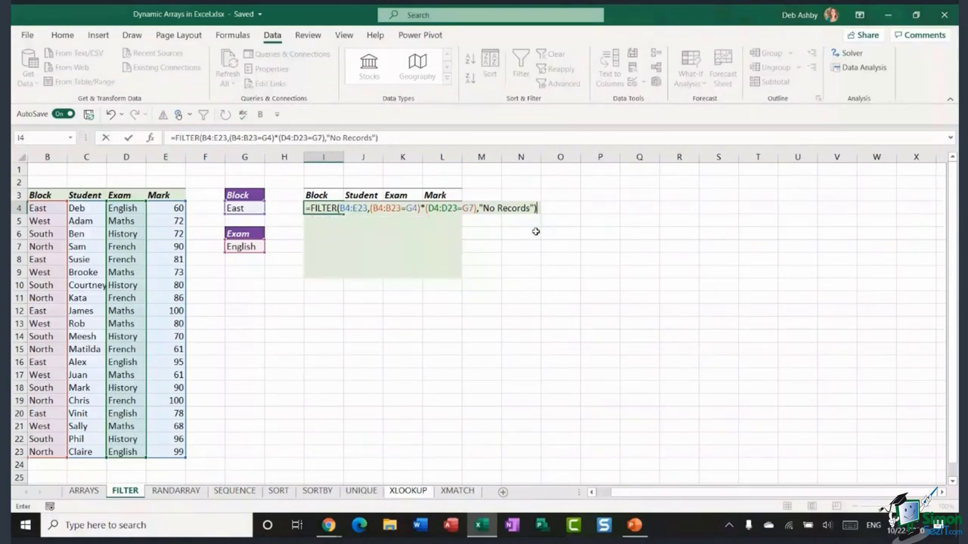
key(Return)
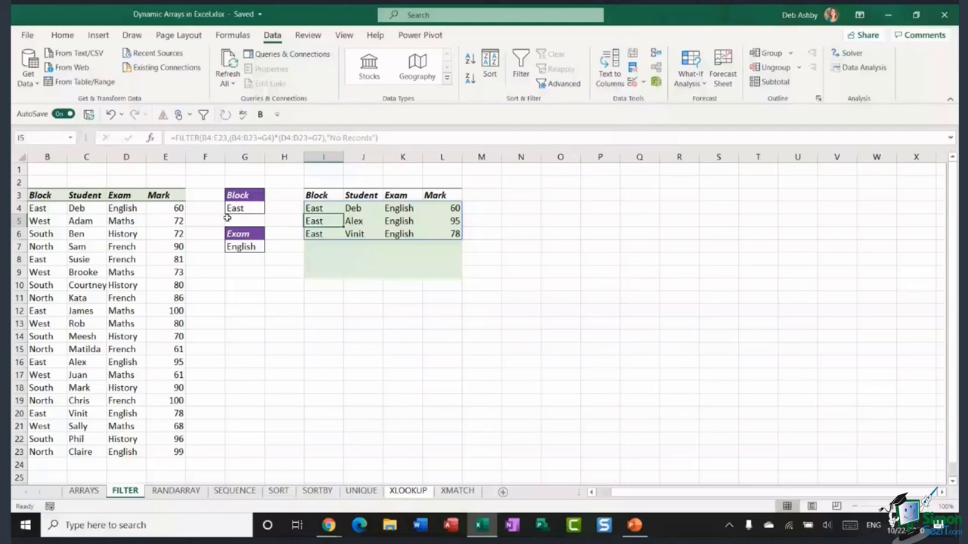
- Change the criteria to West in G4 and Maths in G7 (trying French first), listing five records
click(229, 210)
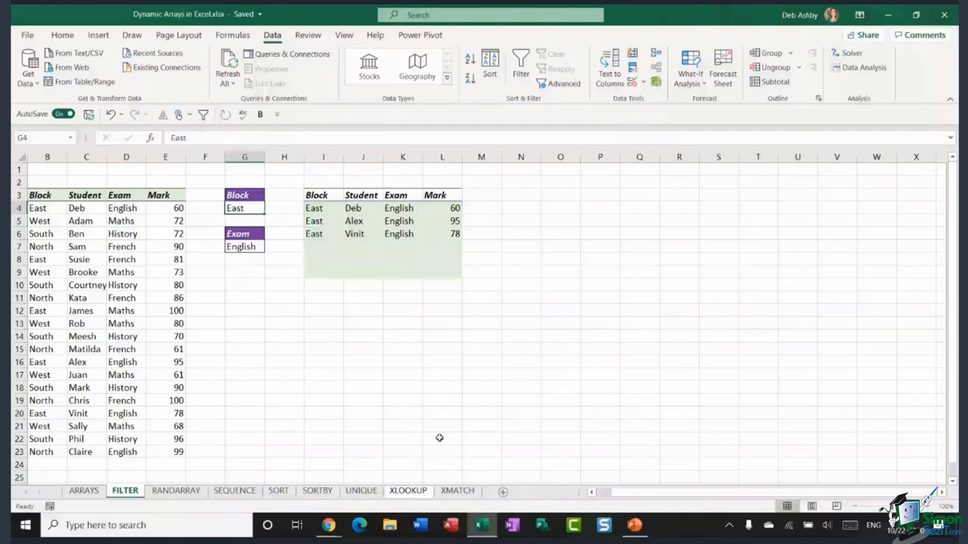
text(West)
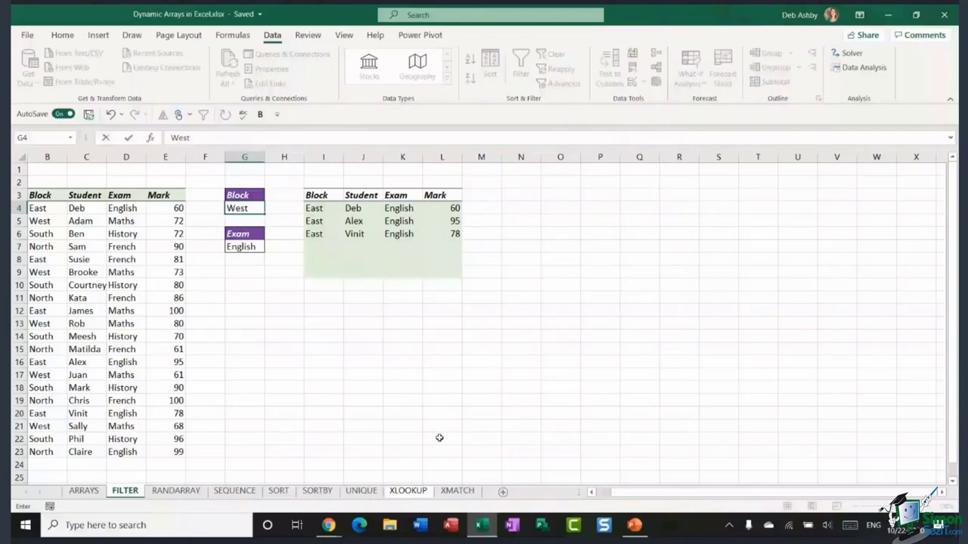
key(Return)
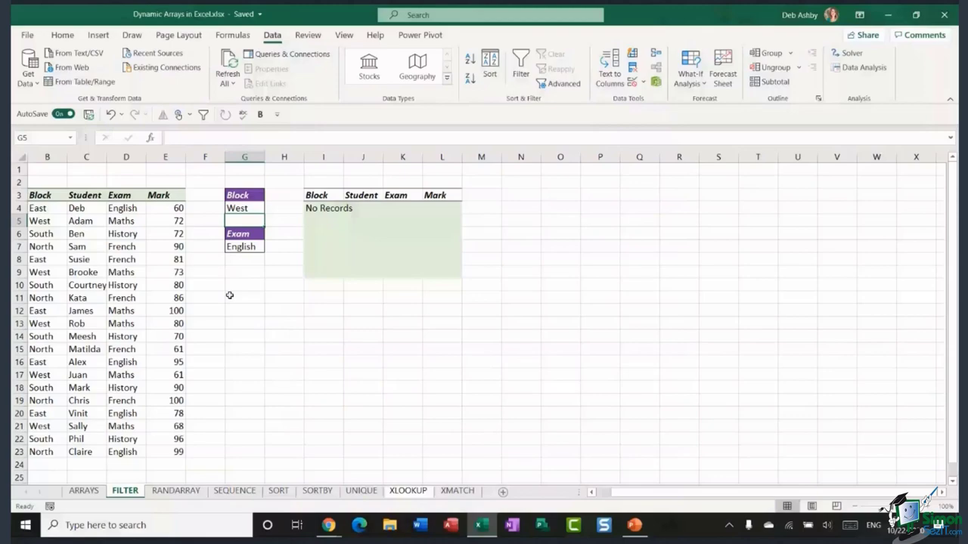
click(251, 250)
text(French)
key(Return)
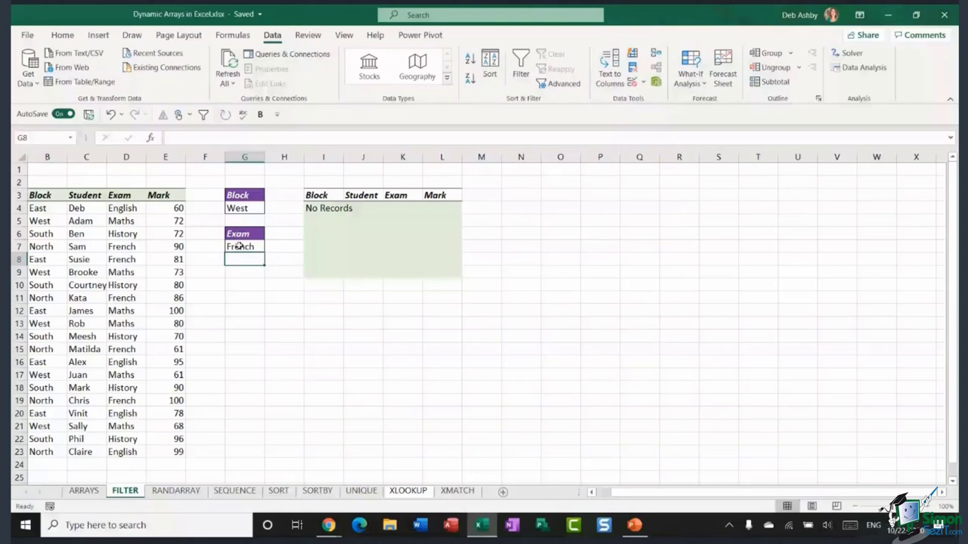
click(238, 247)
text(Maths)
key(Return)
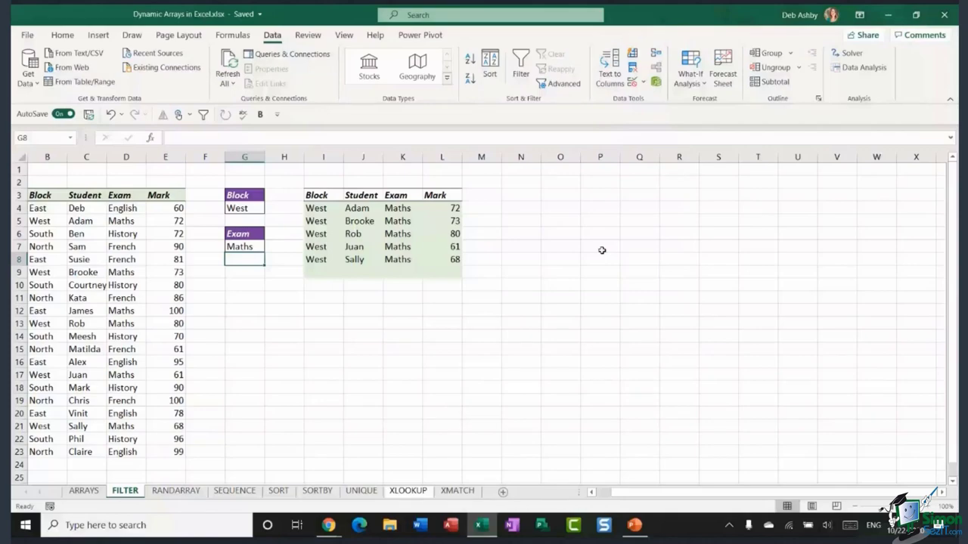
- Open the RANDARRAY sheet with its Apps list and select Quantity cell C3
click(176, 491)
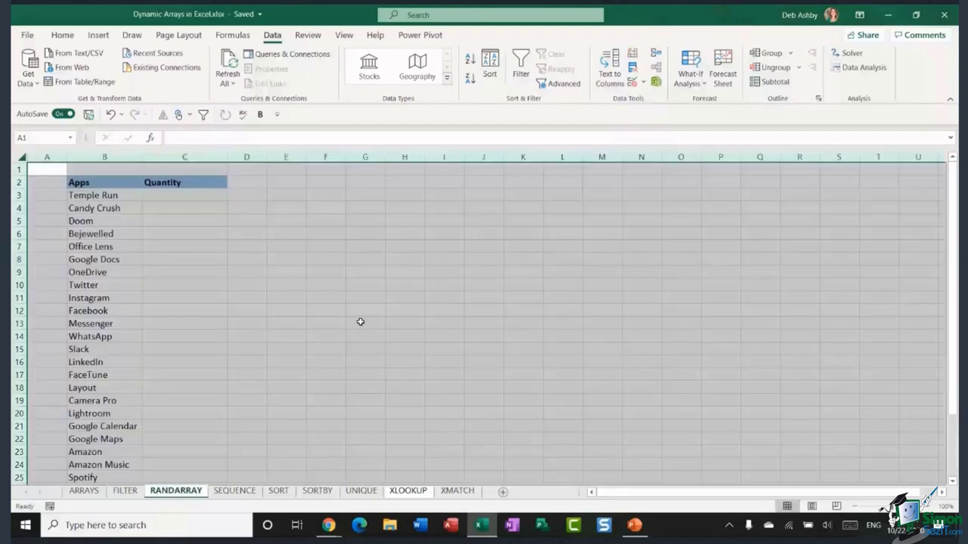
click(405, 272)
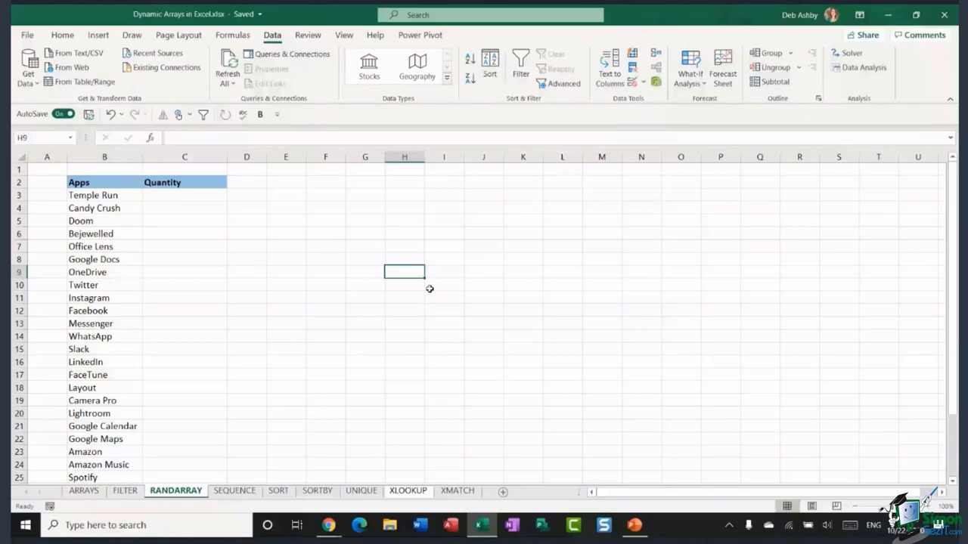
click(125, 491)
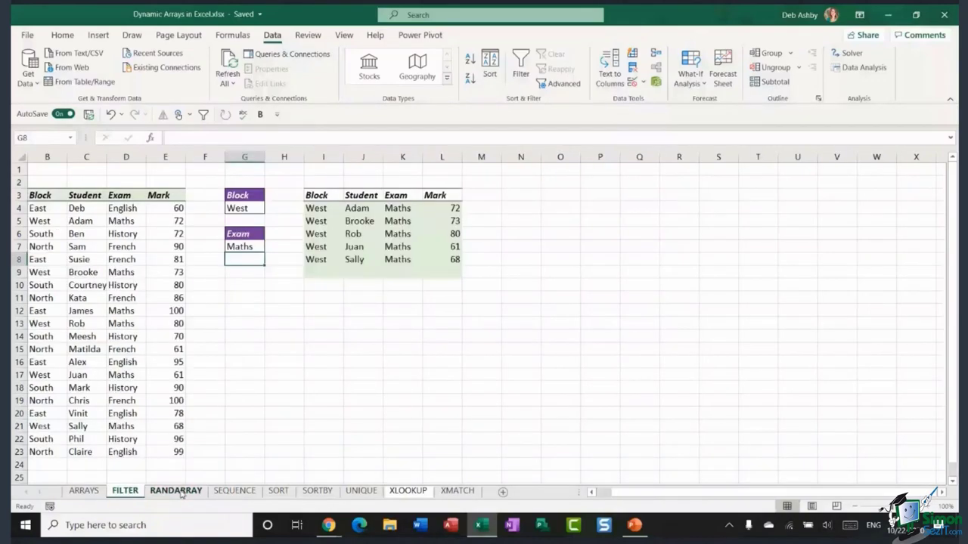
click(179, 492)
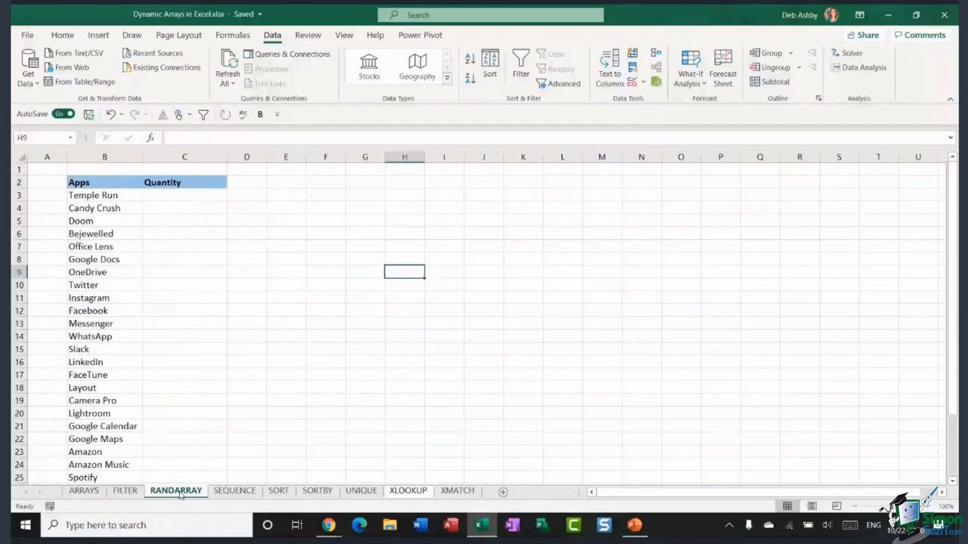
click(357, 209)
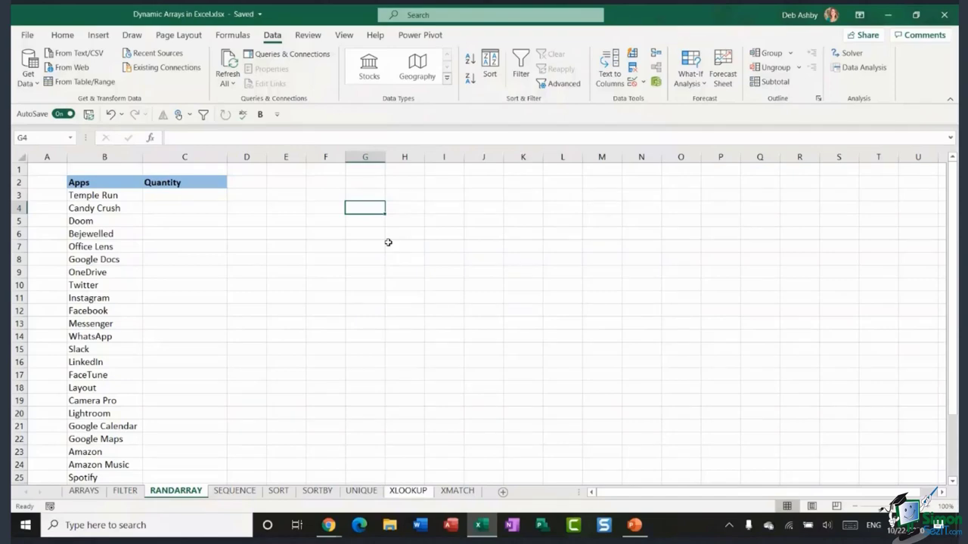
click(366, 235)
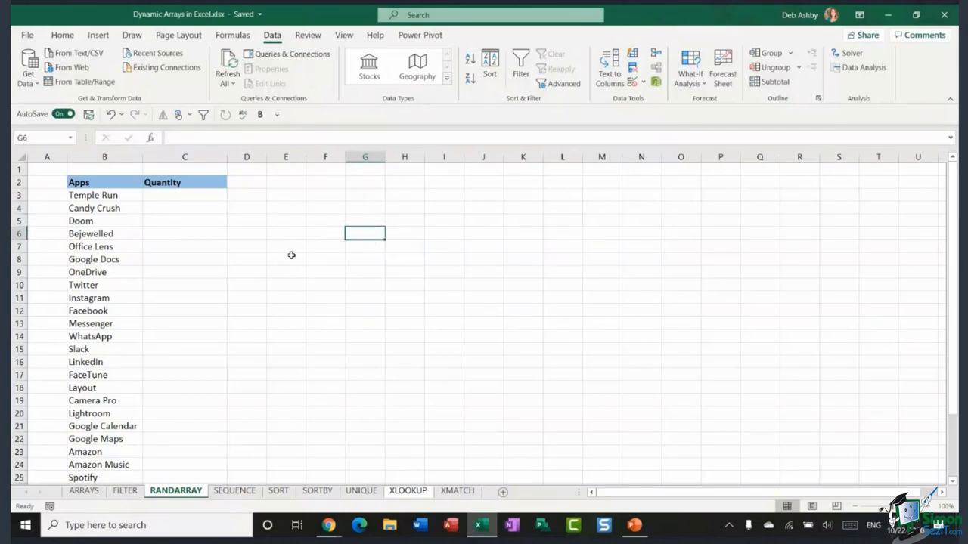
click(326, 197)
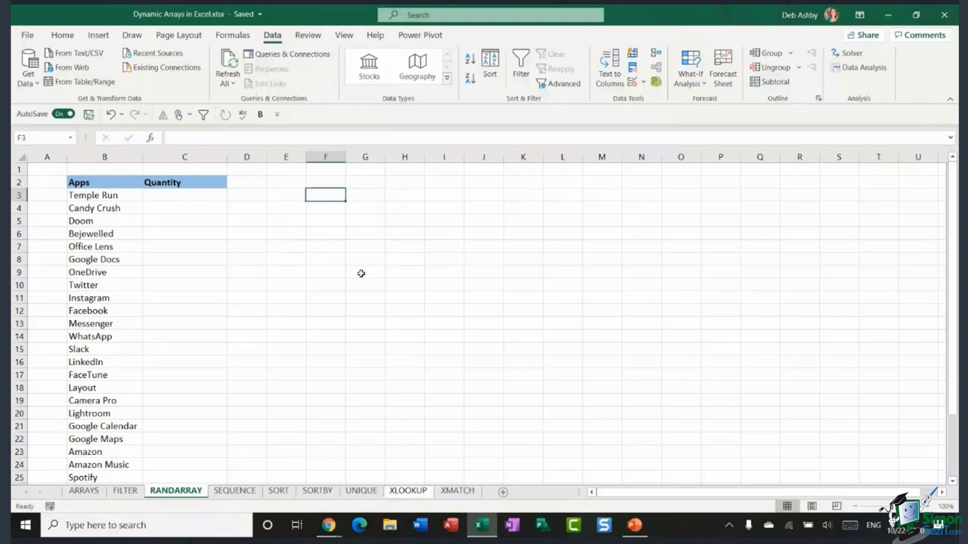
click(194, 197)
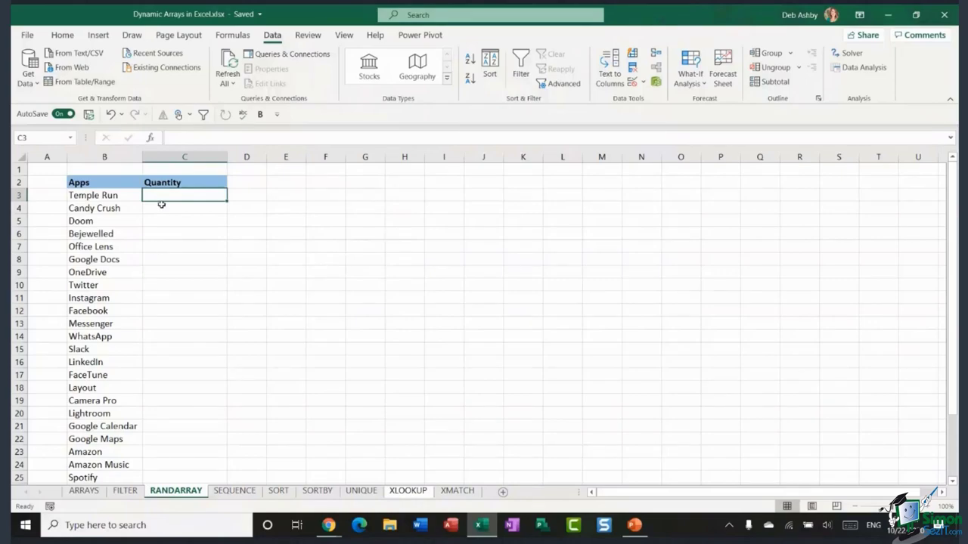
drag(182, 196, 178, 408)
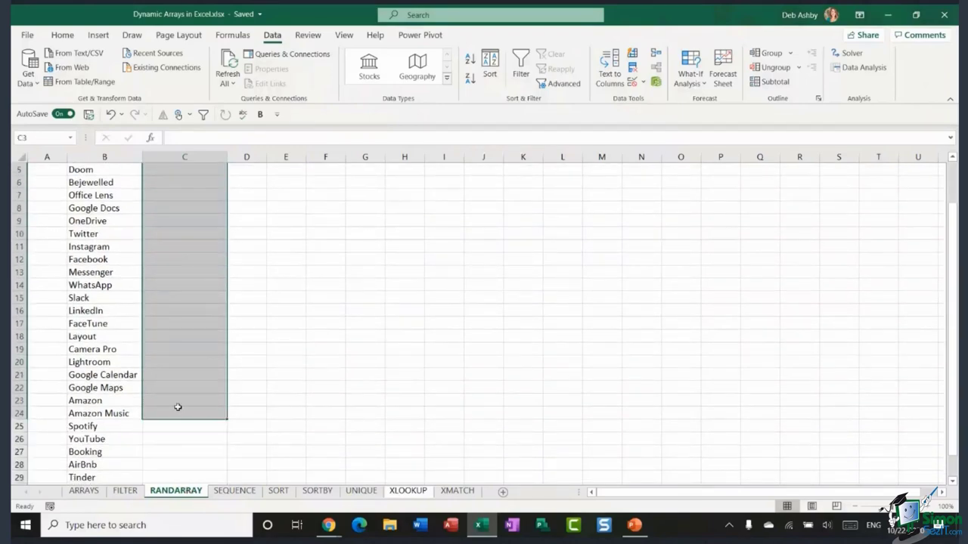
scroll(175, 347, up, 2)
click(185, 195)
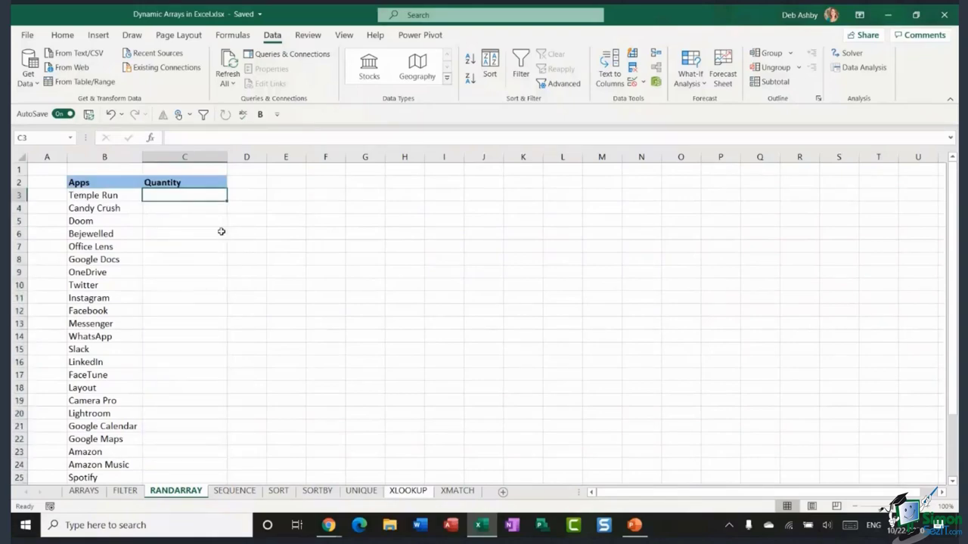
key(Down)
key(Down)
key(Down)
key(Down)
key(Down)
key(Down)
key(Down)
key(Down)
key(Down)
key(Down)
key(Down)
click(175, 196)
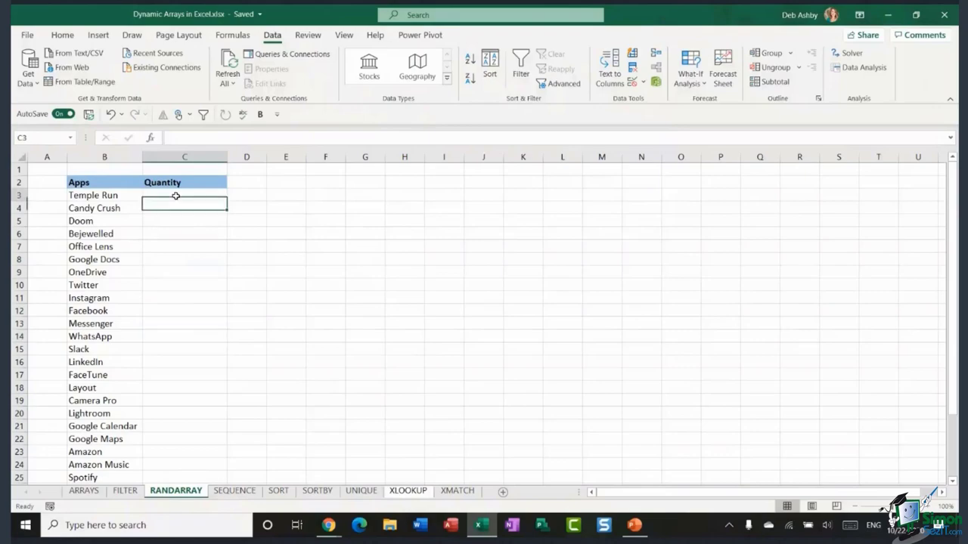
- Enter =RANDBETWEEN(10,100) in Temple Run's Quantity cell C3, returning 65
text(=)
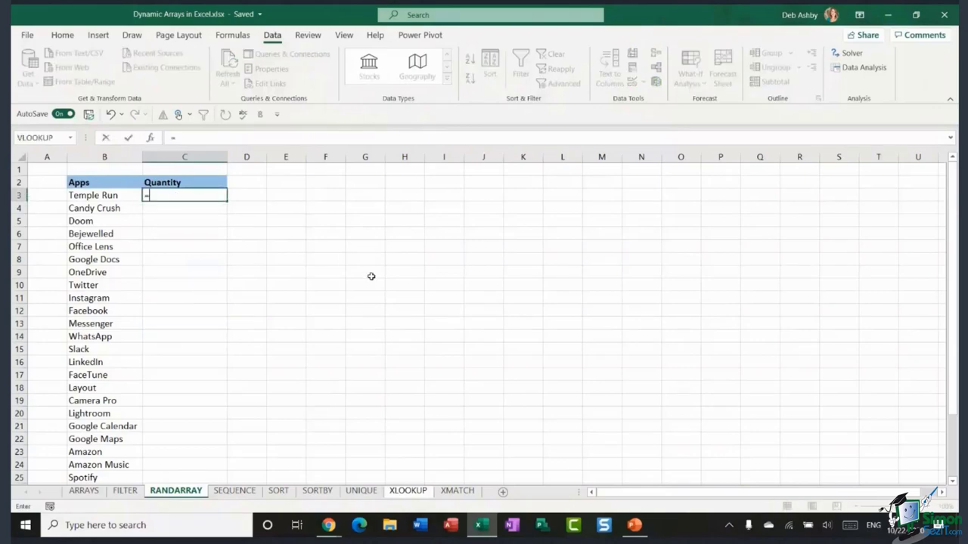
text(RANDBE)
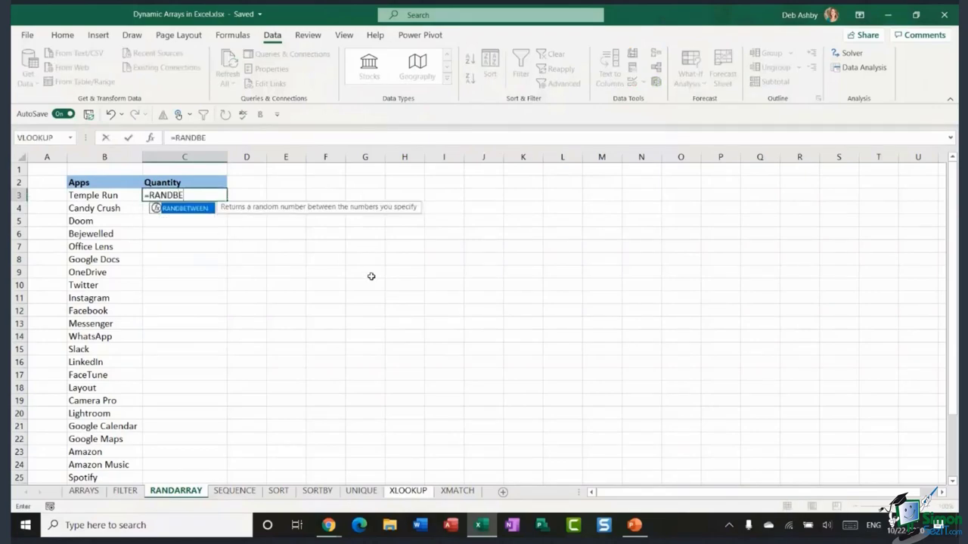
double_click(200, 209)
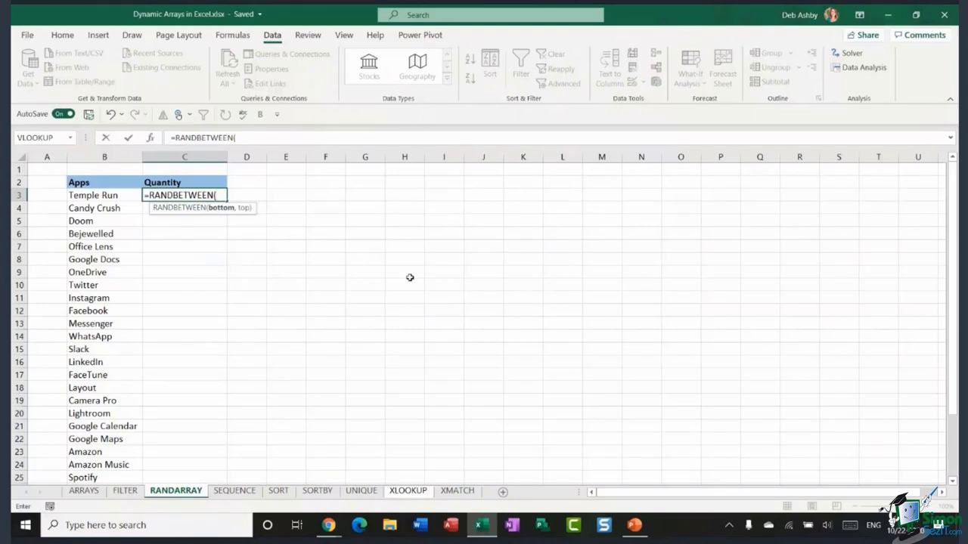
text(10,100))
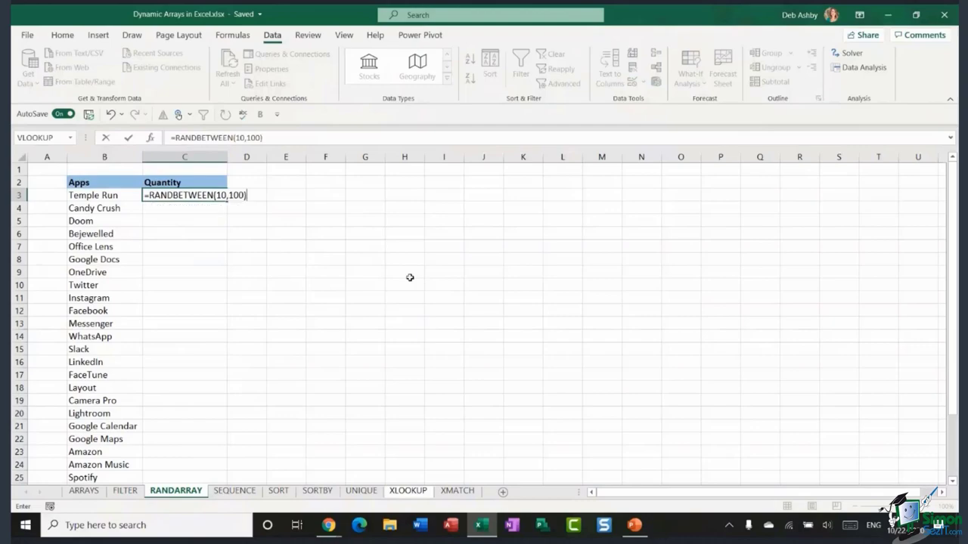
key(Return)
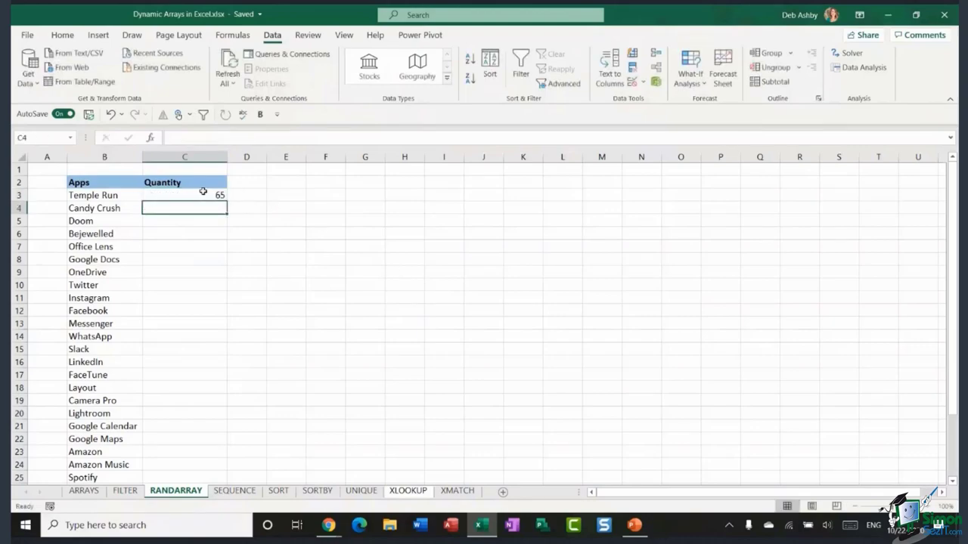
click(203, 194)
- Copy =RANDBETWEEN(10,100) down to C25 and type a test entry sdfsd in H6 to force recalculation
double_click(226, 201)
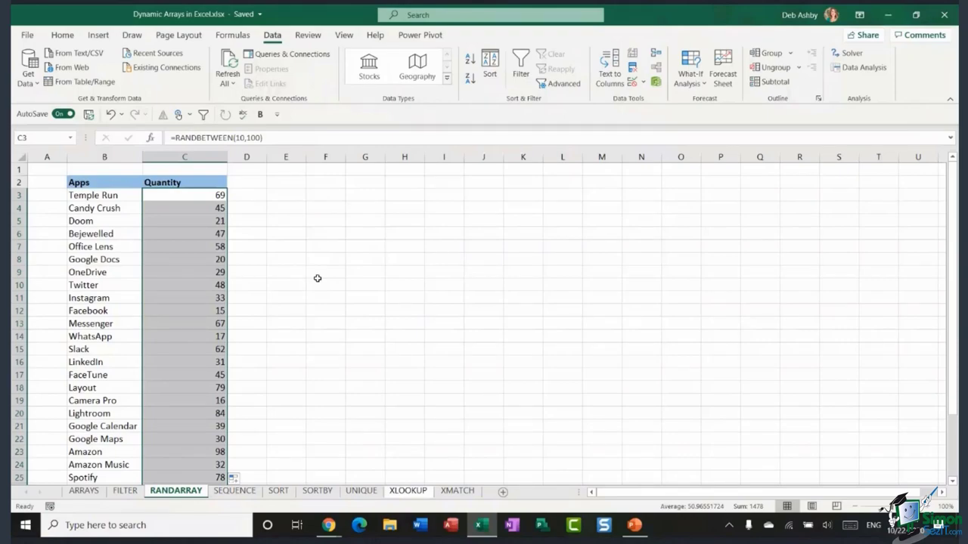
click(312, 236)
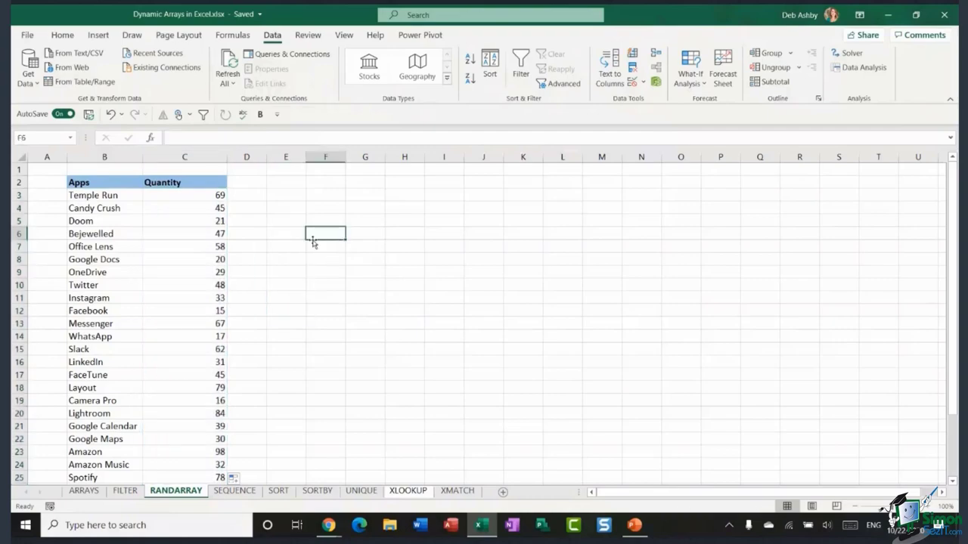
click(410, 235)
text(sdfsd)
click(484, 271)
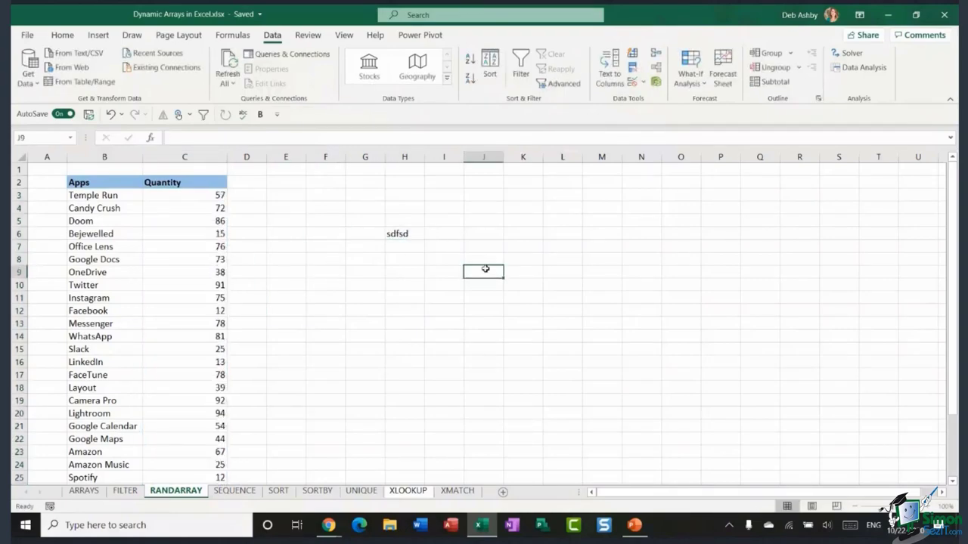
- Check that C3's RANDBETWEEN value has changed, then delete the sdfsd test entry from H6
drag(199, 195, 201, 297)
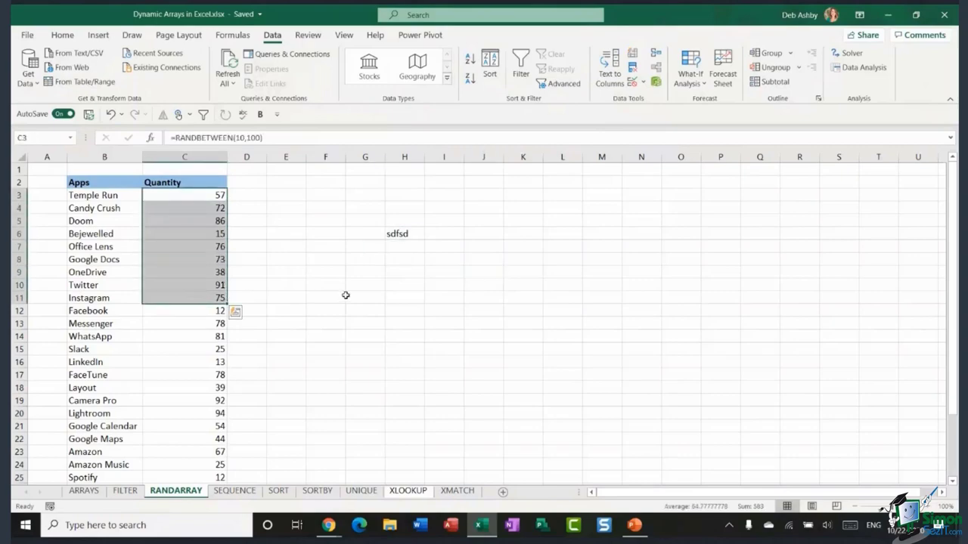
click(398, 235)
click(192, 195)
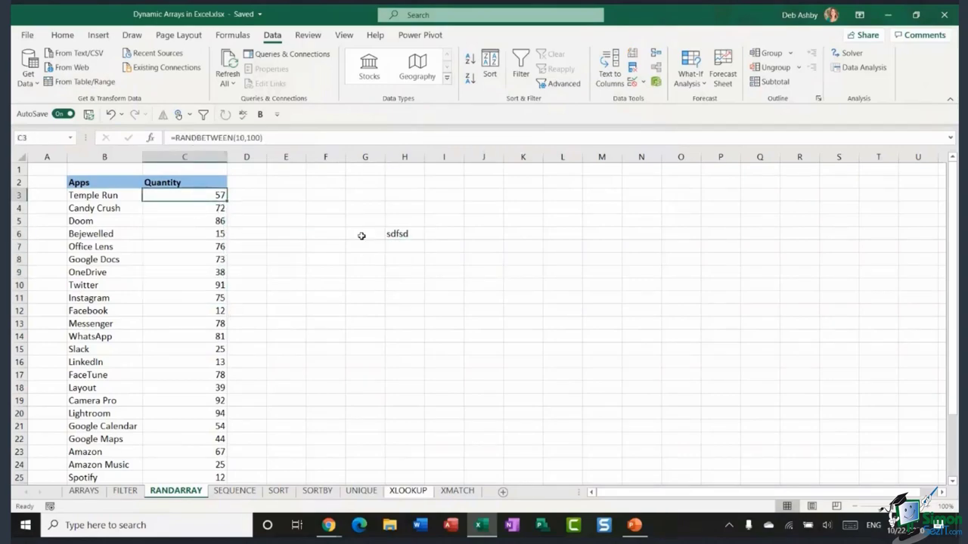
click(399, 233)
key(Delete)
click(561, 217)
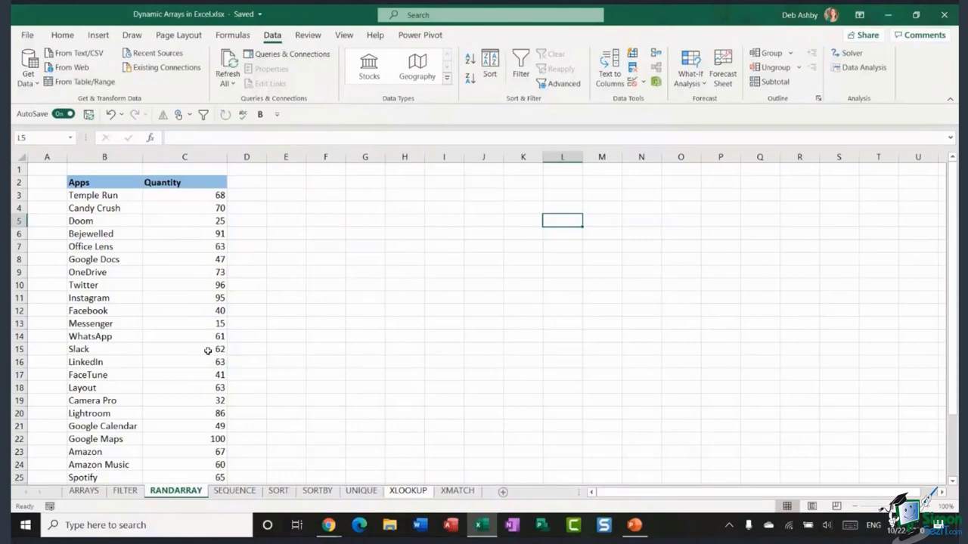
- Select the RANDBETWEEN Quantity values down to TikTok and copy them
click(186, 195)
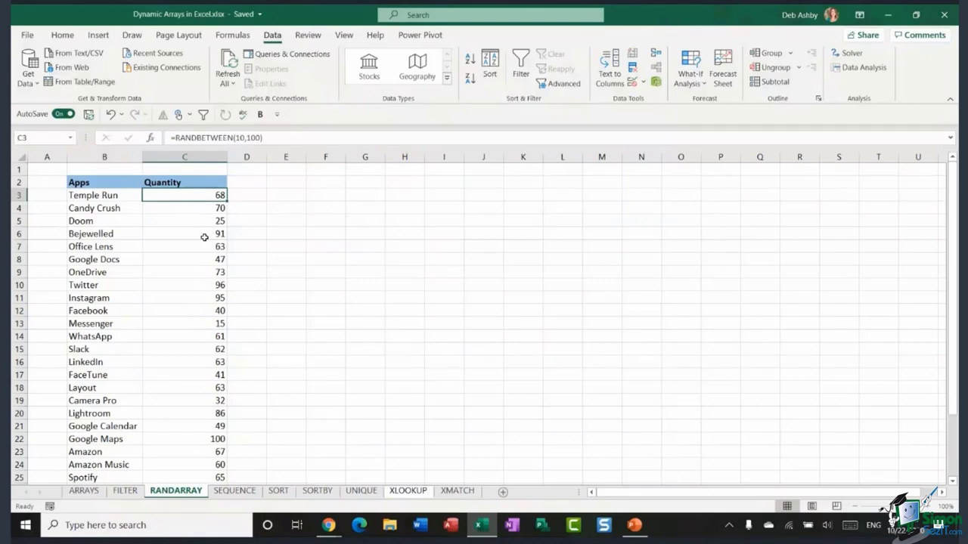
key(ctrl+shift+Down)
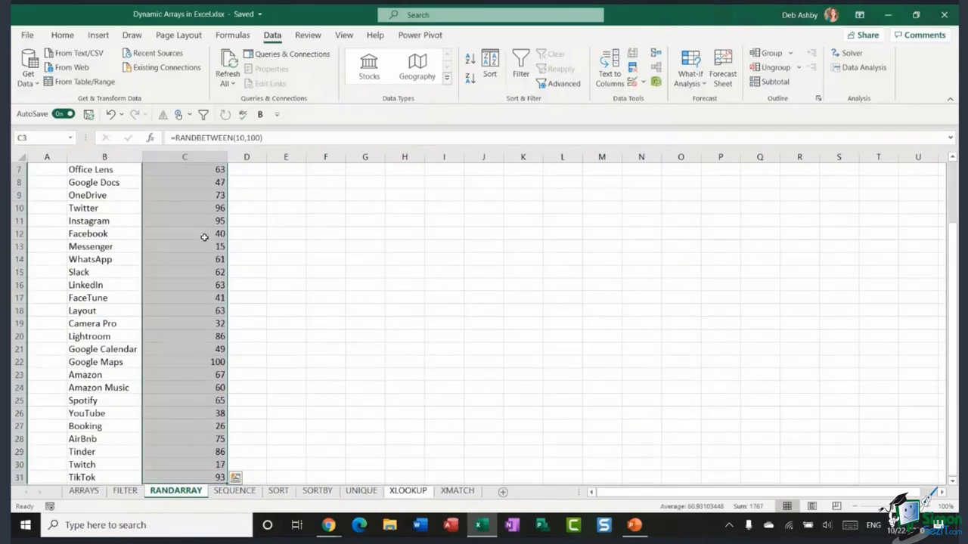
key(ctrl+q)
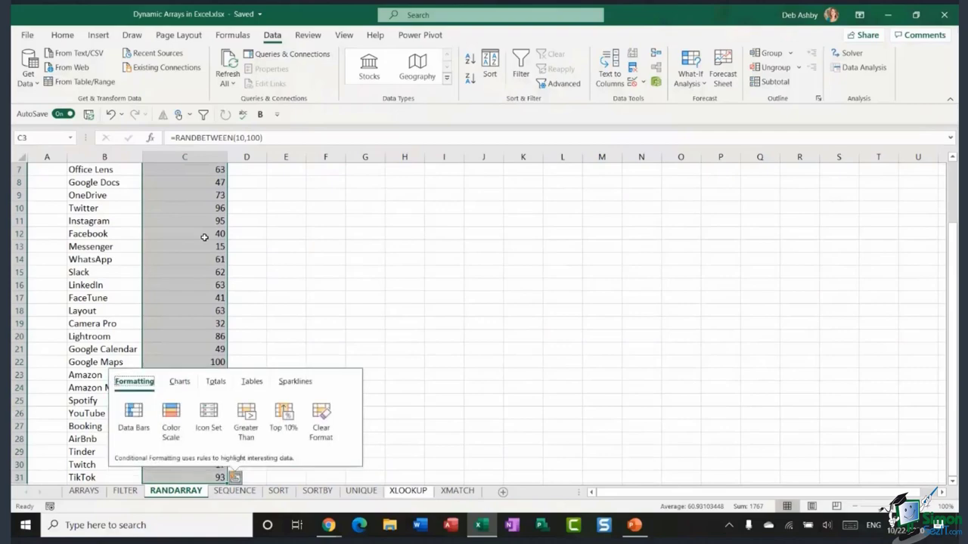
click(270, 261)
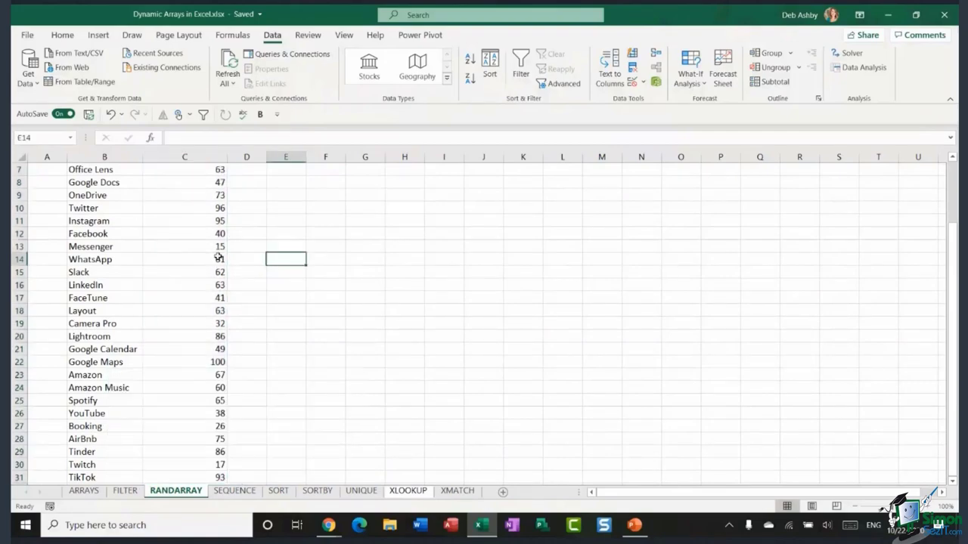
scroll(215, 249, up, 2)
click(188, 185)
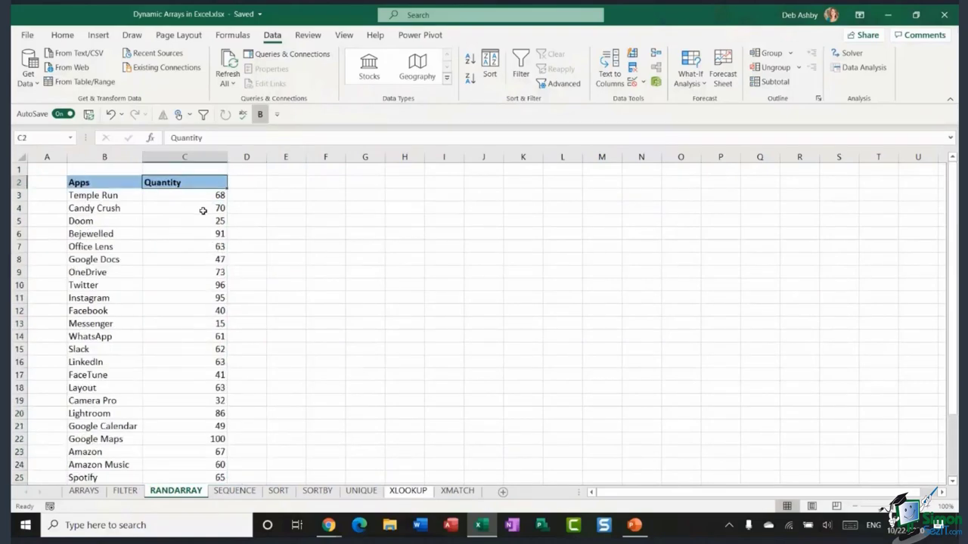
key(ctrl+shift+Down)
key(ctrl+c)
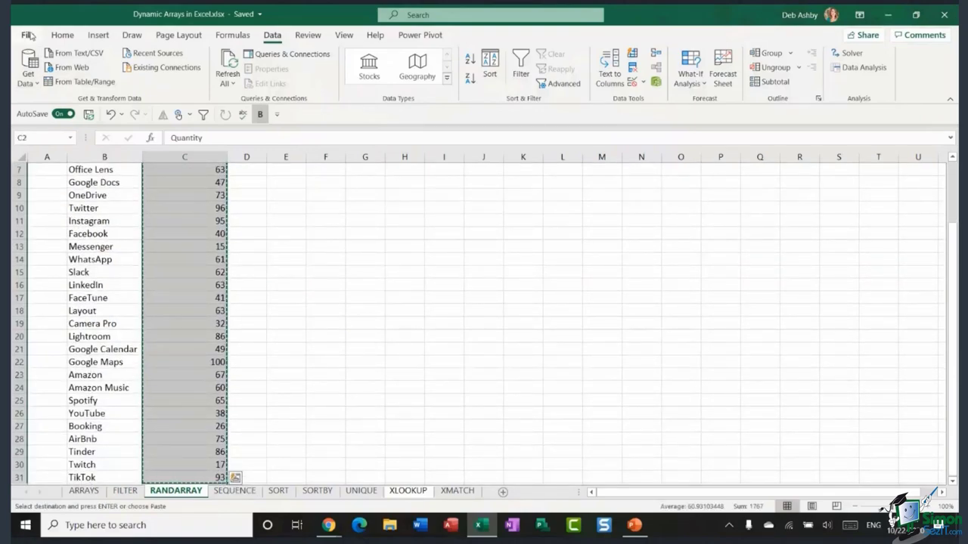
- Paste the copied Quantity column back over itself as values only
click(27, 36)
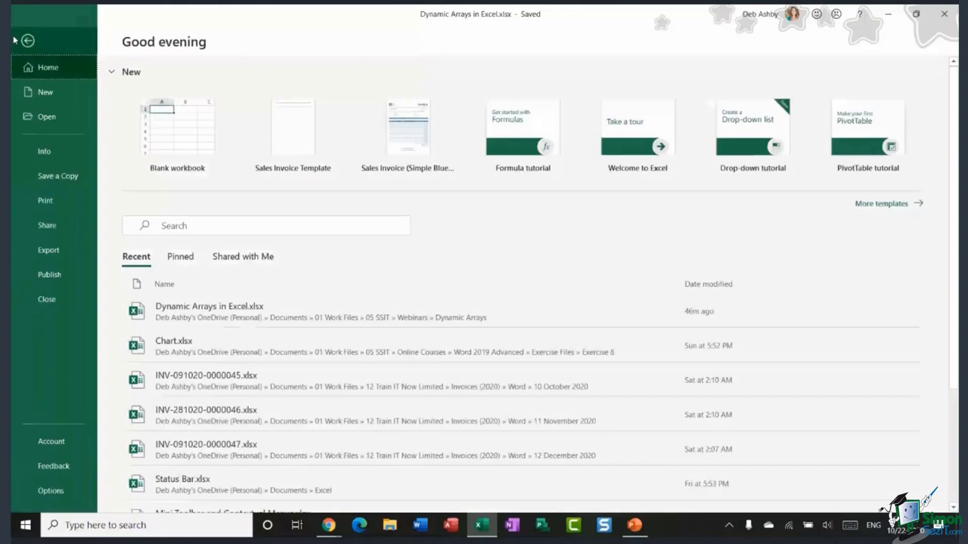
click(15, 40)
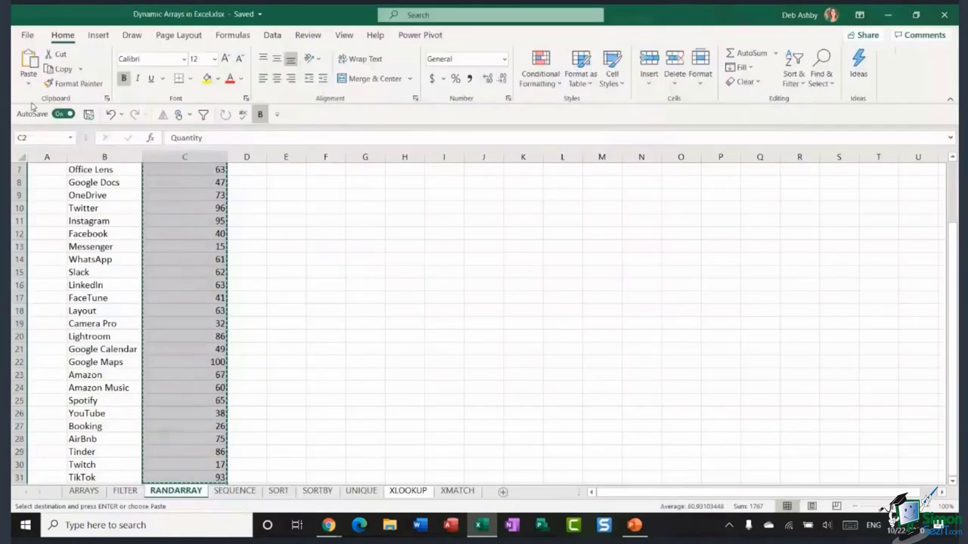
click(28, 82)
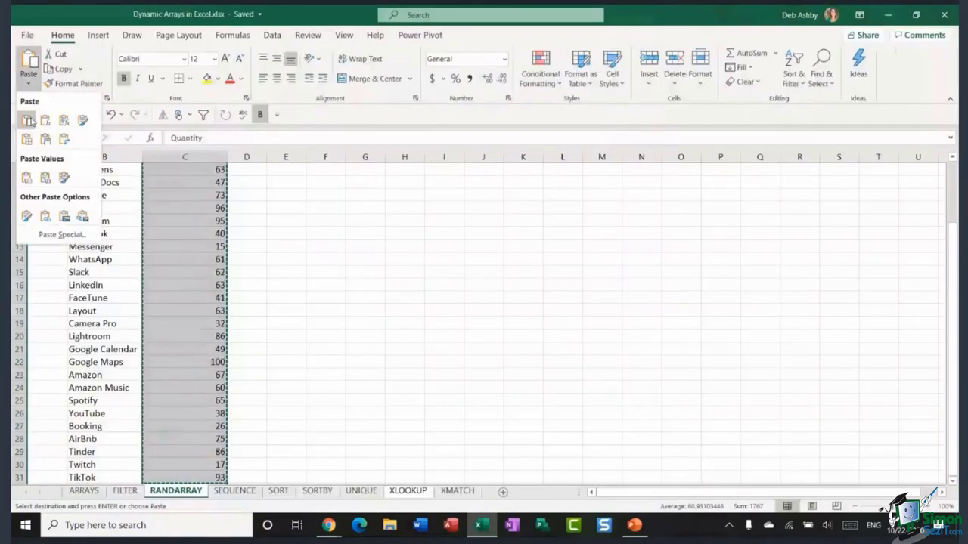
click(26, 178)
click(320, 272)
- Check that Quantity cells such as C4 now hold fixed numbers, not formulas
click(178, 208)
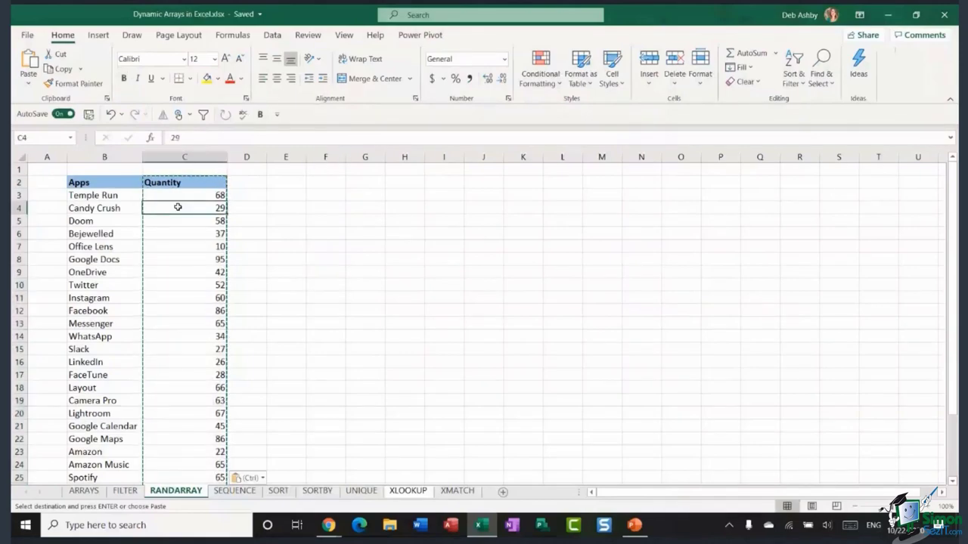
click(294, 209)
click(204, 208)
click(172, 286)
click(184, 247)
click(405, 285)
click(562, 272)
click(639, 360)
click(748, 312)
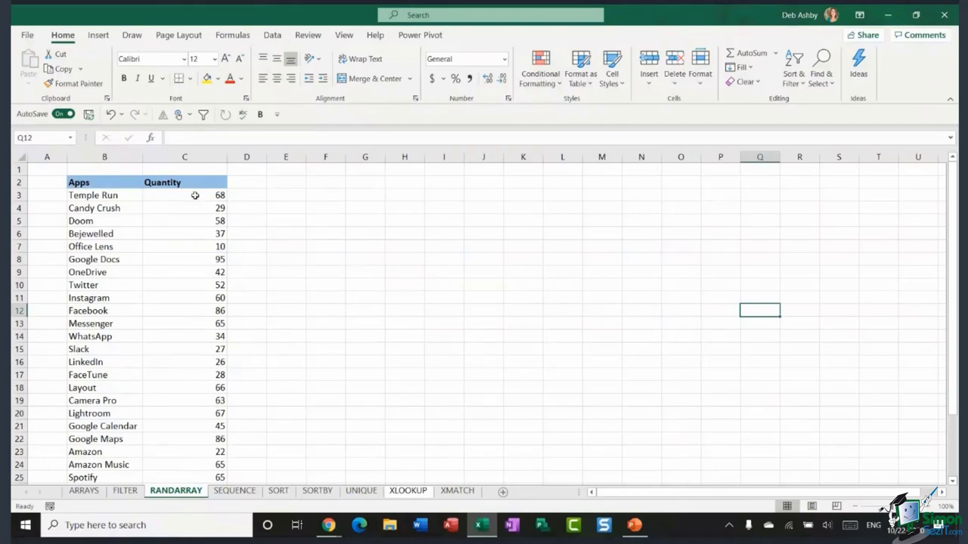
- Enter =RANDARRAY(5,7,10,100,TRUE) in G5 for a 5-by-7 grid of integers 10–100
click(197, 194)
click(348, 233)
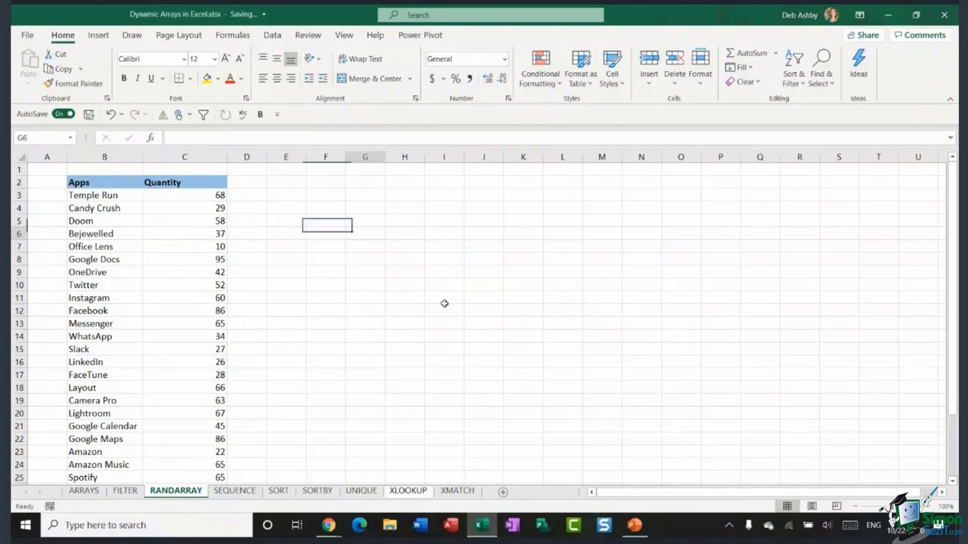
click(356, 221)
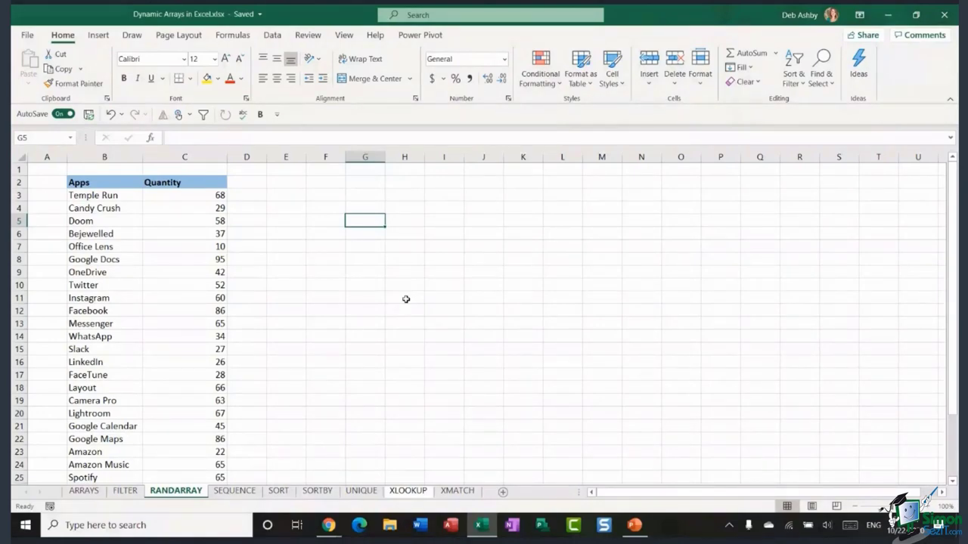
text(=)
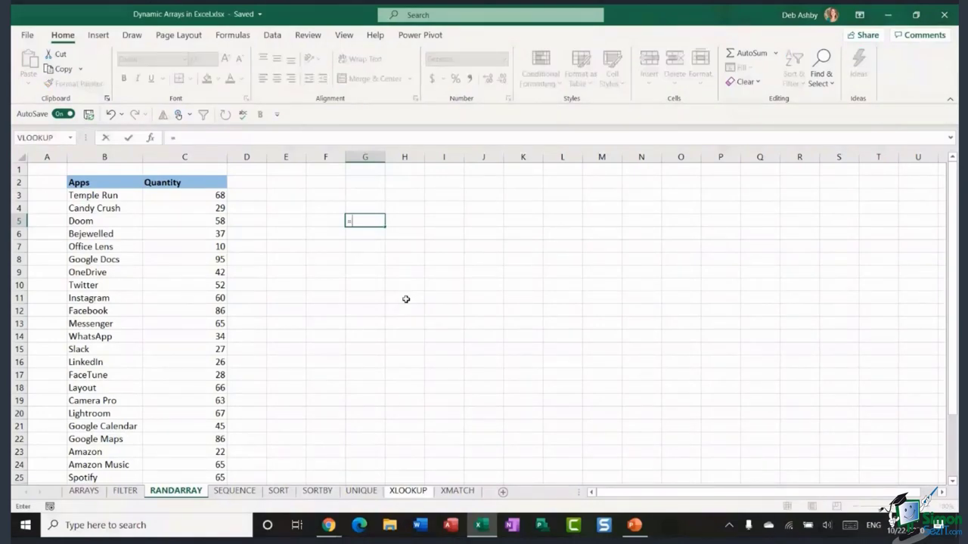
text(RANDARRAY)
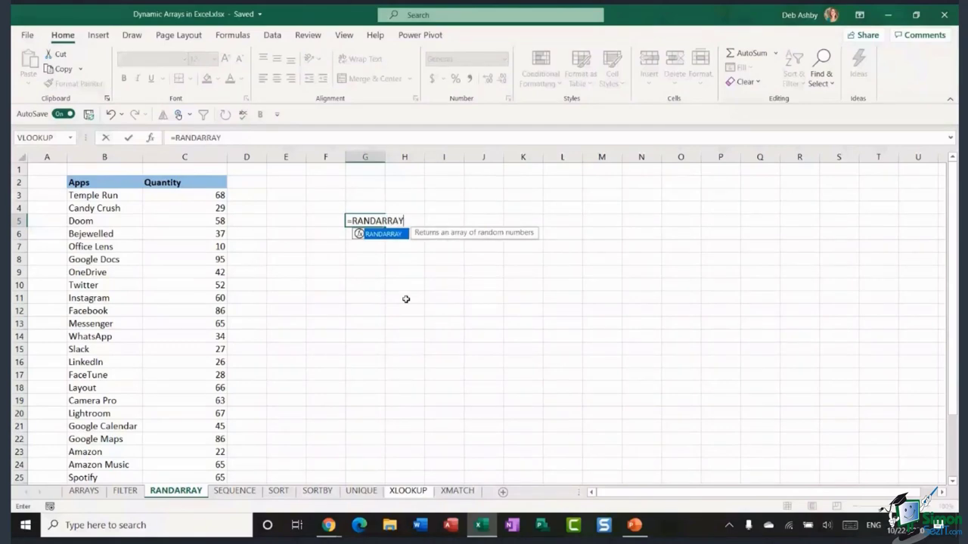
text(()
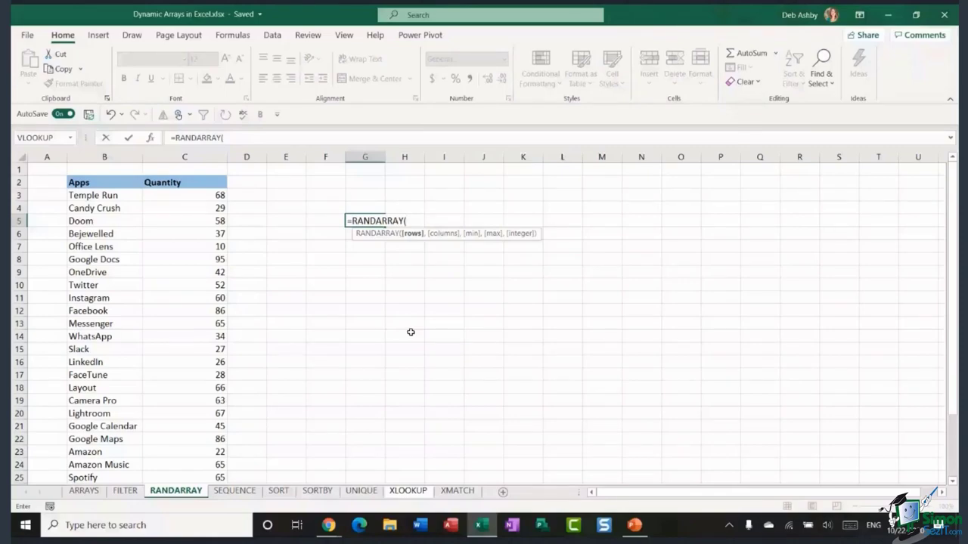
text(5,7)
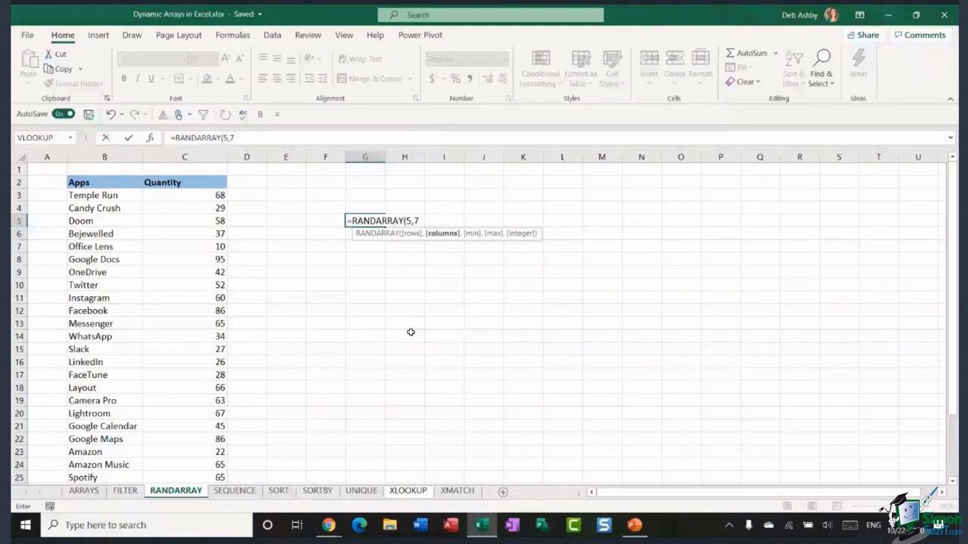
text(,)
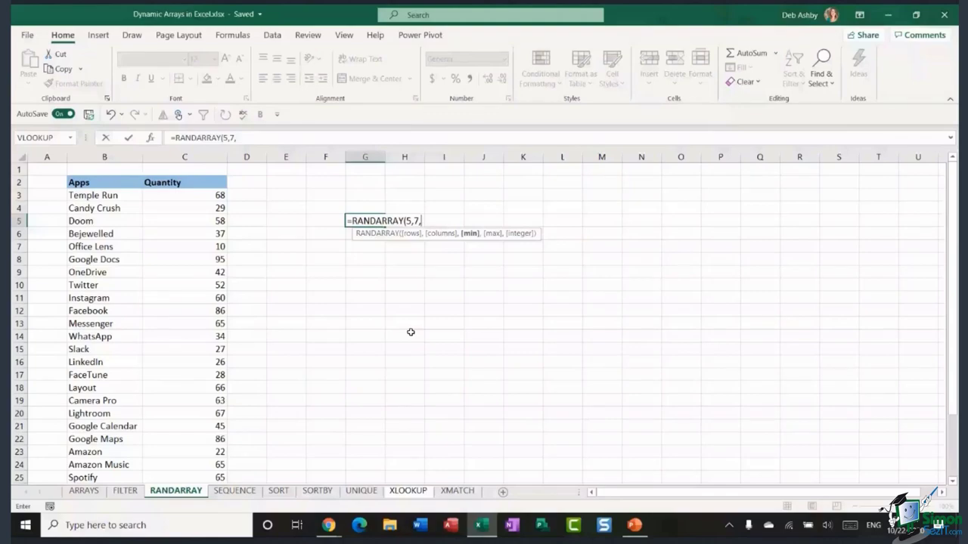
text(10,100,)
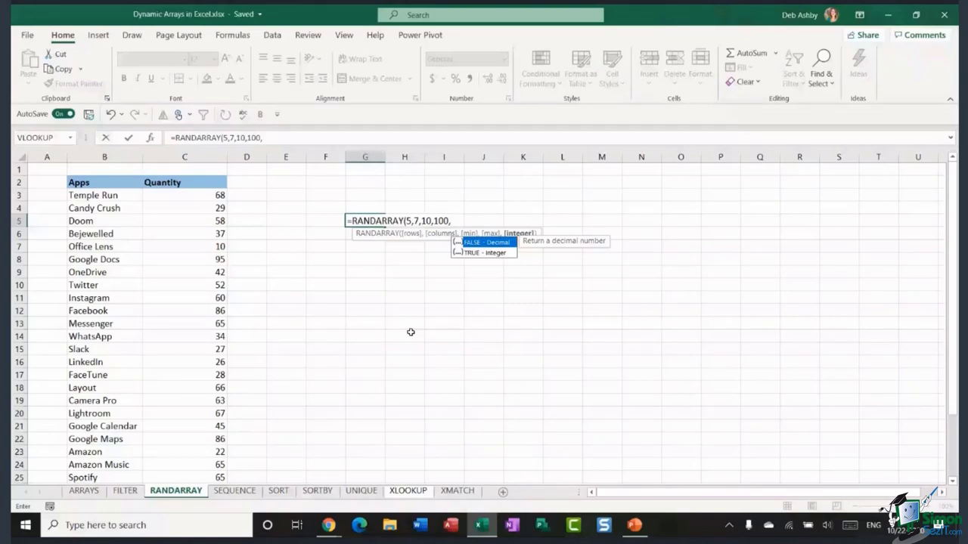
text(TRUE))
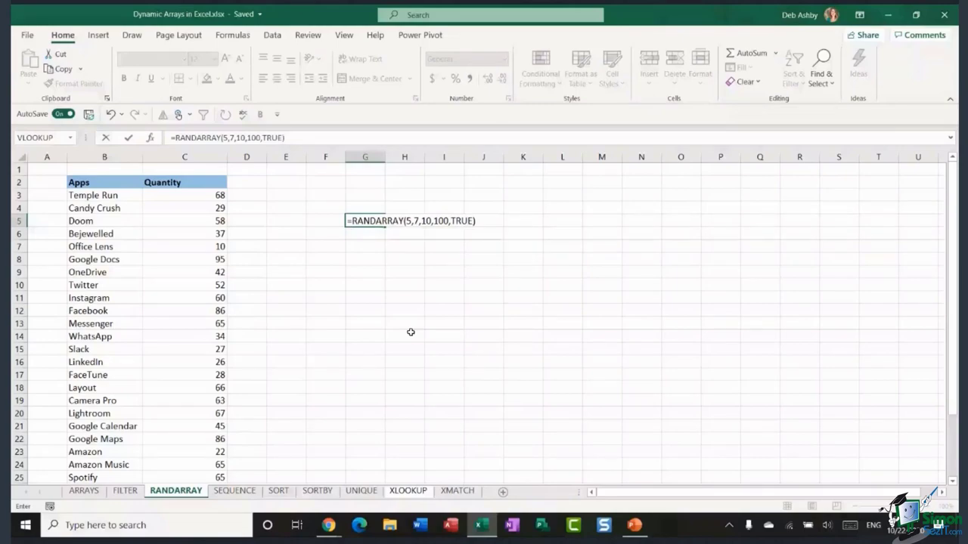
key(Return)
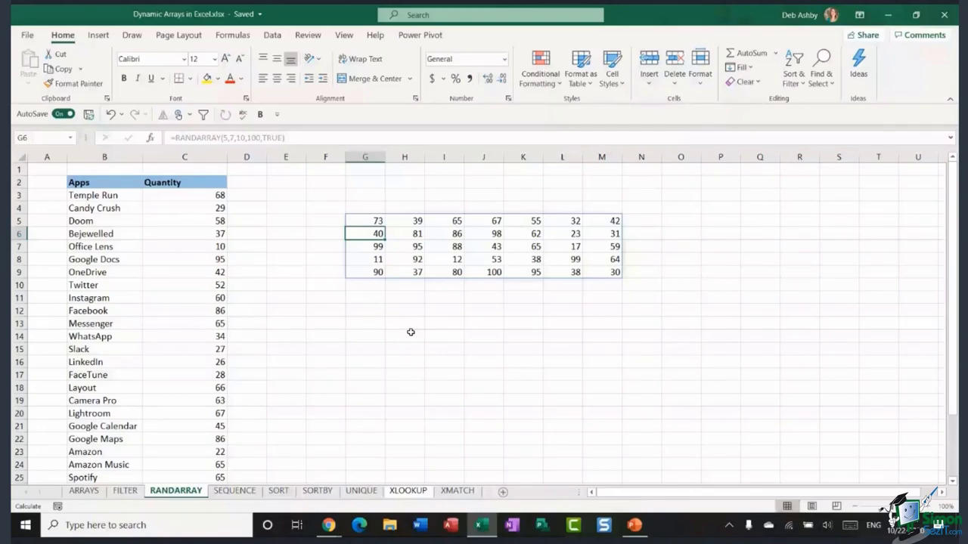
click(459, 336)
drag(365, 221, 612, 274)
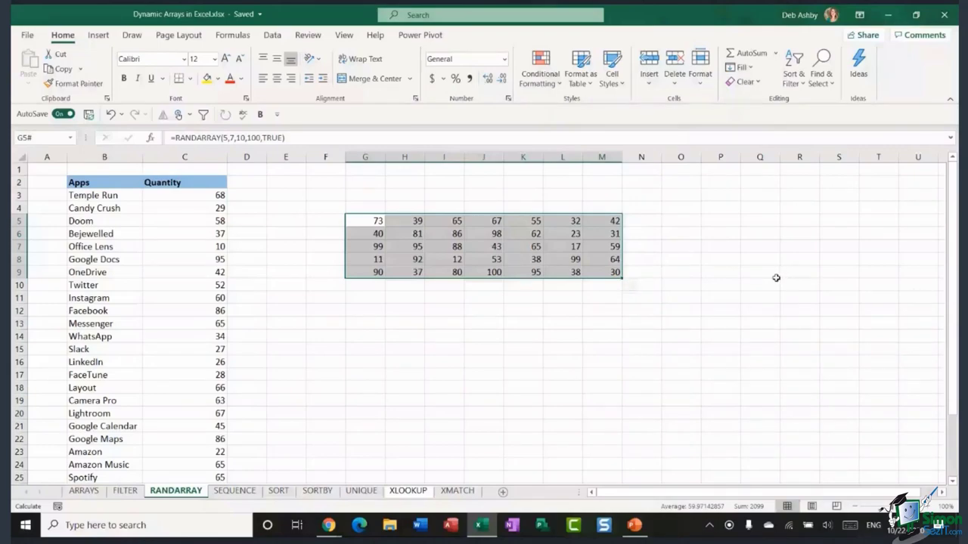
click(365, 311)
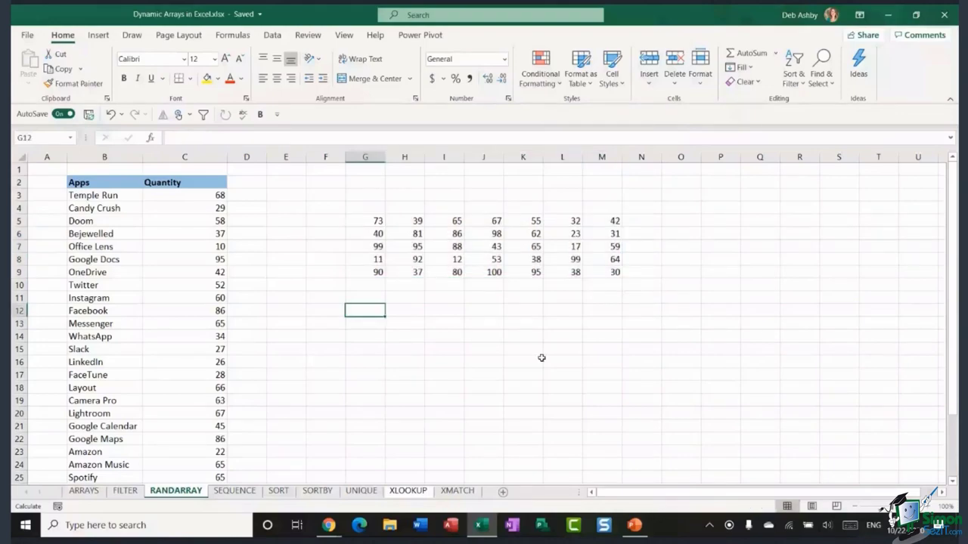
- Enter =RANDARRAY(10,8,100,250,FALSE) in G12, spilling a 10-by-8 grid of decimals
text(=RA)
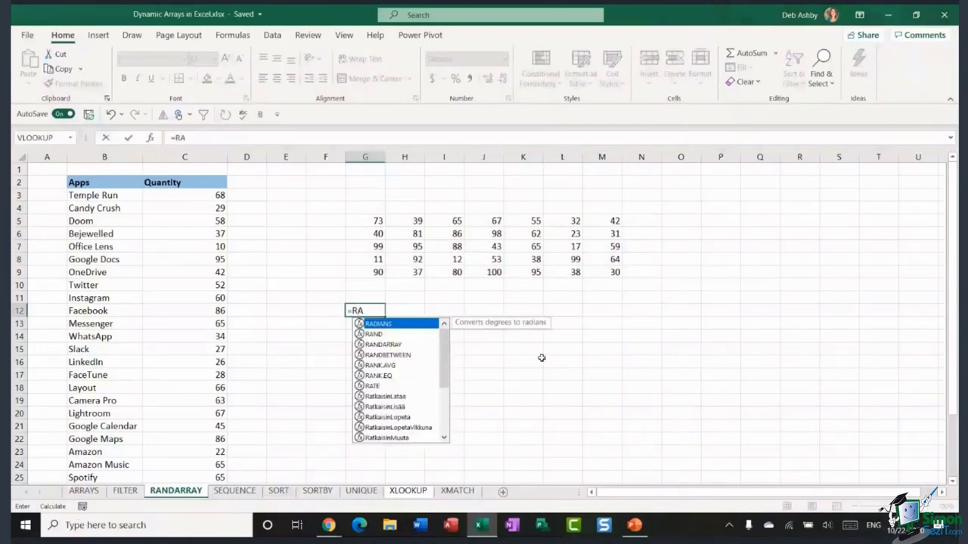
text(NDARRAY)
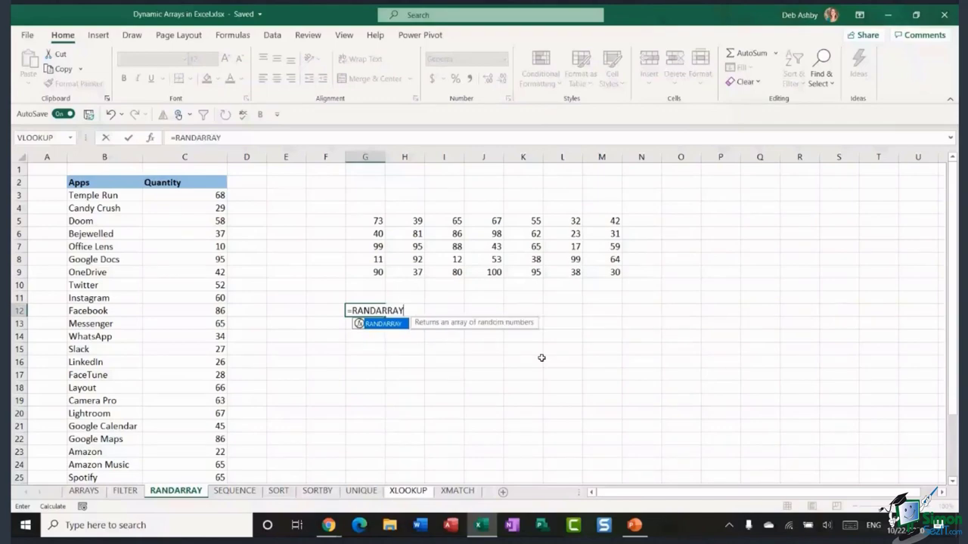
text(()
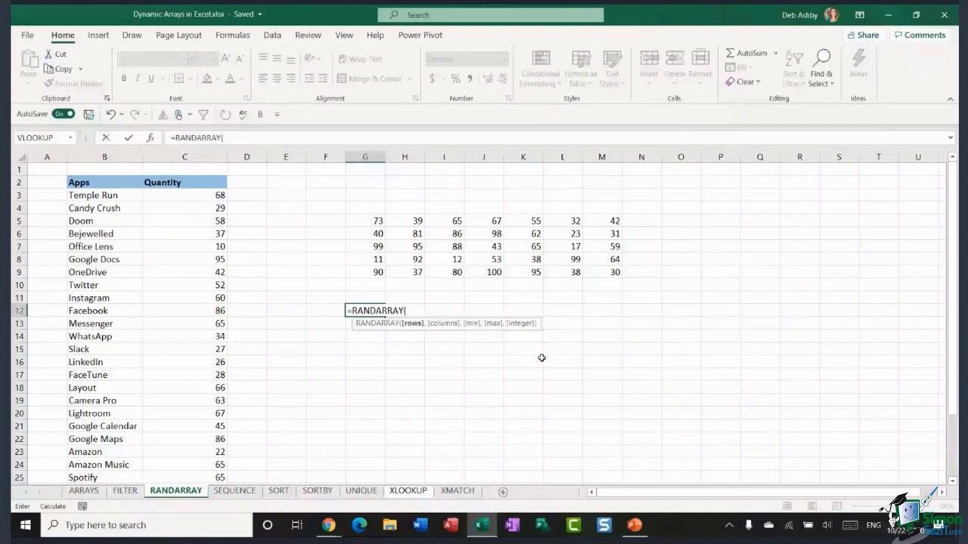
text(10,8)
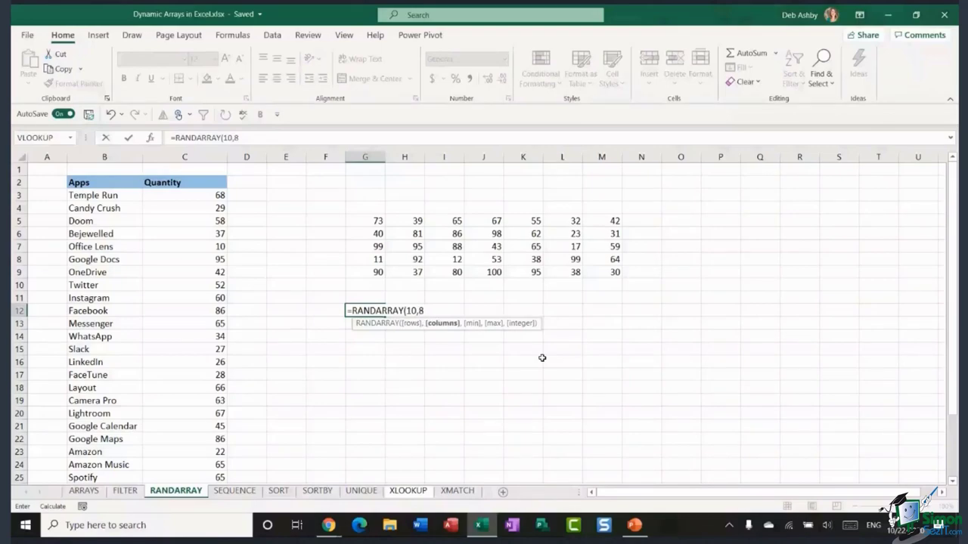
text(,100,250,)
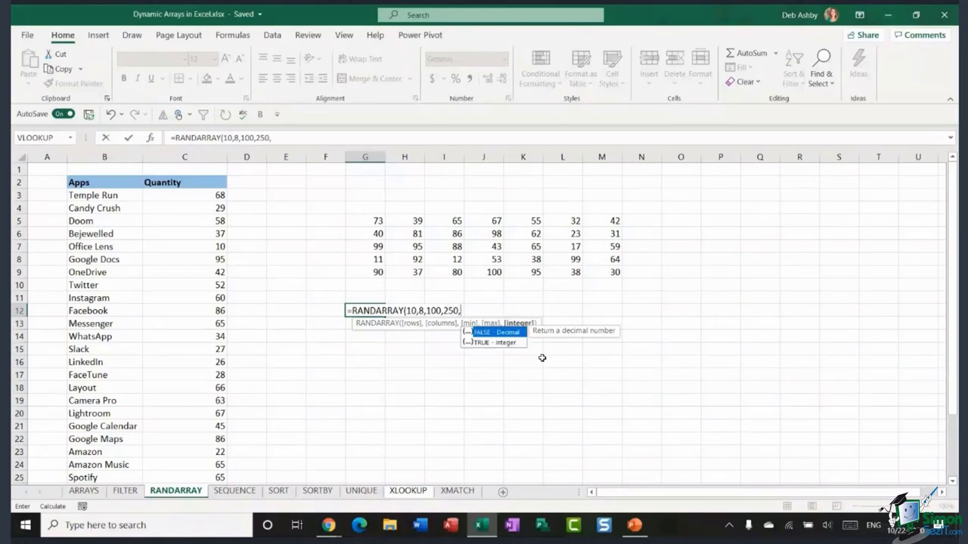
text(FAL)
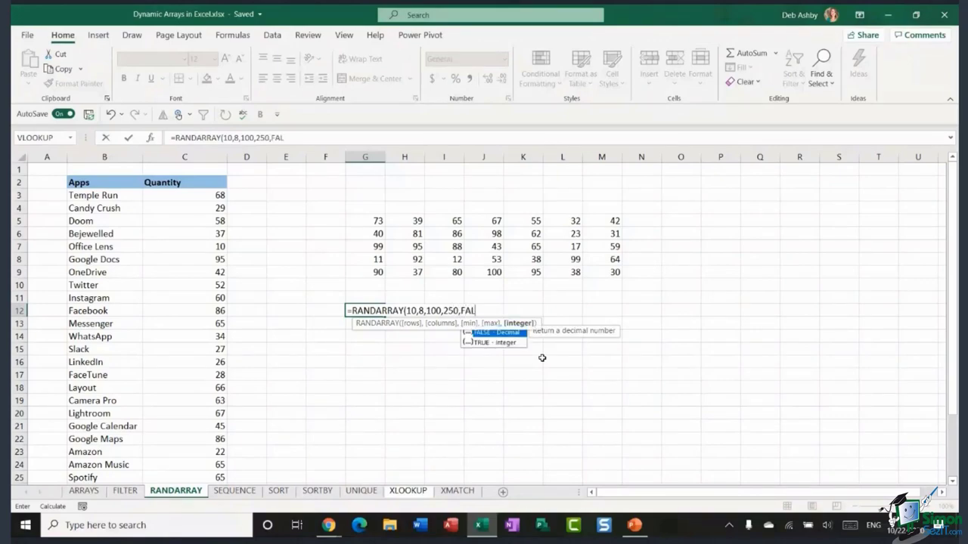
text(SE))
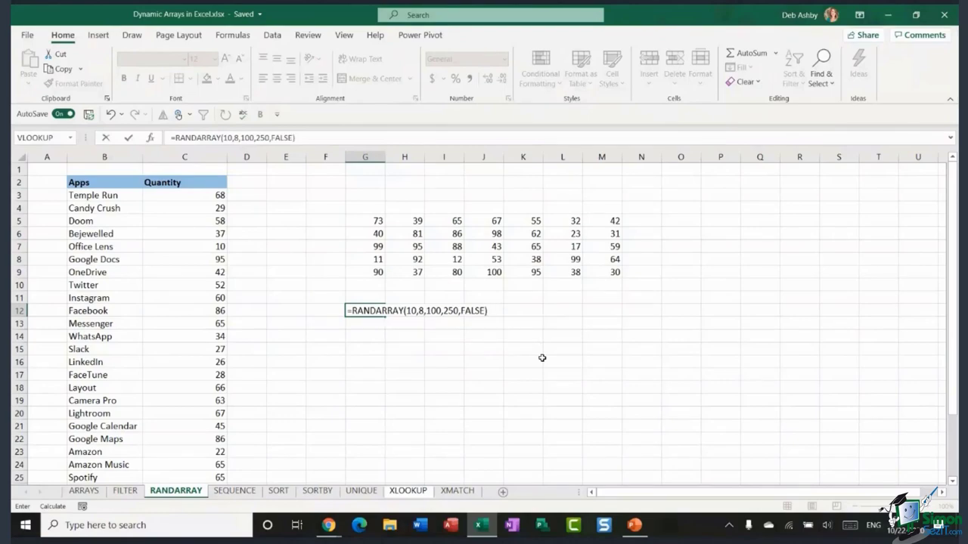
key(Return)
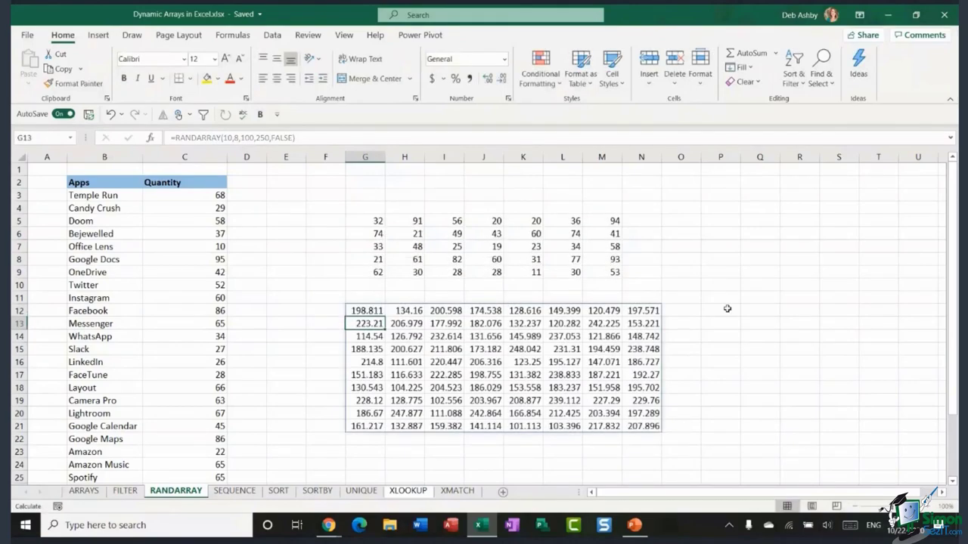
click(726, 310)
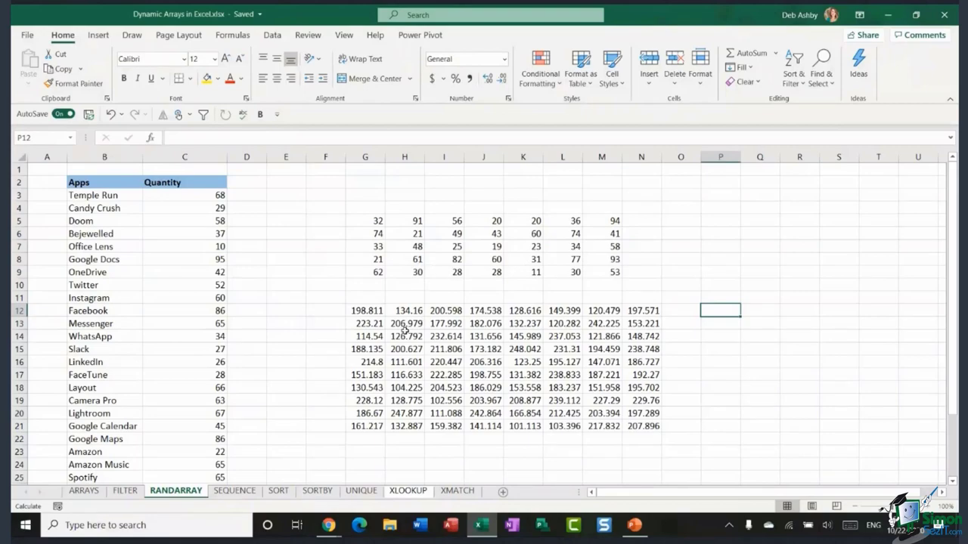
click(325, 221)
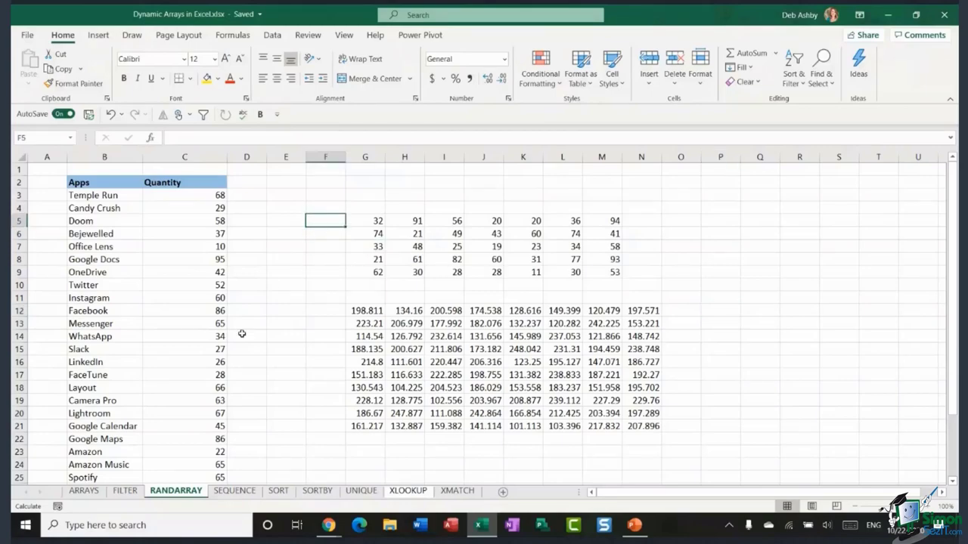
- Go to the empty SEQUENCE sheet
click(235, 490)
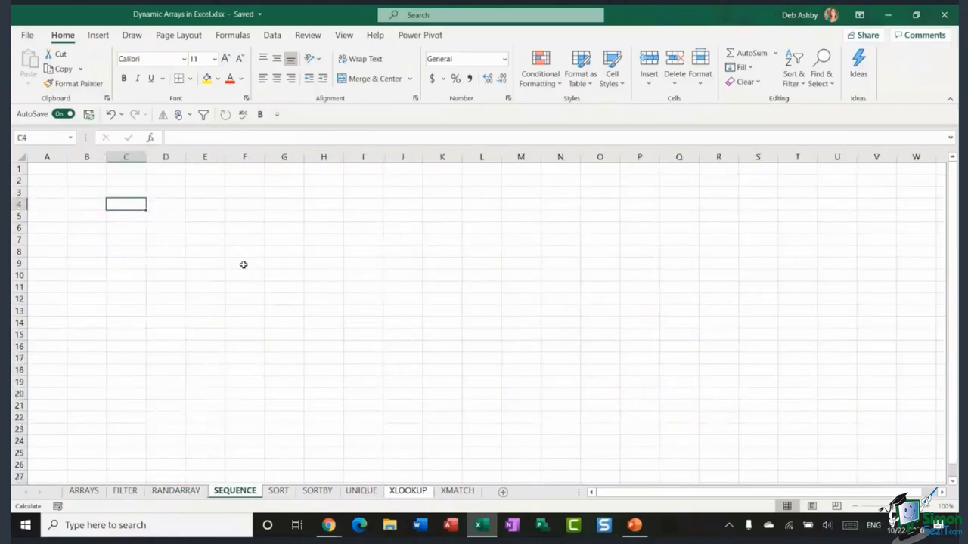
click(244, 265)
- Enter =SEQUENCE(10,10,1,5) in C4 to spill numbers 1 to 496 in steps of 5
text(=)
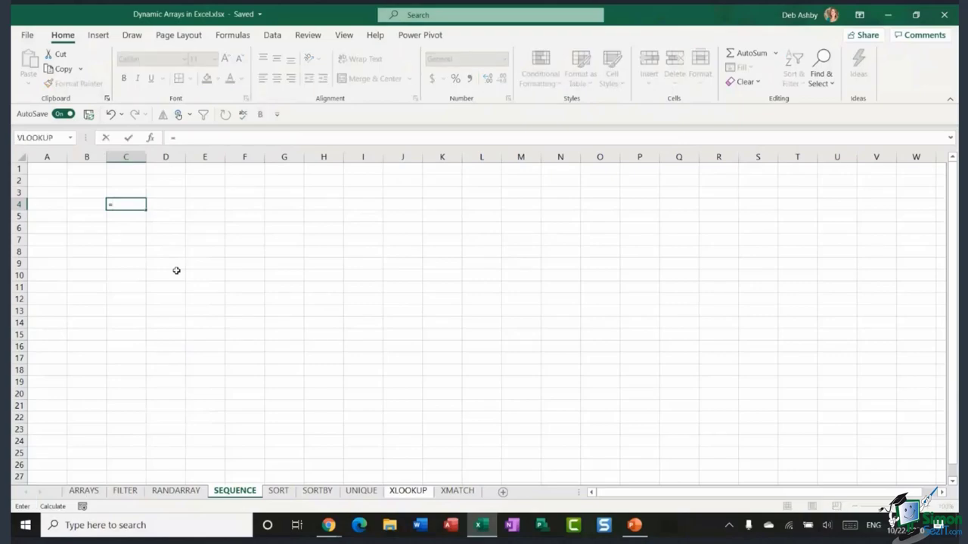
text(SEQUENCE)
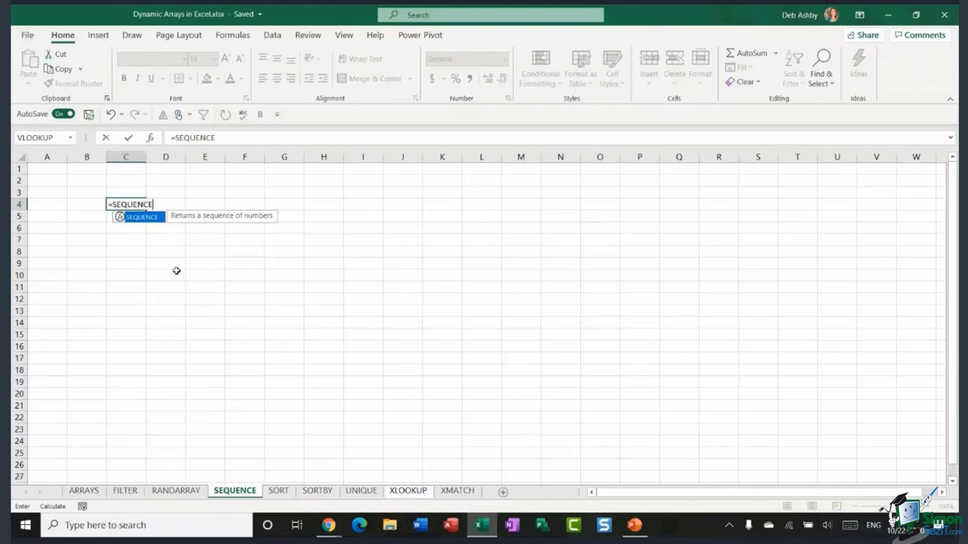
text(()
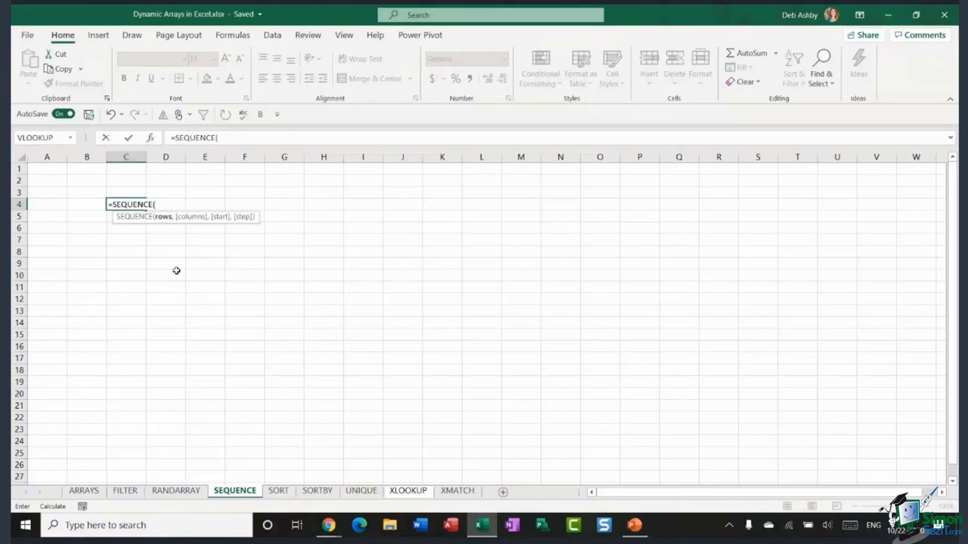
text(10,)
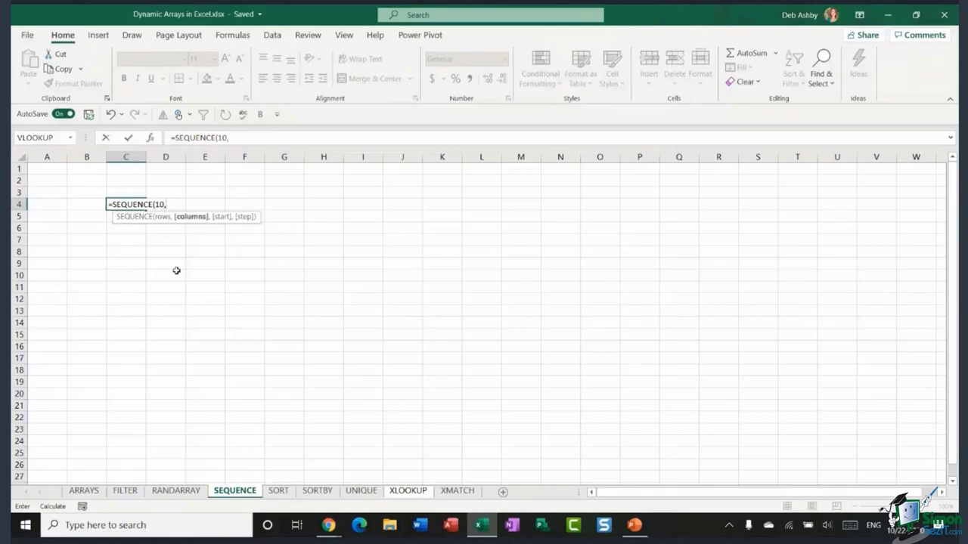
text(10,)
text(1,)
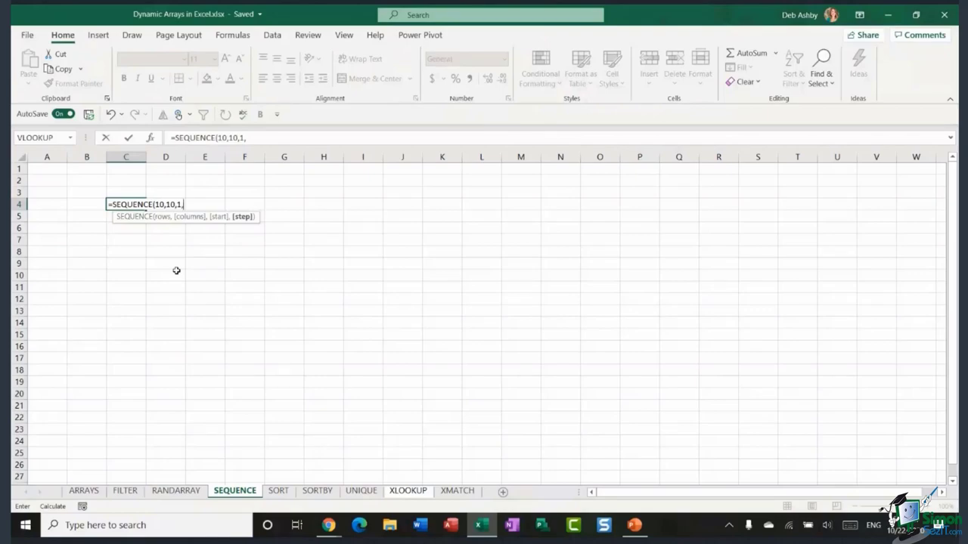
text(5))
key(Return)
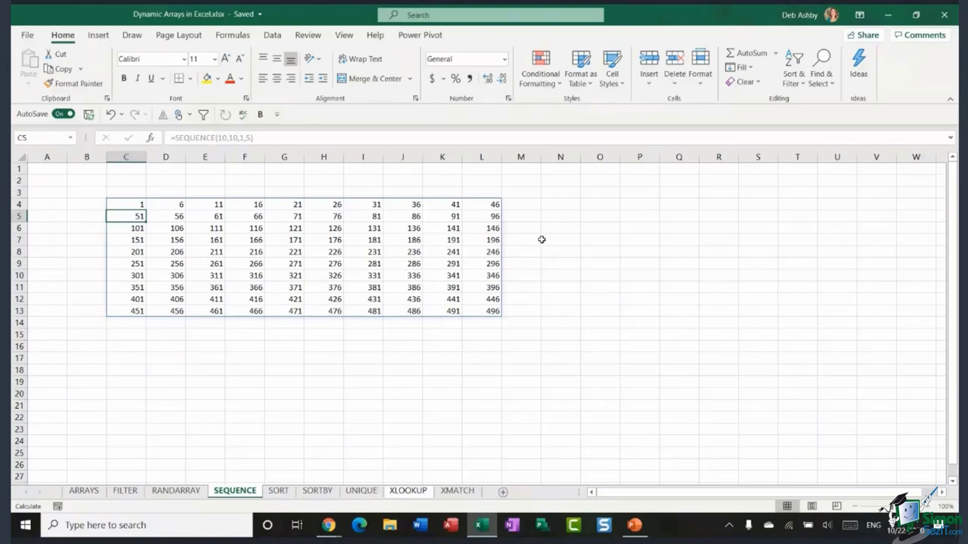
click(584, 251)
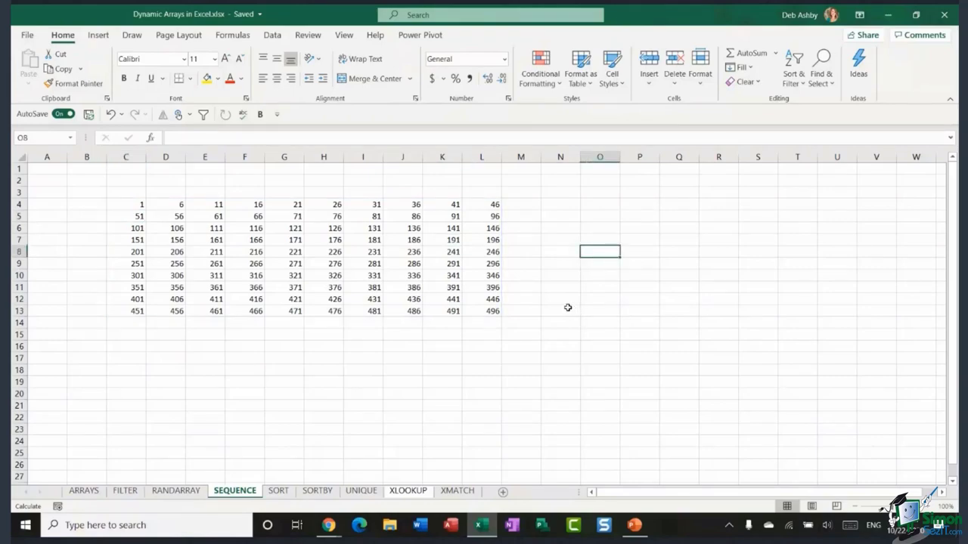
click(567, 225)
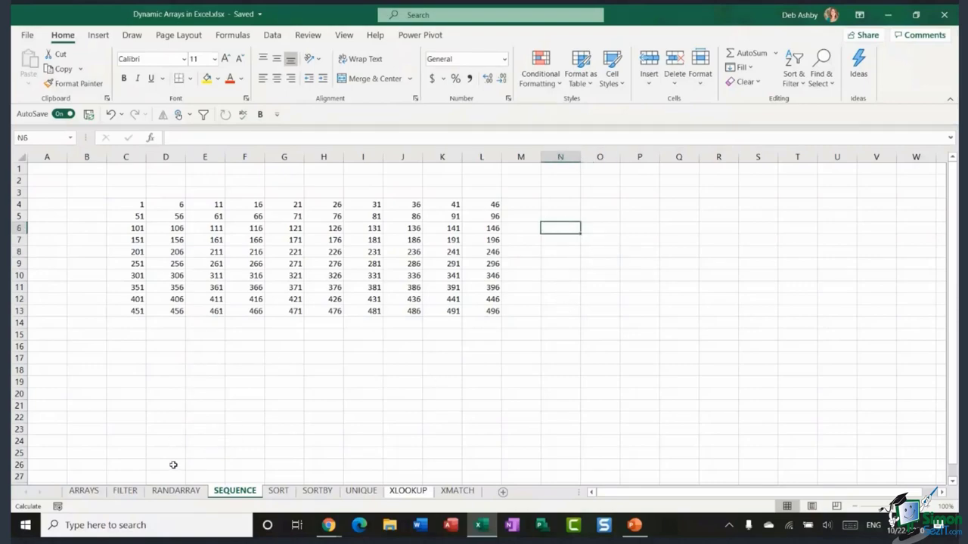
- Open the SORT sheet and select its exam results table B3:E23
click(279, 490)
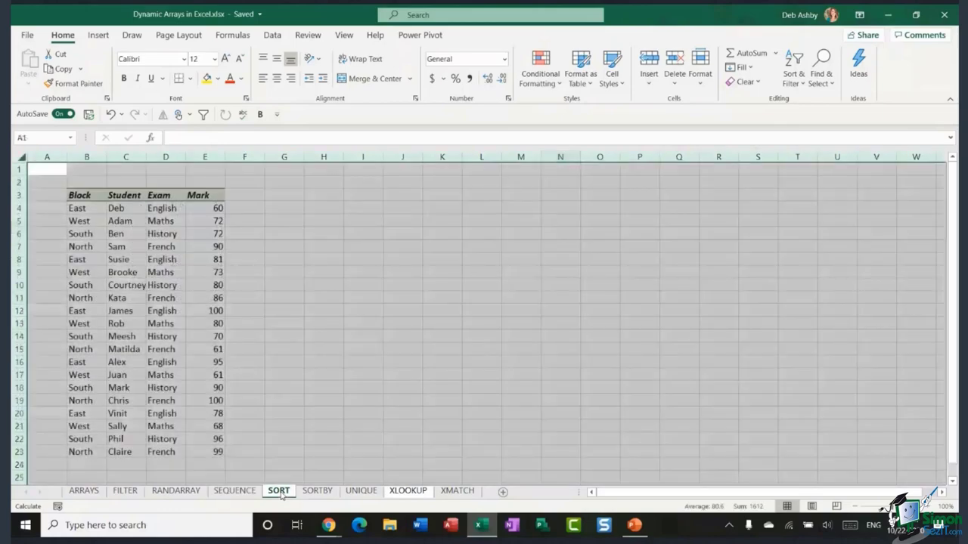
click(283, 246)
click(292, 198)
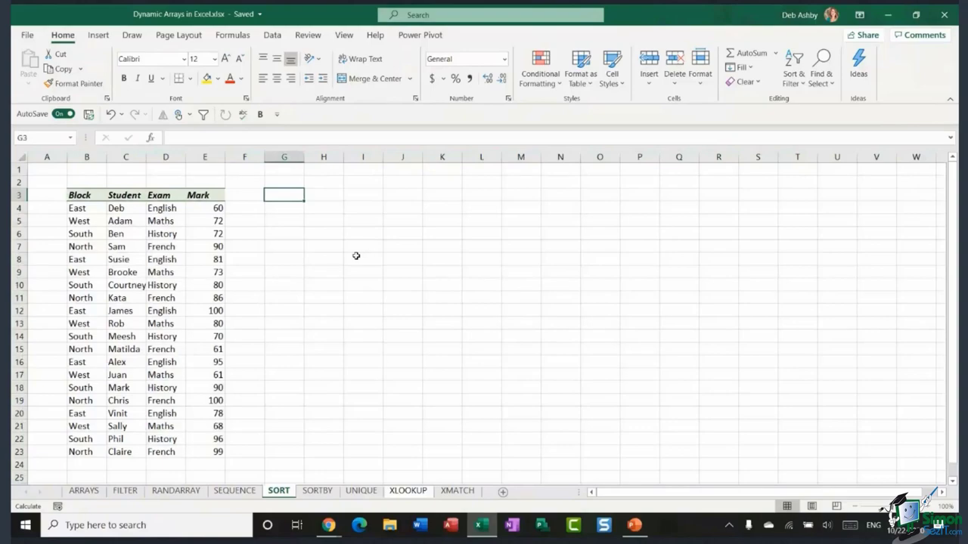
drag(82, 194, 204, 446)
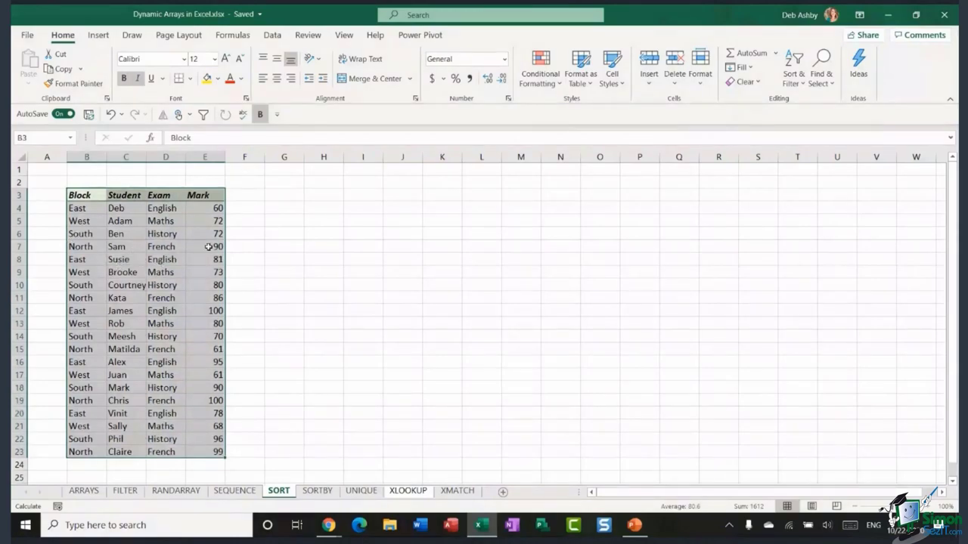
click(296, 229)
click(162, 235)
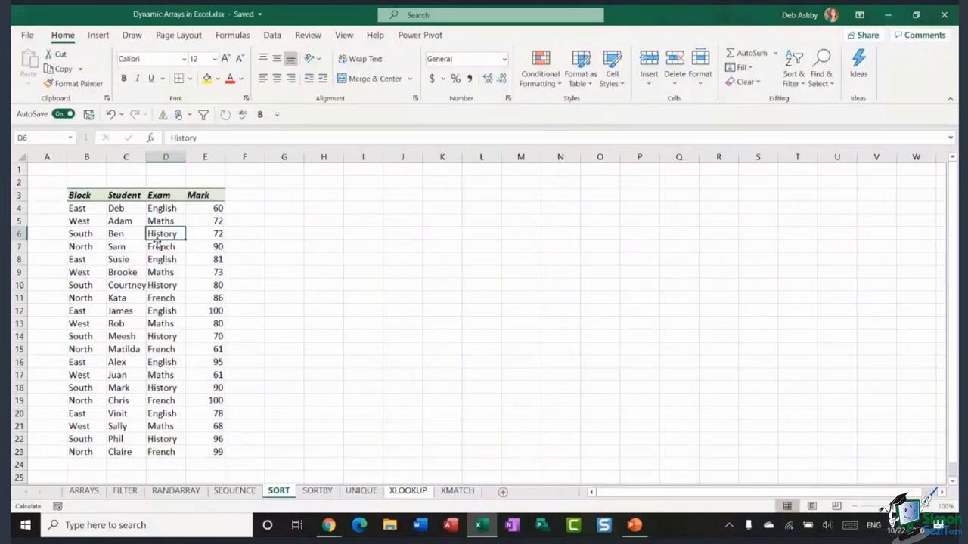
click(273, 35)
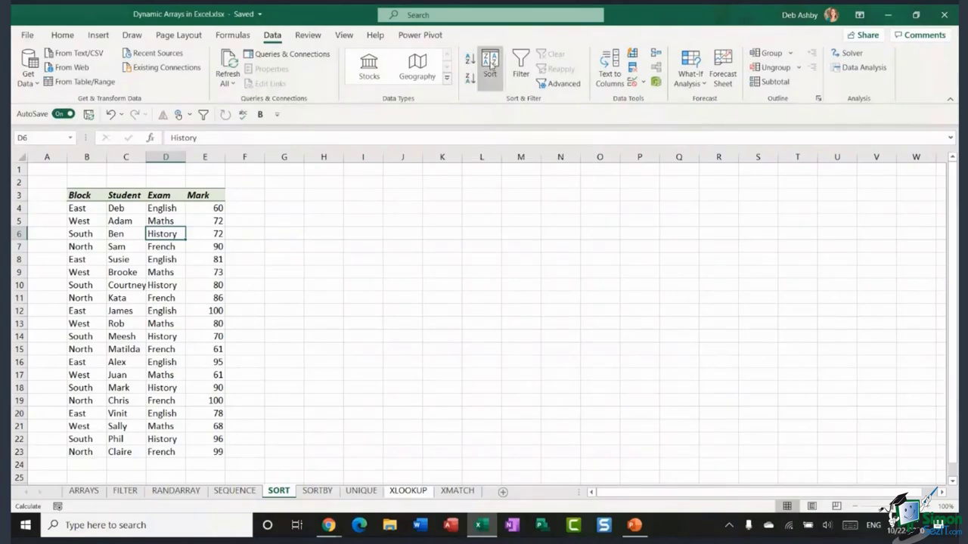
click(490, 65)
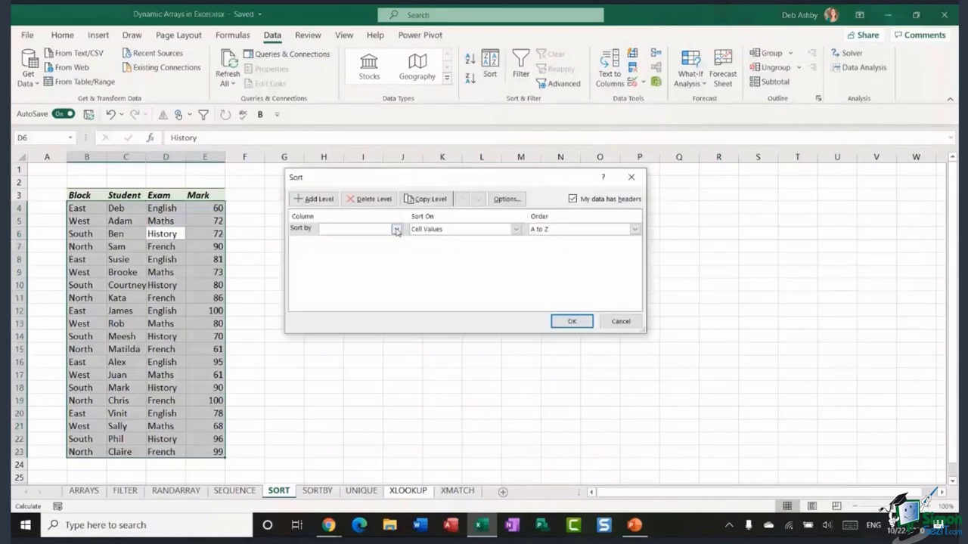
click(318, 200)
click(318, 200)
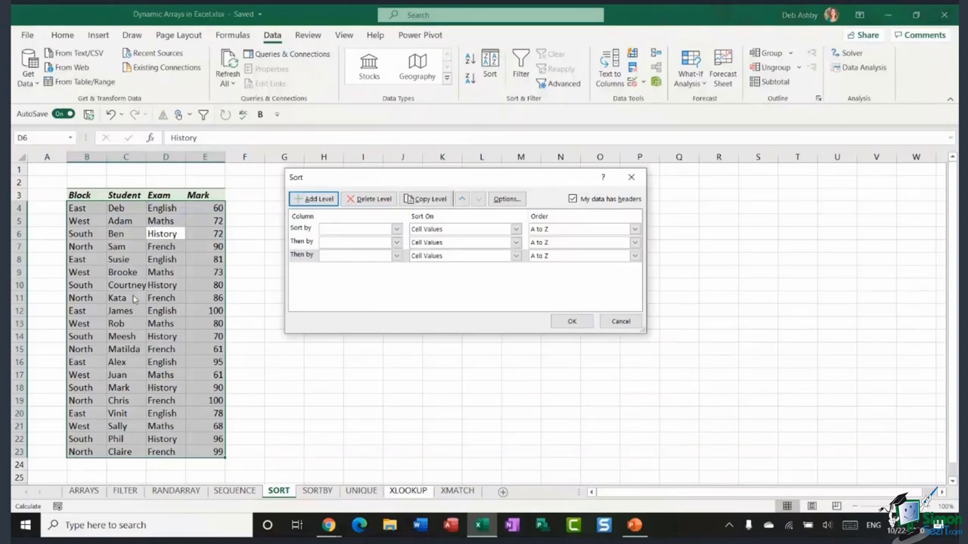
click(359, 233)
click(346, 247)
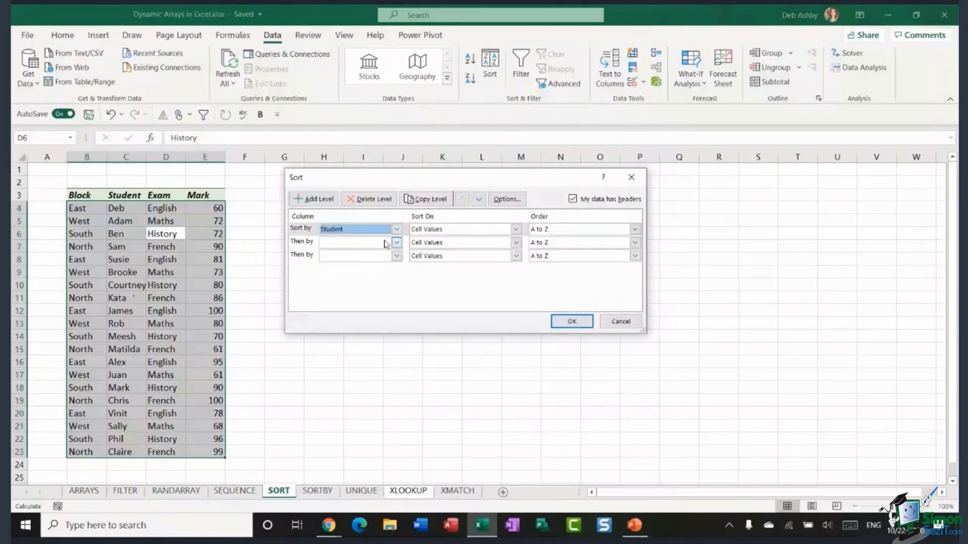
click(385, 244)
click(339, 270)
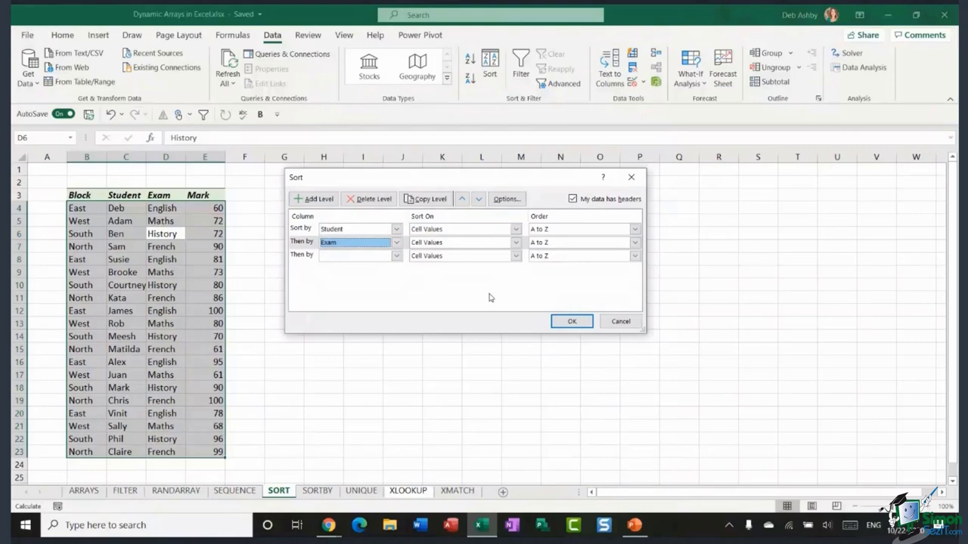
click(622, 322)
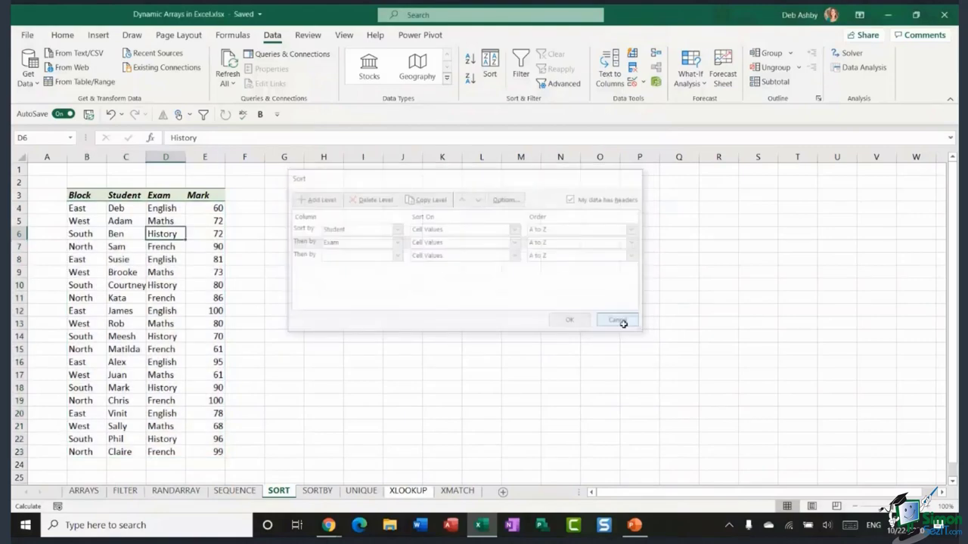
click(367, 207)
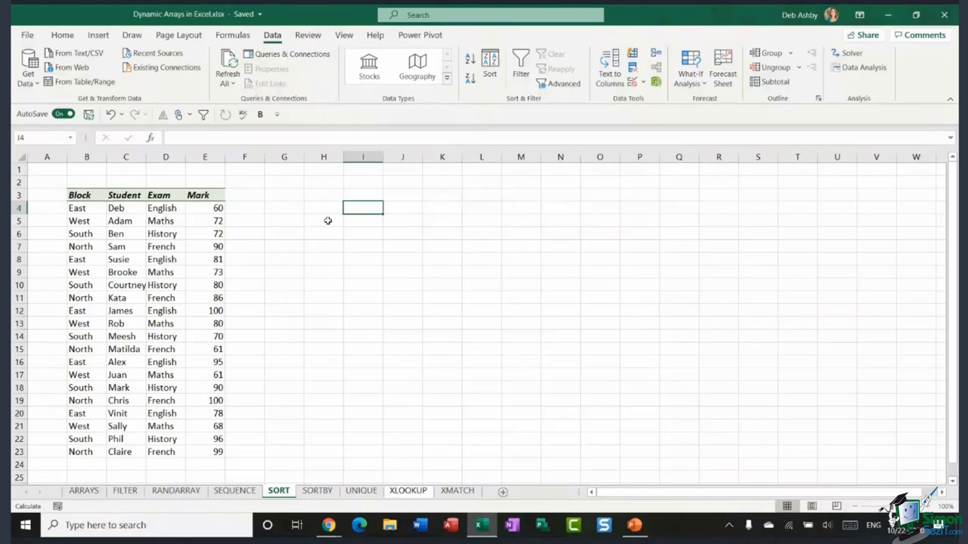
- Enter =SORT(B4:E23,4,-1) in H4 to list the exam table by Mark, highest first
click(315, 209)
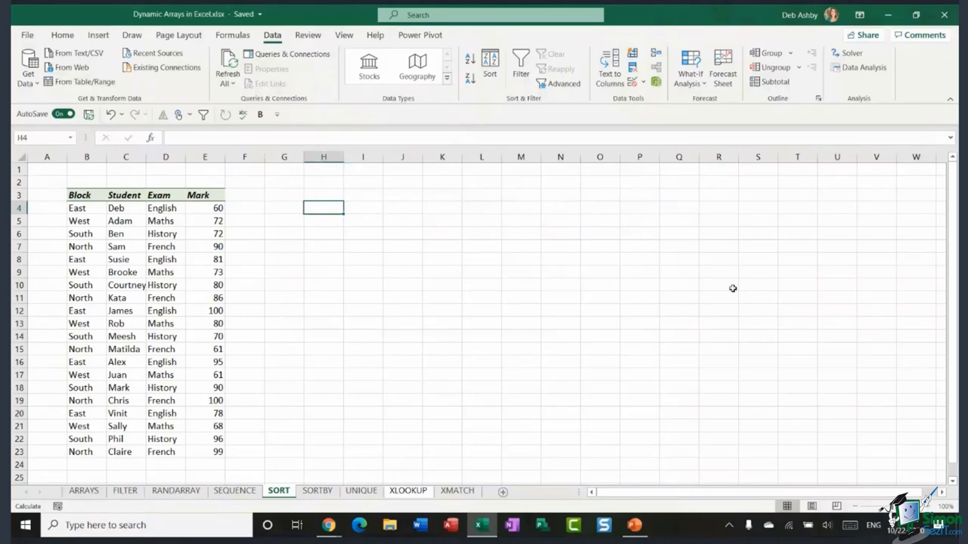
text(=SO)
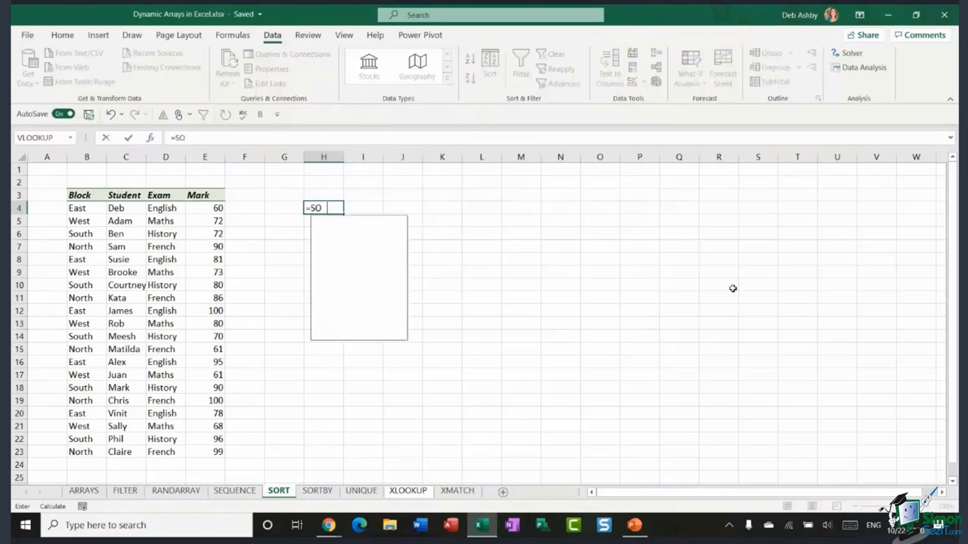
text(RT()
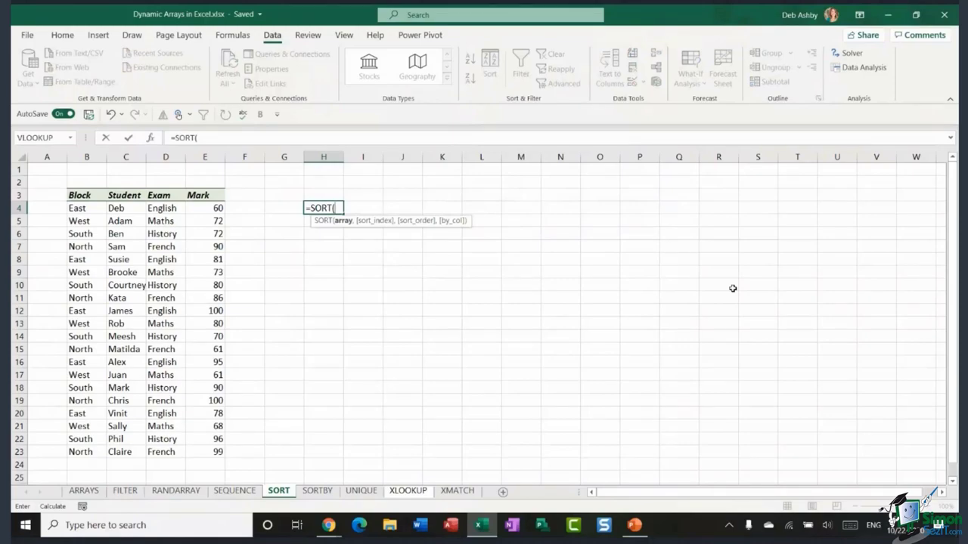
drag(78, 202, 200, 452)
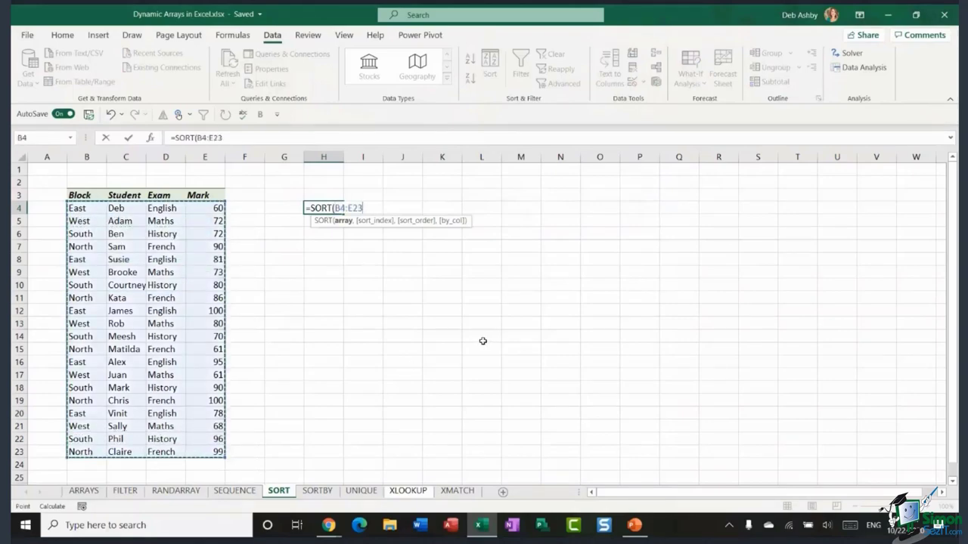
text(,4)
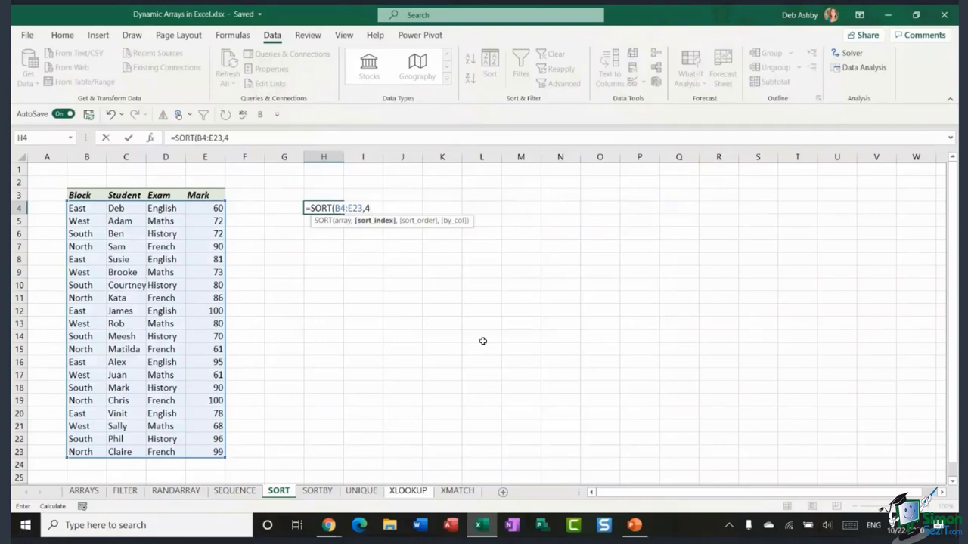
text(,)
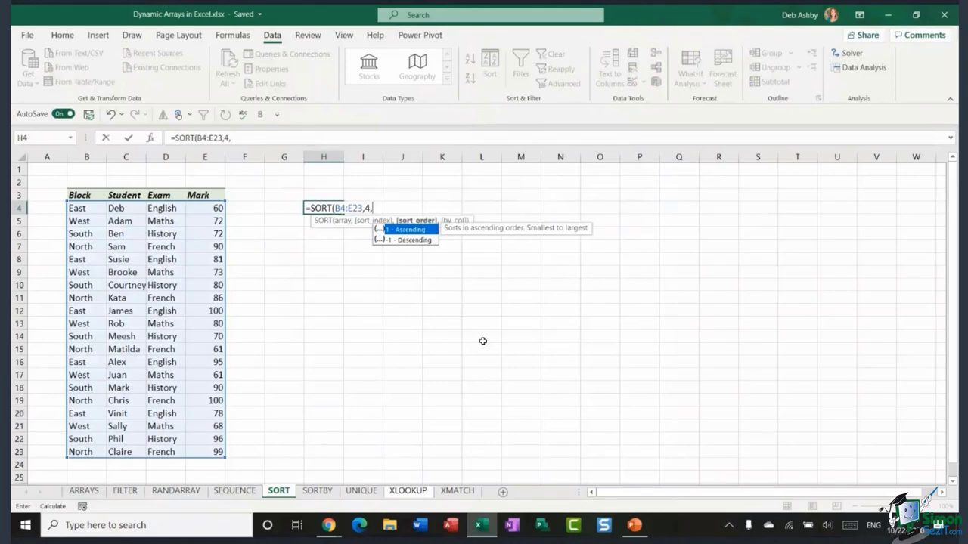
text(-1))
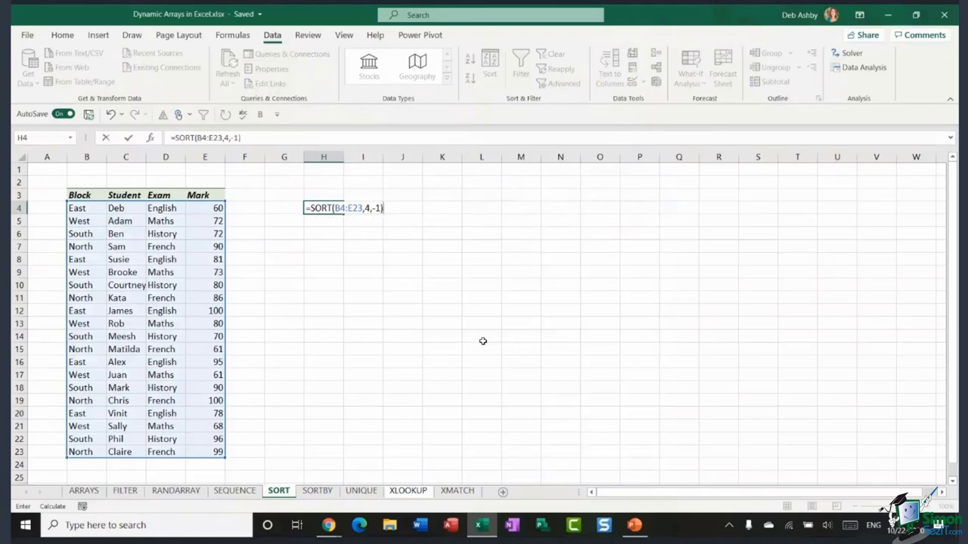
key(Return)
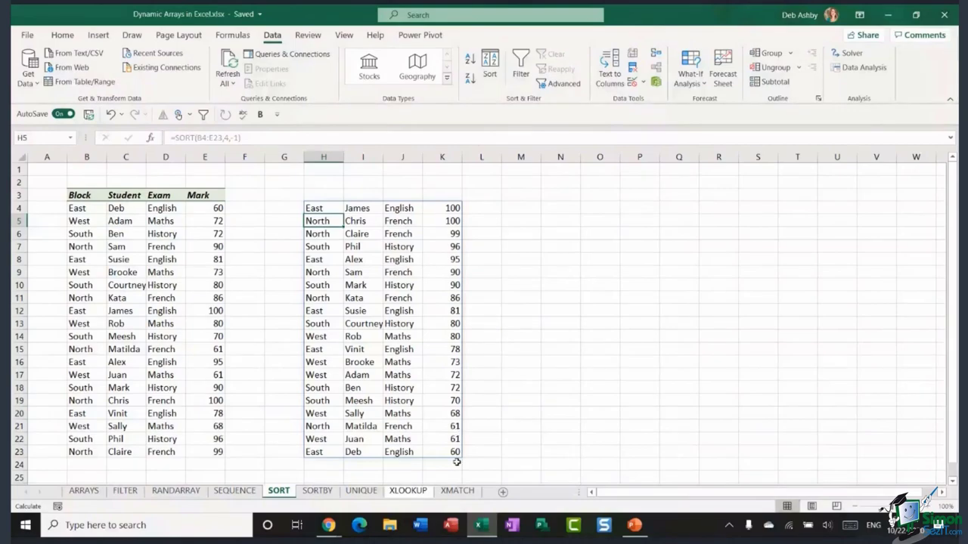
click(522, 209)
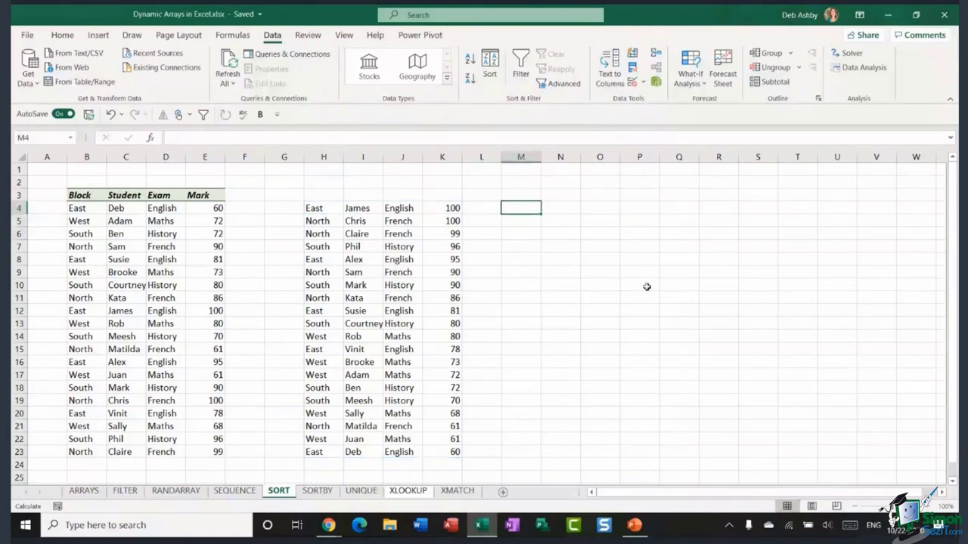
- Enter =SORT(B4:E23,2,1) in M4 to list the exam table alphabetically by student
text(=SORT)
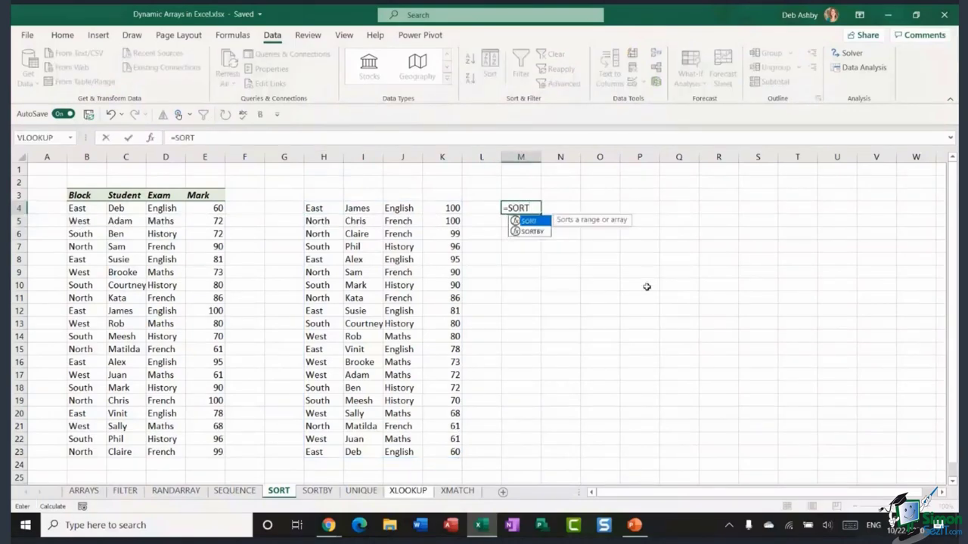
text(()
drag(72, 207, 217, 452)
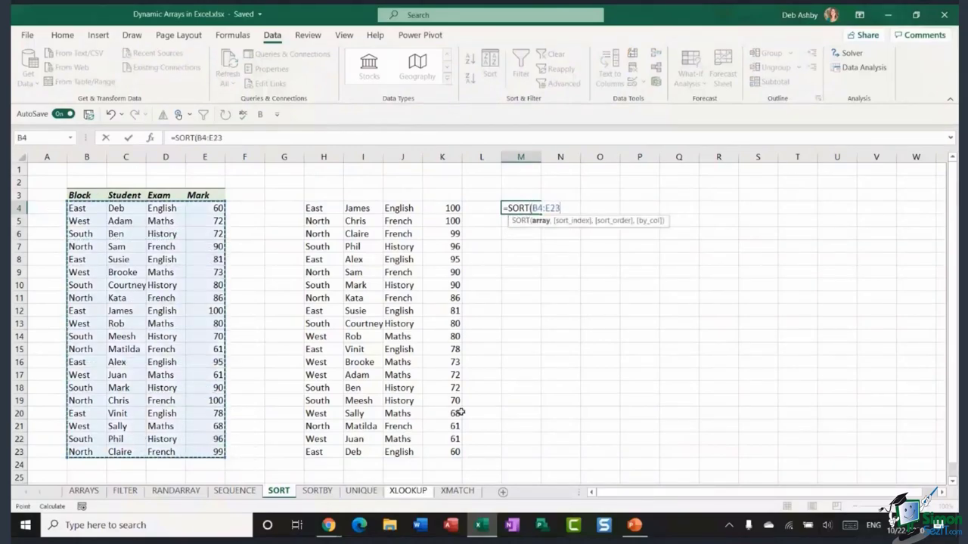
text(,)
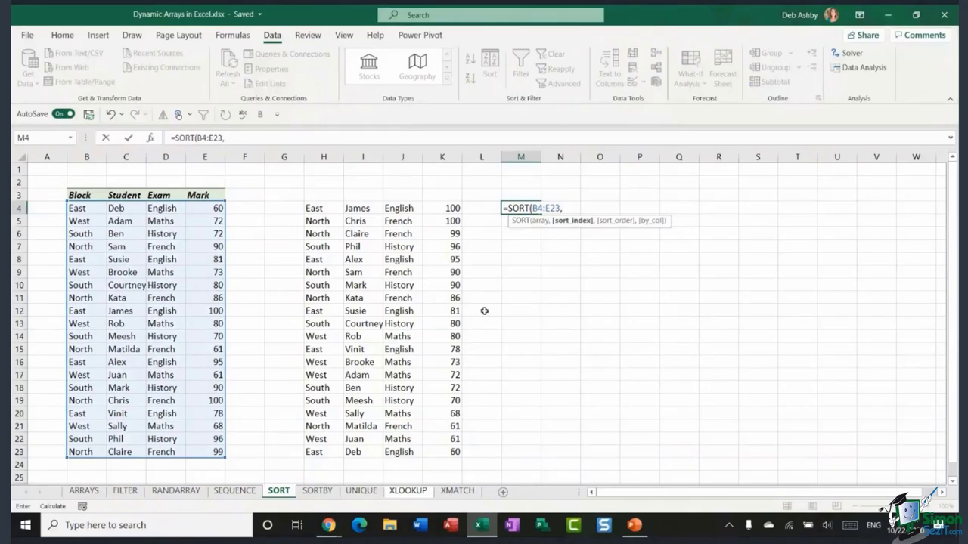
text(2,)
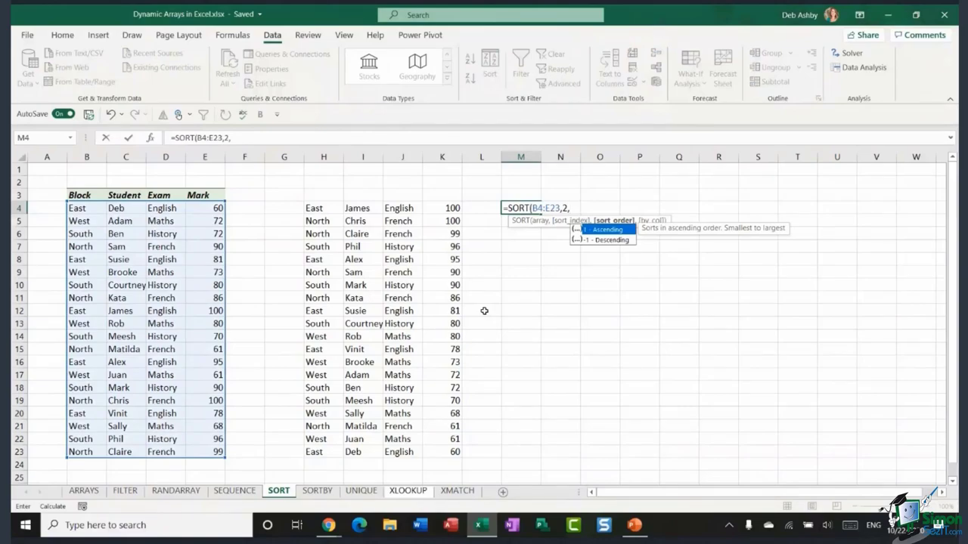
text(1))
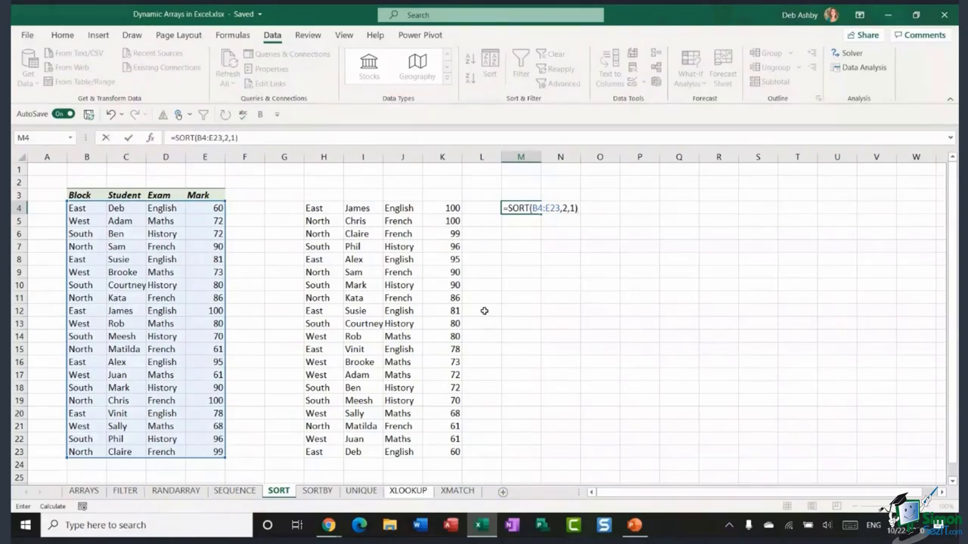
key(Return)
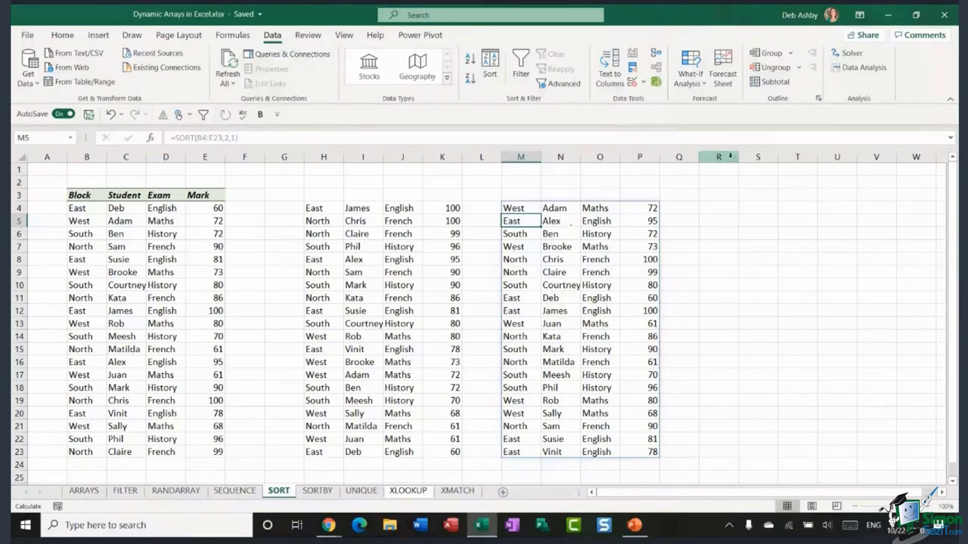
click(721, 214)
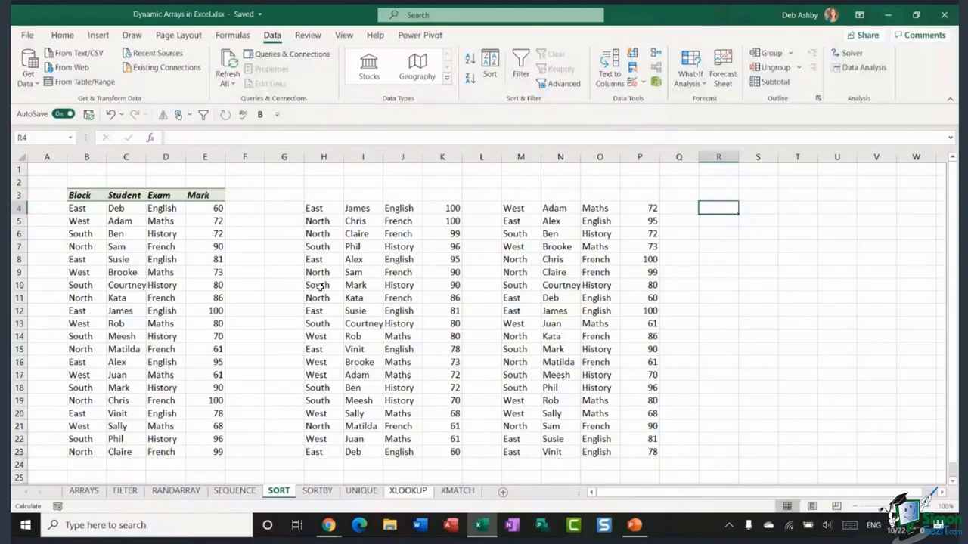
key(Down)
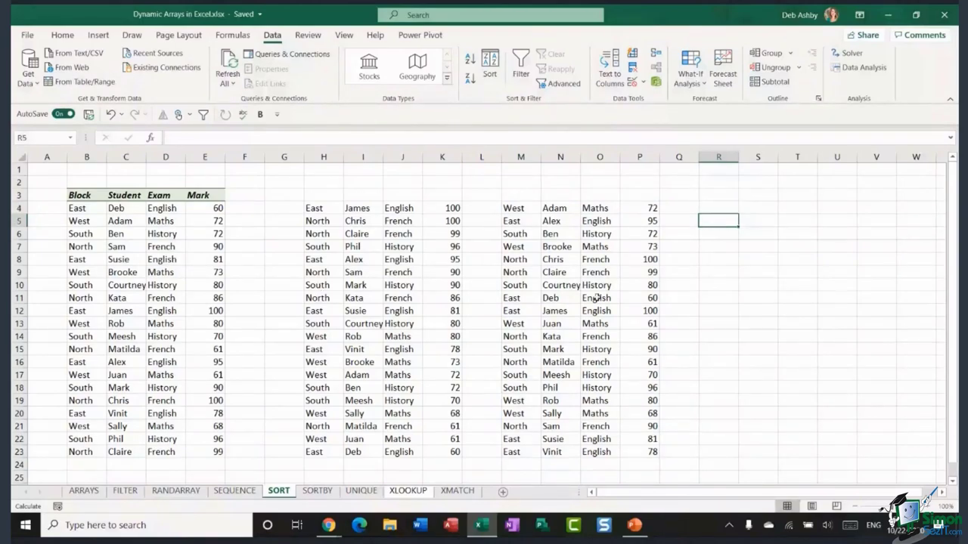
- On the SORTBY sheet, enter =SORTBY(B4:E23,E4:E23,-1) in G4 to order by Mark descending
click(318, 491)
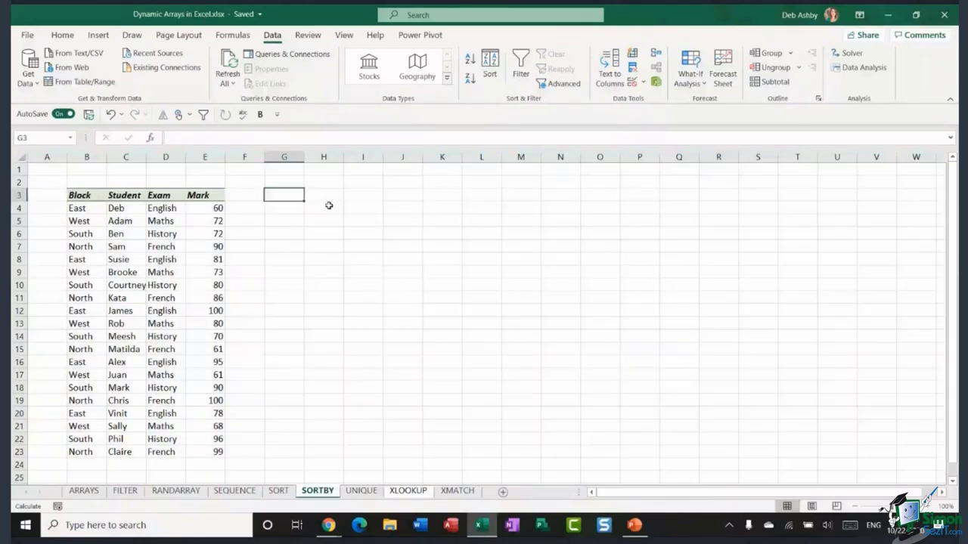
click(329, 204)
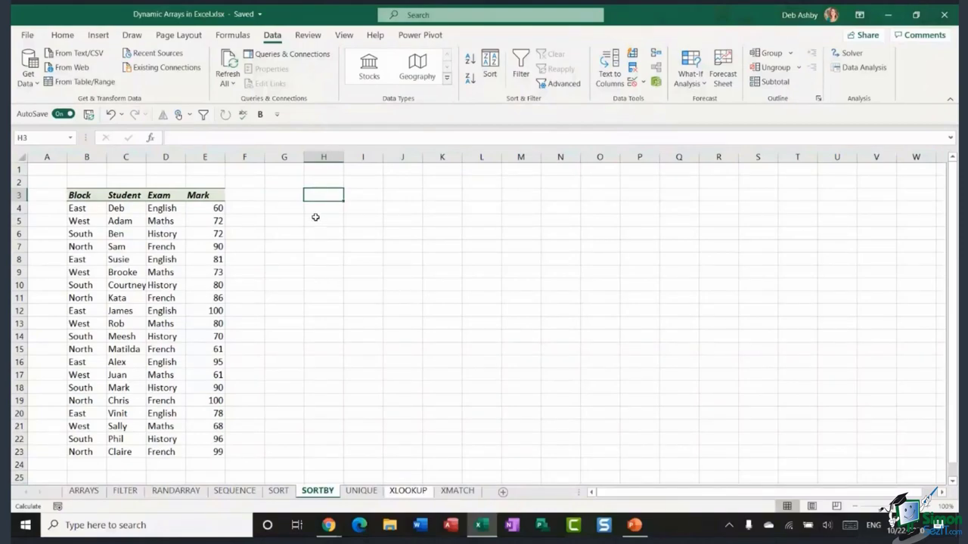
click(292, 209)
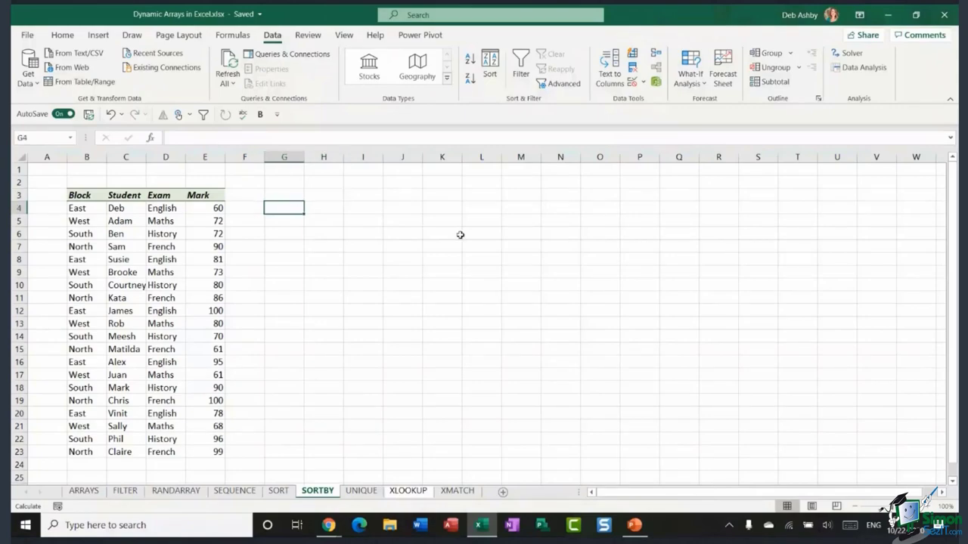
text(=SORTBY)
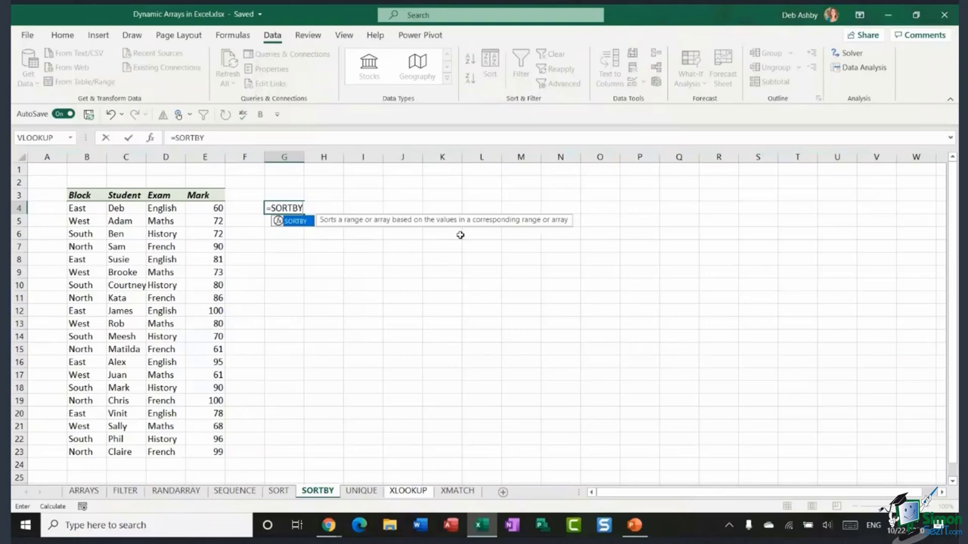
text(()
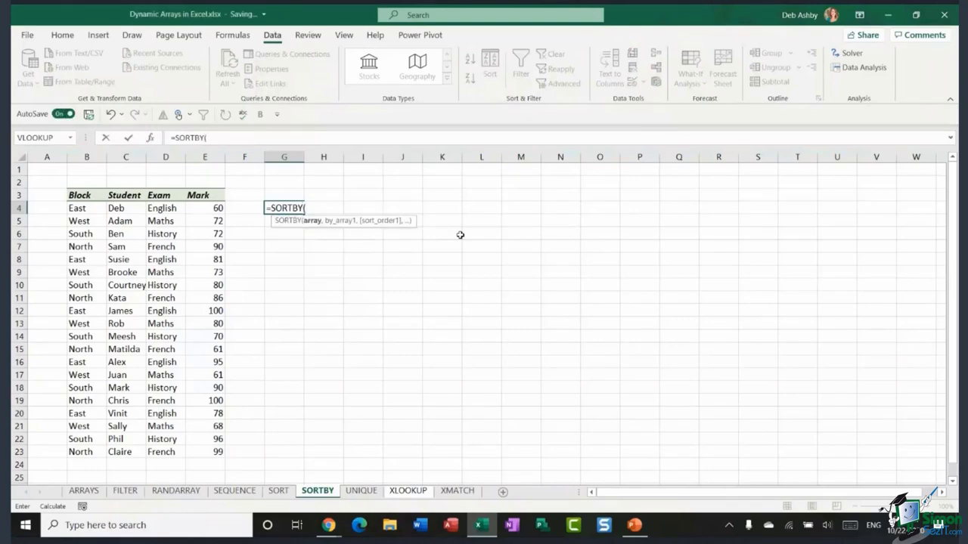
click(82, 209)
drag(82, 209, 211, 452)
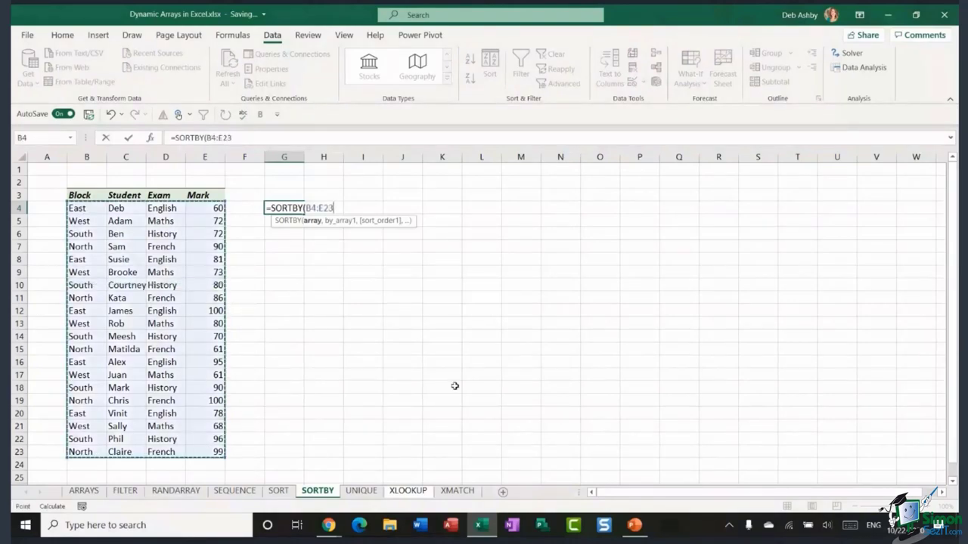
text(,)
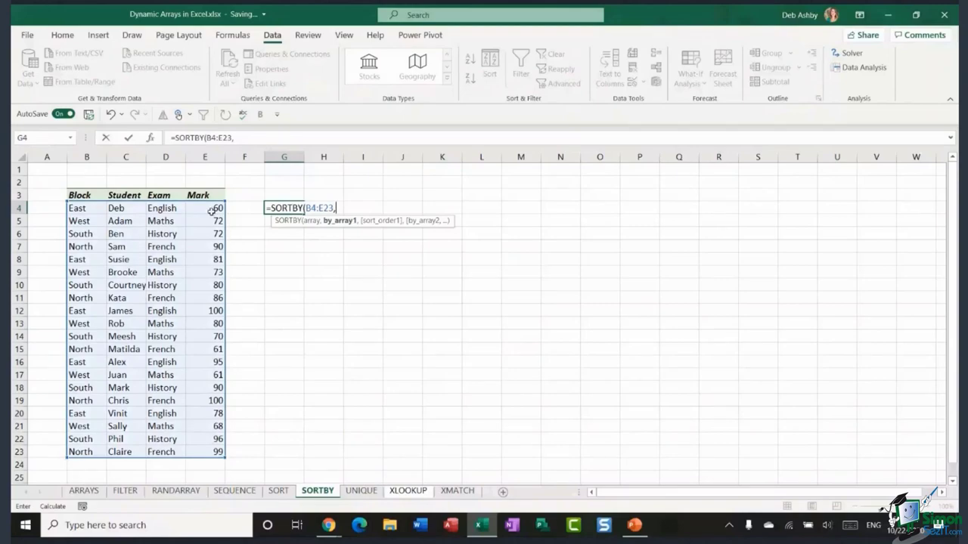
drag(211, 211, 204, 451)
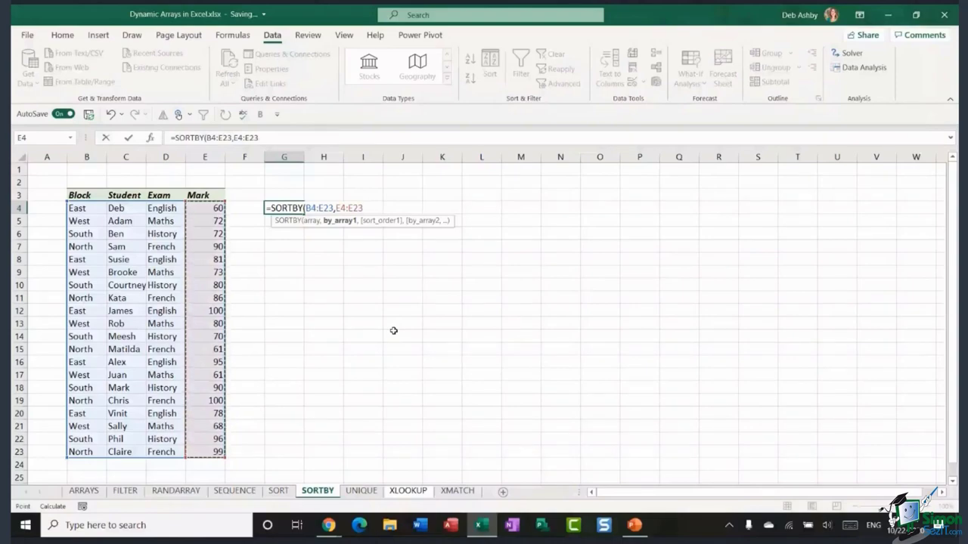
text(,)
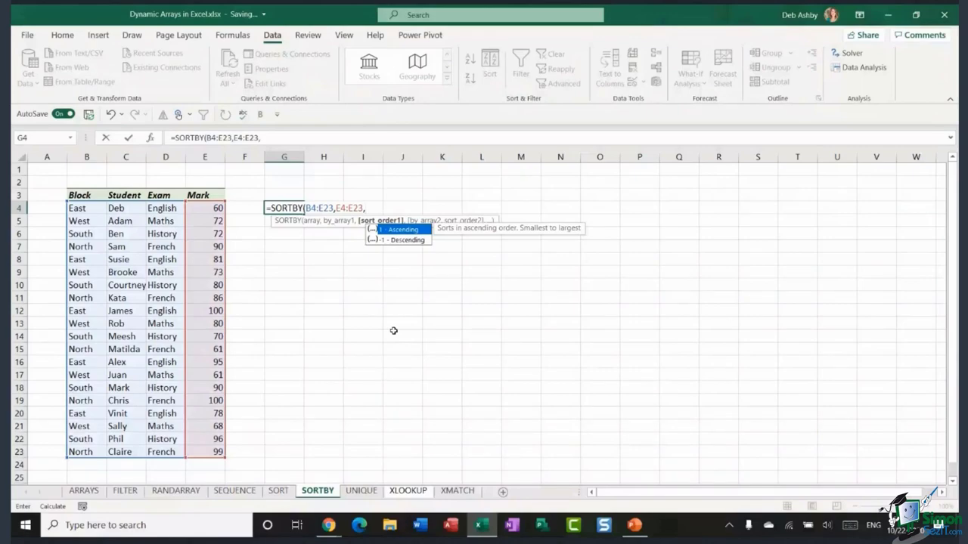
text(-1)
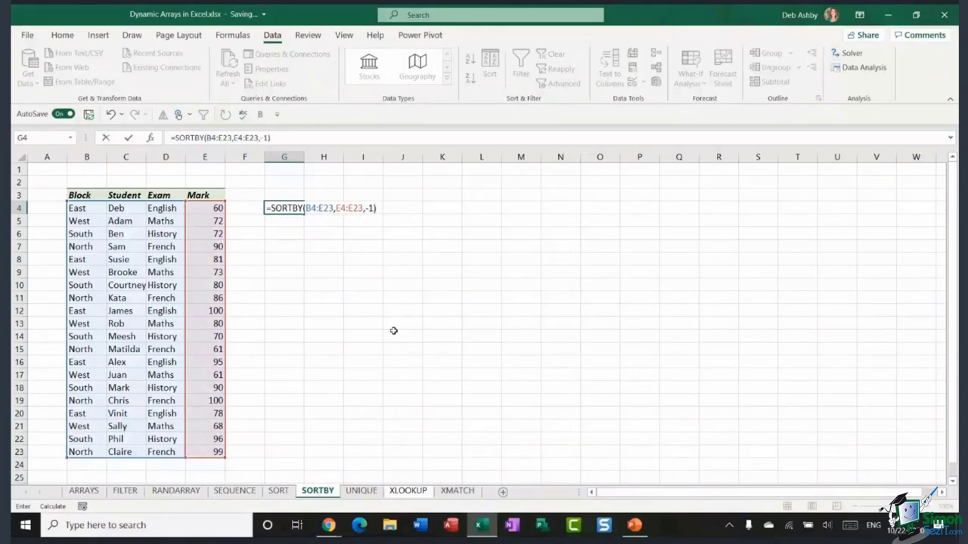
key(Return)
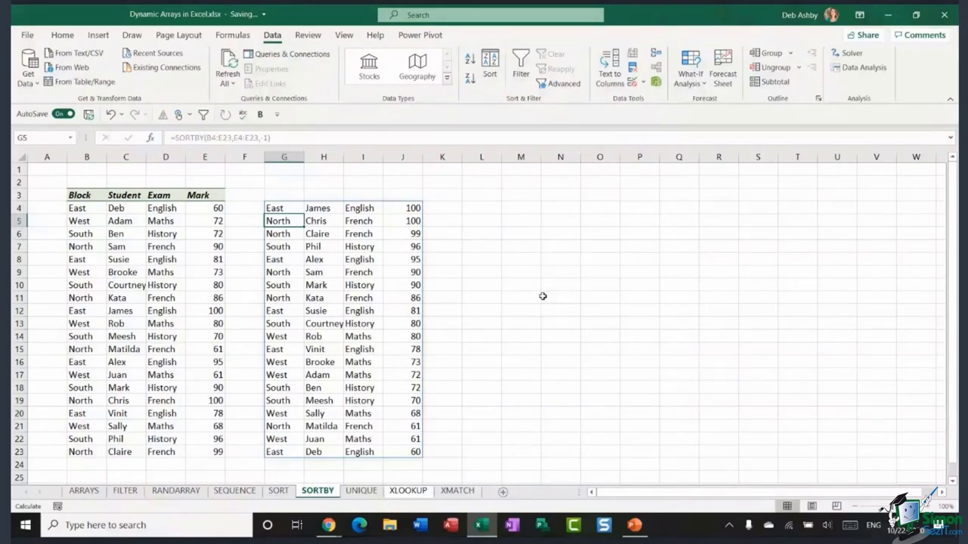
click(489, 238)
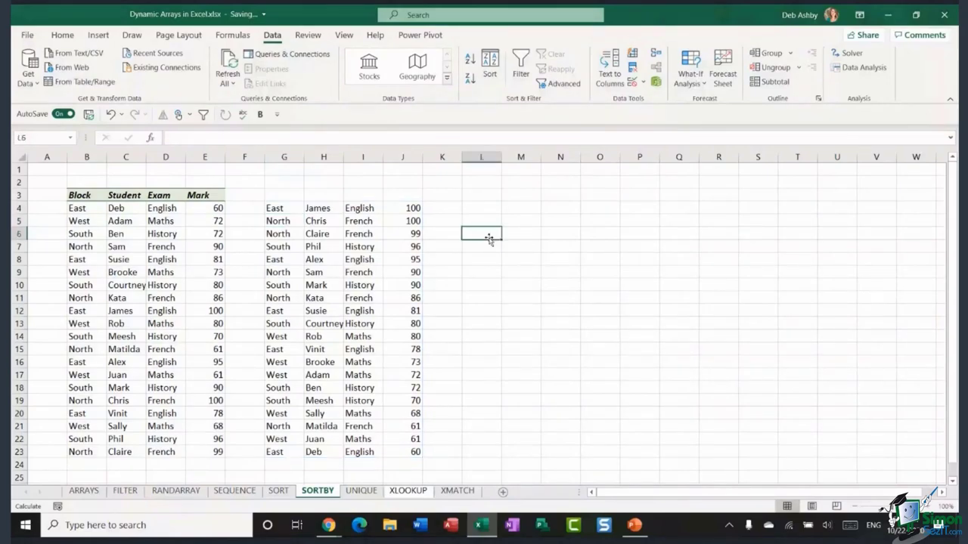
- Inspect the sorted results' first row, Exam column and Alex's entry against the source table
click(162, 221)
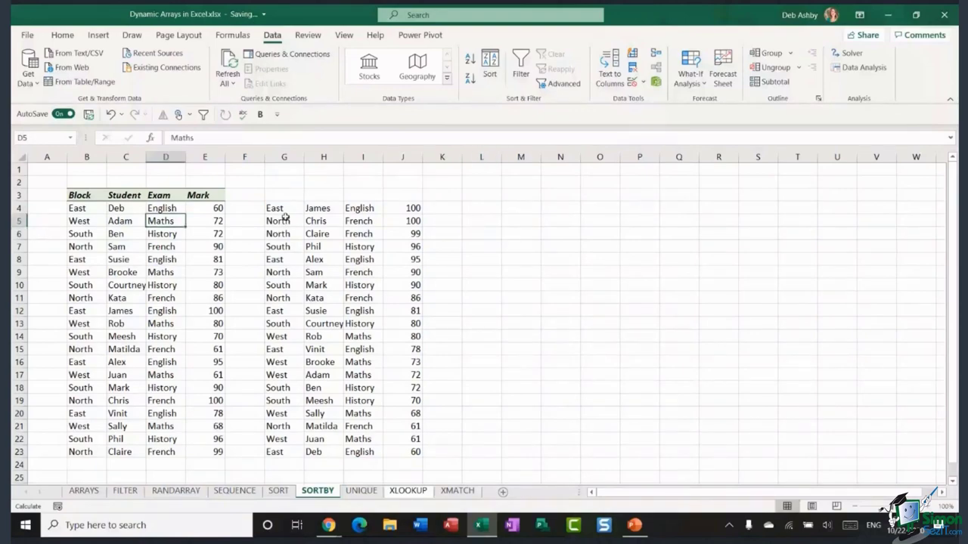
click(283, 208)
click(322, 208)
click(362, 208)
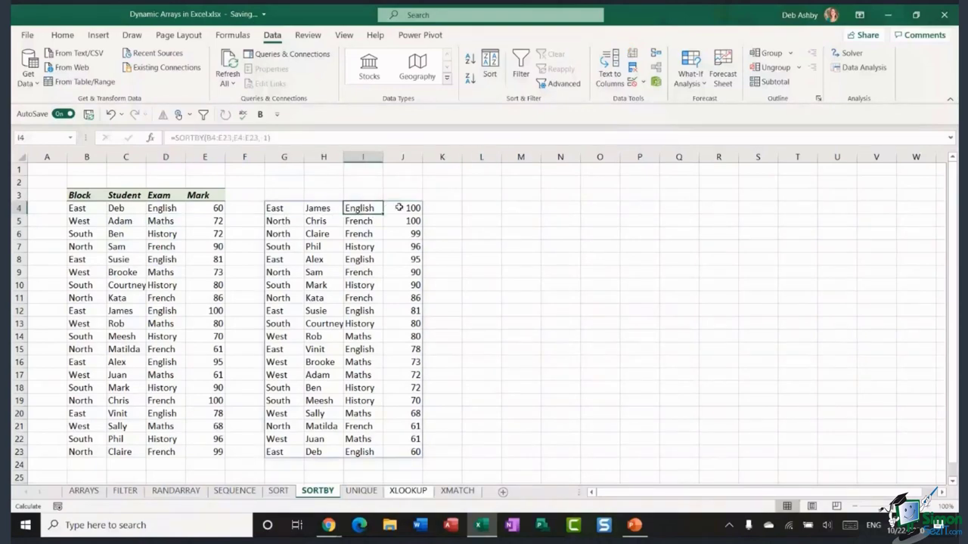
click(378, 221)
click(358, 235)
click(323, 260)
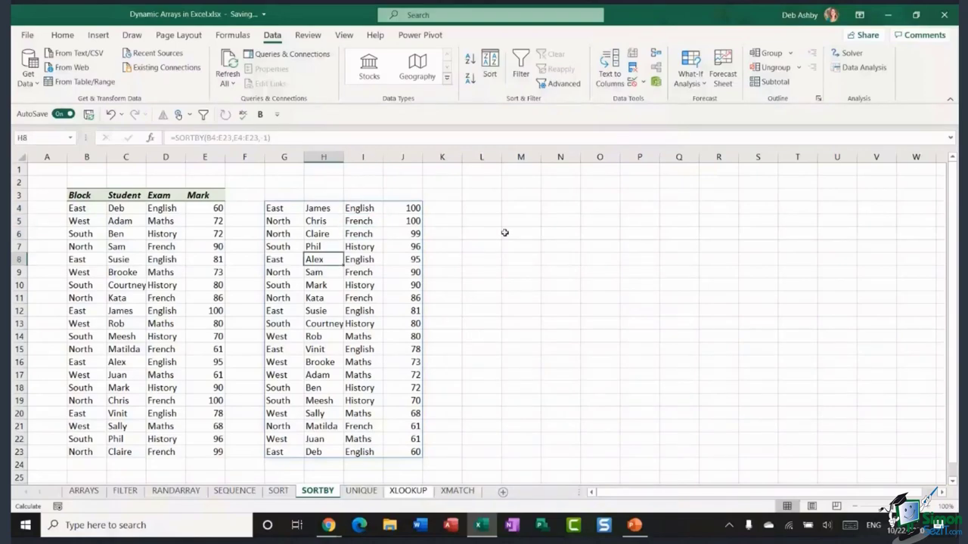
click(518, 235)
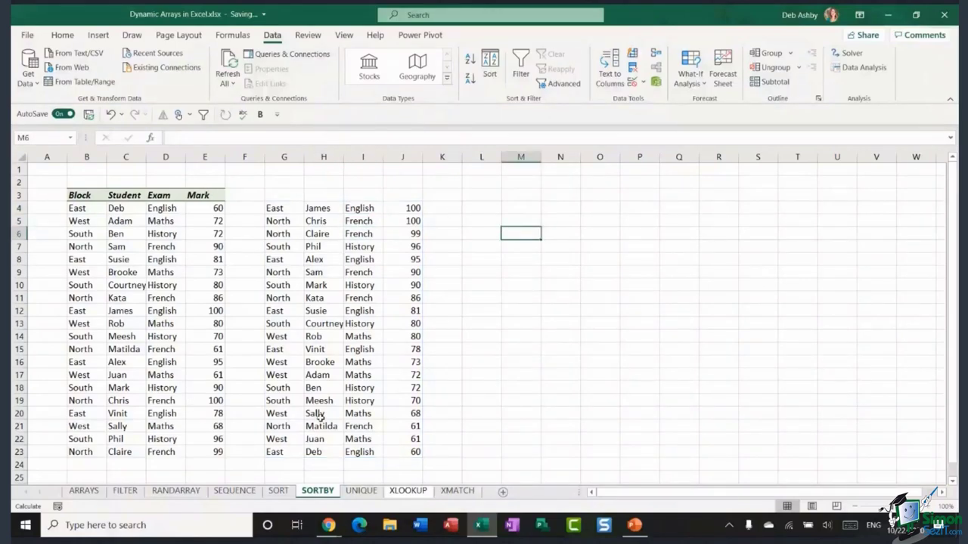
- On the UNIQUE sheet, look at then cancel Advanced filter, and begin =UNIQUE( in H4
click(360, 492)
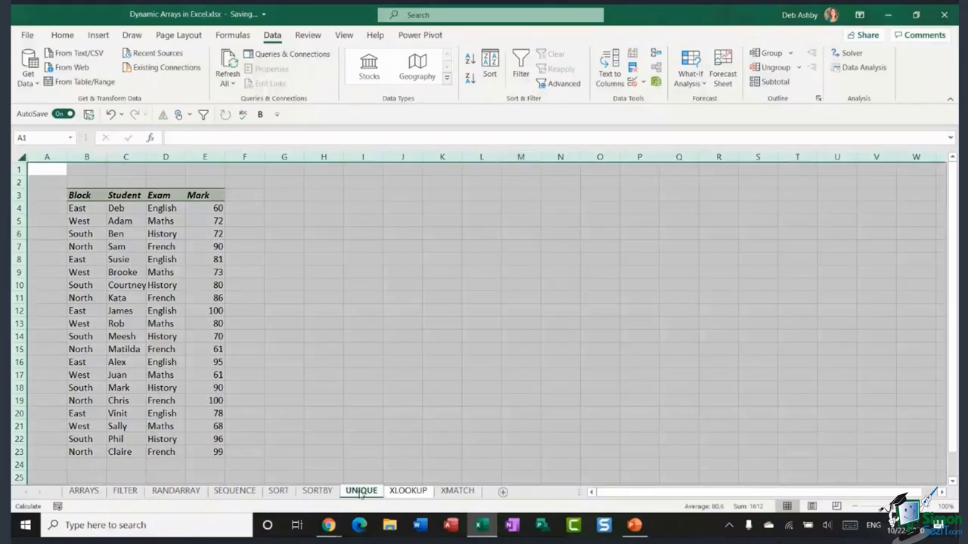
click(310, 227)
click(324, 208)
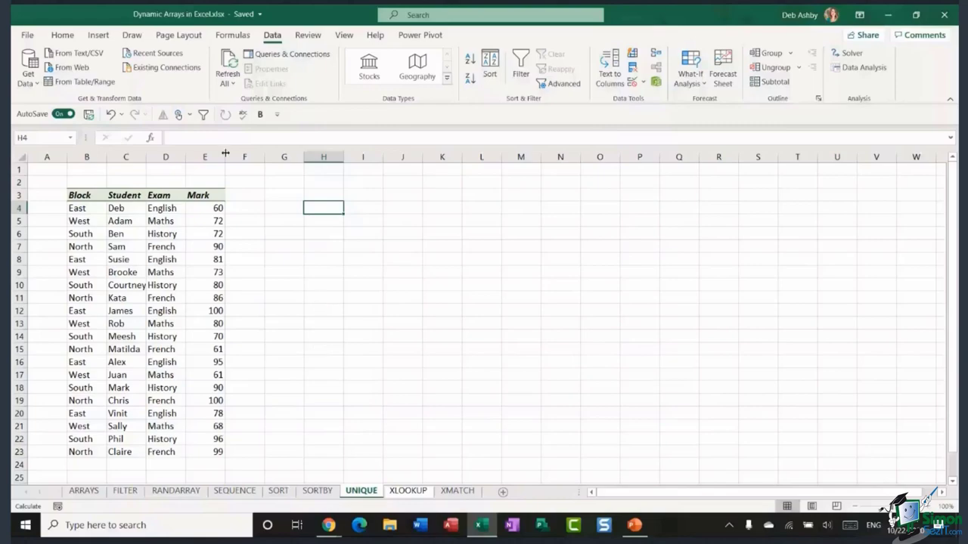
click(564, 84)
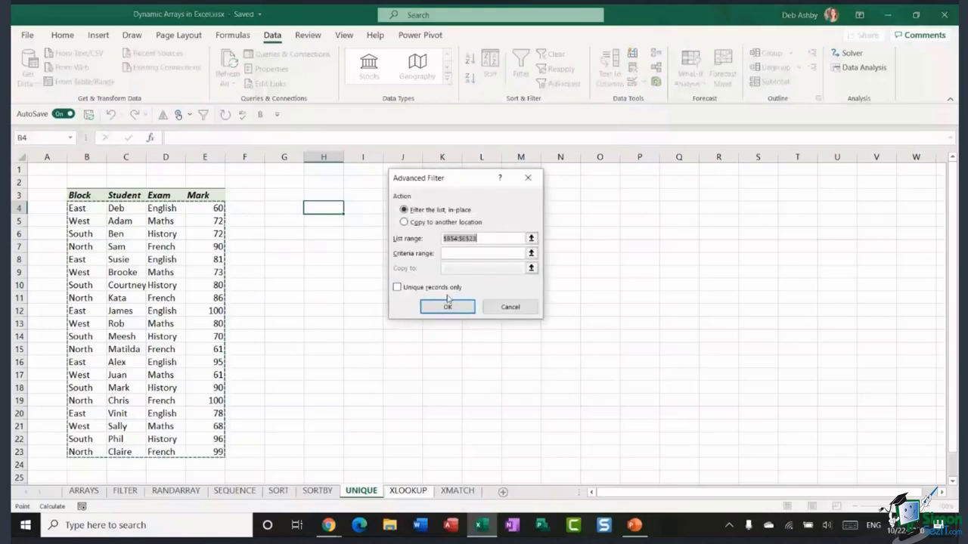
click(511, 310)
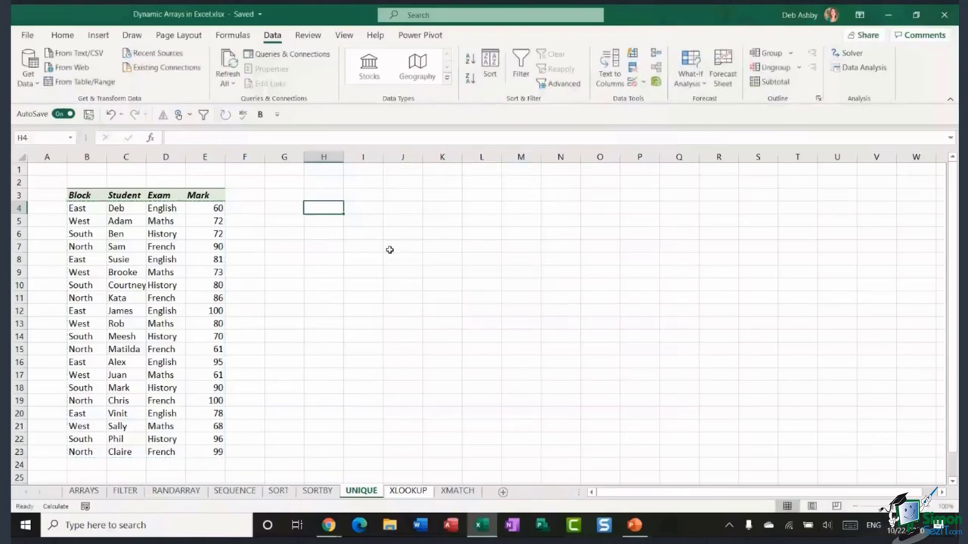
text(=UNIQUE()
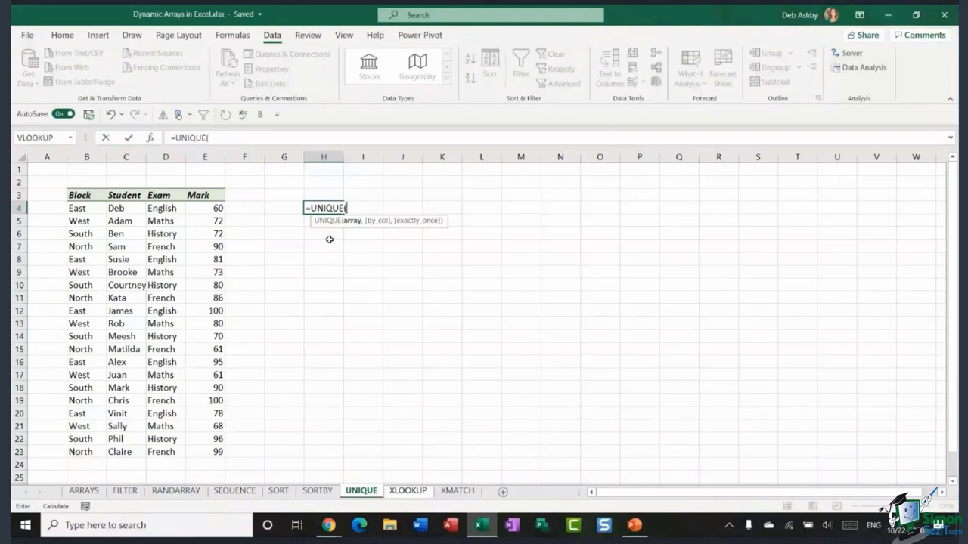
- Complete =UNIQUE(D4:D23) in H4 to list English, Maths, History and French
drag(173, 209, 171, 444)
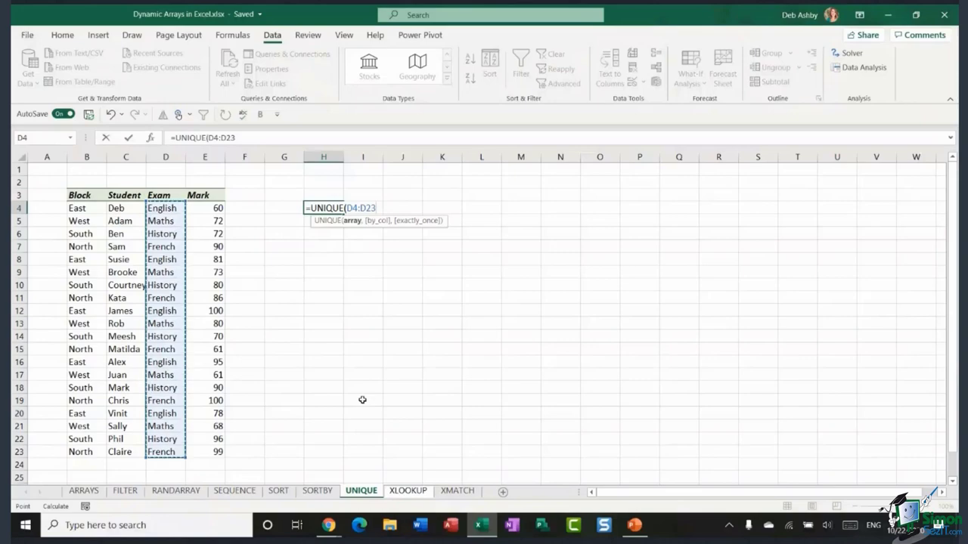
text())
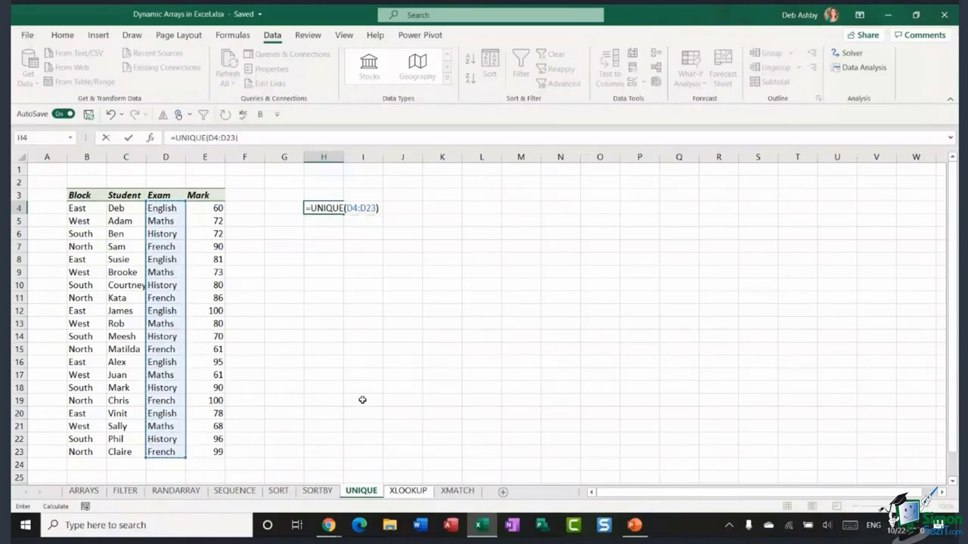
key(Return)
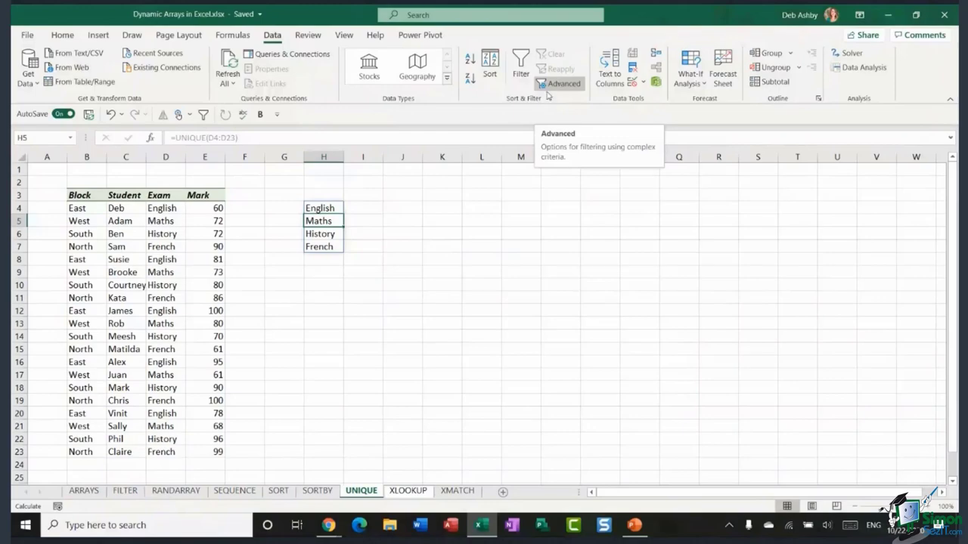
- Enter =UNIQUE(B4:B23) in J4 to spill the blocks East, West, South and North
click(385, 231)
click(412, 209)
text(=UNI)
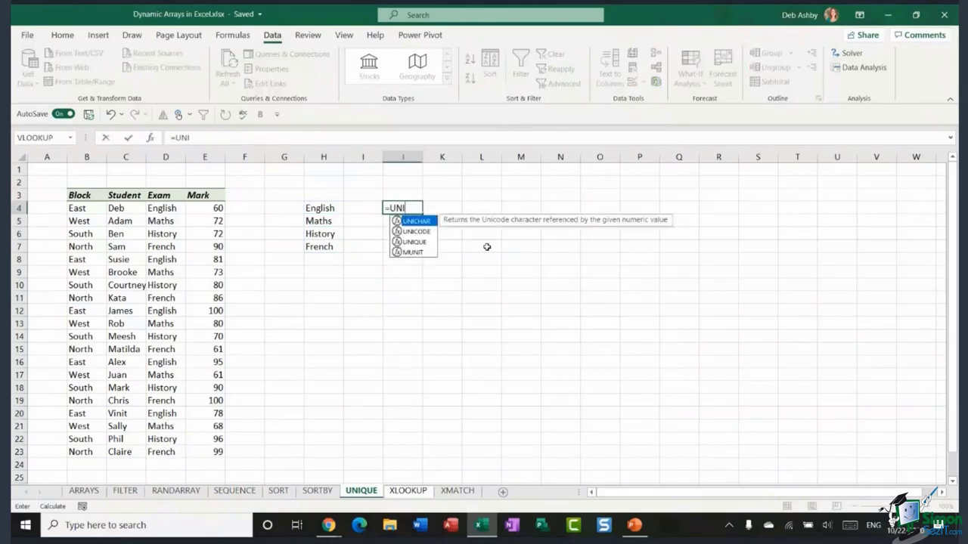
text(QUE)
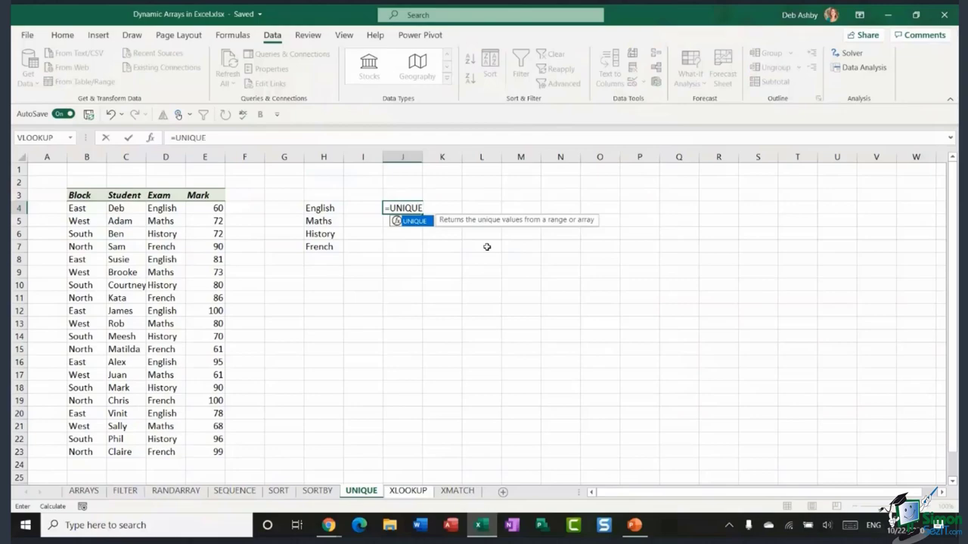
text(()
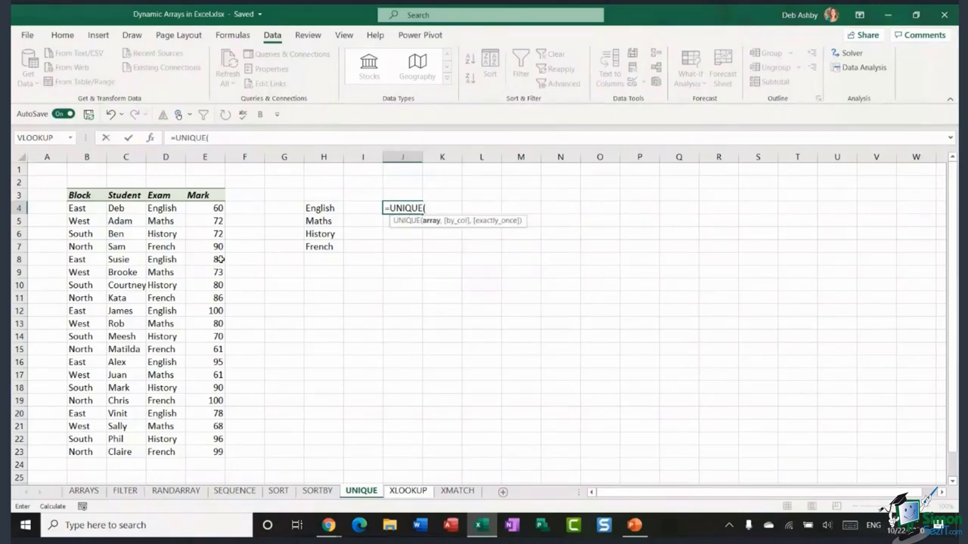
click(124, 211)
drag(123, 219, 80, 452)
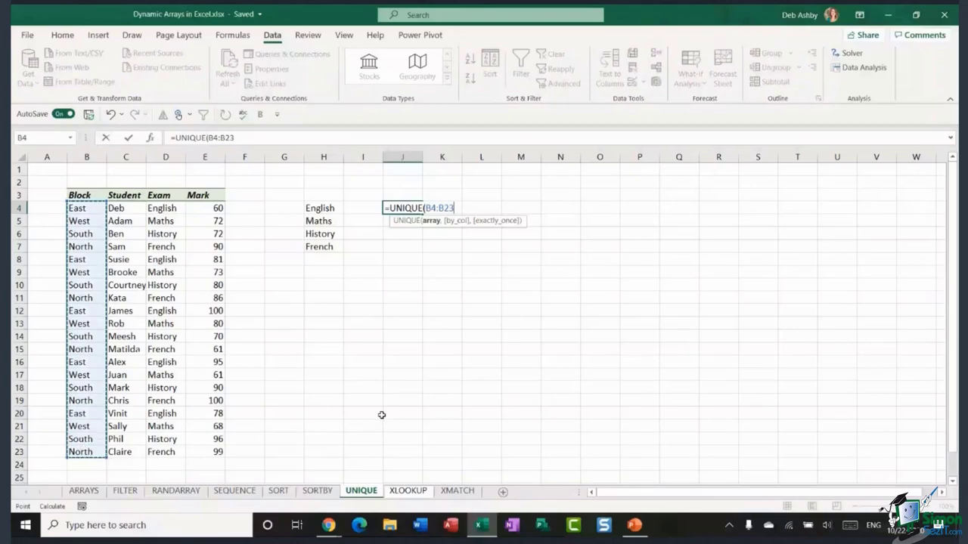
text())
key(Return)
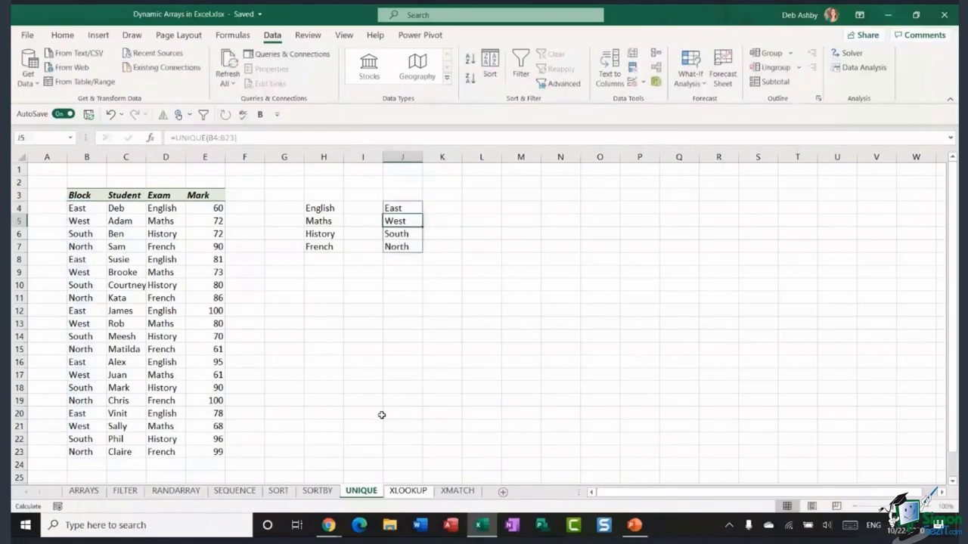
click(519, 285)
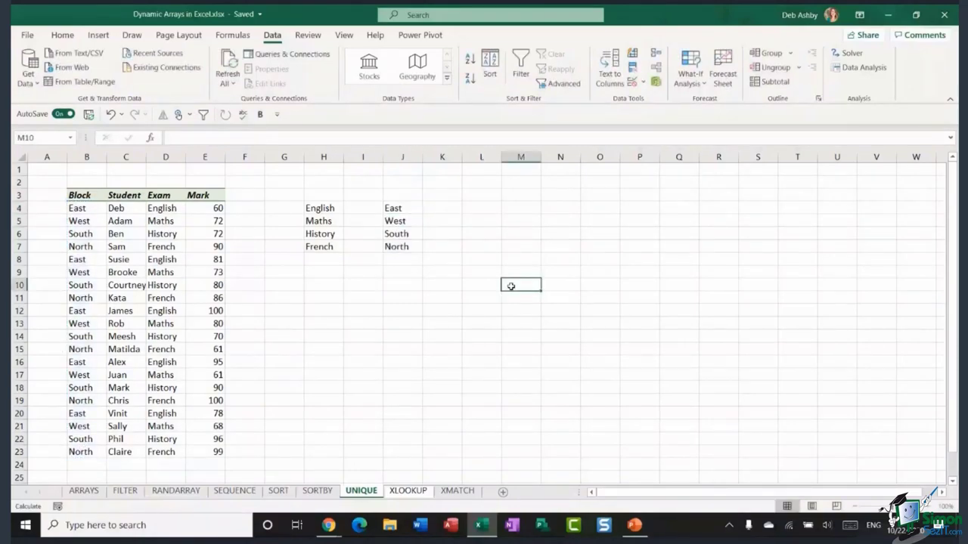
- Scroll to the Fruit row 27 and check its entries, including the duplicate Apples
scroll(511, 286, down, 2)
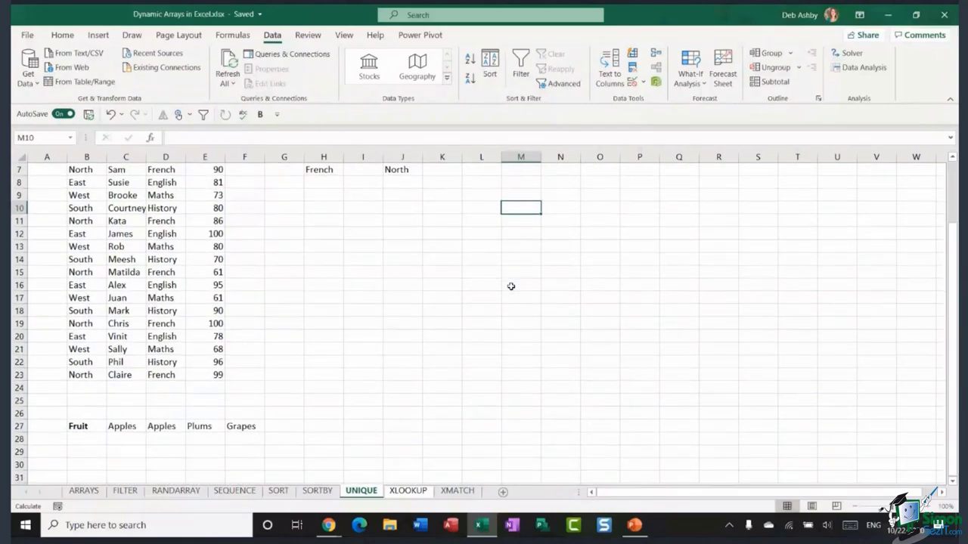
scroll(512, 285, down, 5)
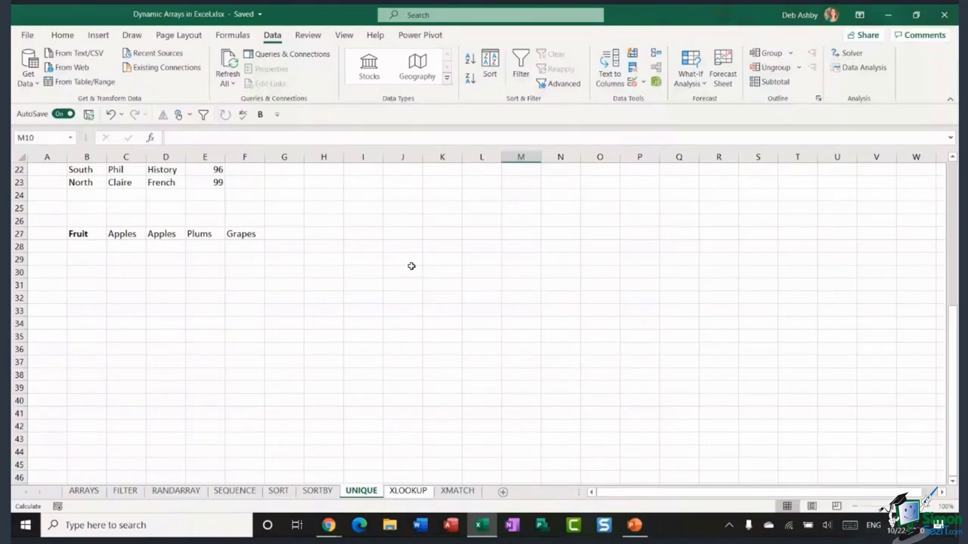
scroll(411, 266, up, 4)
scroll(411, 266, up, 3)
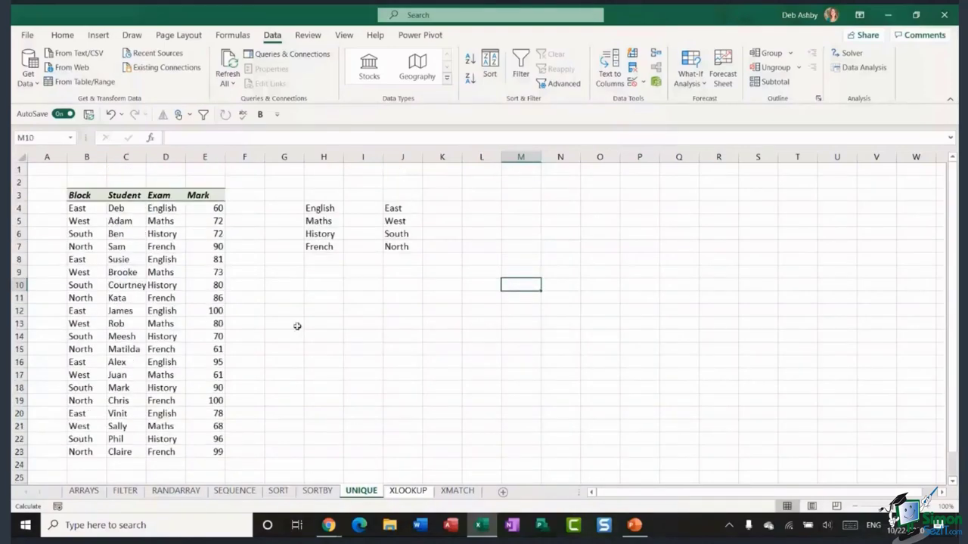
scroll(296, 243, down, 4)
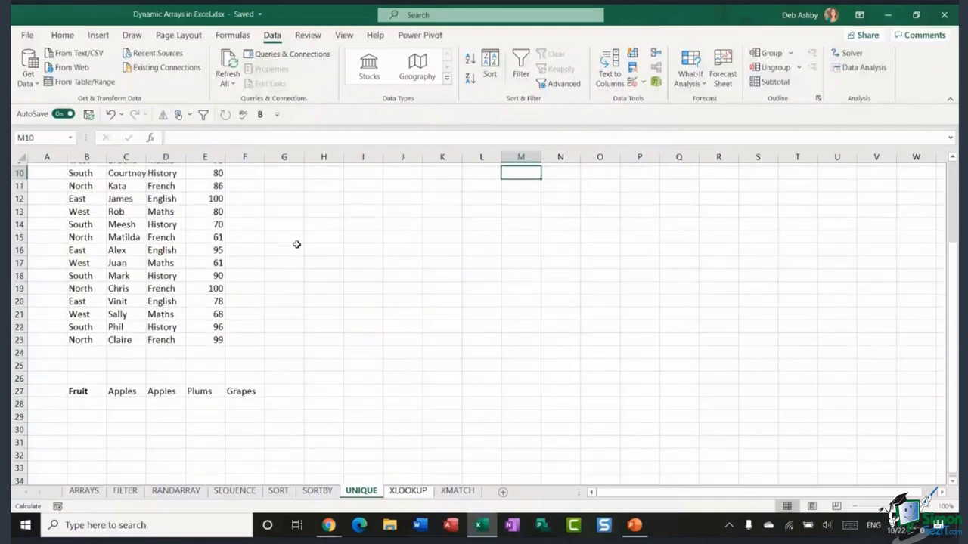
scroll(276, 259, down, 3)
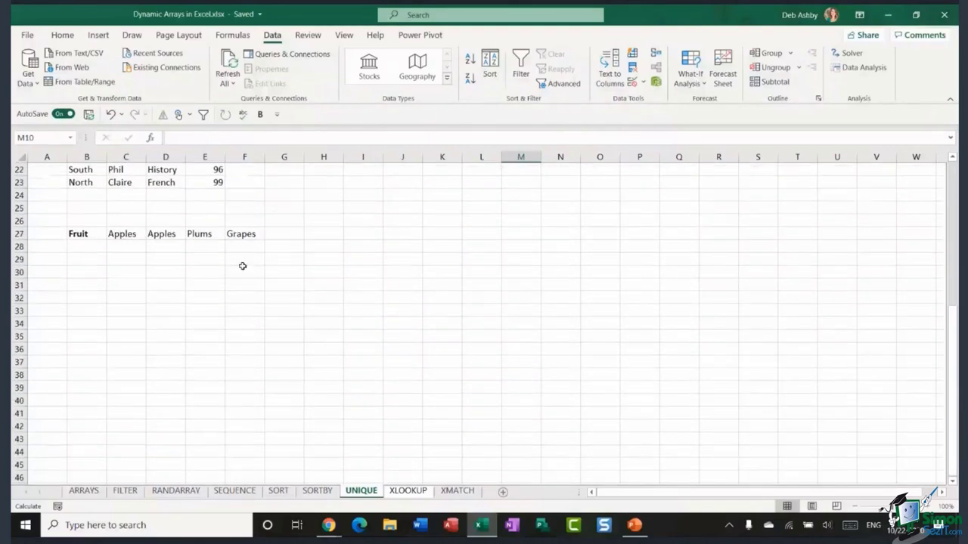
drag(76, 233, 241, 234)
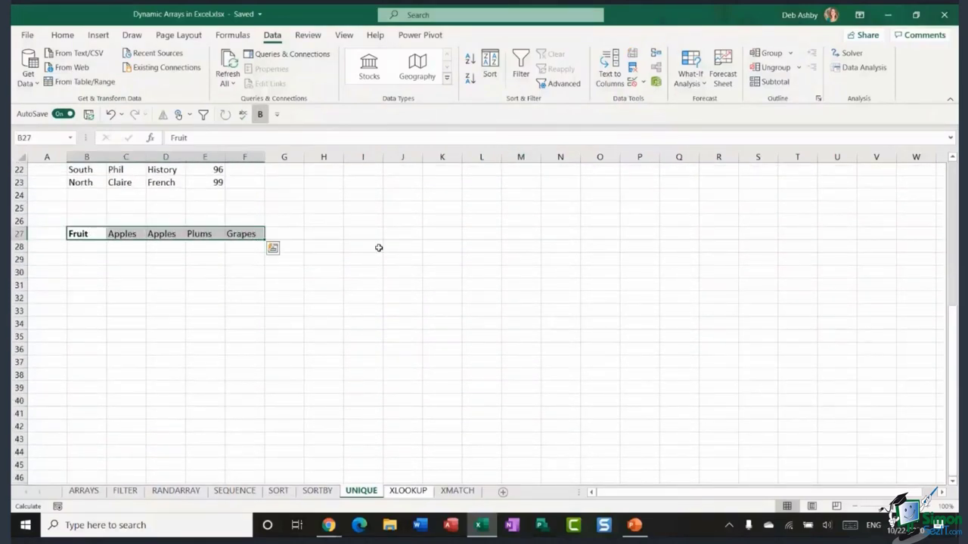
click(193, 295)
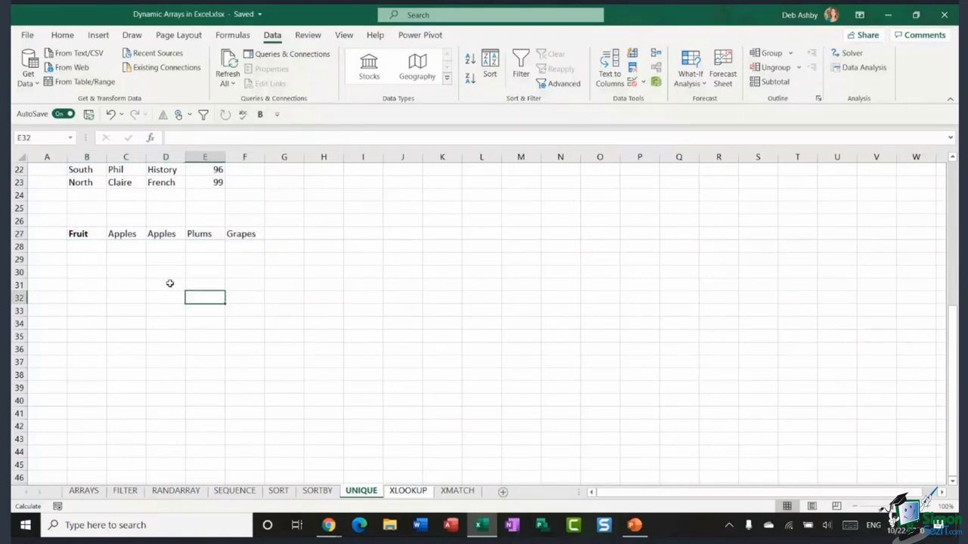
click(123, 235)
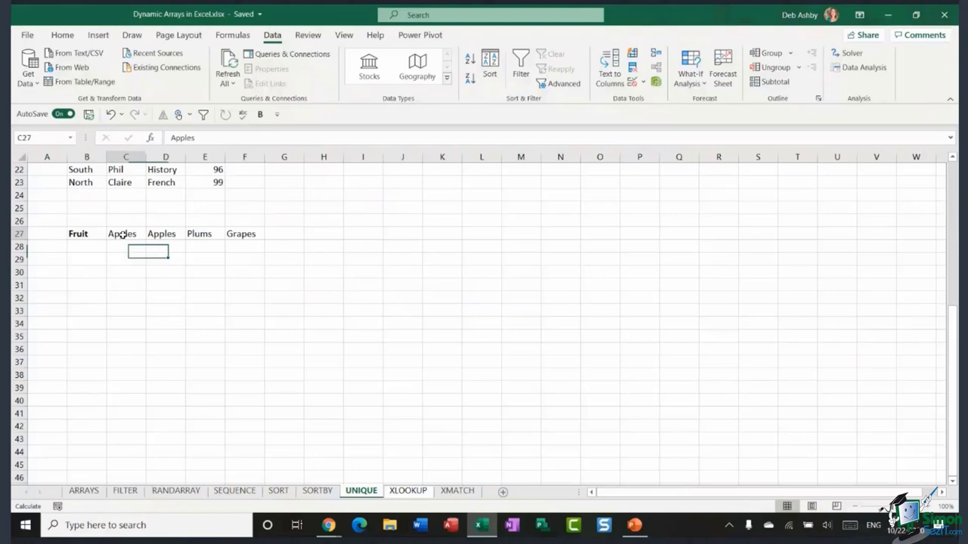
click(161, 234)
click(246, 238)
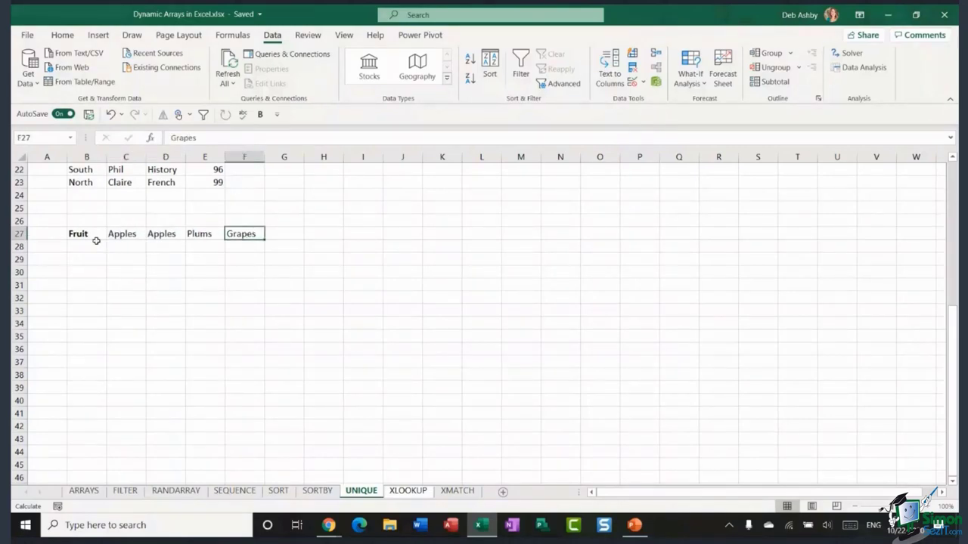
drag(78, 235, 253, 235)
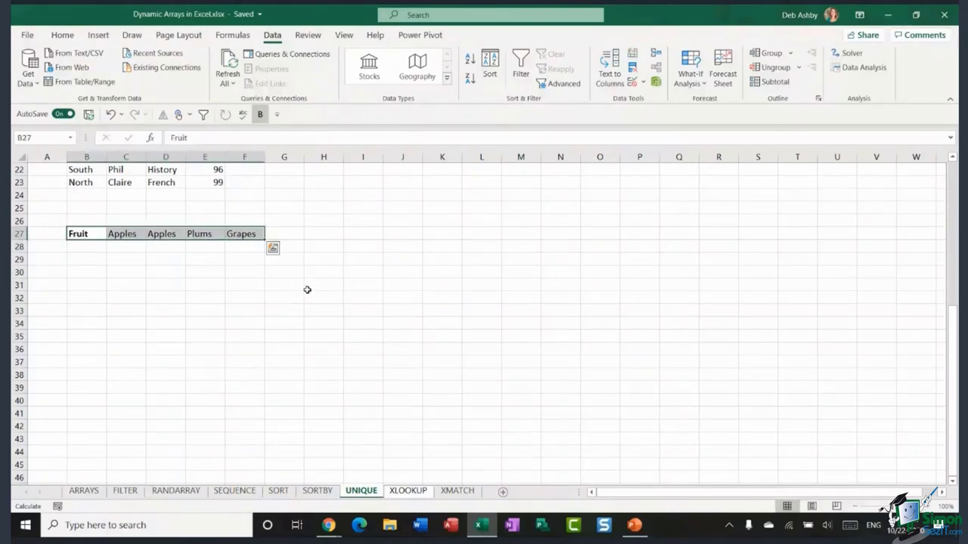
- Enter =UNIQUE(B27:F27,TRUE) in B30 to spill Fruit, Apples, Plums and Grapes across row 30
click(86, 276)
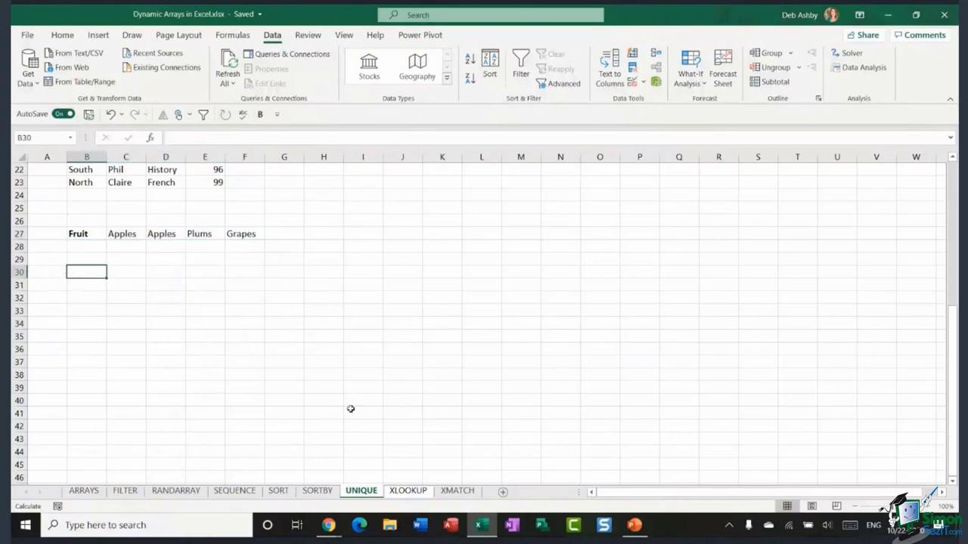
text(=UNIQU)
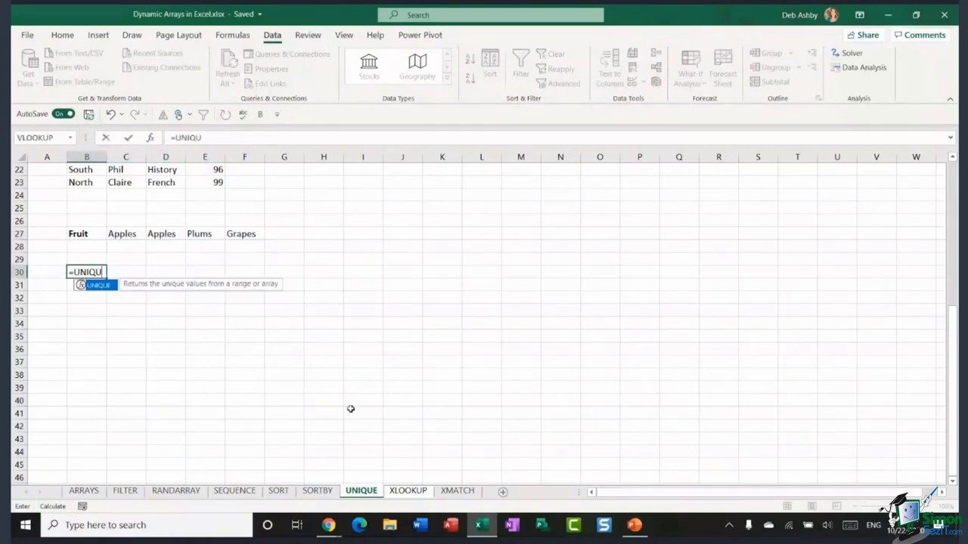
text(E()
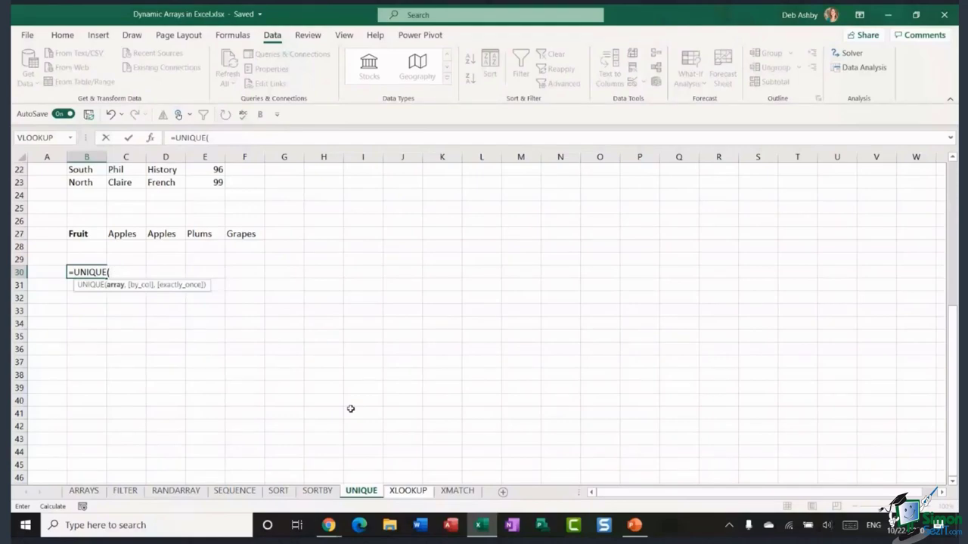
drag(77, 234, 251, 236)
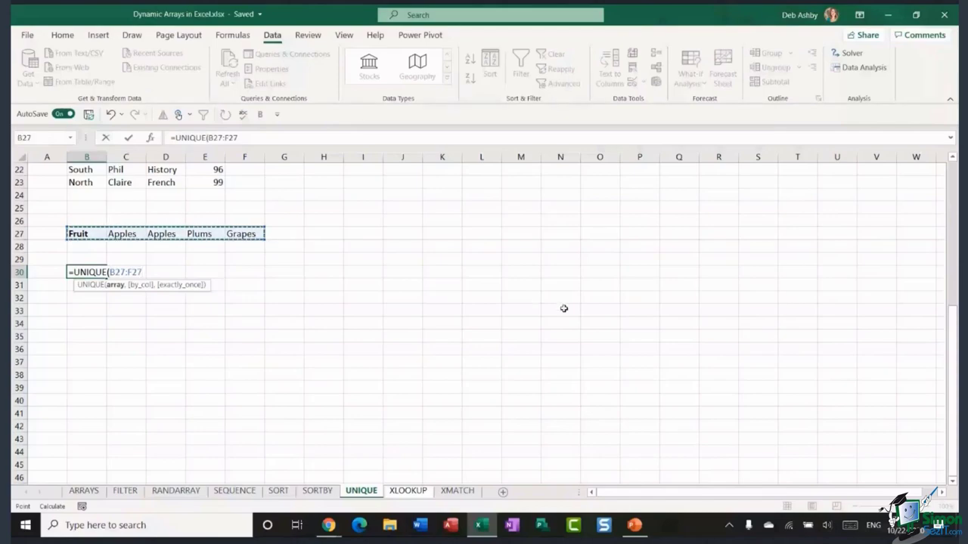
text(,)
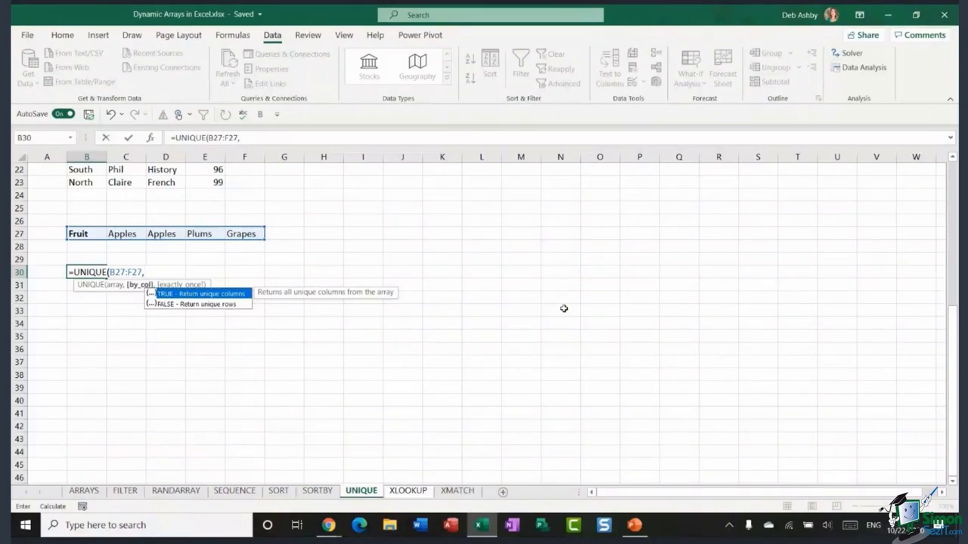
text(TRUE))
key(Return)
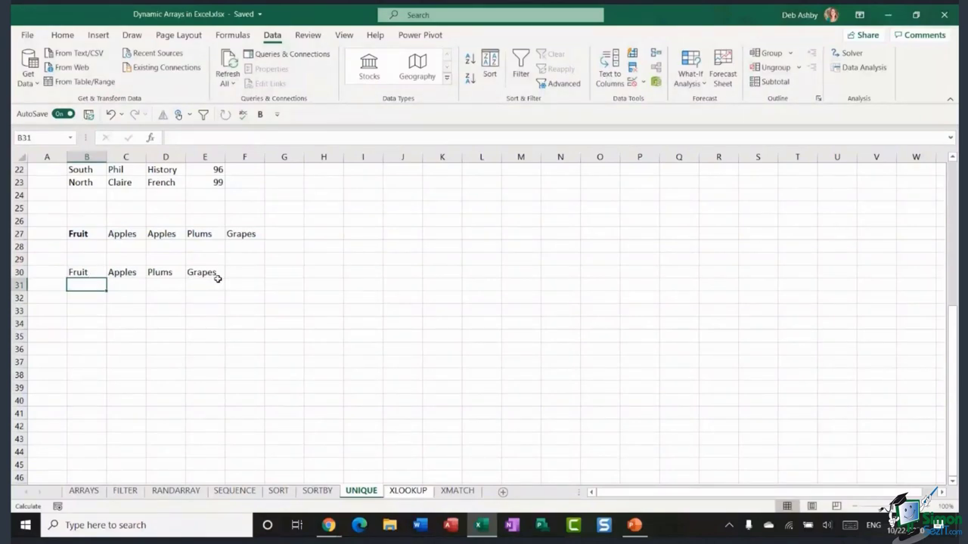
- Scroll back to the top of the UNIQUE sheet and switch to the XLOOKUP sheet's app revenue table
click(307, 270)
scroll(311, 269, up, 5)
scroll(311, 268, up, 2)
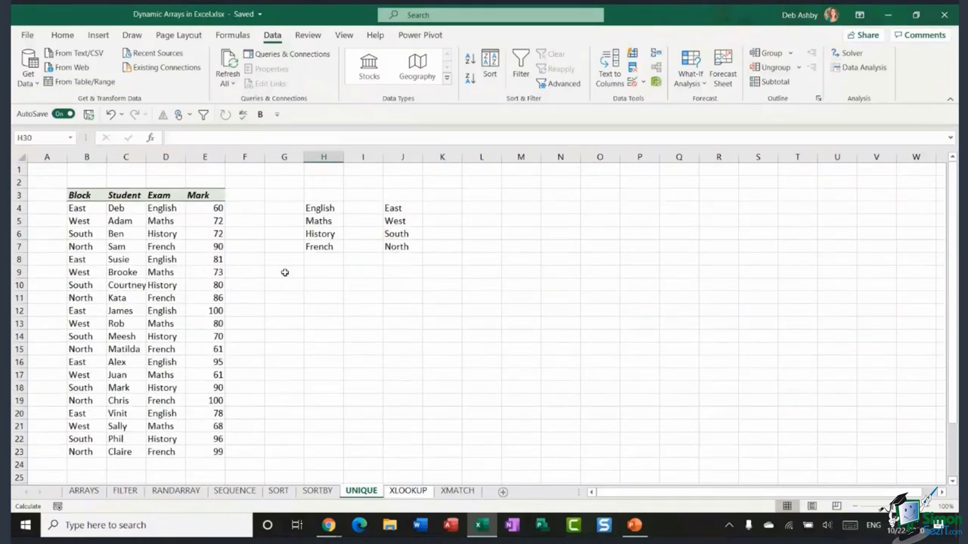
click(382, 281)
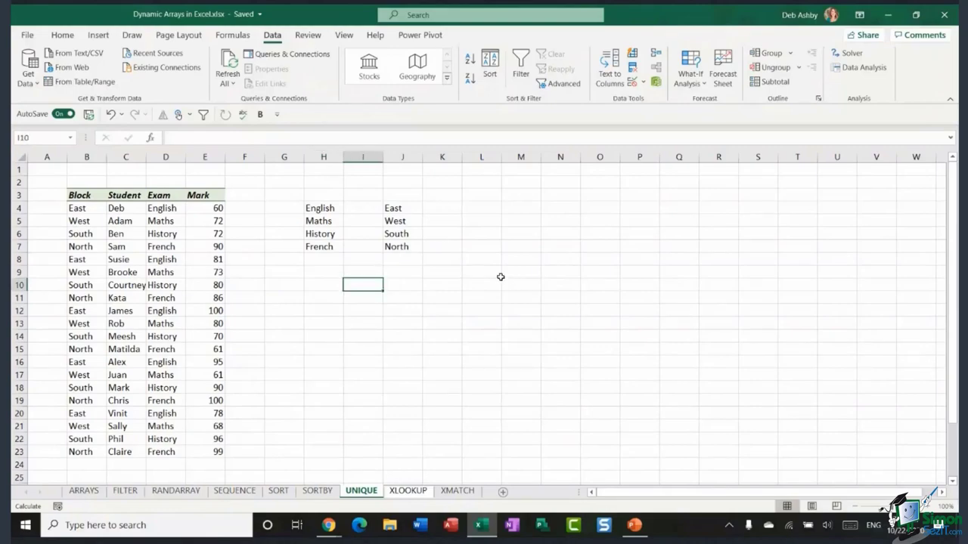
scroll(487, 275, down, 1)
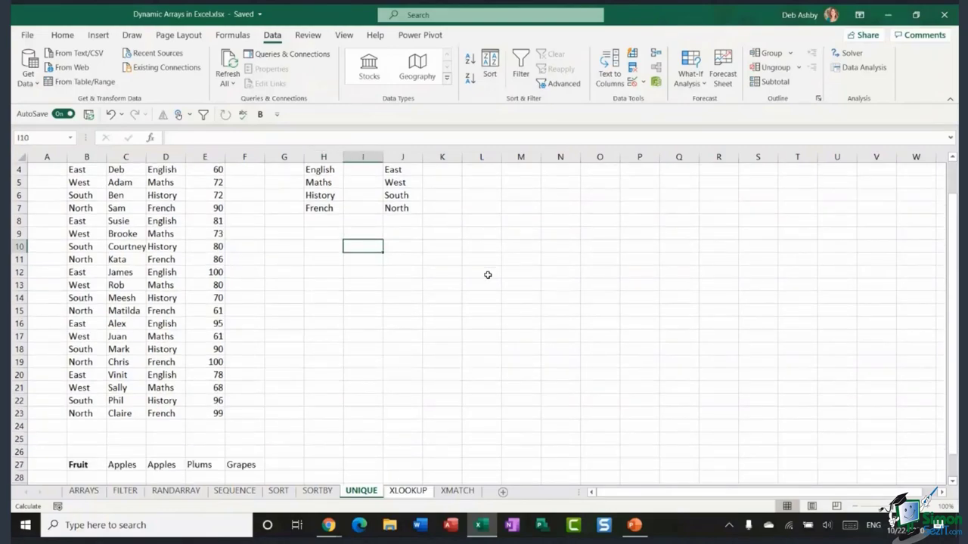
click(408, 491)
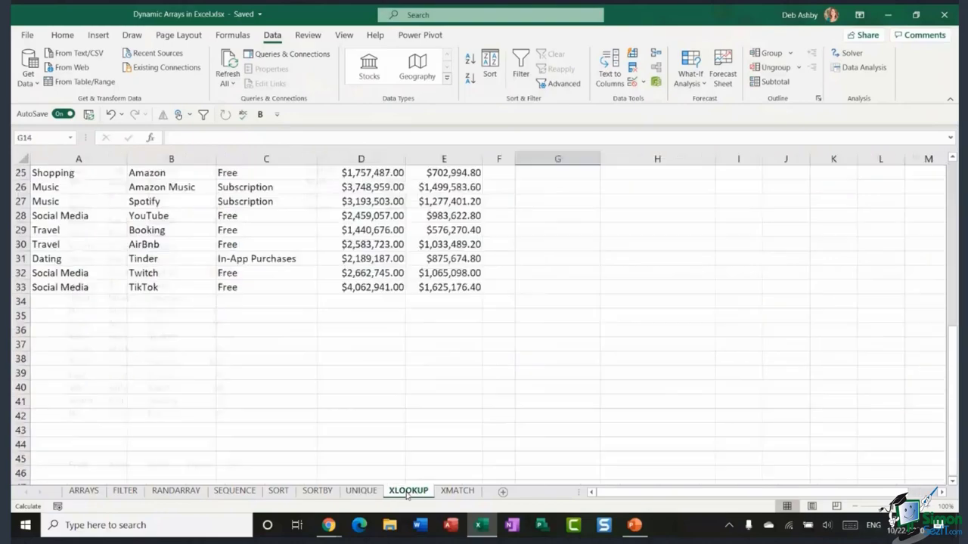
click(533, 317)
scroll(533, 316, up, 8)
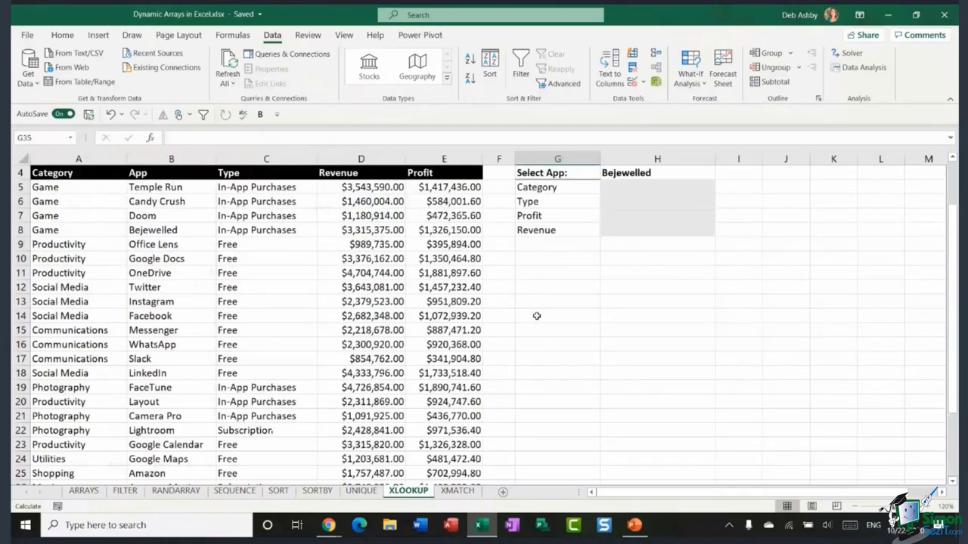
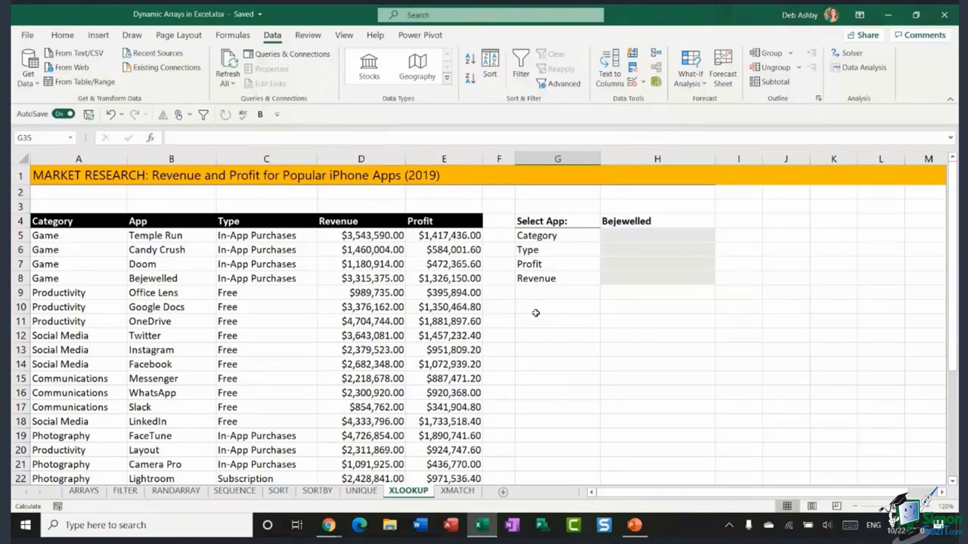
- Point out the App, Category, Type, Revenue and Profit columns of the data table
click(162, 323)
scroll(229, 263, down, 6)
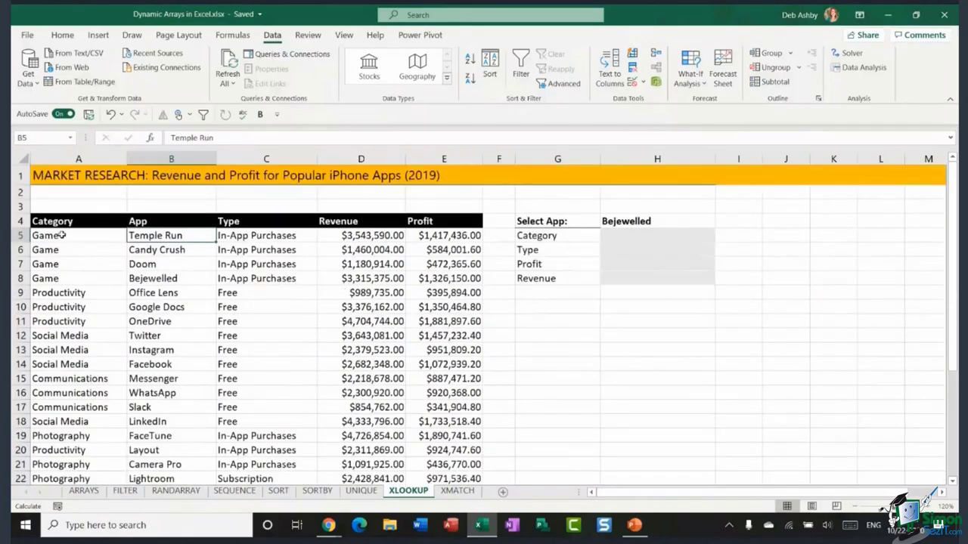
drag(60, 236, 64, 380)
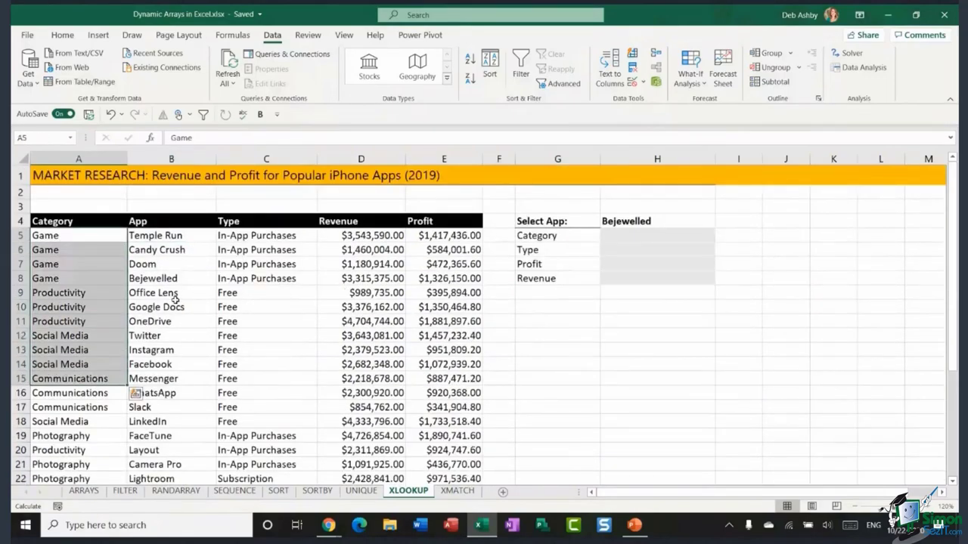
click(268, 223)
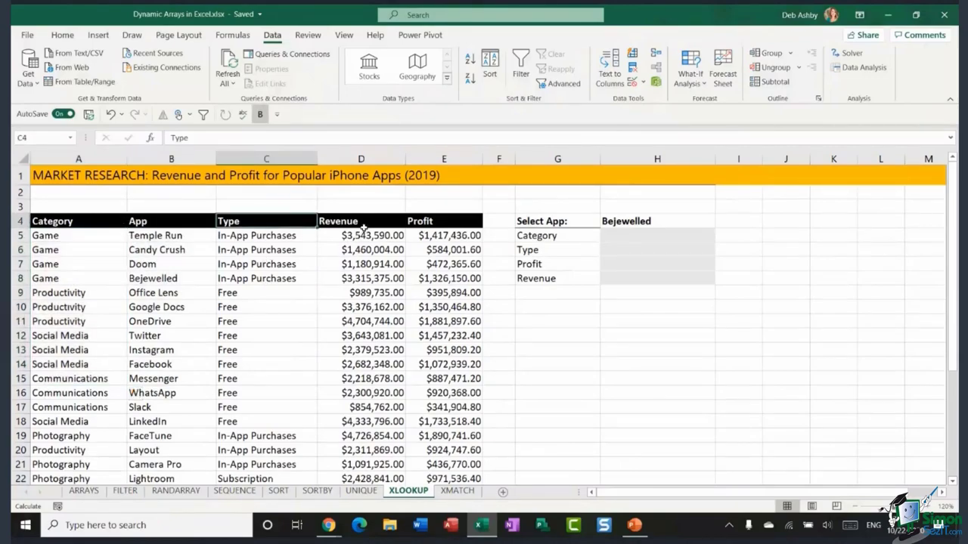
click(365, 225)
click(445, 221)
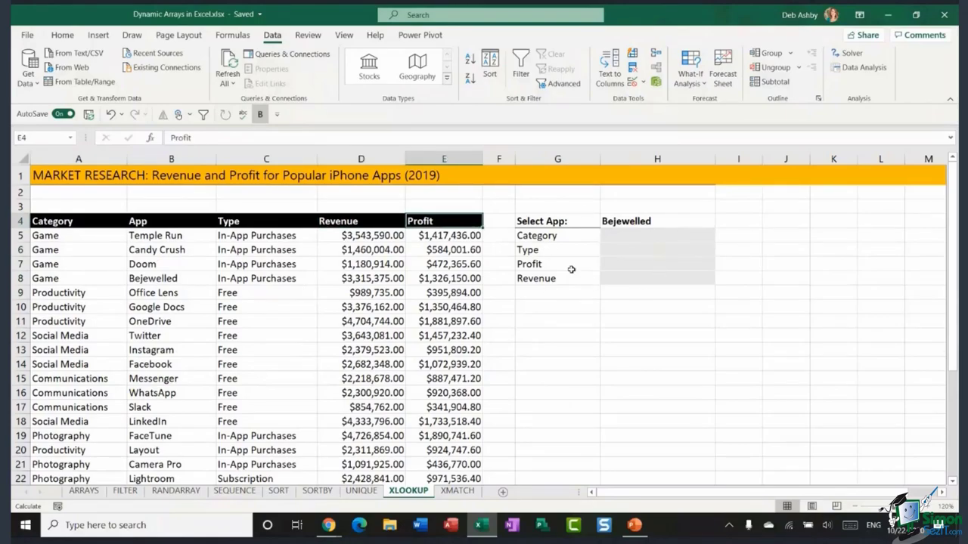
- Point out the Select App cell H4 and its Category, Type, Profit and Revenue result cells
click(662, 219)
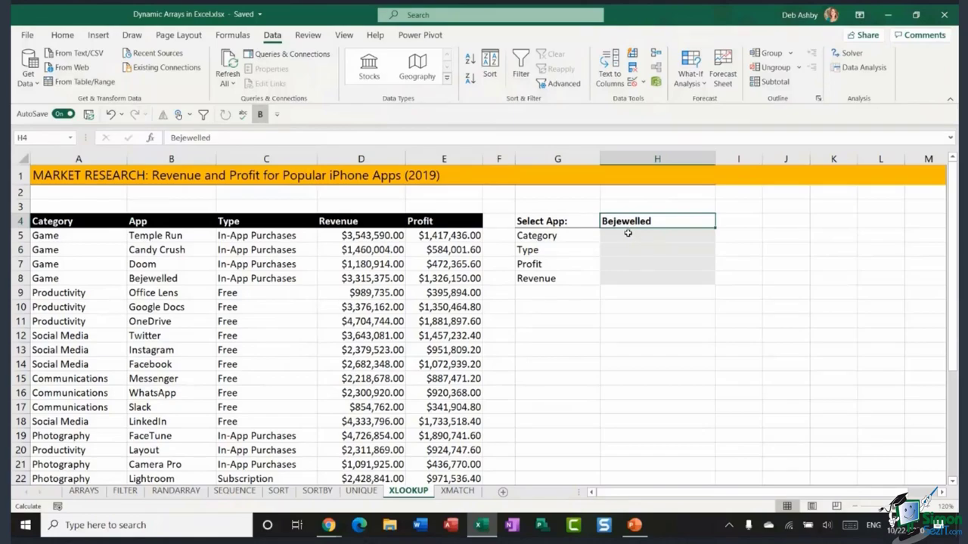
click(628, 235)
click(628, 250)
click(665, 264)
click(666, 276)
click(637, 220)
- Clear H4 and give it List data validation with source =$B$5:$B$33
key(Delete)
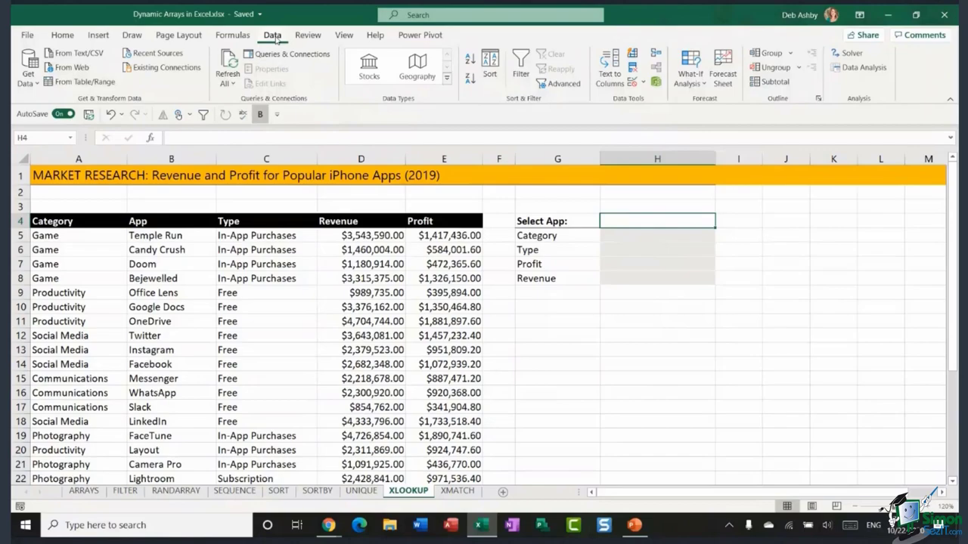
click(645, 83)
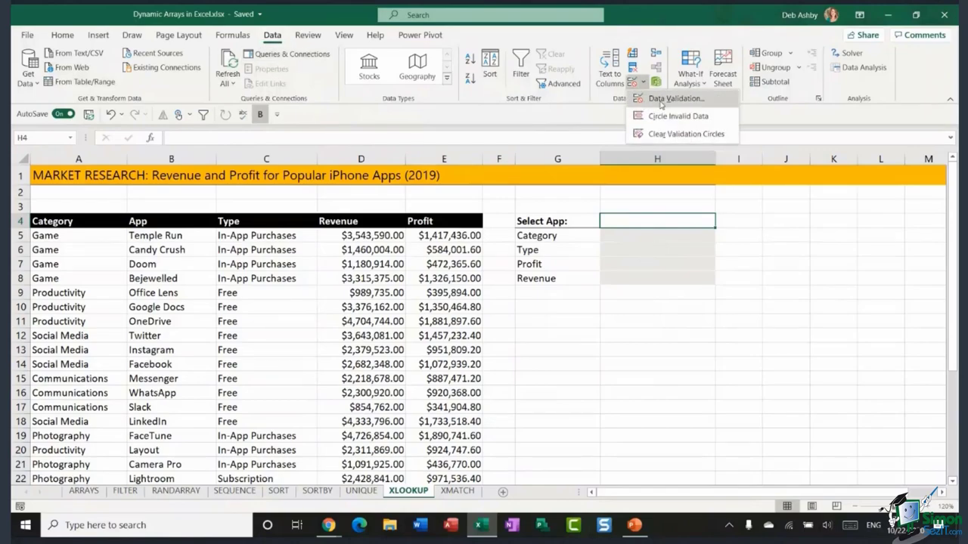
click(673, 99)
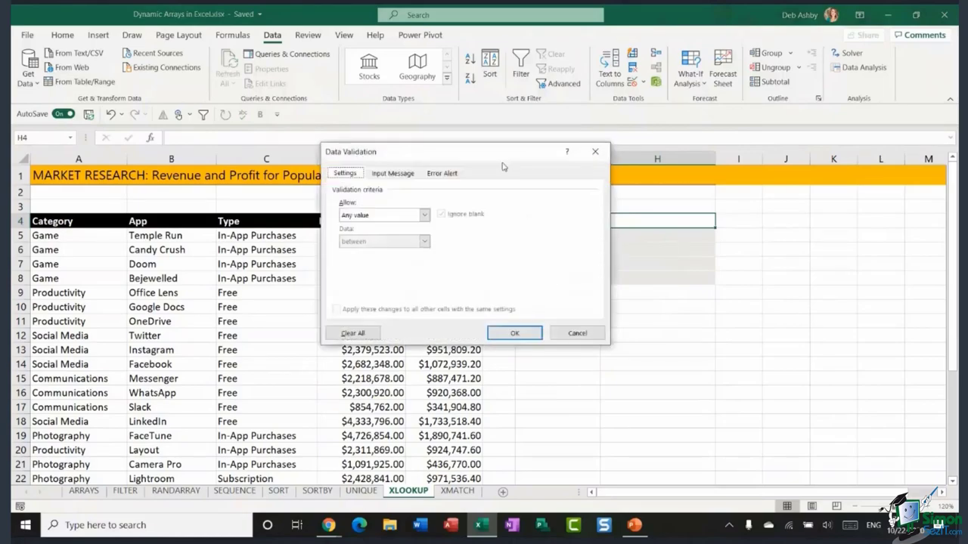
drag(503, 167, 338, 132)
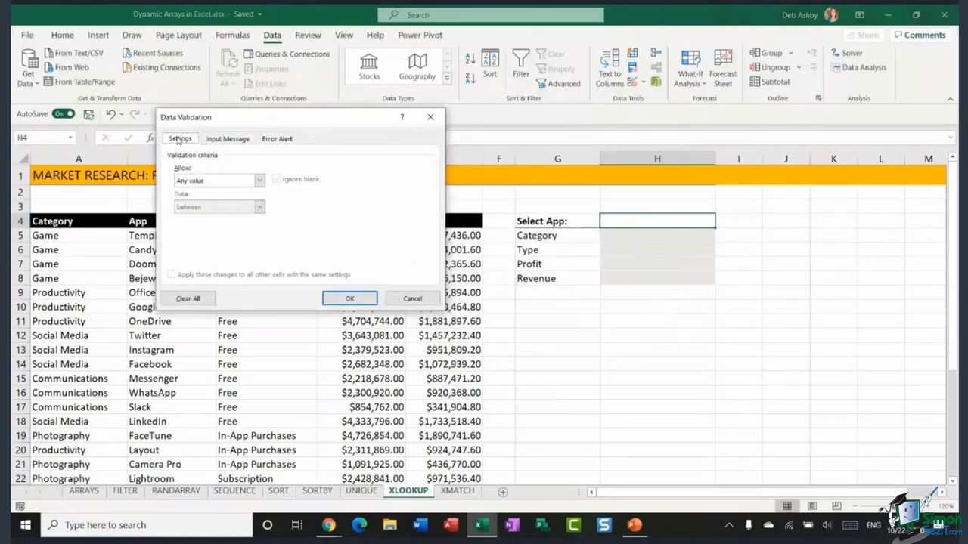
click(260, 181)
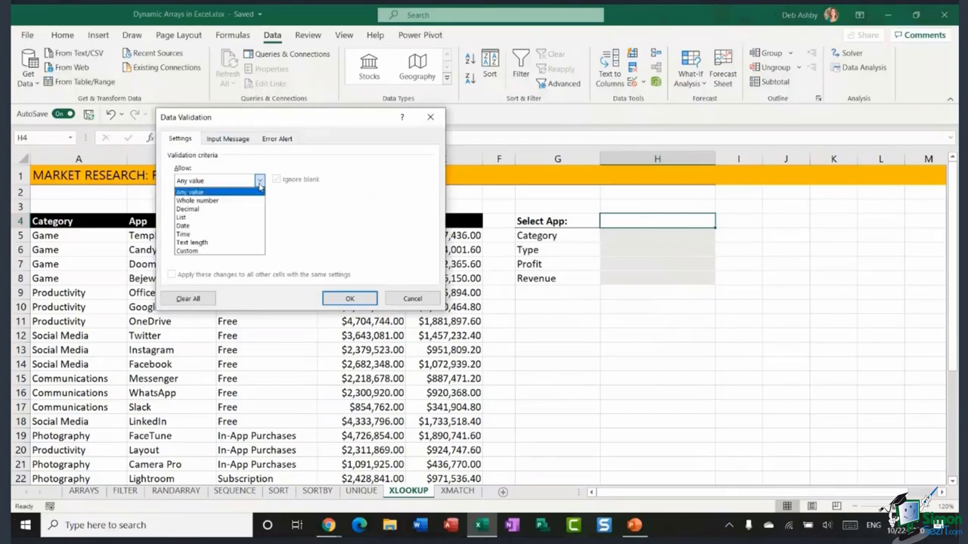
click(203, 217)
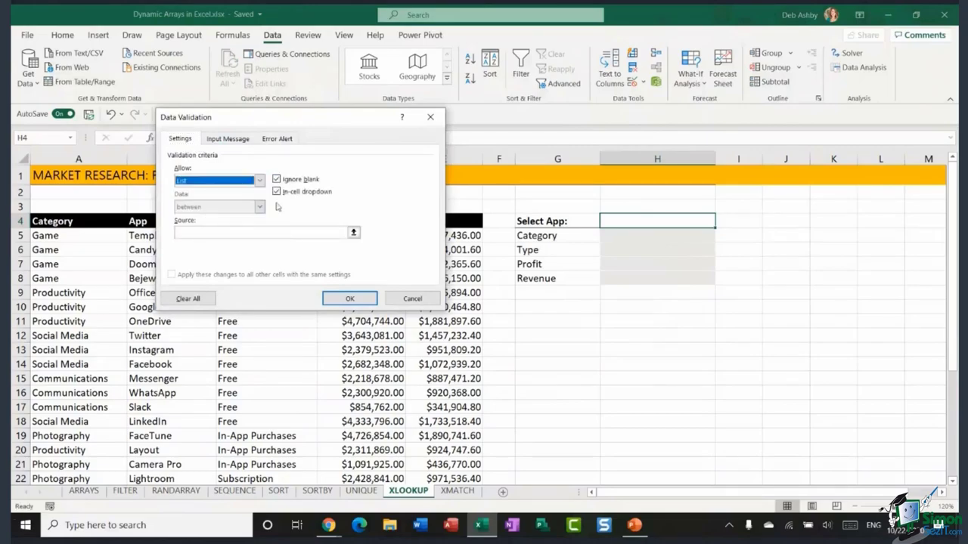
click(192, 233)
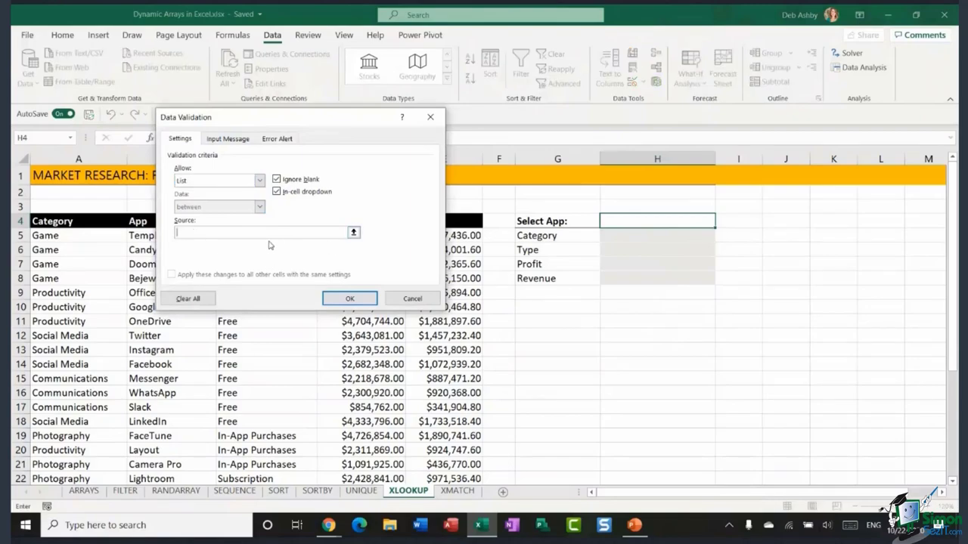
drag(305, 121, 691, 126)
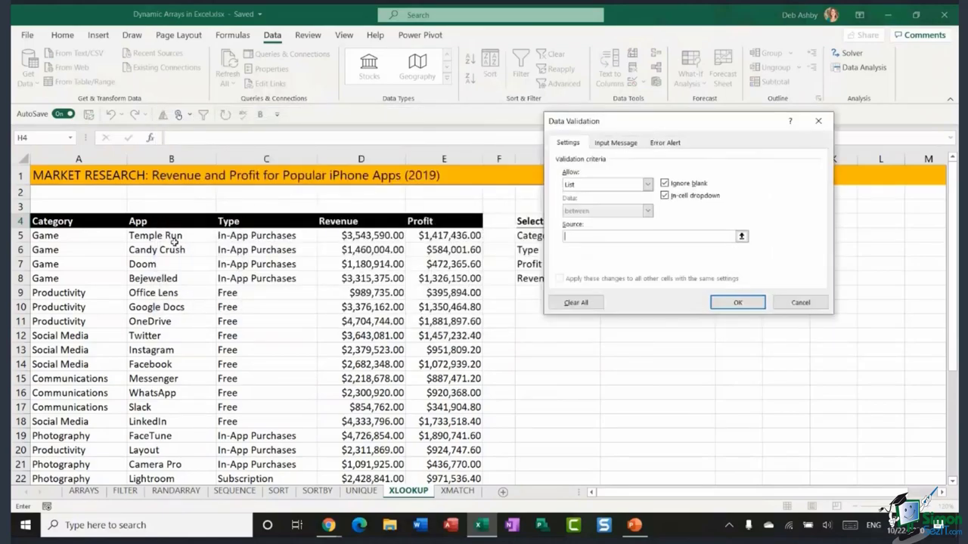
drag(173, 237, 177, 445)
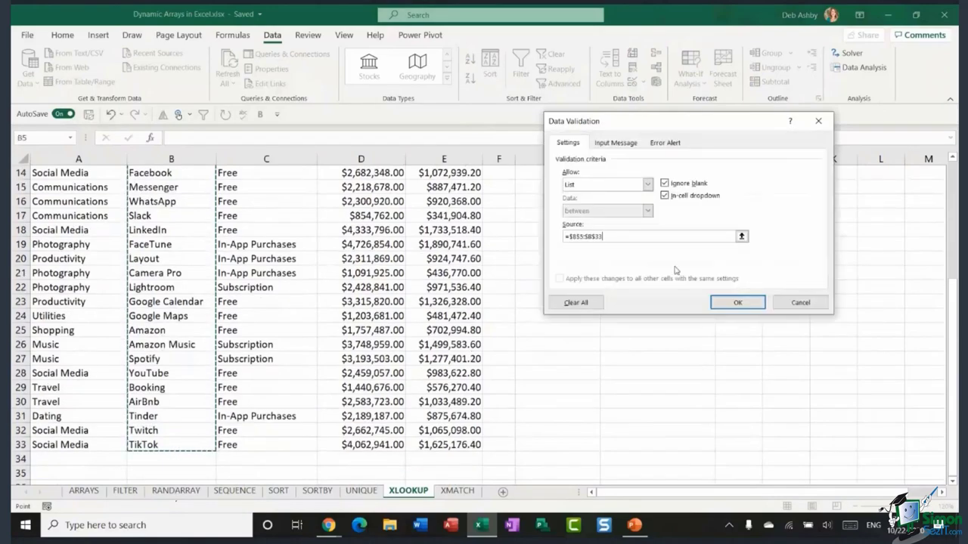
click(741, 301)
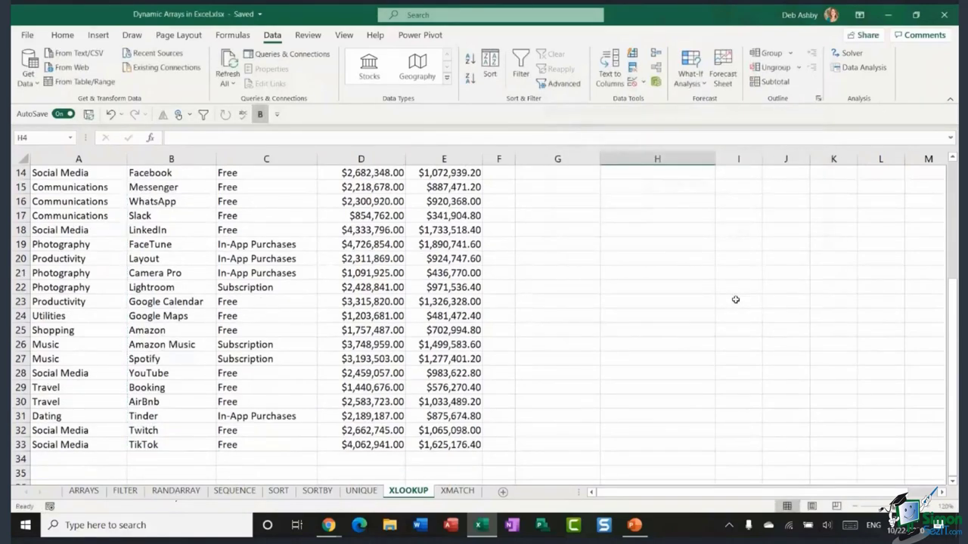
- Try Google Docs and WhatsApp from H4's dropdown, settling on Lightroom
scroll(735, 301, up, 5)
click(722, 222)
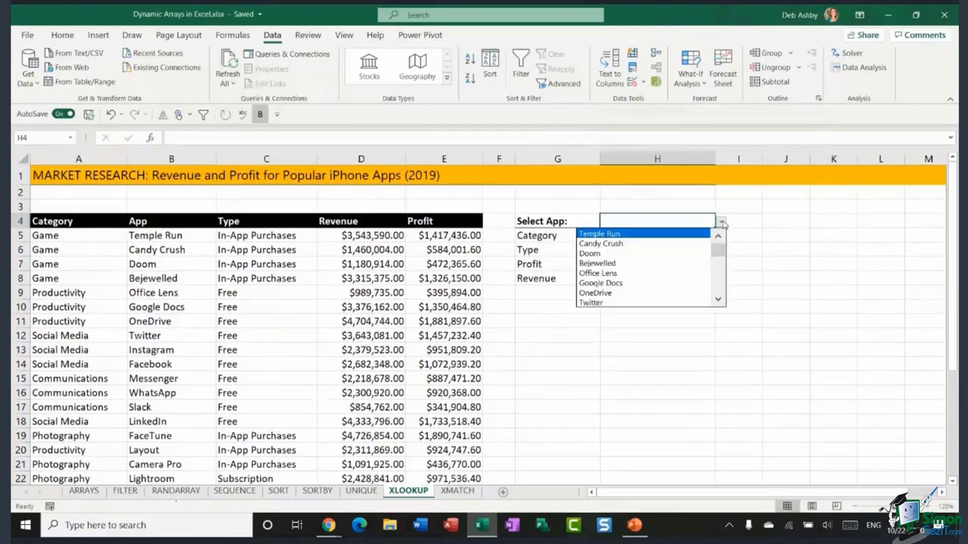
click(600, 282)
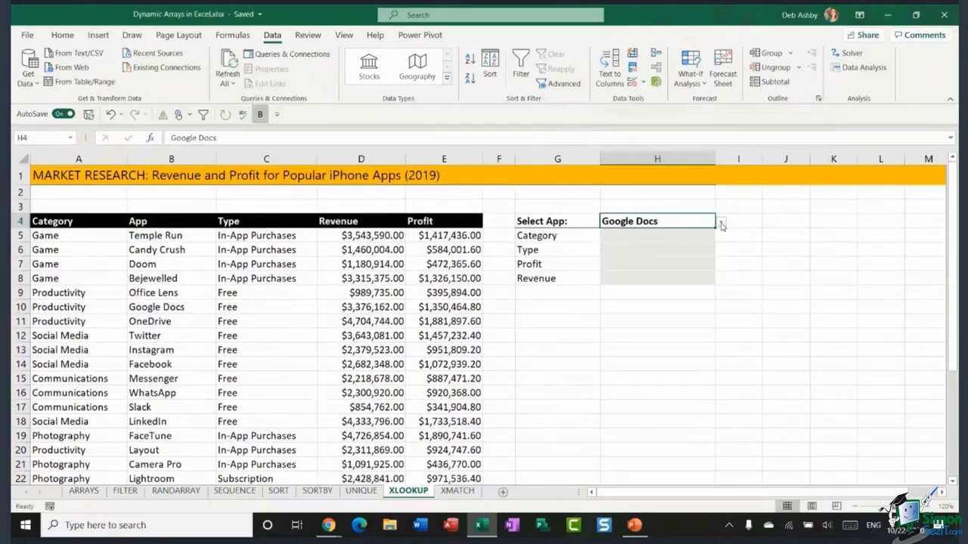
click(722, 221)
click(642, 283)
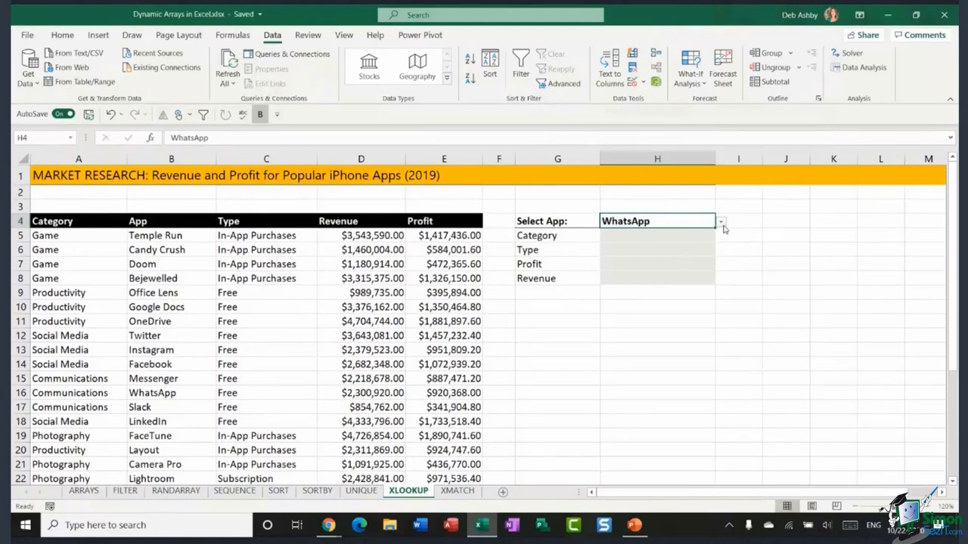
click(722, 223)
click(639, 294)
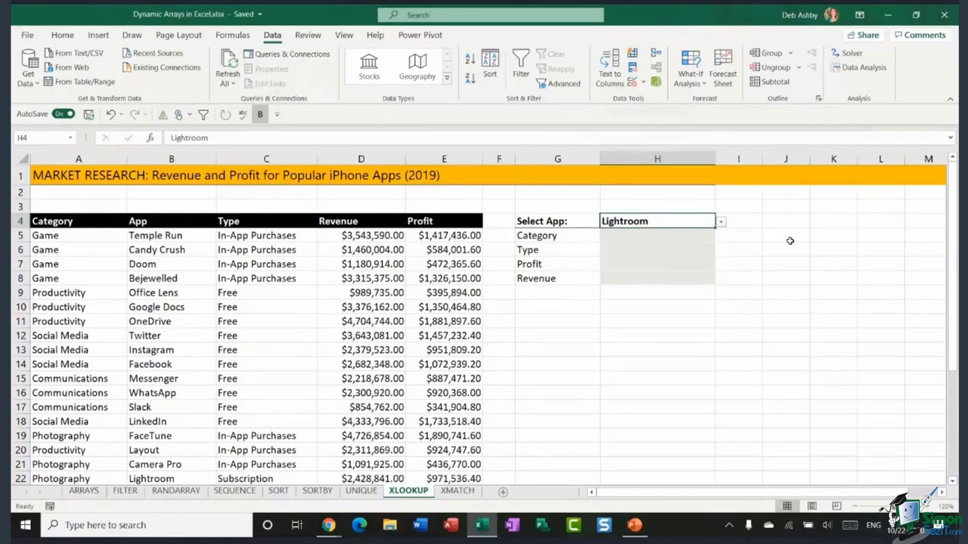
click(787, 238)
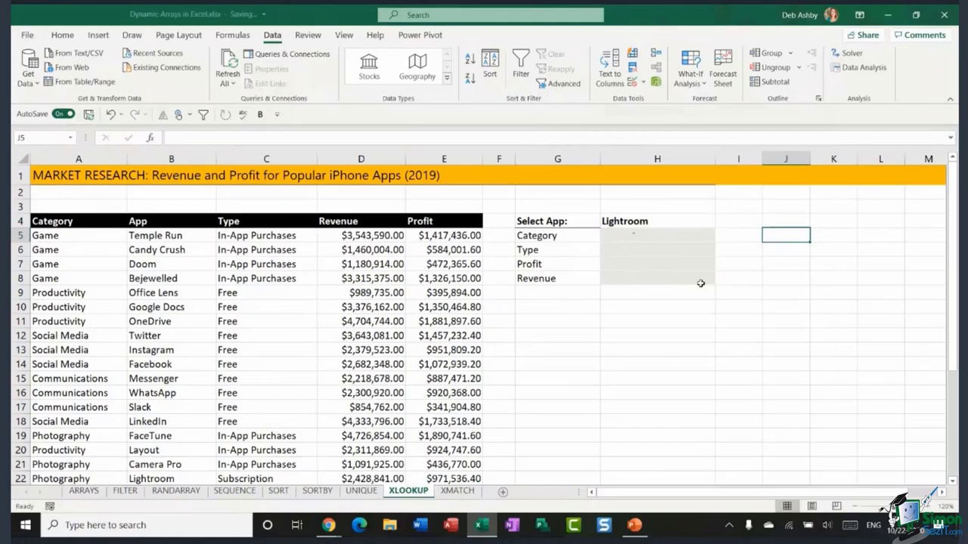
click(648, 319)
click(659, 236)
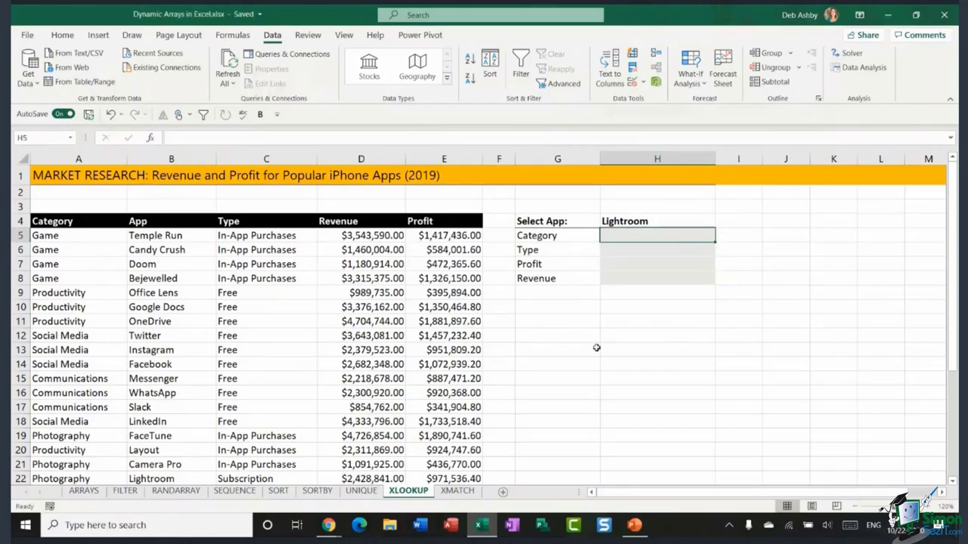
- Enter =INDEX(A5:A33,MATCH(H4,B5:B33,0)) in H5 so it returns Photography
text(=)
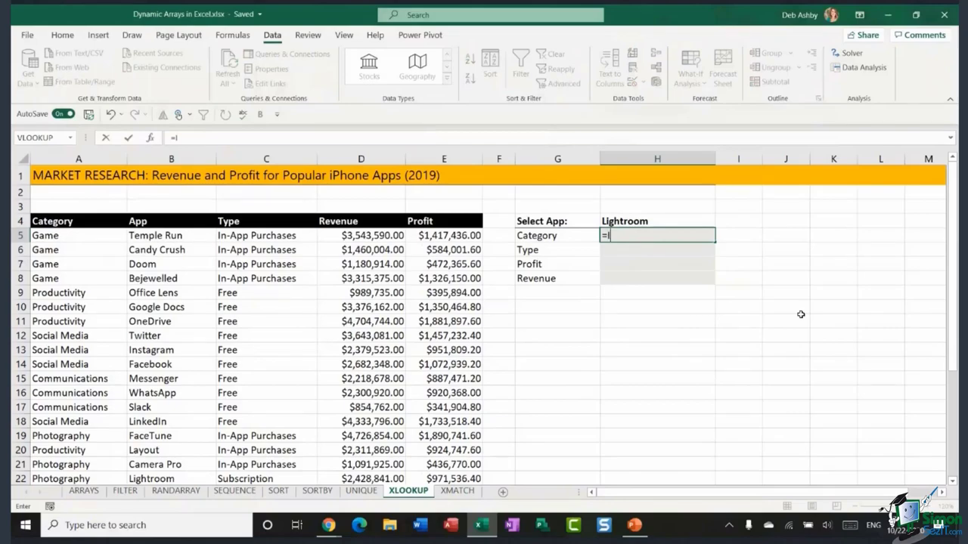
text(INDEX()
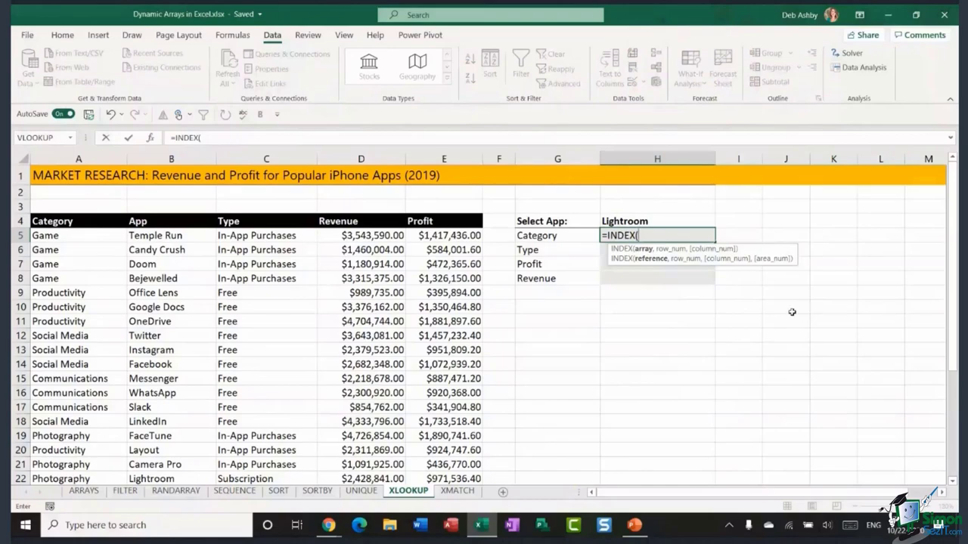
drag(73, 236, 65, 446)
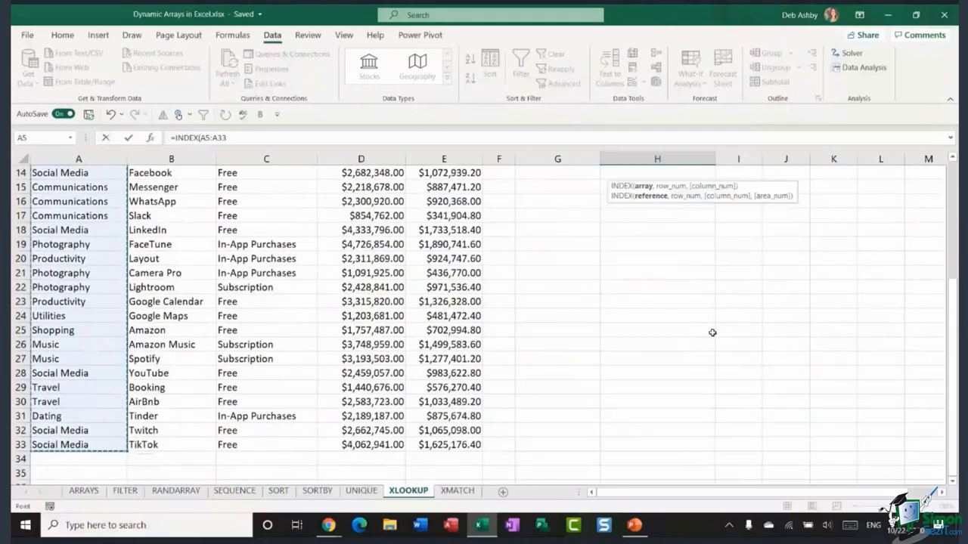
scroll(711, 333, up, 5)
text(,)
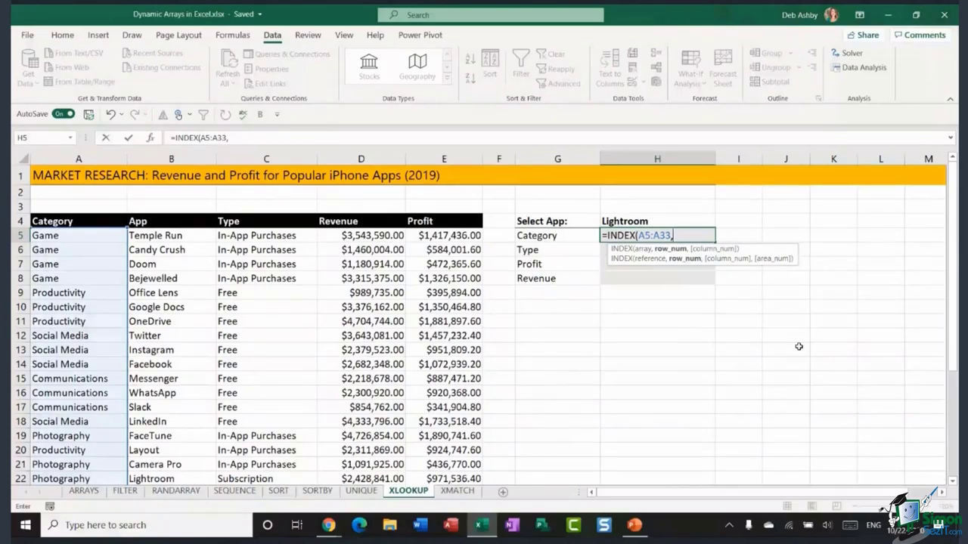
text(MATCH)
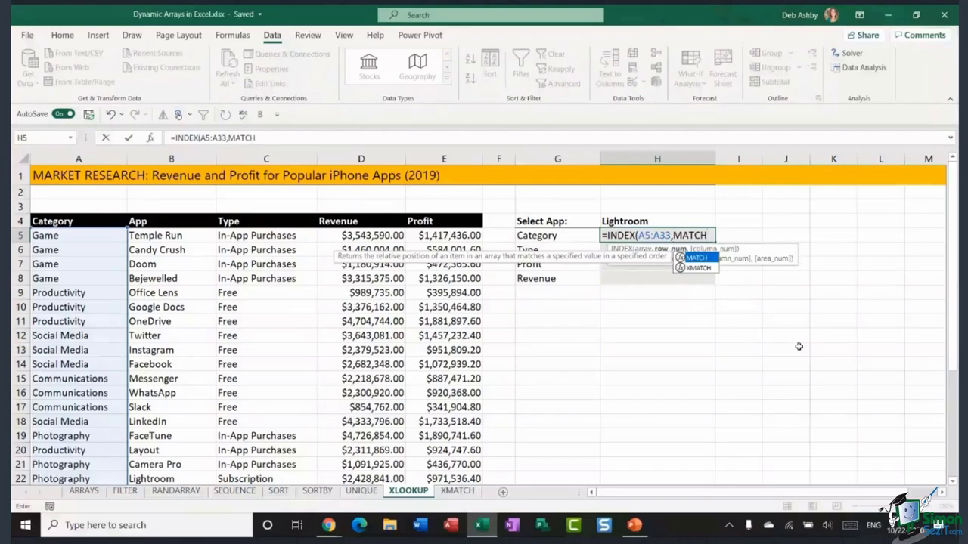
text(()
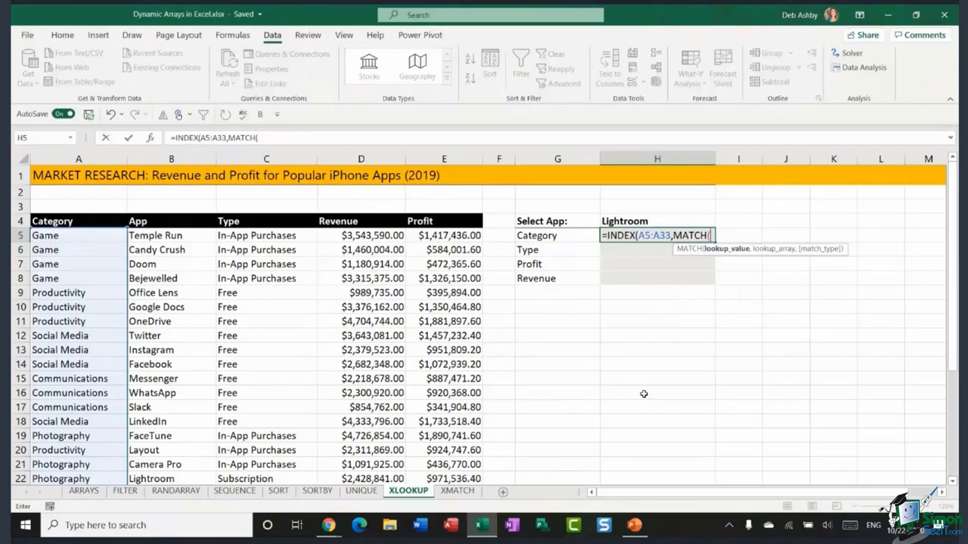
click(659, 220)
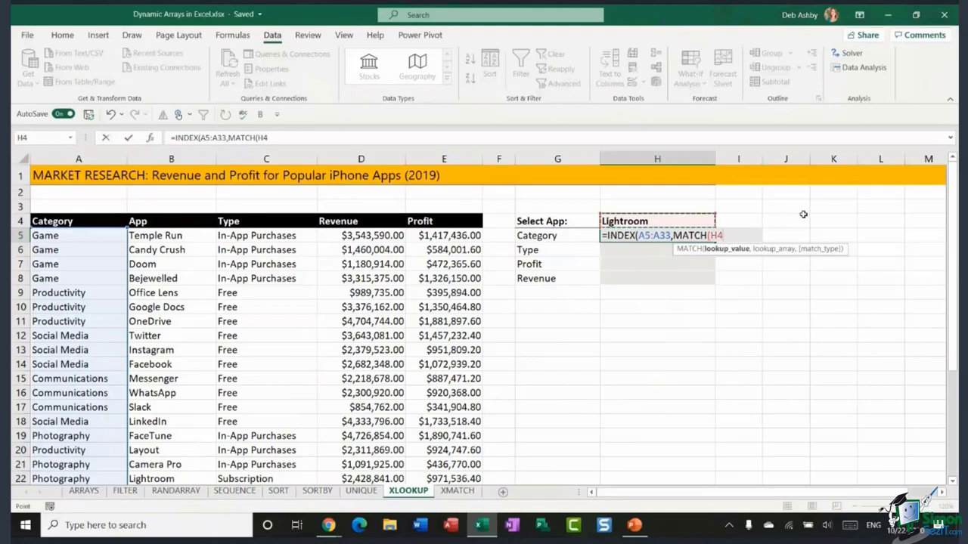
text(,)
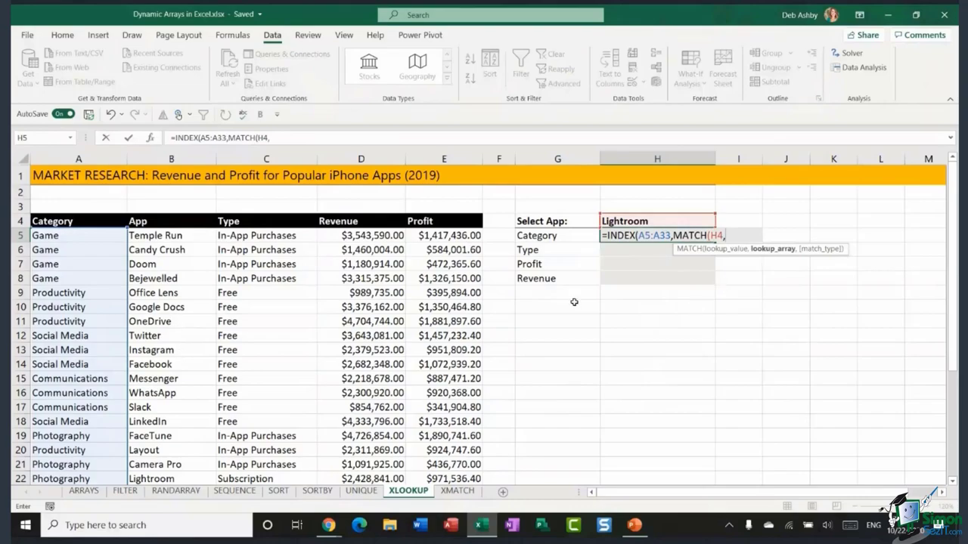
drag(174, 236, 182, 444)
text(,)
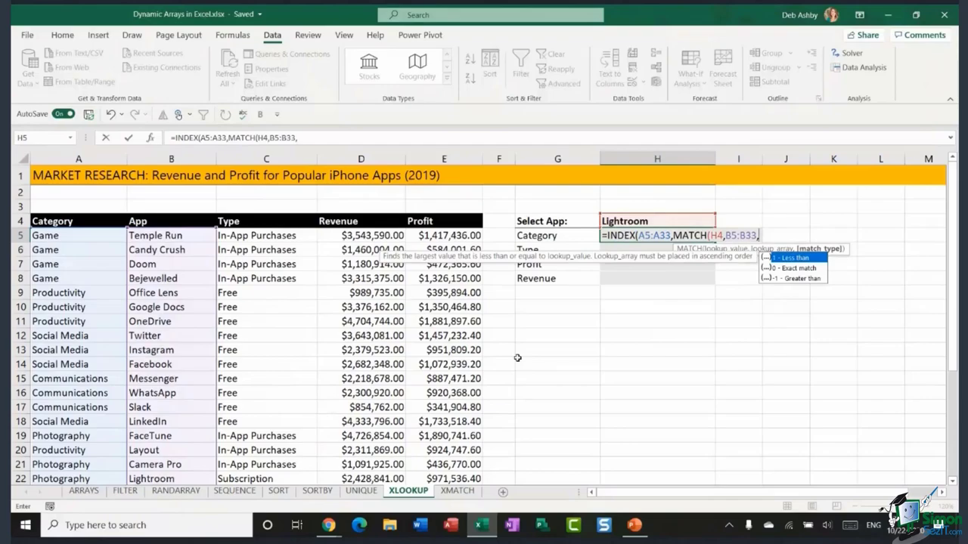
text(0)
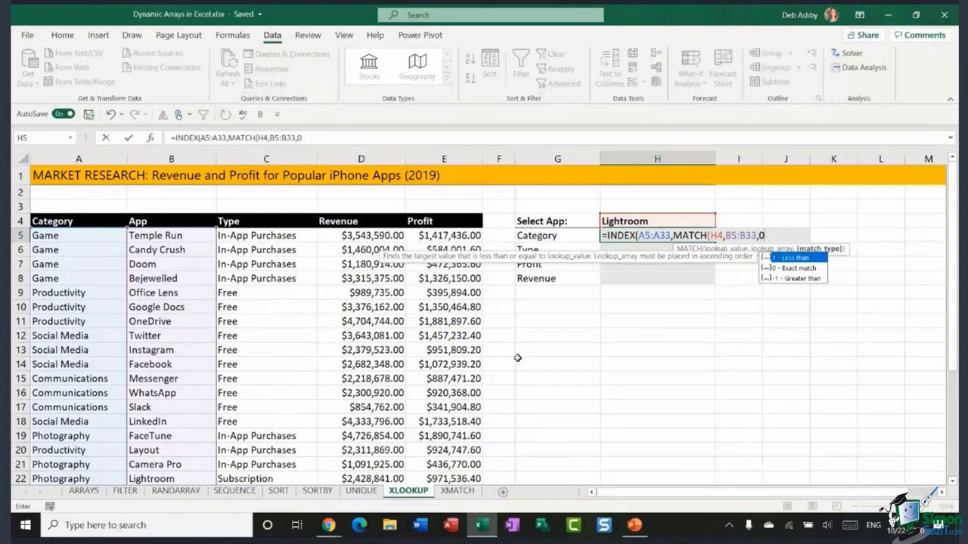
text()))
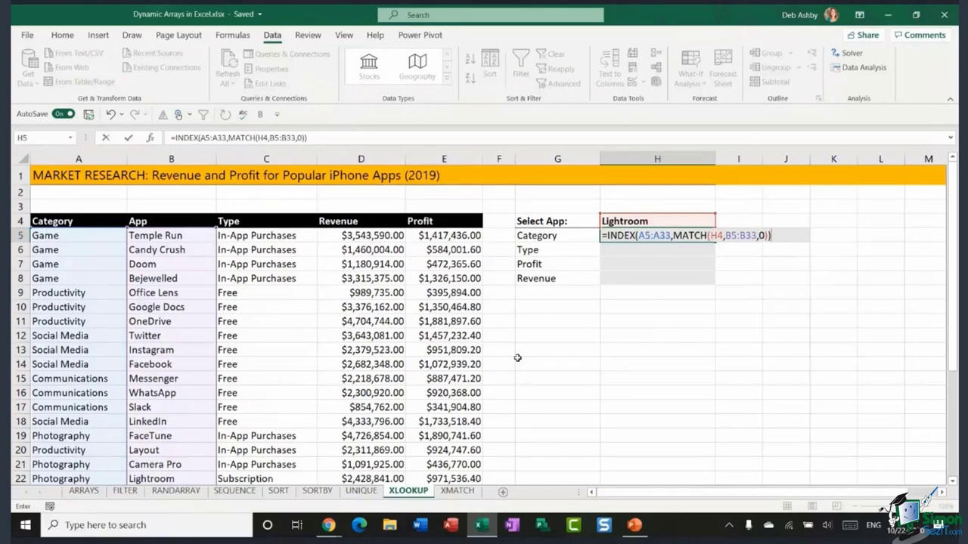
key(ctrl+Return)
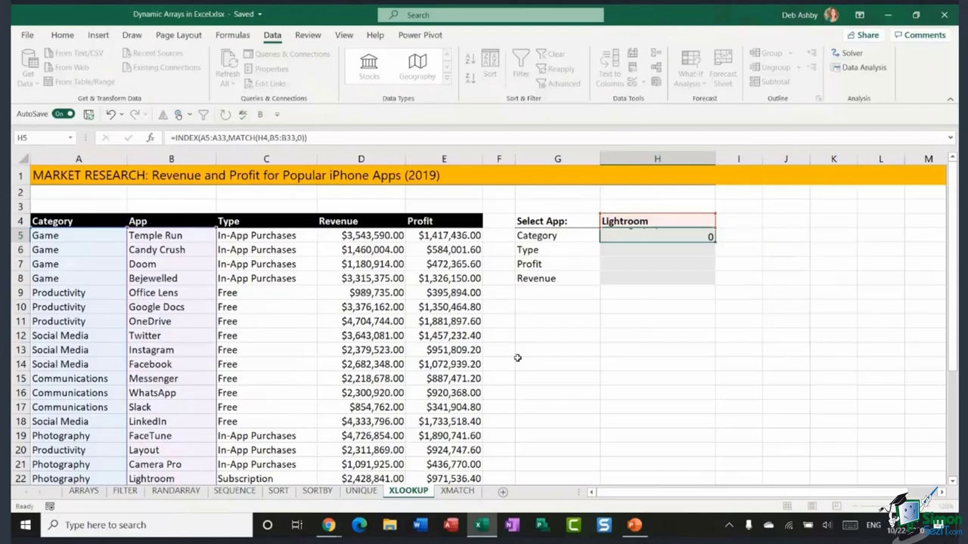
key(Return)
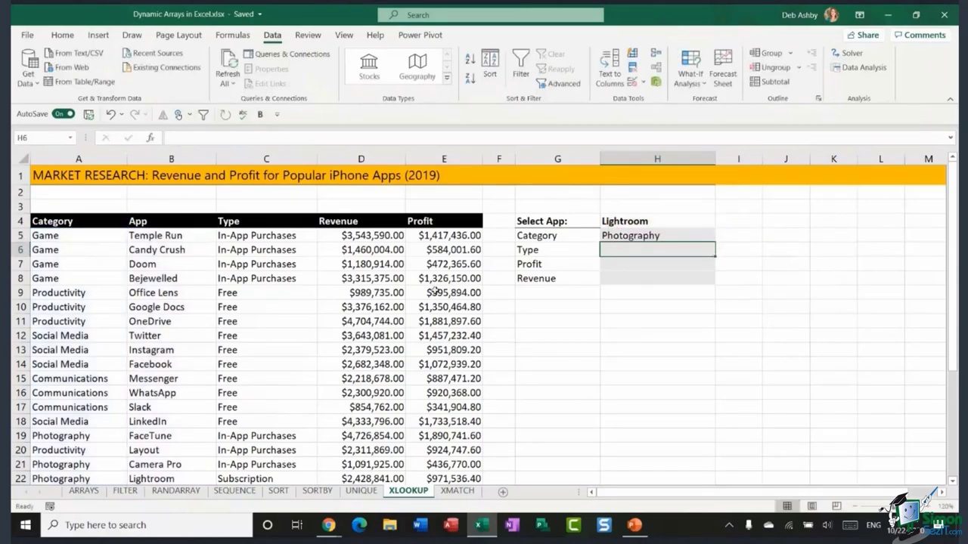
scroll(196, 346, down, 3)
drag(18, 344, 59, 346)
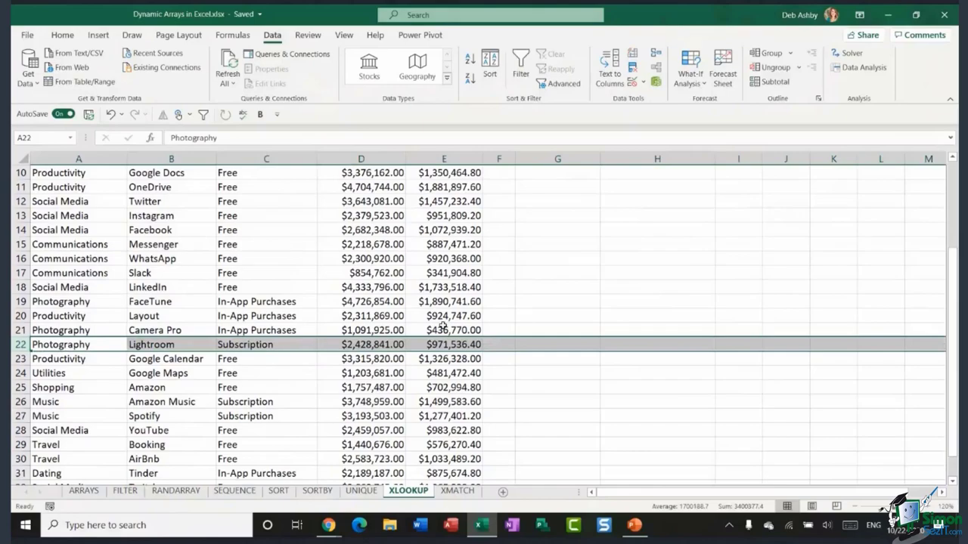
scroll(771, 347, up, 3)
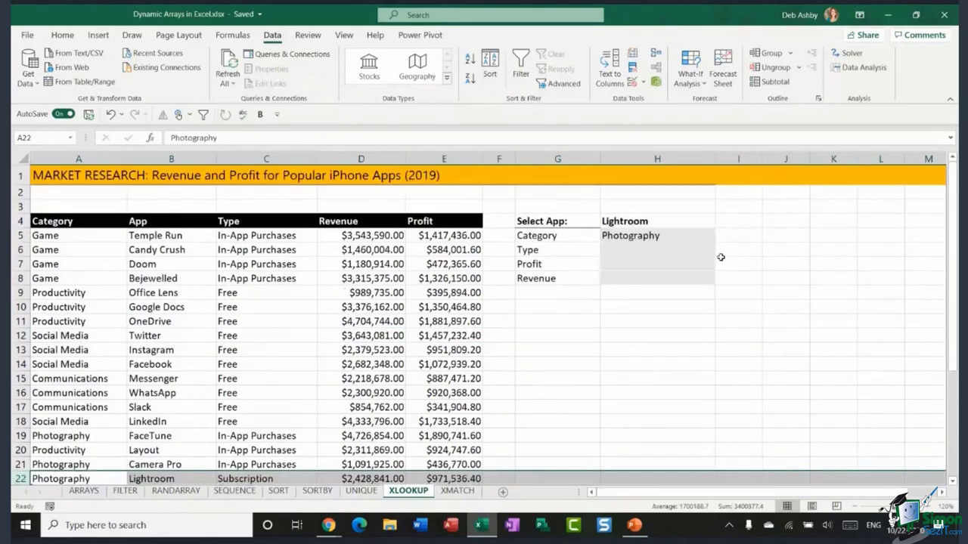
click(679, 236)
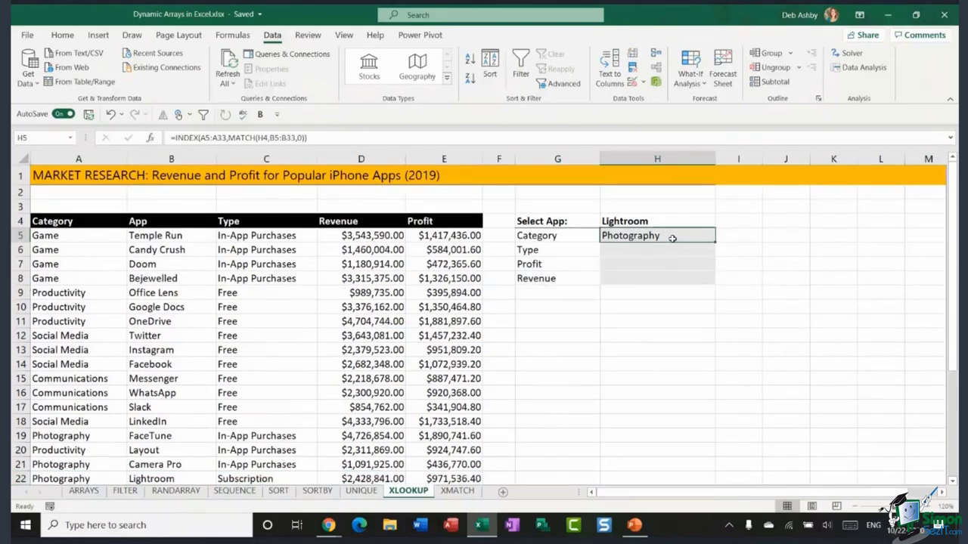
click(642, 254)
click(642, 264)
click(644, 277)
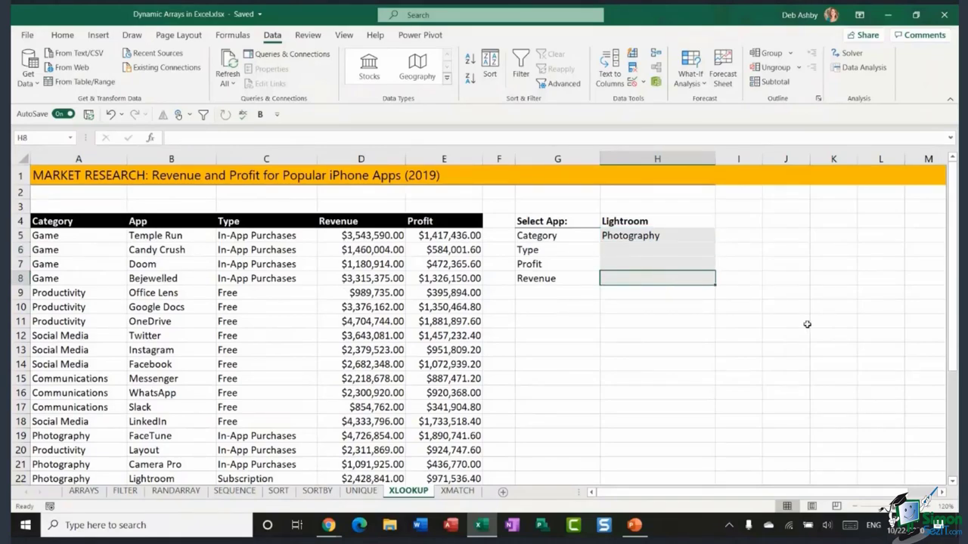
double_click(665, 235)
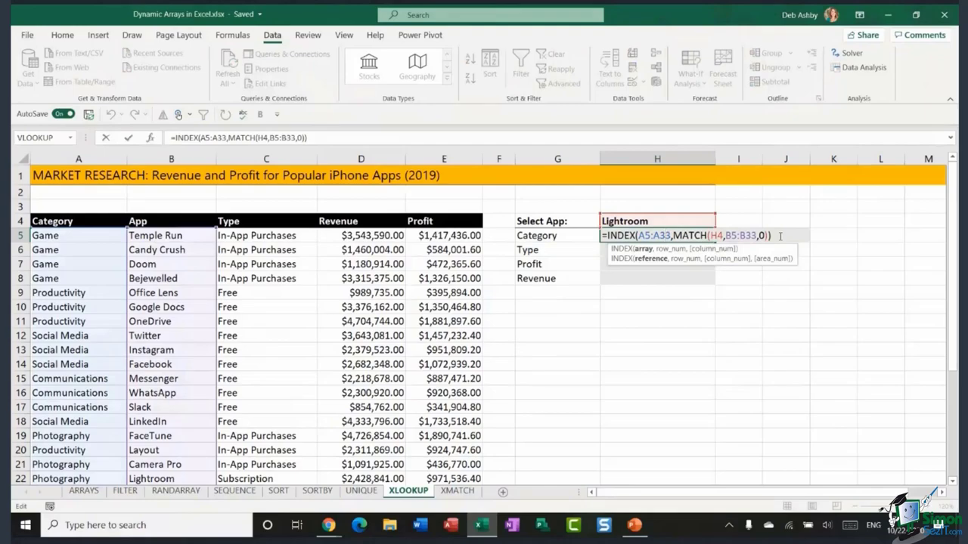
click(780, 236)
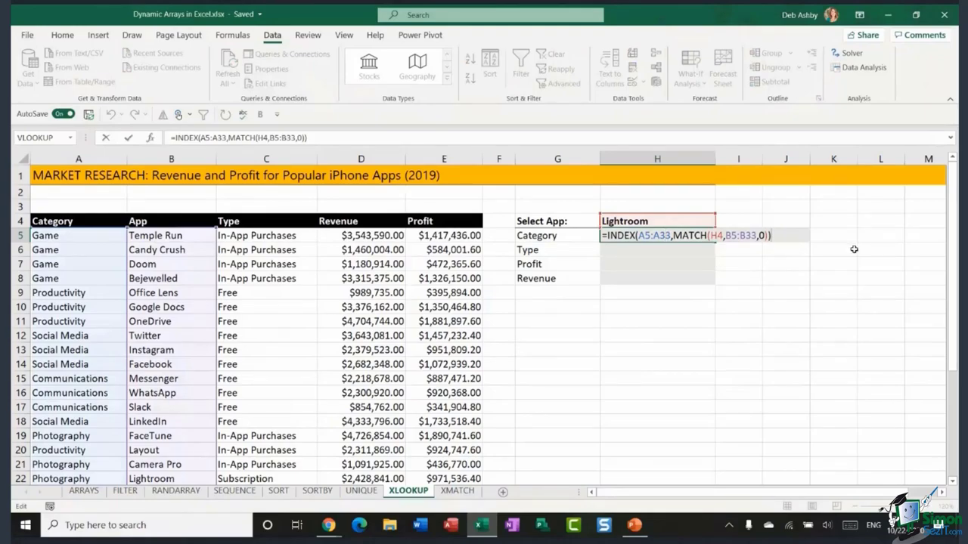
key(Return)
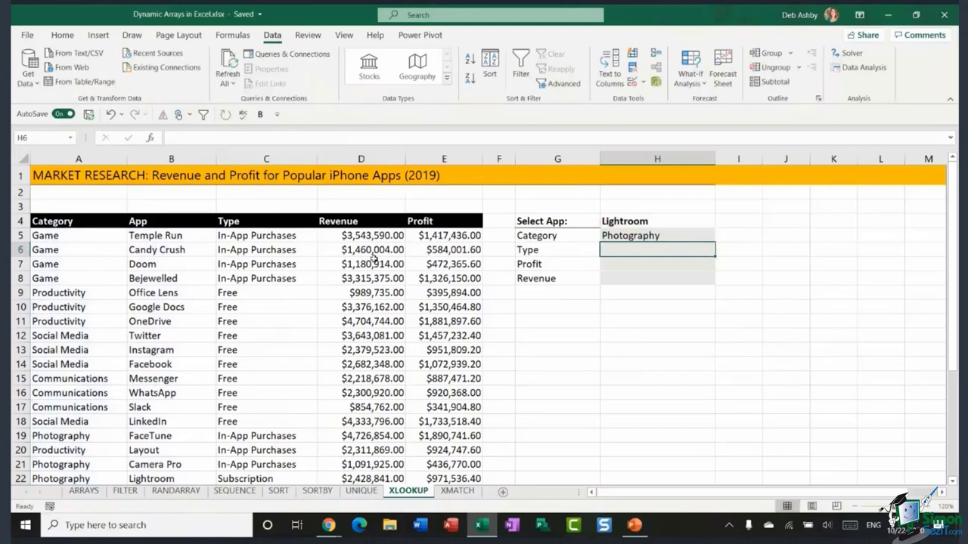
- Enter =XLOOKUP(H4,B5:B33,C5:C32) in H6, which gives #VALUE! from mismatched ranges
text(=XLOOKUP)
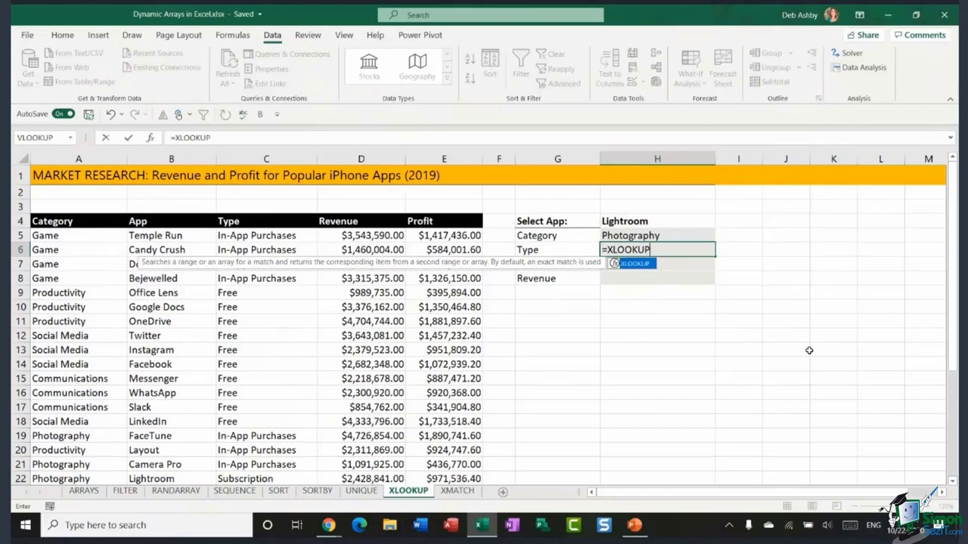
text(()
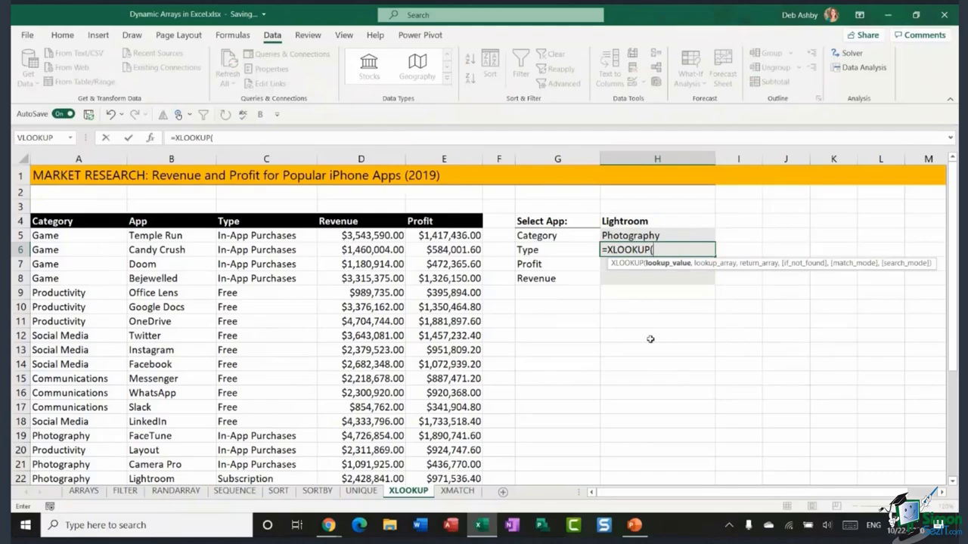
click(654, 224)
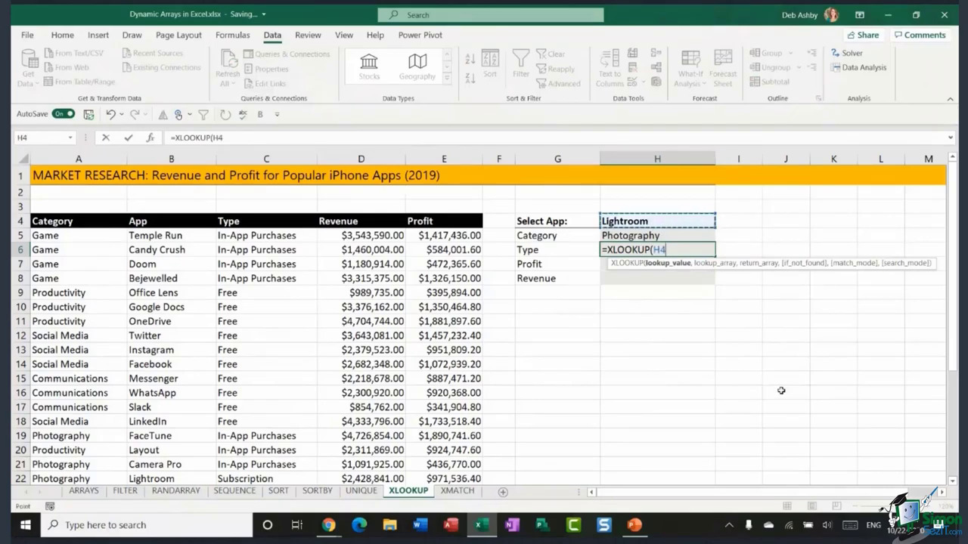
text(,)
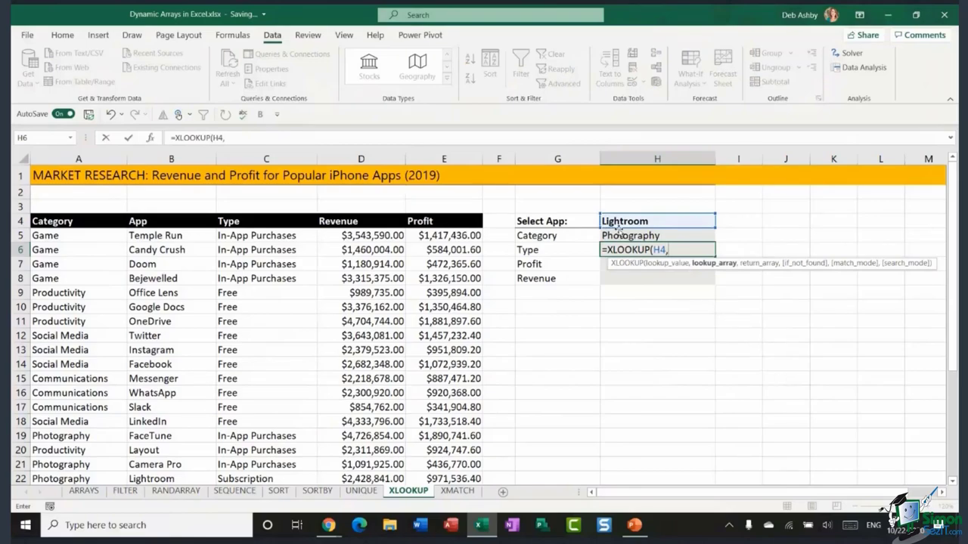
click(182, 237)
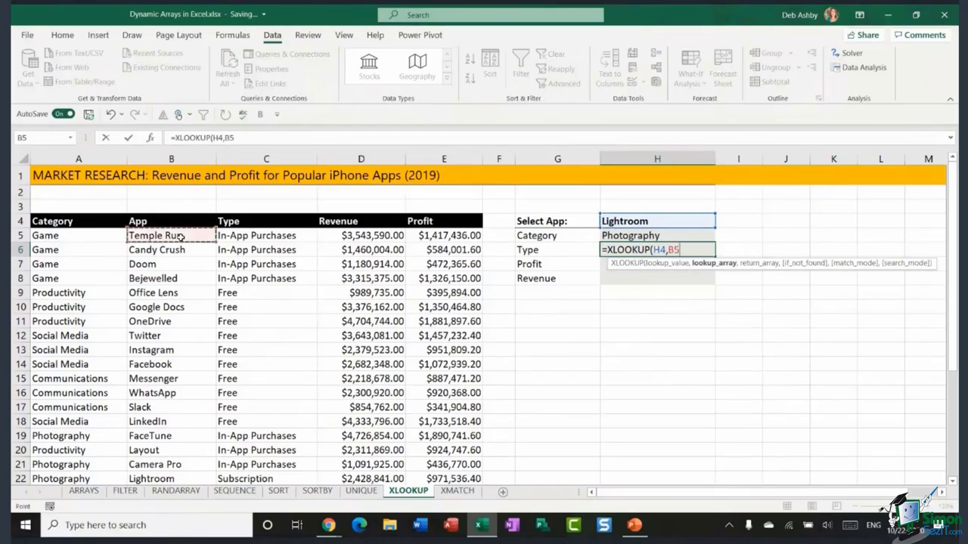
drag(182, 237, 167, 445)
text(,)
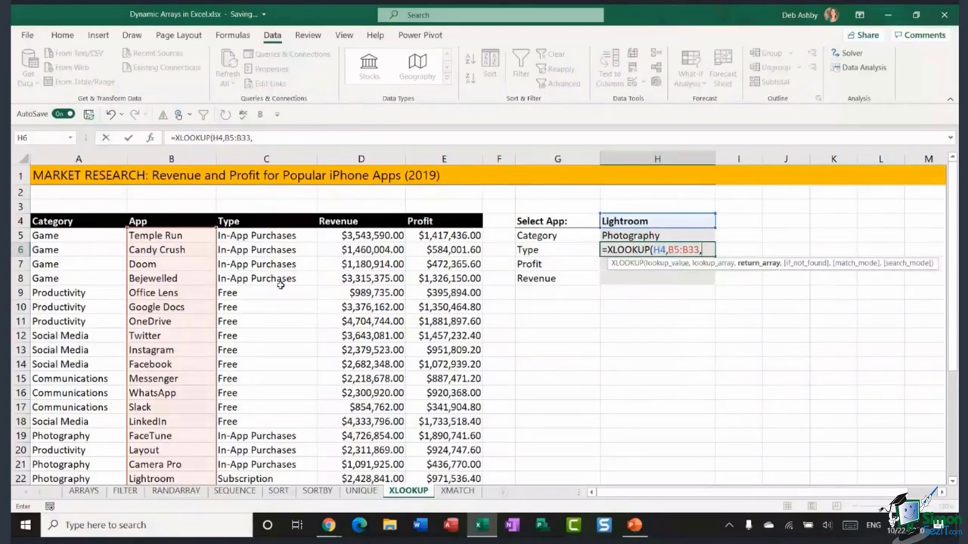
drag(268, 235, 268, 484)
scroll(587, 377, up, 3)
scroll(587, 377, up, 2)
text())
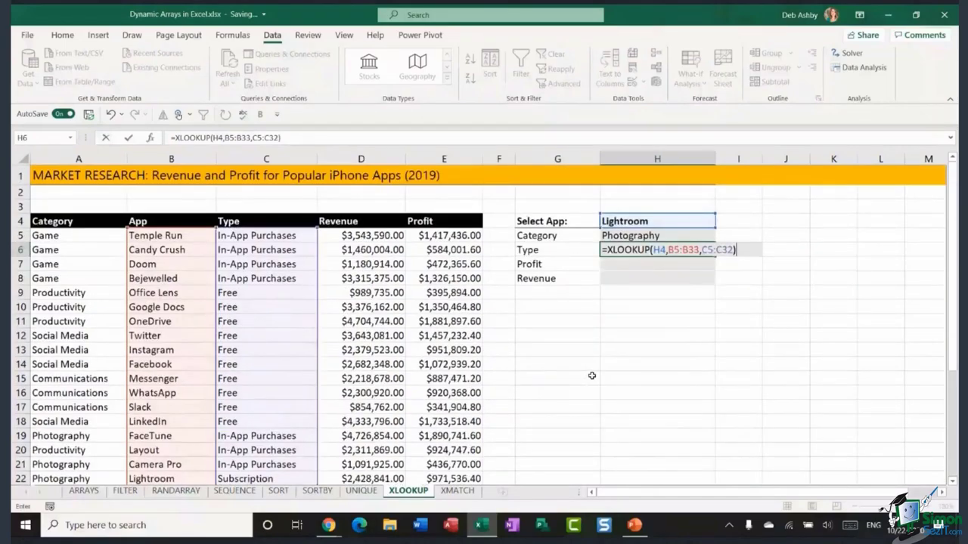
key(Return)
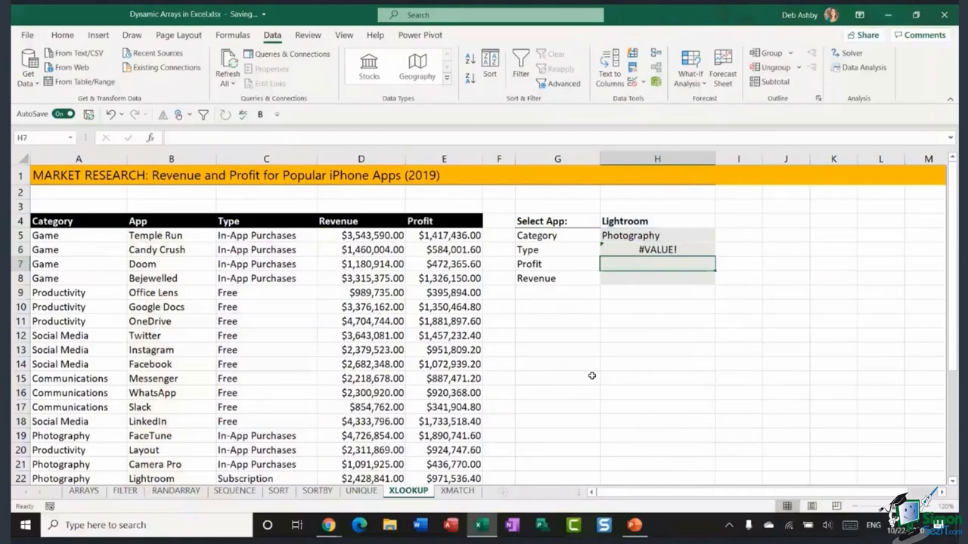
- Undo the #VALUE! formula and restart an XLOOKUP in H6 using H4 as lookup value
click(110, 114)
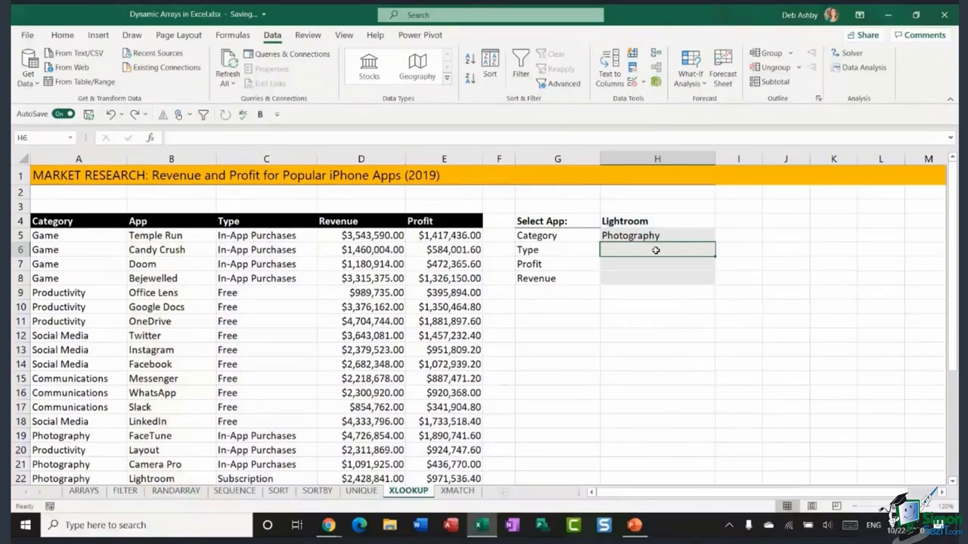
double_click(645, 252)
text(=)
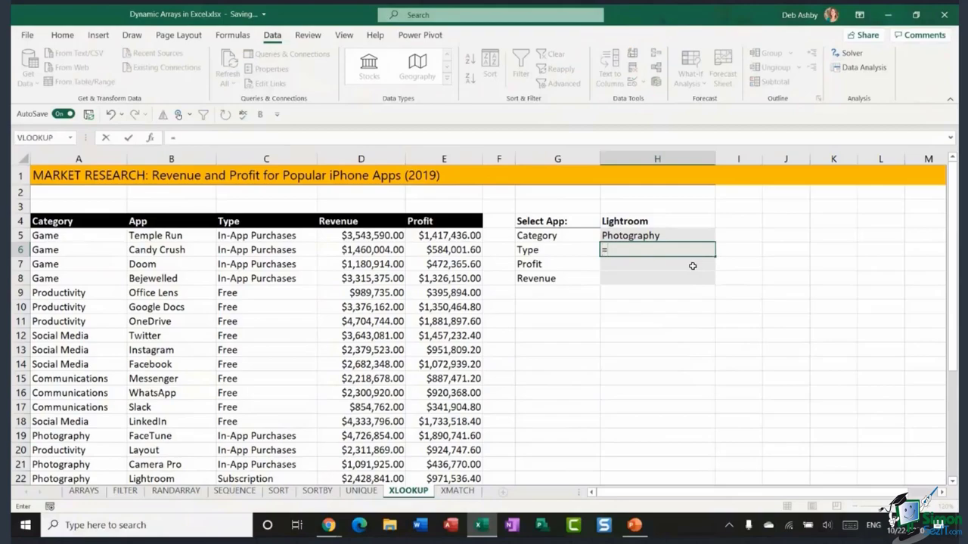
text(XLOO)
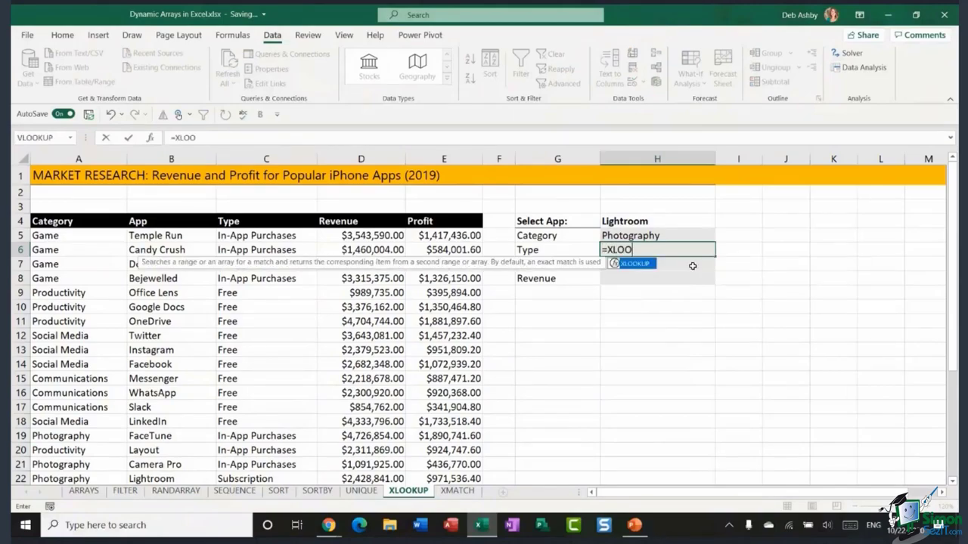
text(KUP()
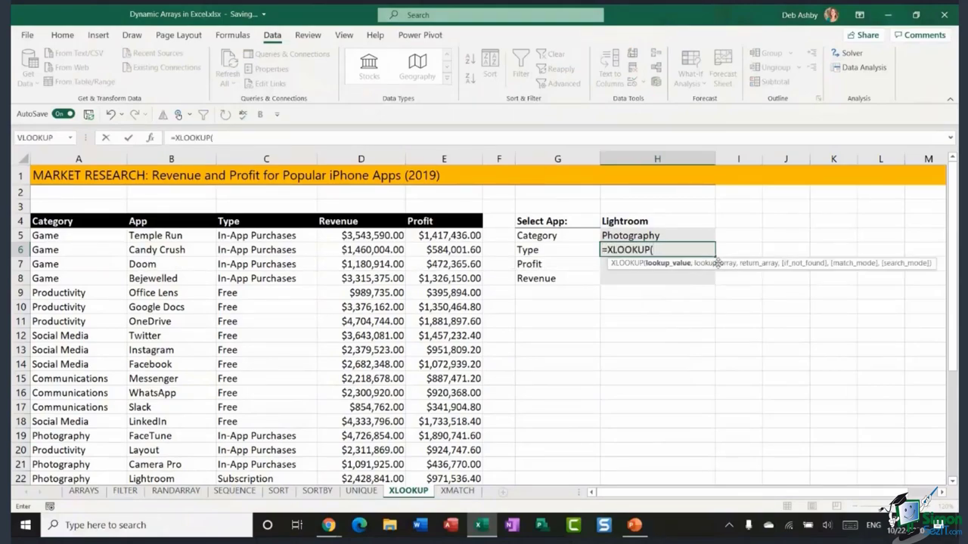
click(630, 224)
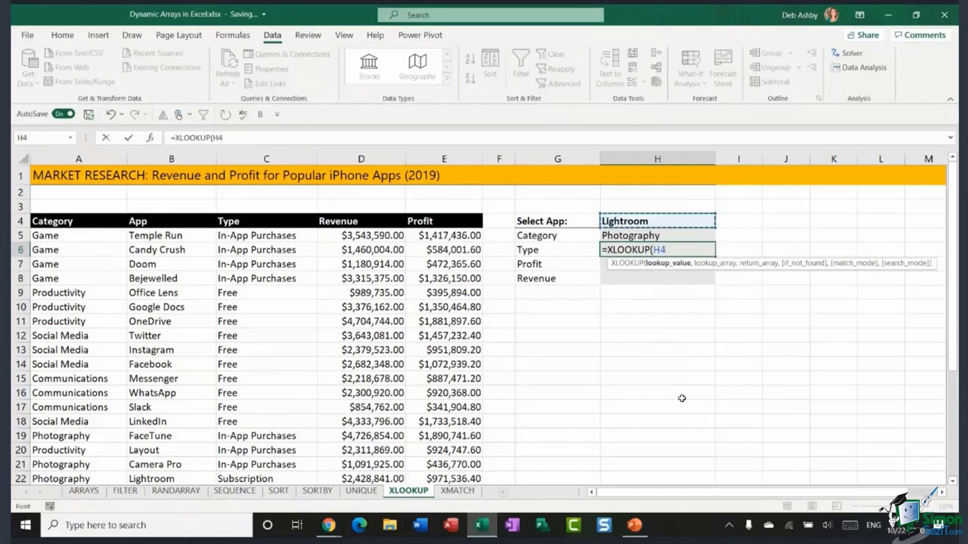
text(,)
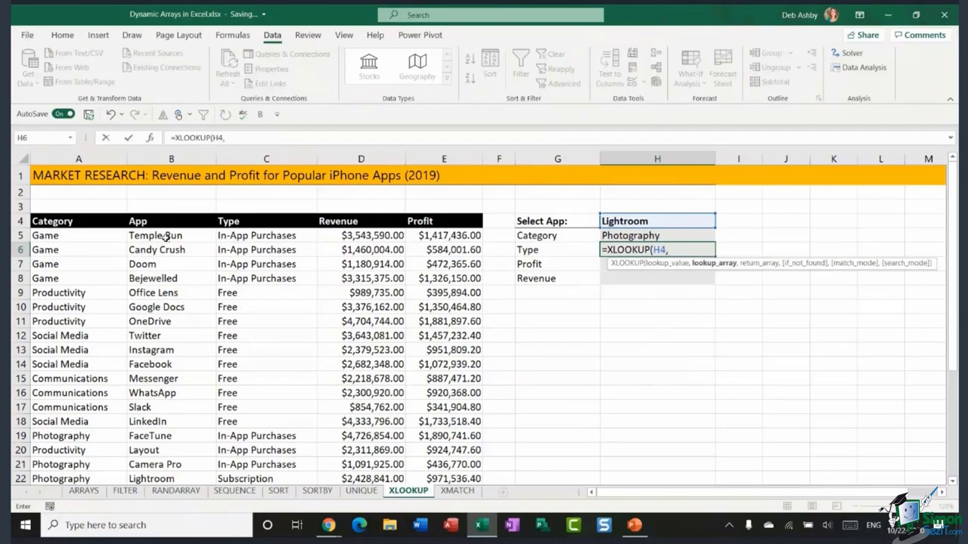
- Complete it with ranges B5:B33 and C5:C33, then review H6's formula returning Subscription
drag(165, 235, 173, 459)
scroll(480, 373, up, 4)
text(,)
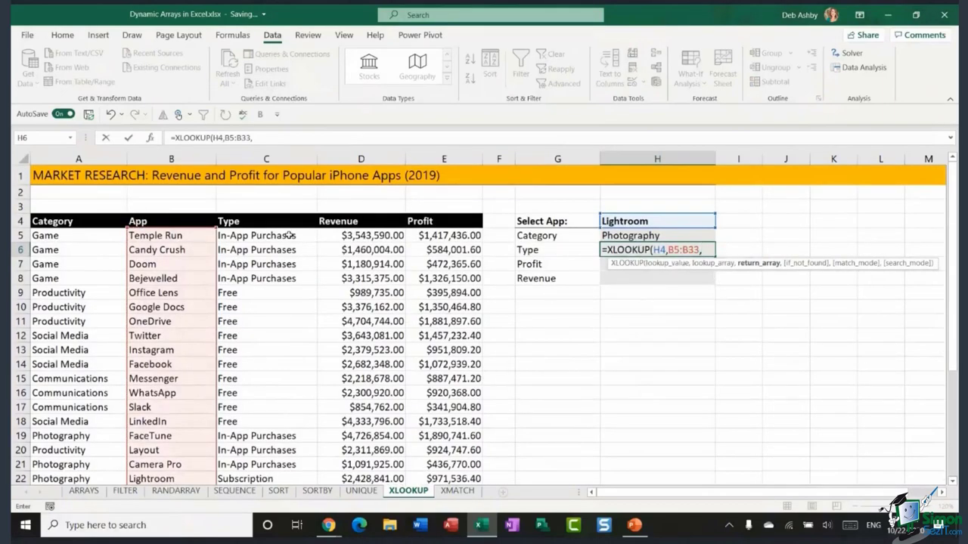
drag(287, 235, 277, 421)
text(,)
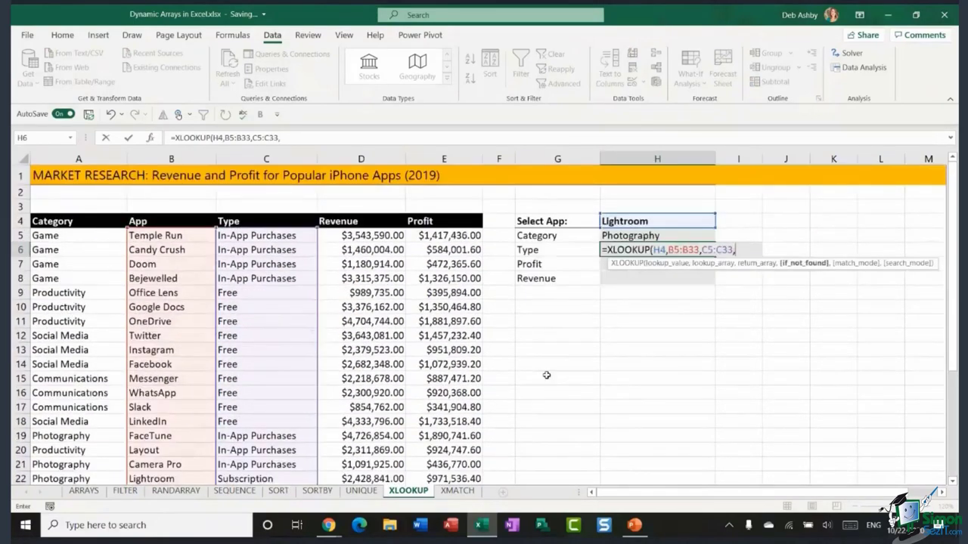
key(BackSpace)
text())
key(Return)
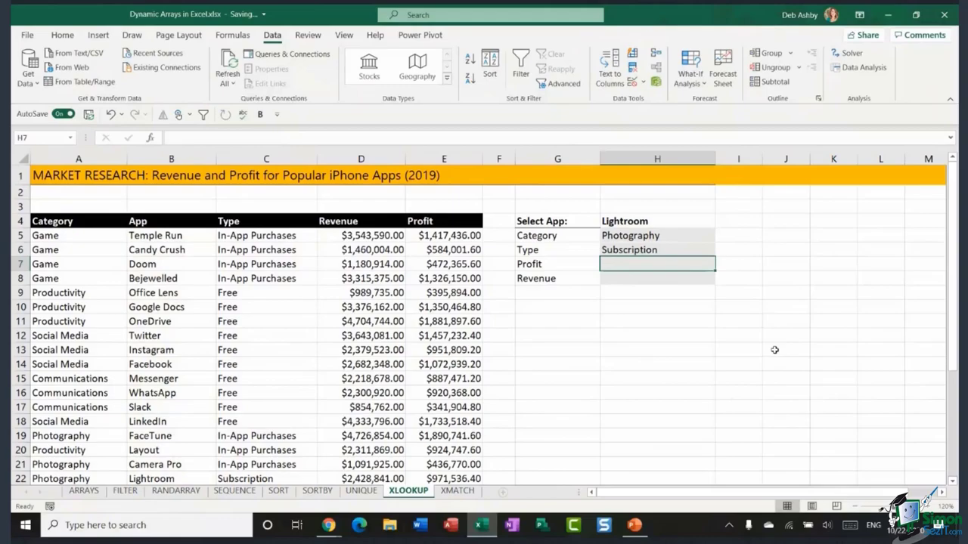
double_click(650, 251)
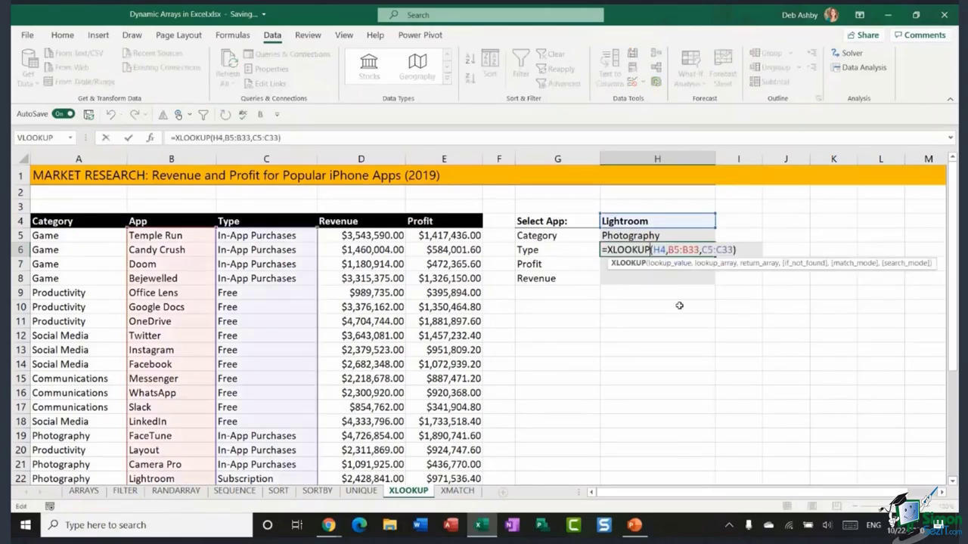
click(694, 336)
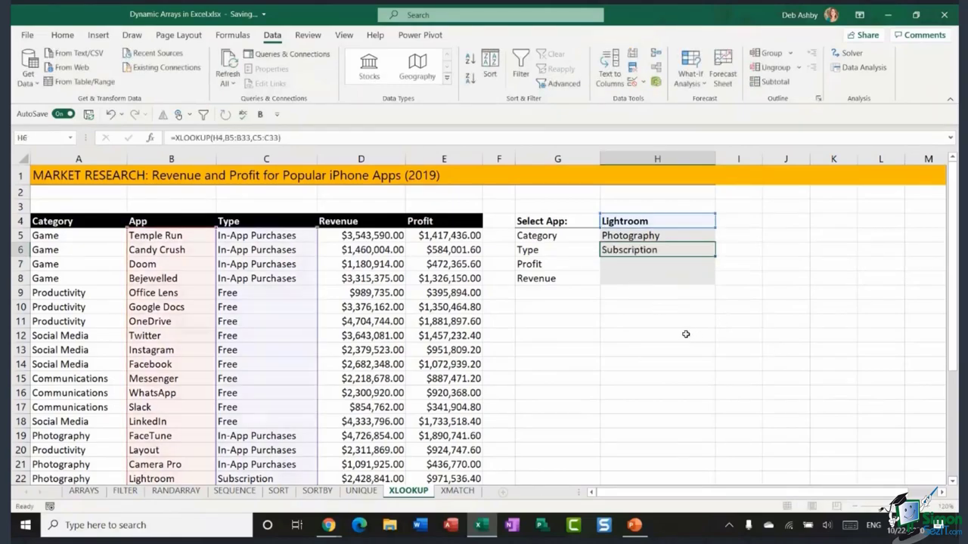
click(232, 36)
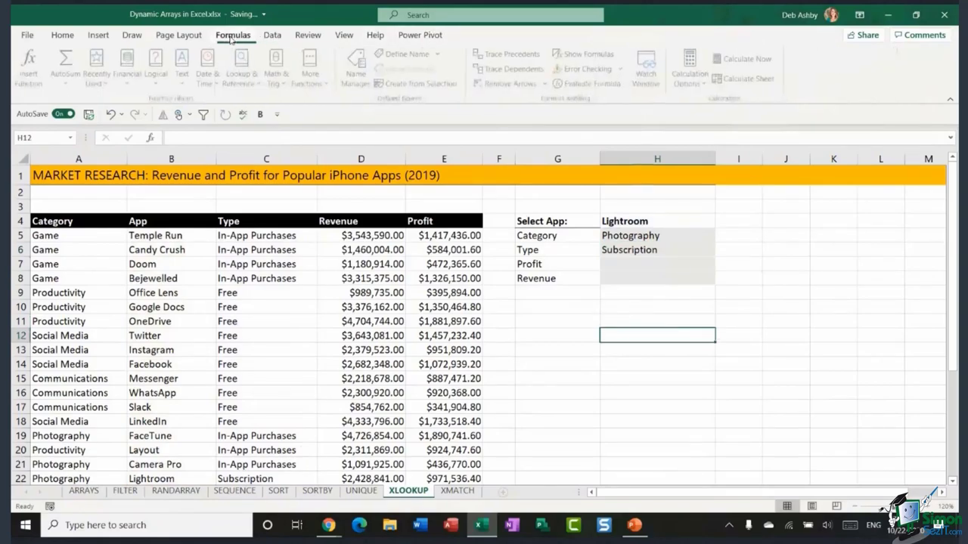
click(583, 54)
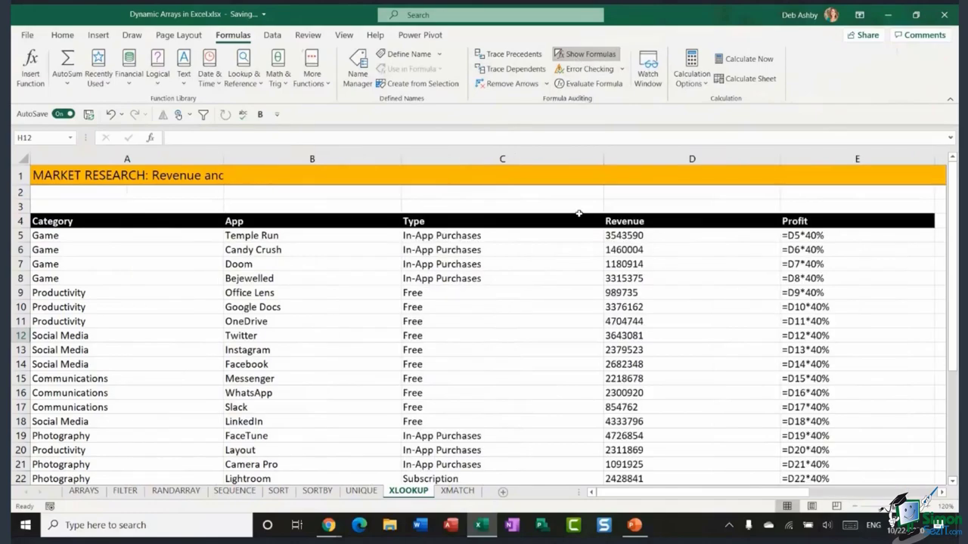
drag(643, 493, 717, 497)
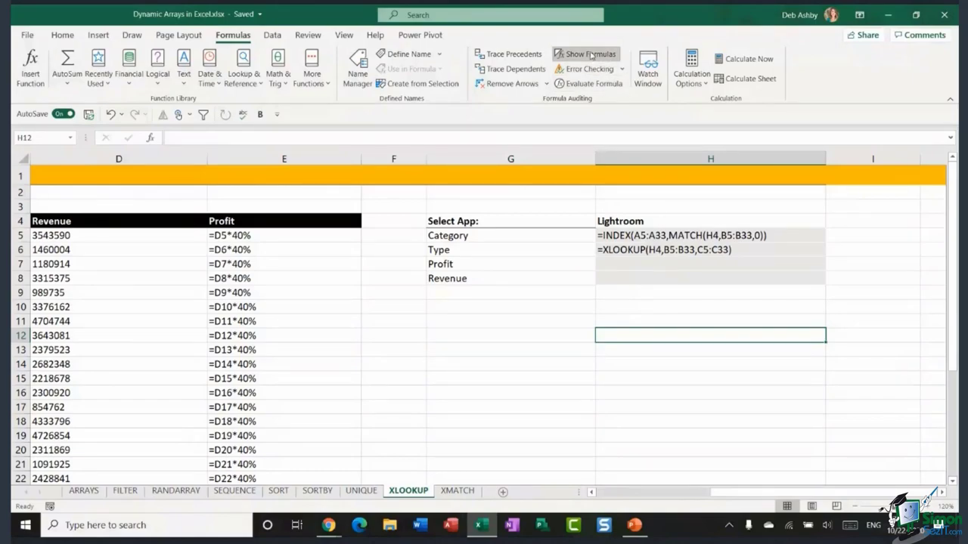
click(589, 57)
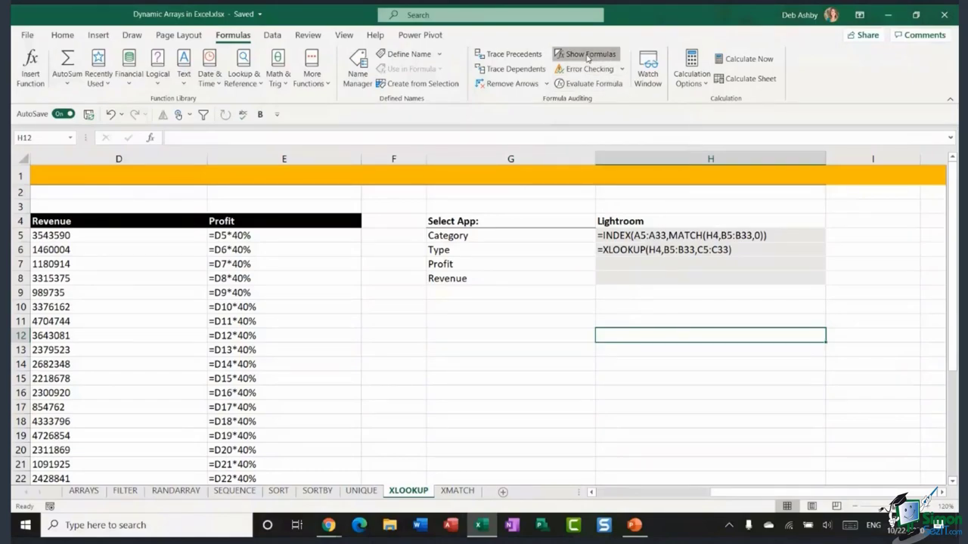
drag(702, 498, 639, 501)
click(666, 263)
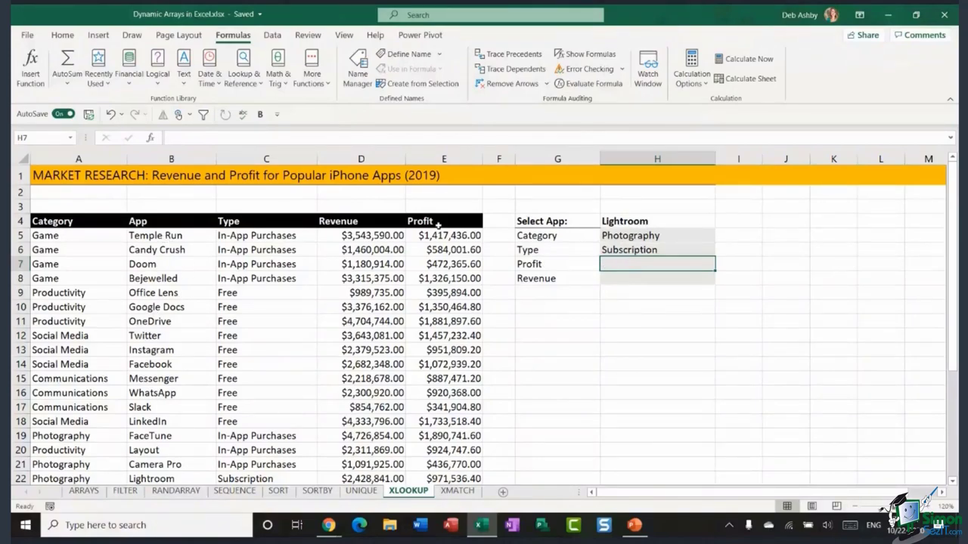
- Create the name App from the heading of B4:B33 using Create from Selection
click(165, 222)
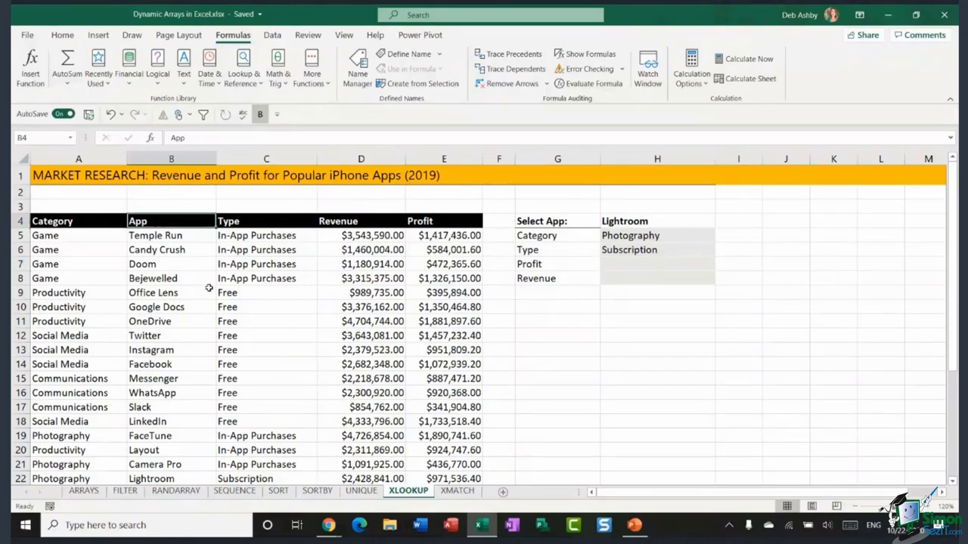
key(ctrl+shift+Down)
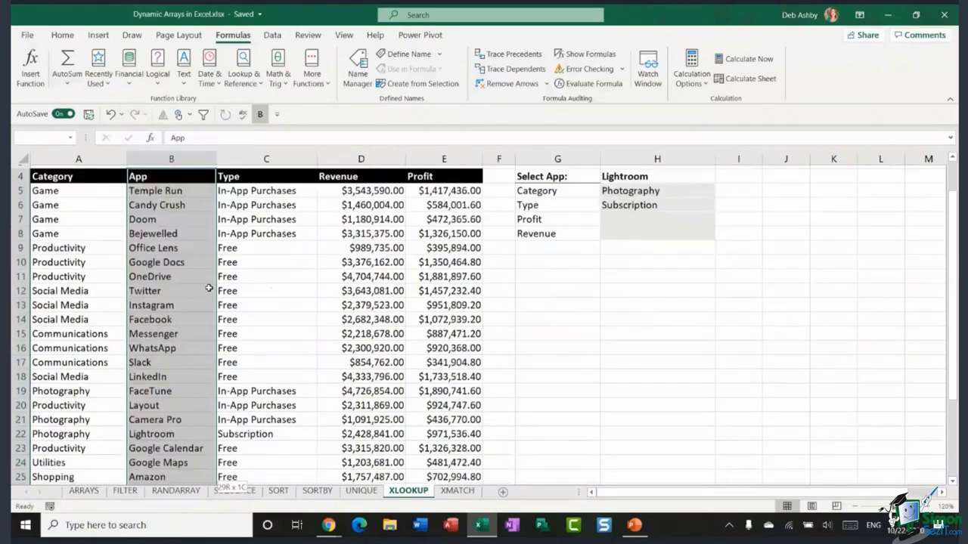
scroll(260, 279, up, 4)
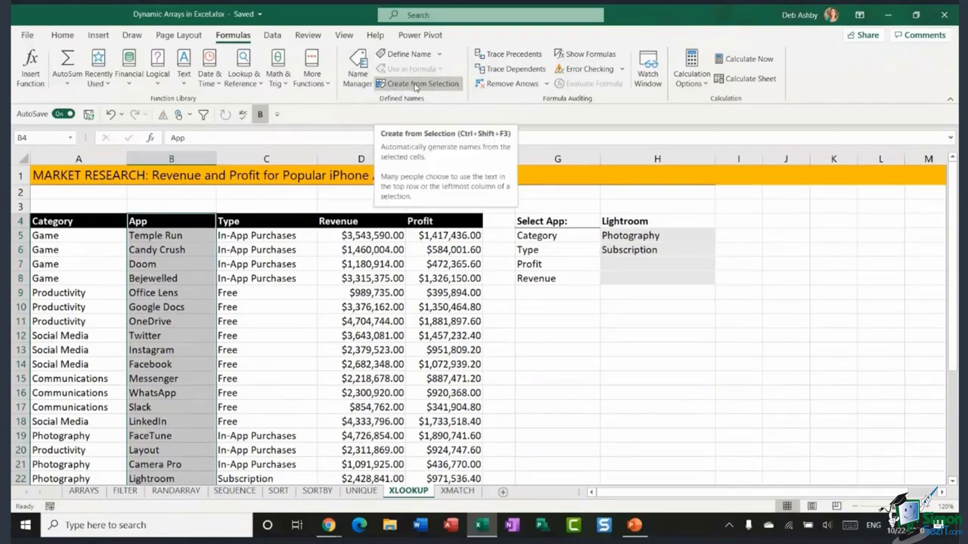
click(416, 84)
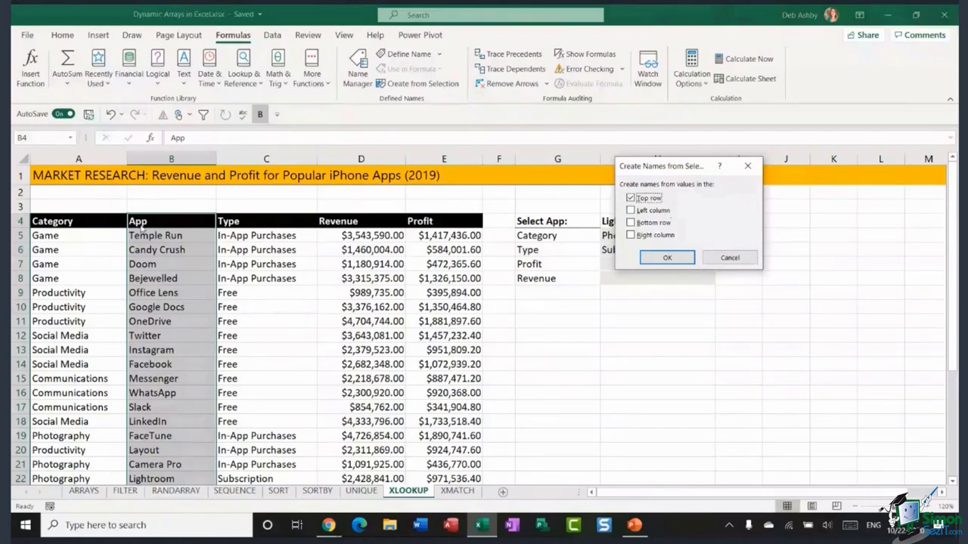
key(Return)
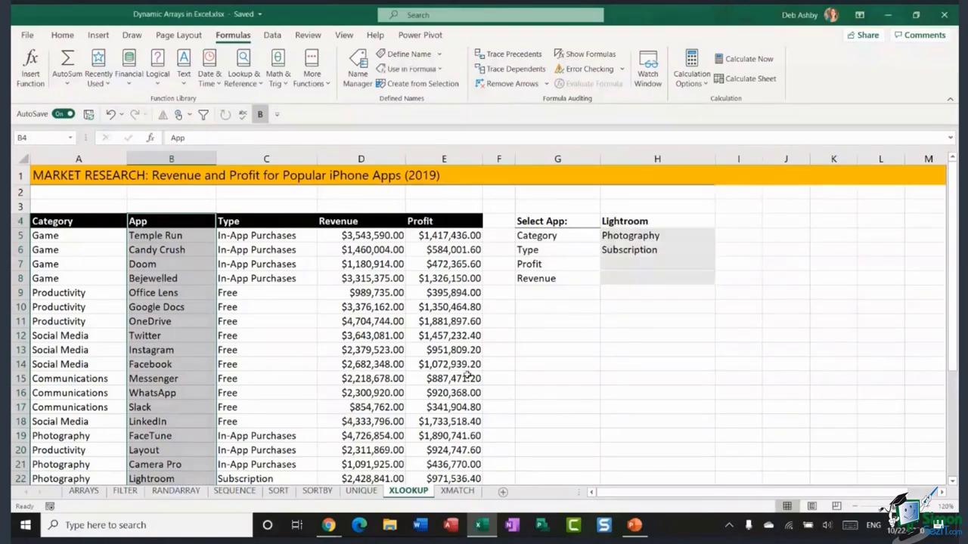
- Create the name Profit from the heading of E4:E33 the same way
click(438, 224)
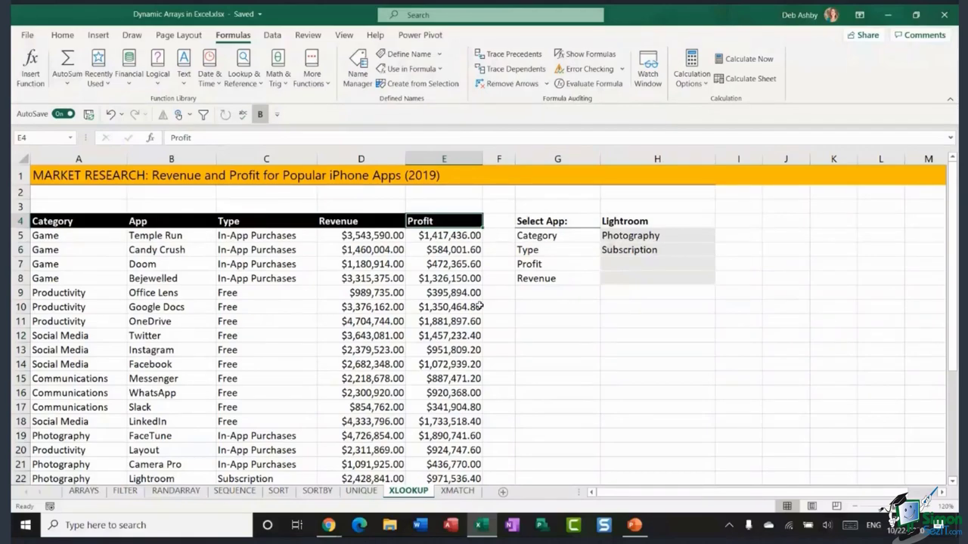
key(ctrl+shift+Down)
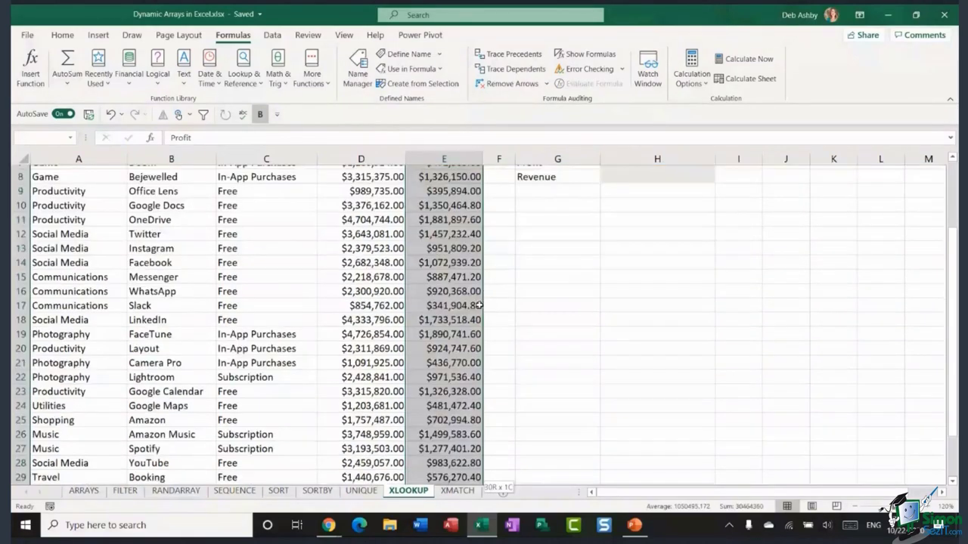
scroll(448, 278, up, 4)
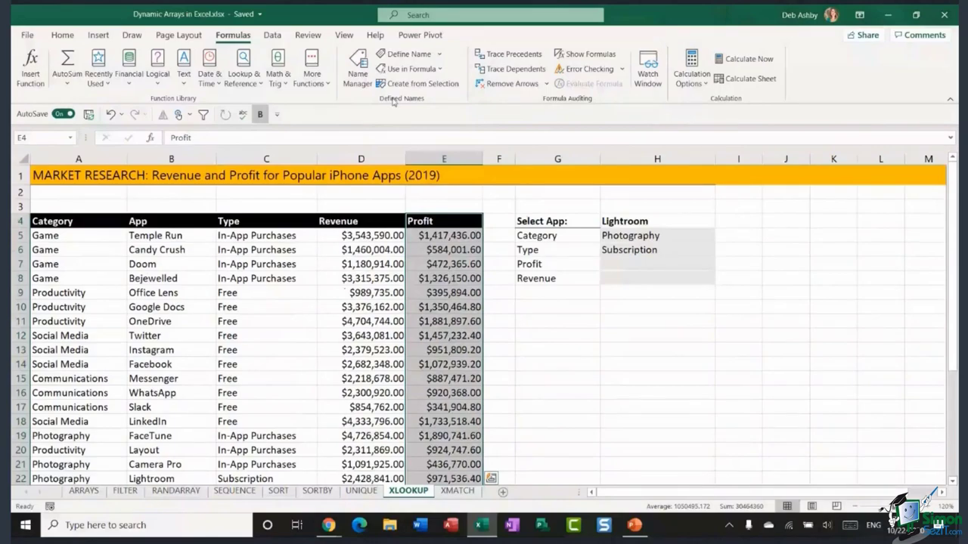
click(416, 84)
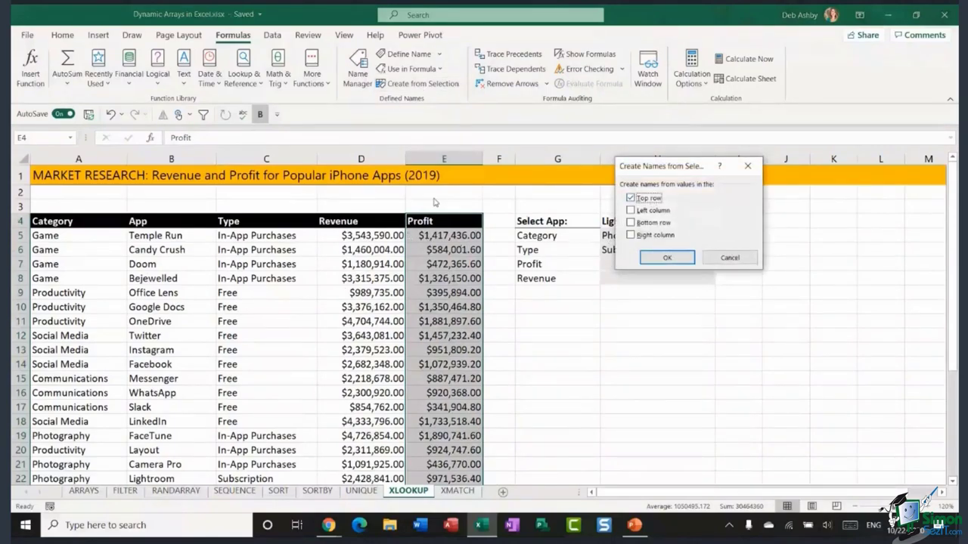
click(667, 259)
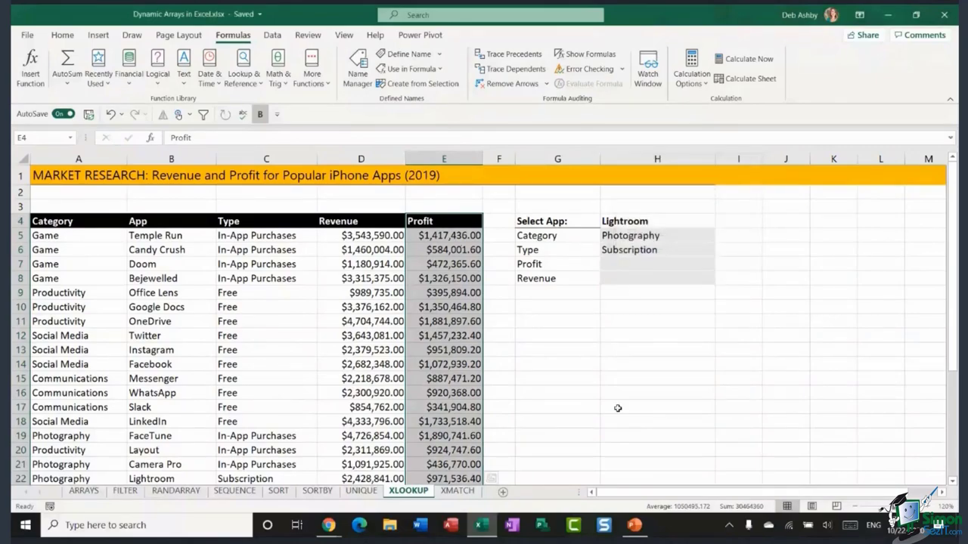
click(622, 351)
click(614, 263)
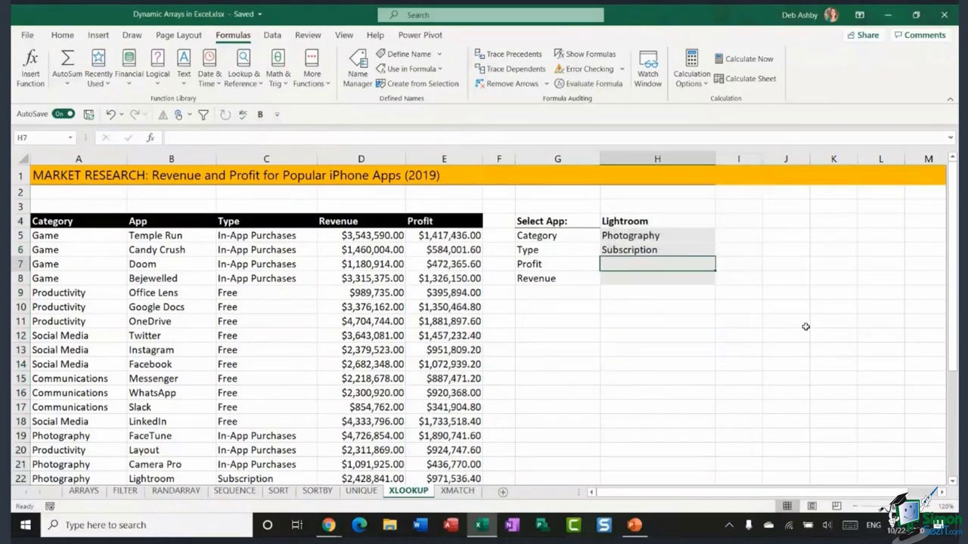
- Enter =XLOOKUP(H4,App,Profit) in H7, showing $971,536.40, and turn on Show Formulas
text(=XLLO)
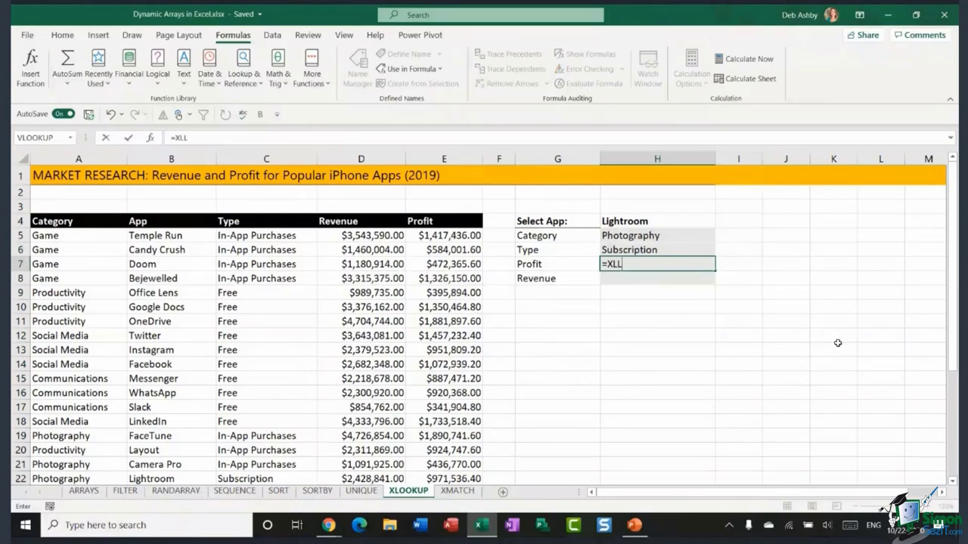
key(BackSpace)
key(BackSpace)
text(OOKU)
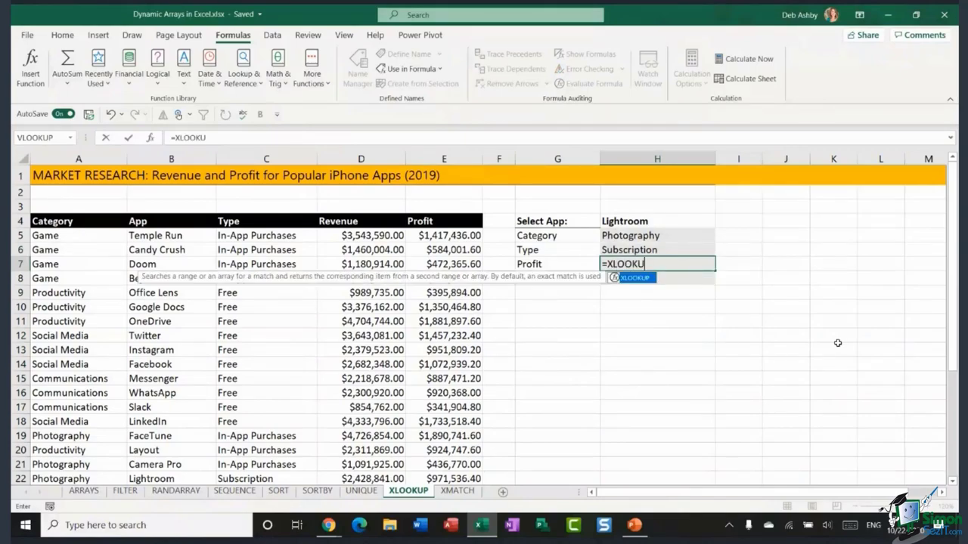
text(P()
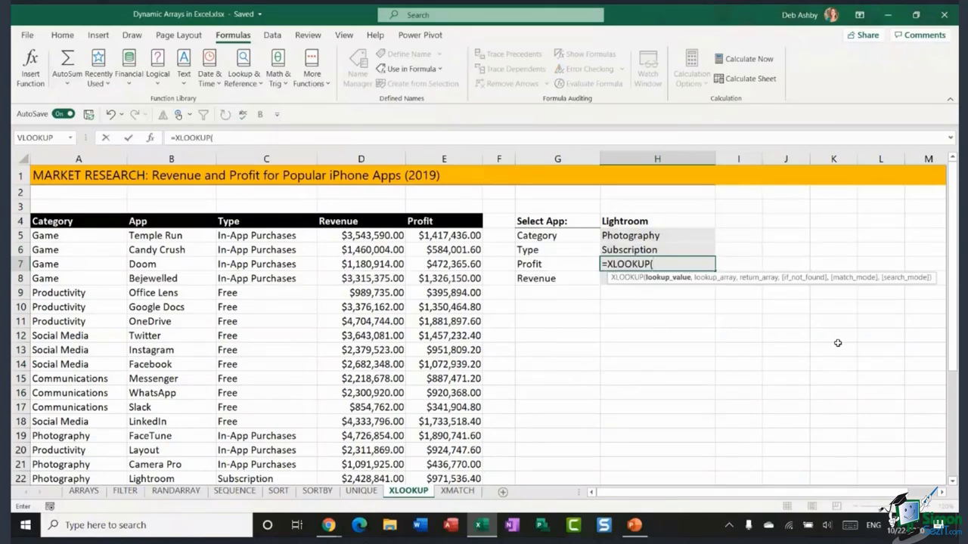
click(666, 224)
text(,)
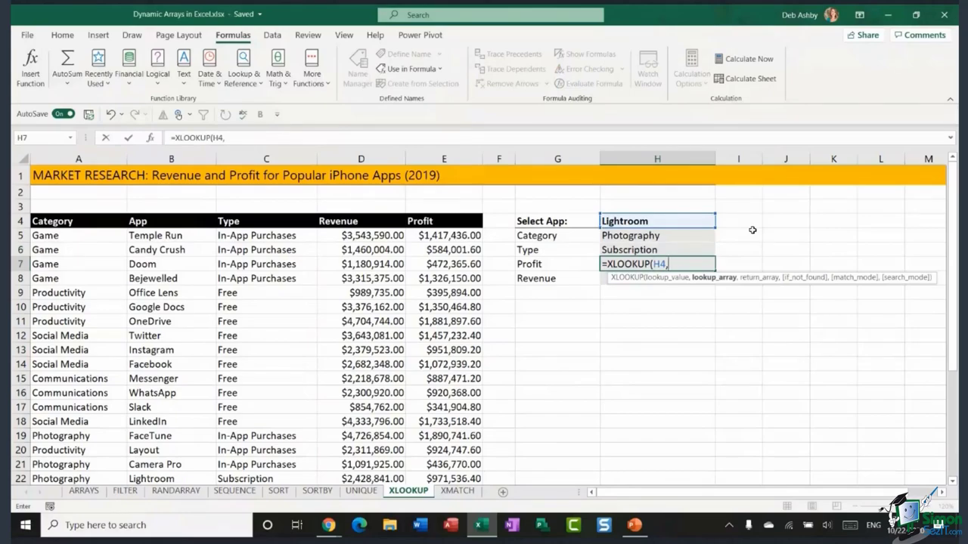
text(App)
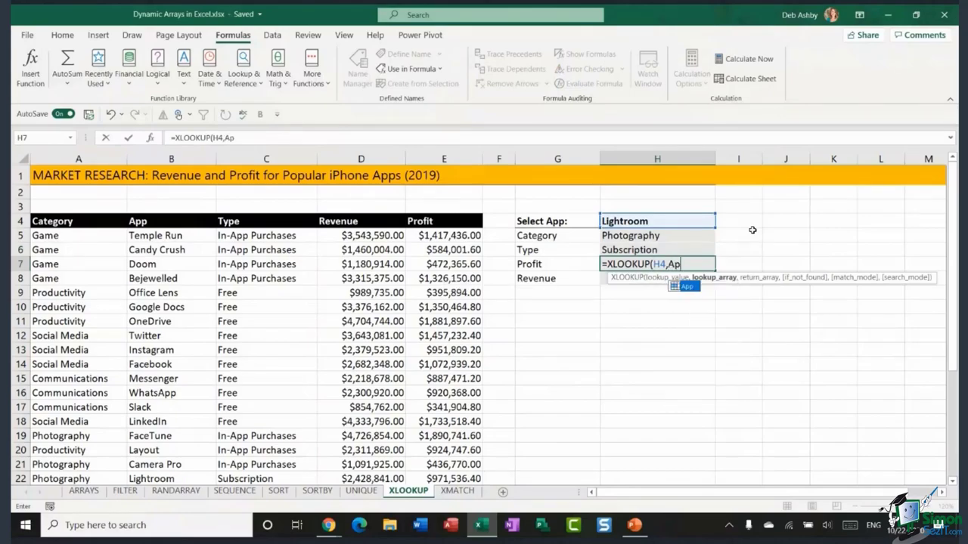
double_click(691, 288)
text(,)
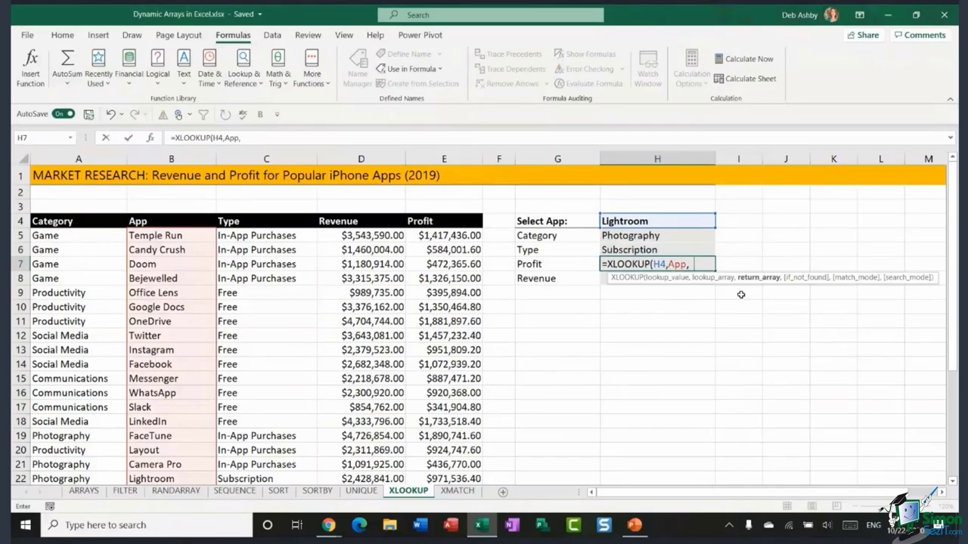
text(Pro)
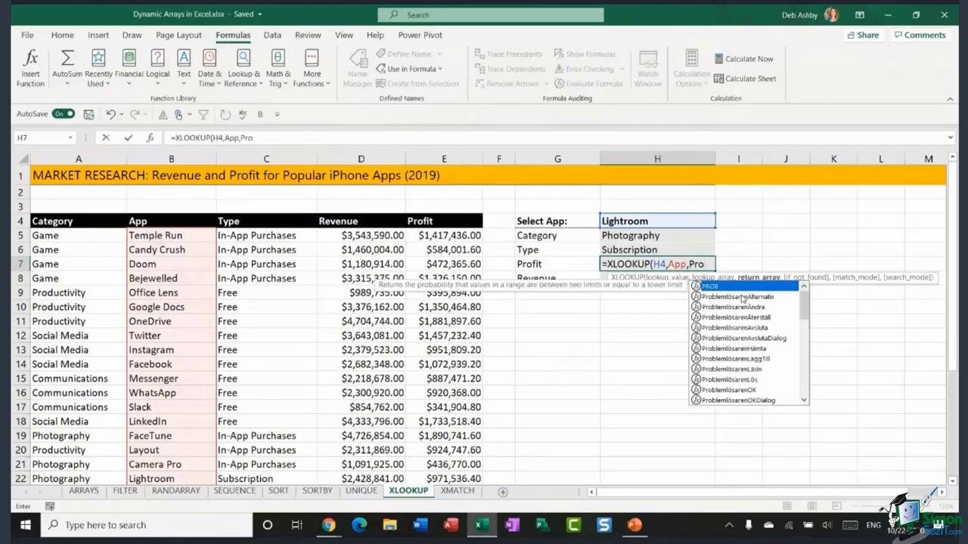
text(fit)
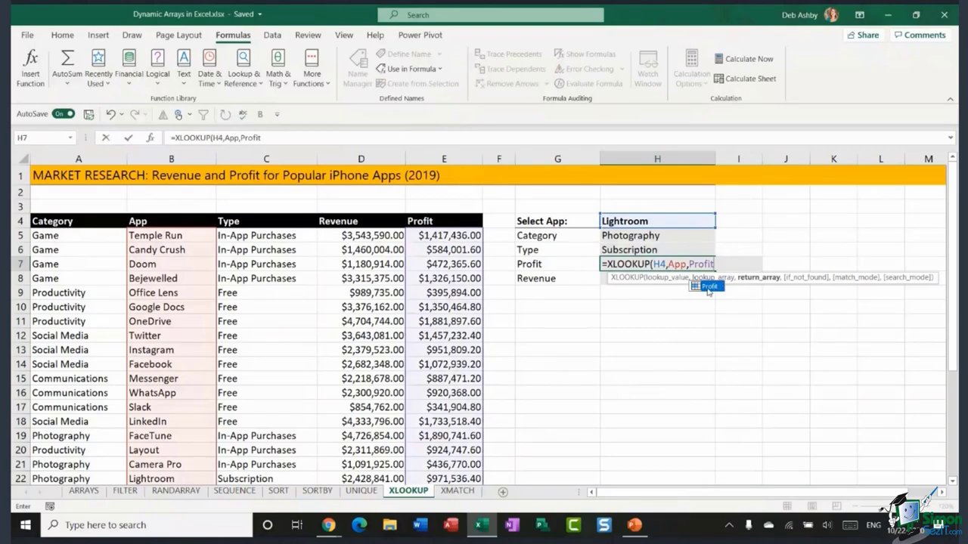
text())
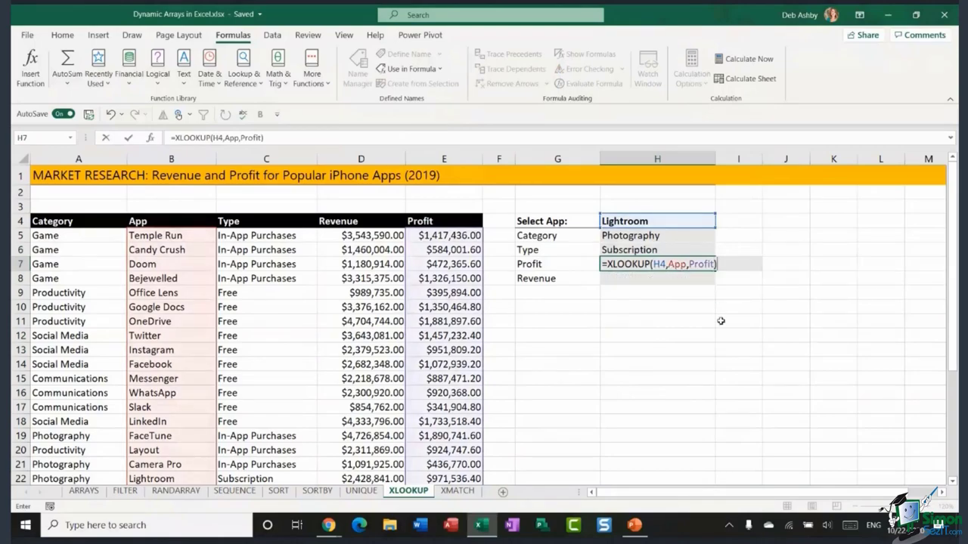
key(Return)
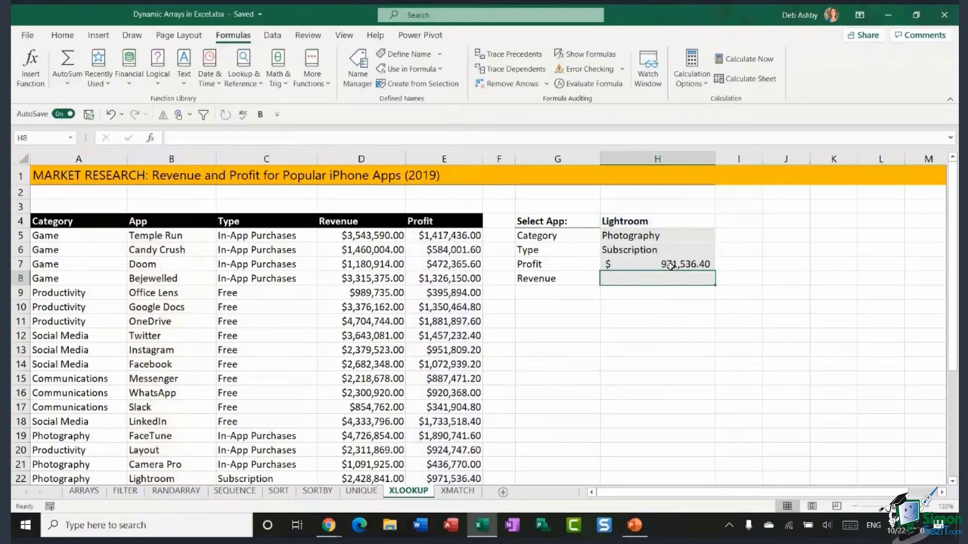
click(586, 54)
drag(724, 496, 862, 497)
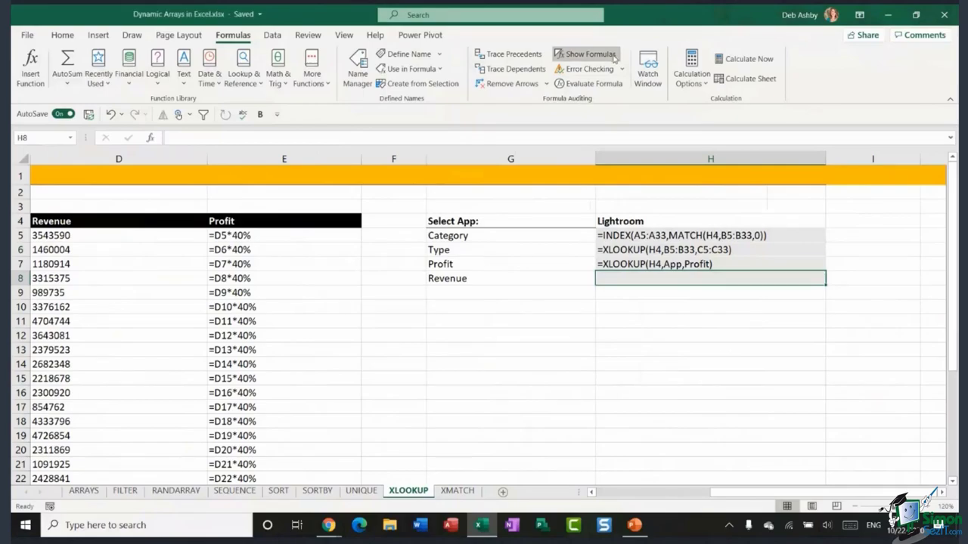
click(591, 55)
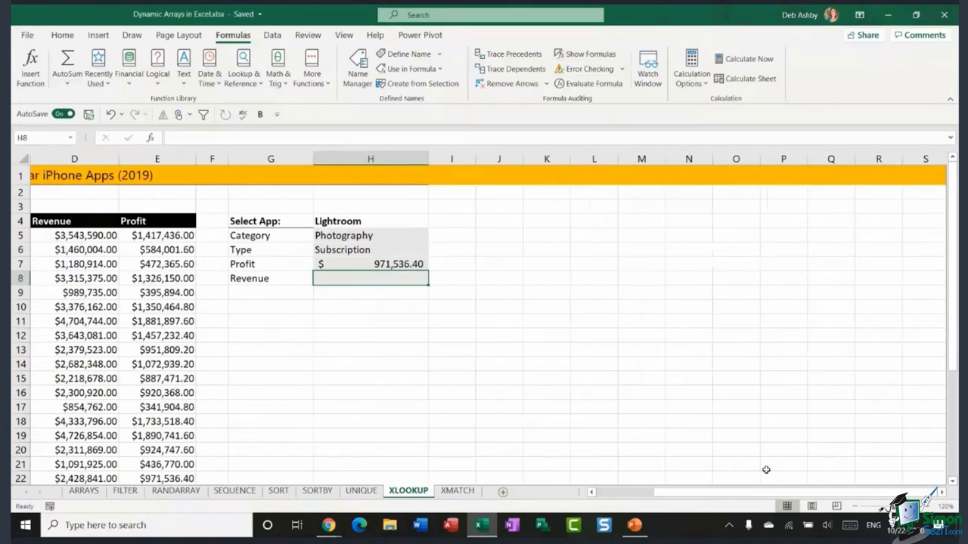
drag(732, 493, 667, 501)
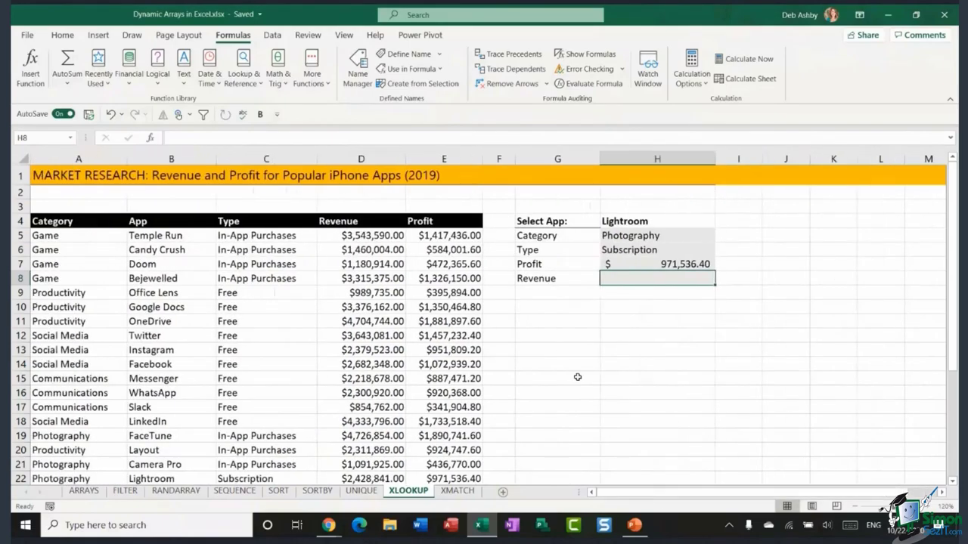
click(643, 324)
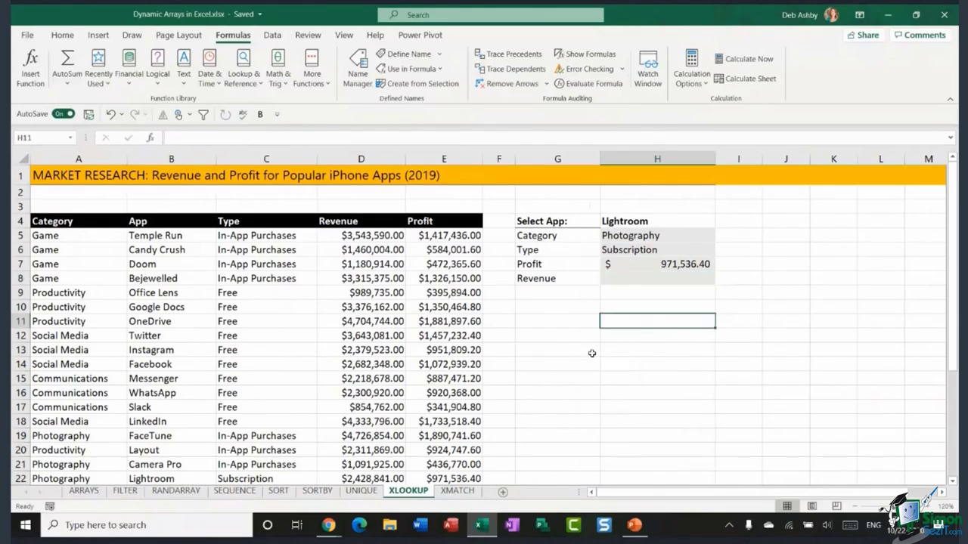
click(653, 307)
scroll(594, 347, down, 6)
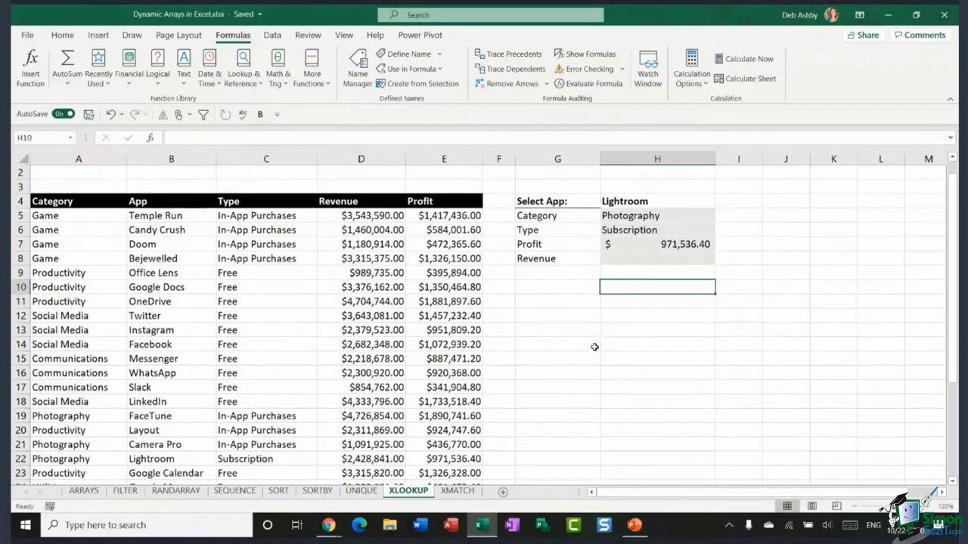
scroll(594, 347, down, 1)
scroll(594, 347, up, 1)
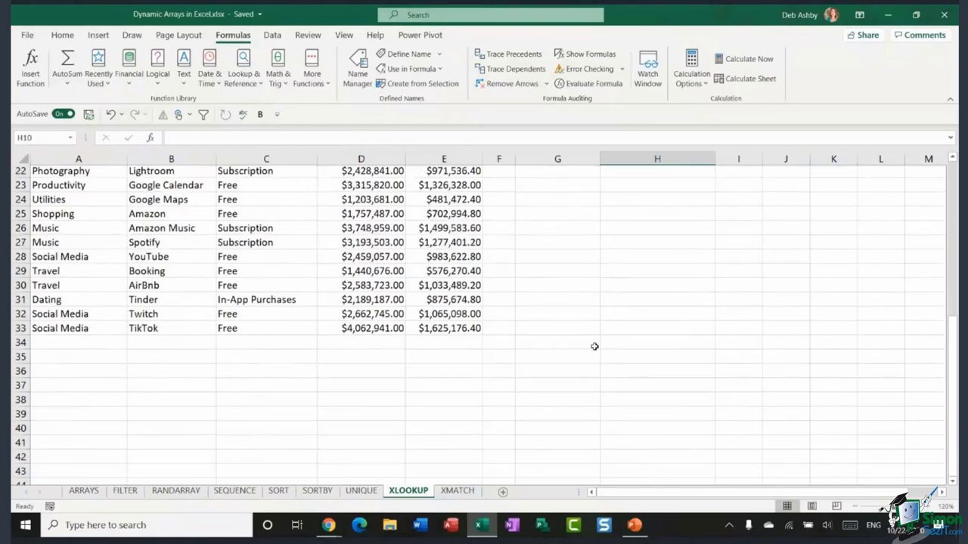
scroll(594, 346, up, 7)
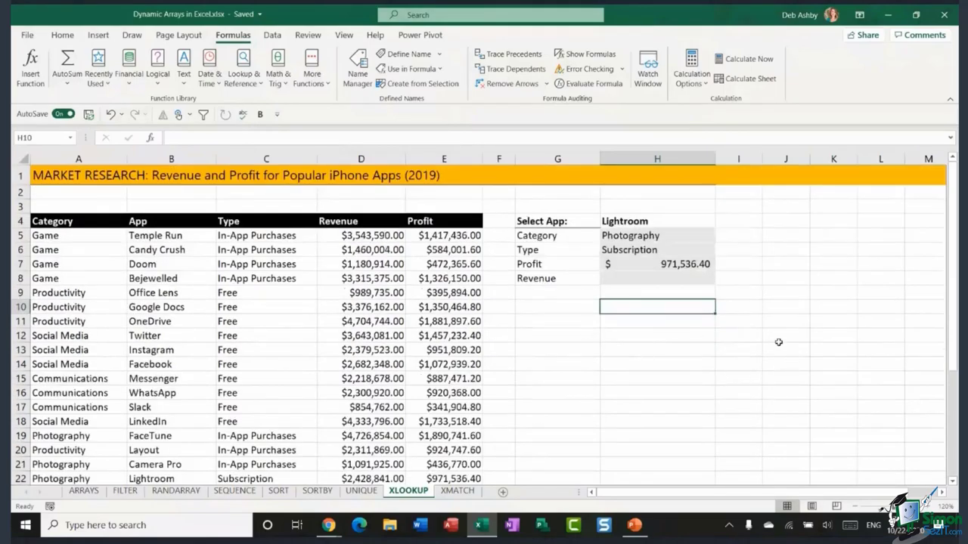
click(650, 330)
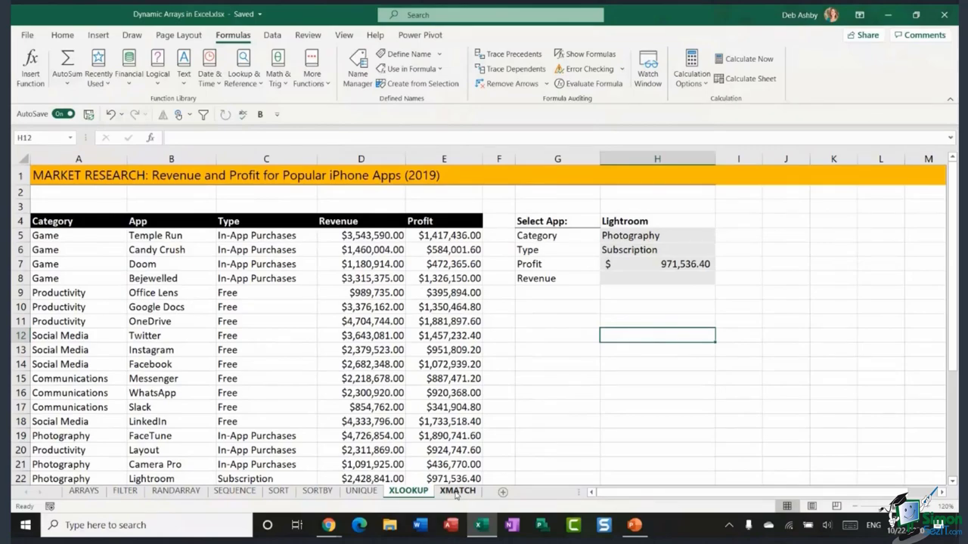
- Switch to the XMATCH sheet and widen column F slightly
click(457, 491)
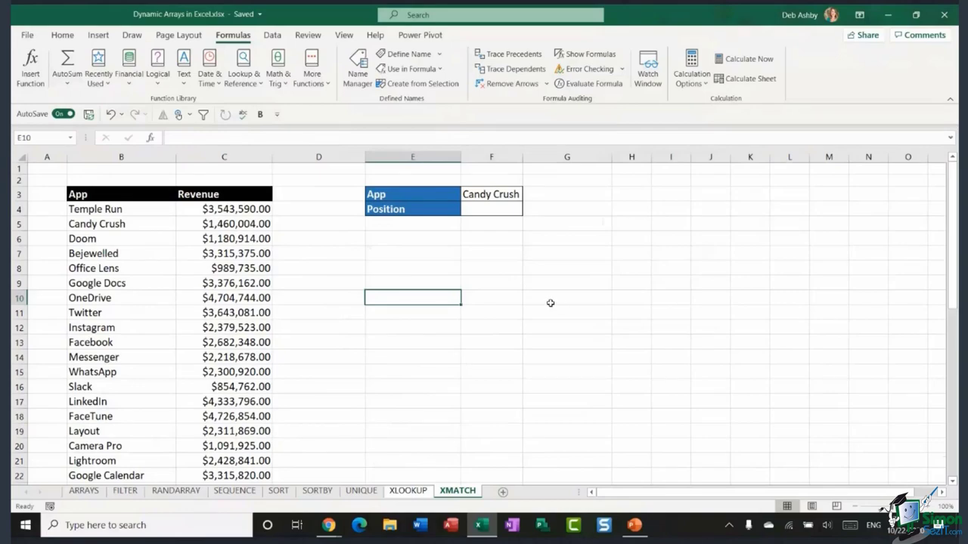
scroll(551, 304, down, 10)
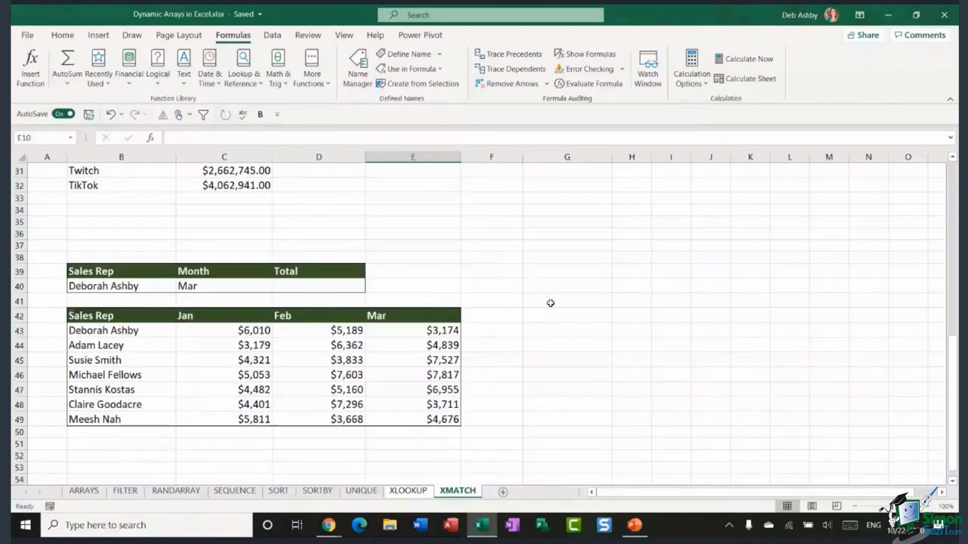
scroll(551, 303, up, 10)
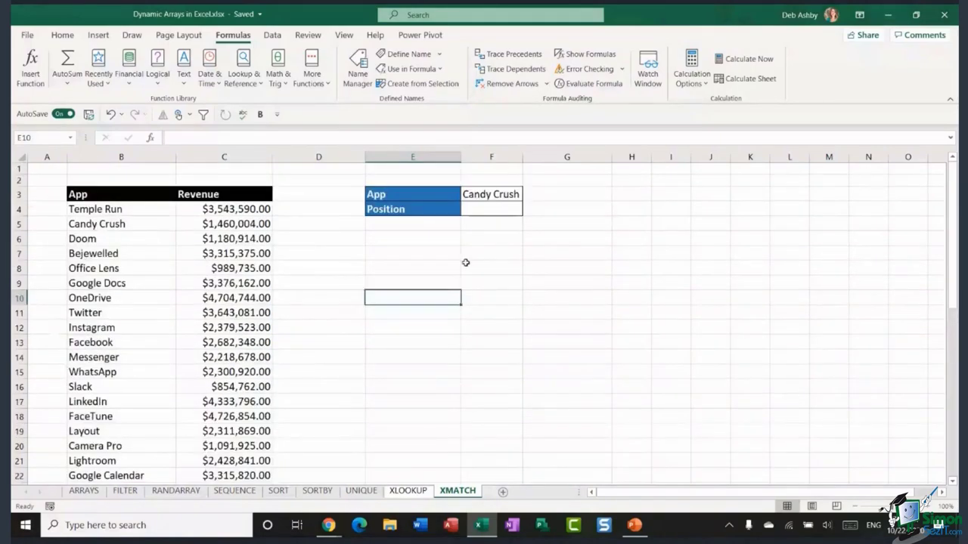
click(466, 262)
drag(121, 209, 122, 211)
drag(524, 156, 534, 157)
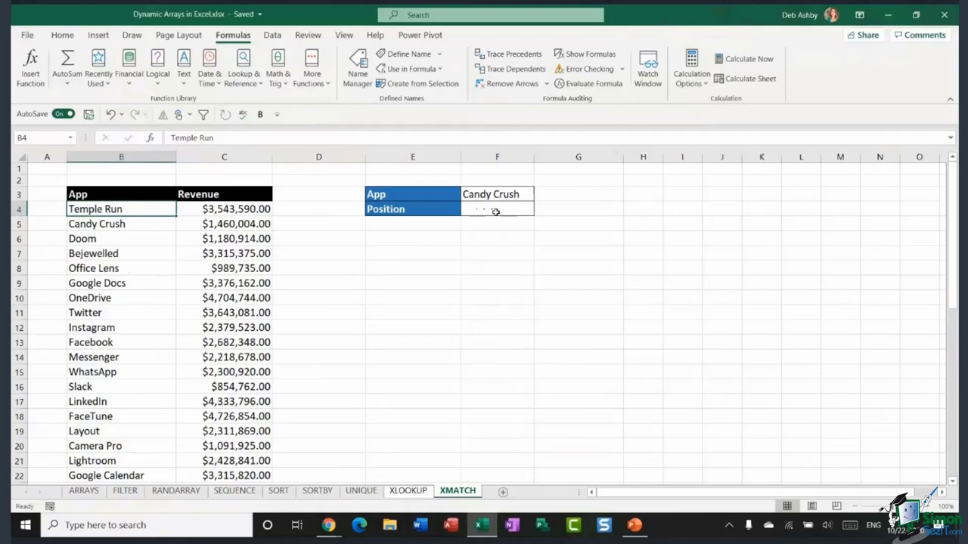
- Point out the App and Position labels, the Candy Crush value and its entry in the list
drag(378, 195, 499, 210)
click(512, 195)
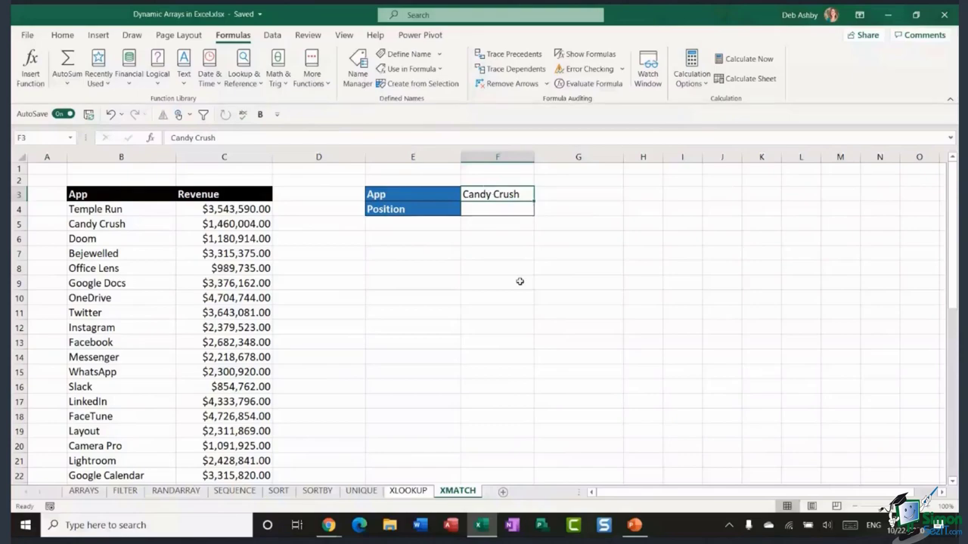
click(491, 209)
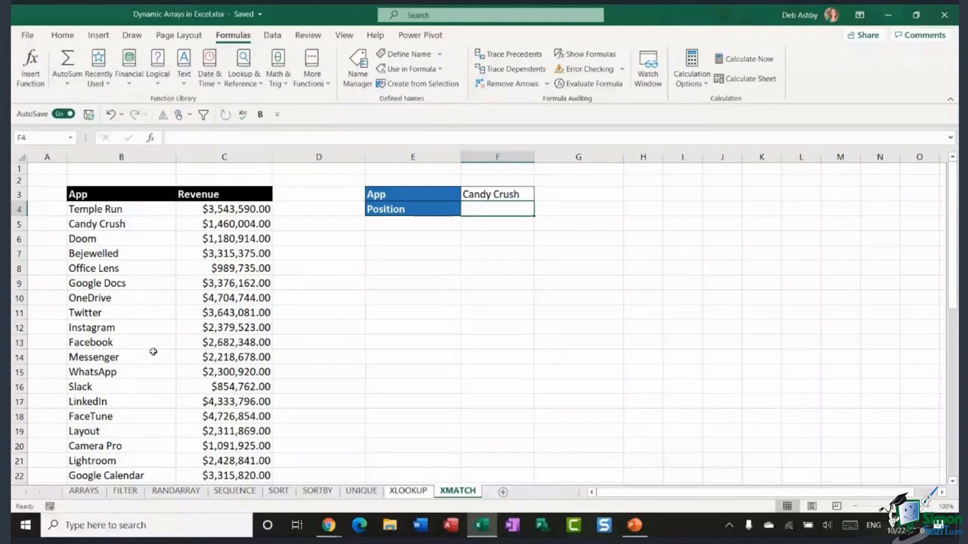
click(514, 192)
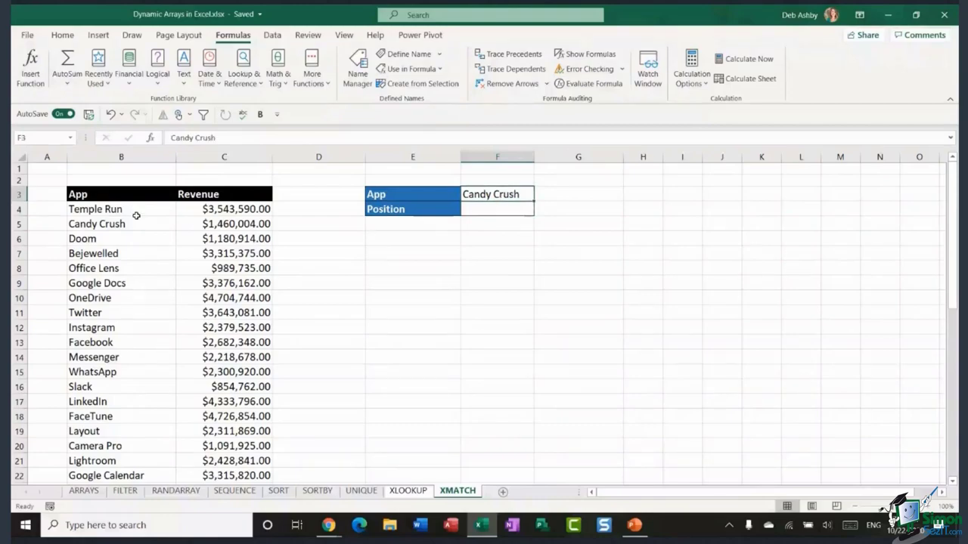
click(511, 210)
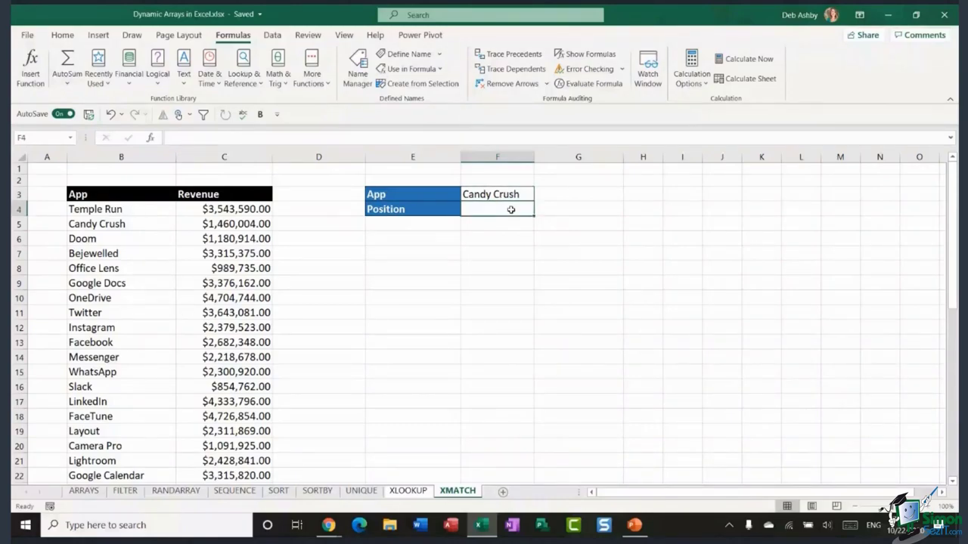
click(146, 225)
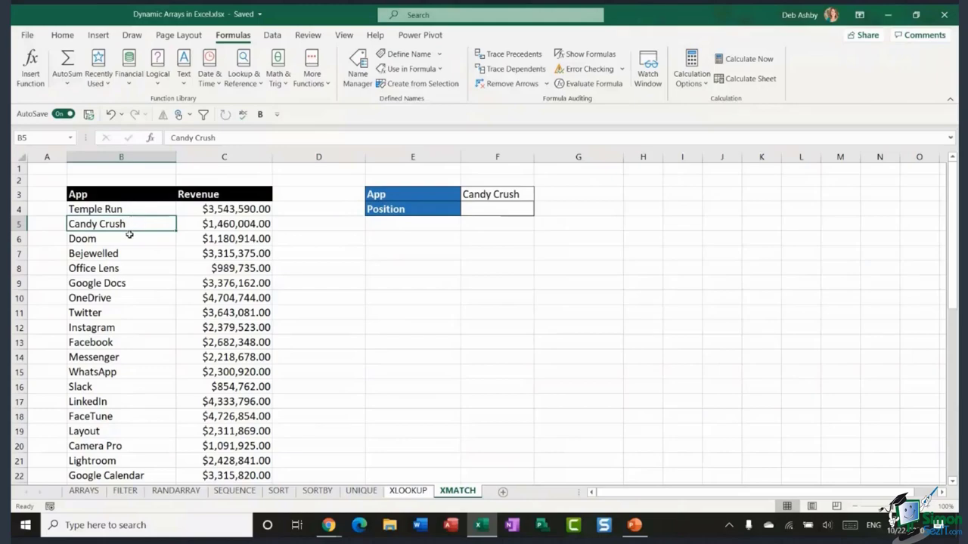
click(499, 210)
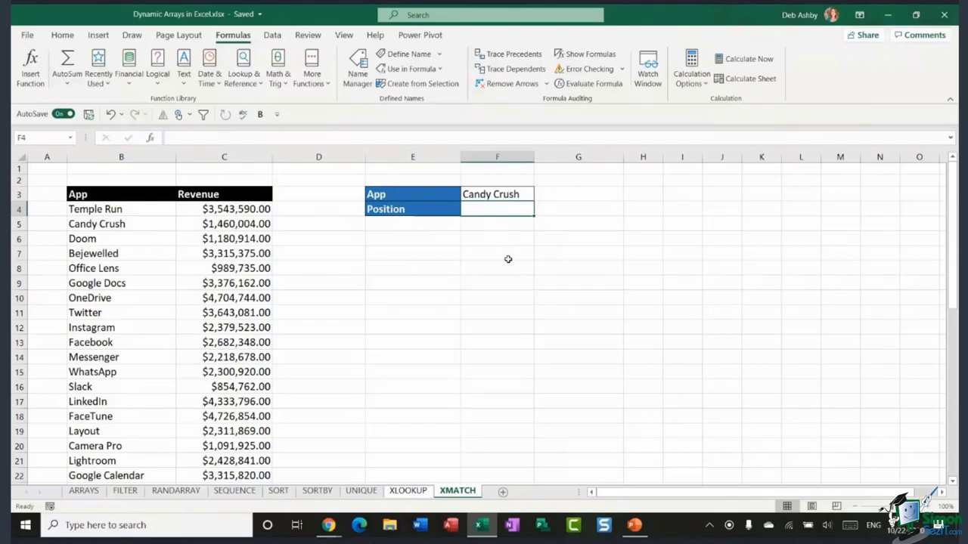
- Enter =XMATCH(F3,B4:B32,0) in F4, returning position 2 for Candy Crush
text(=XM)
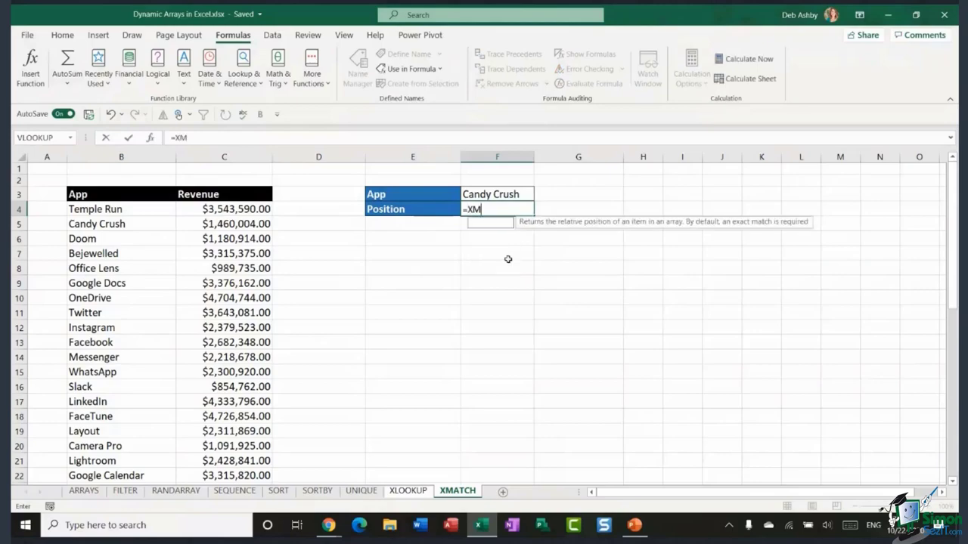
text(ATCH()
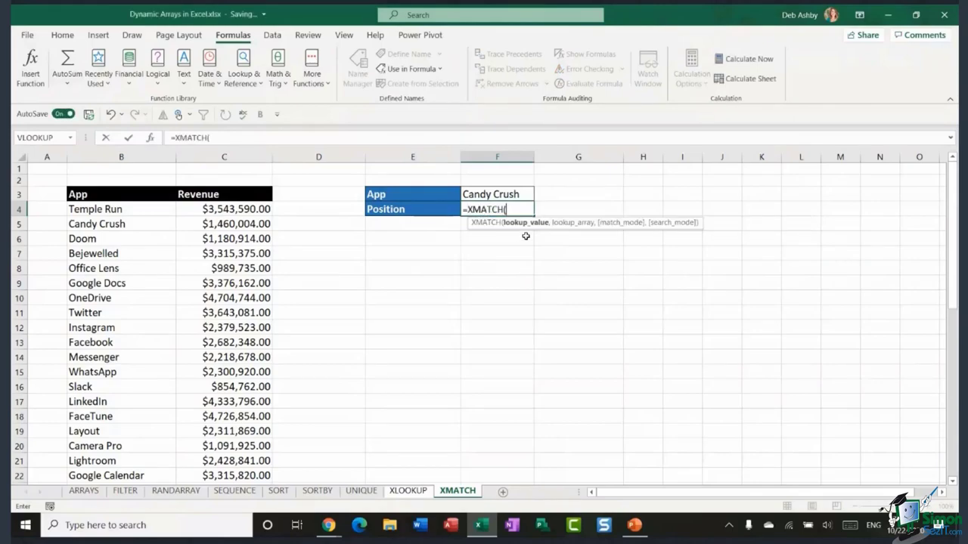
click(520, 196)
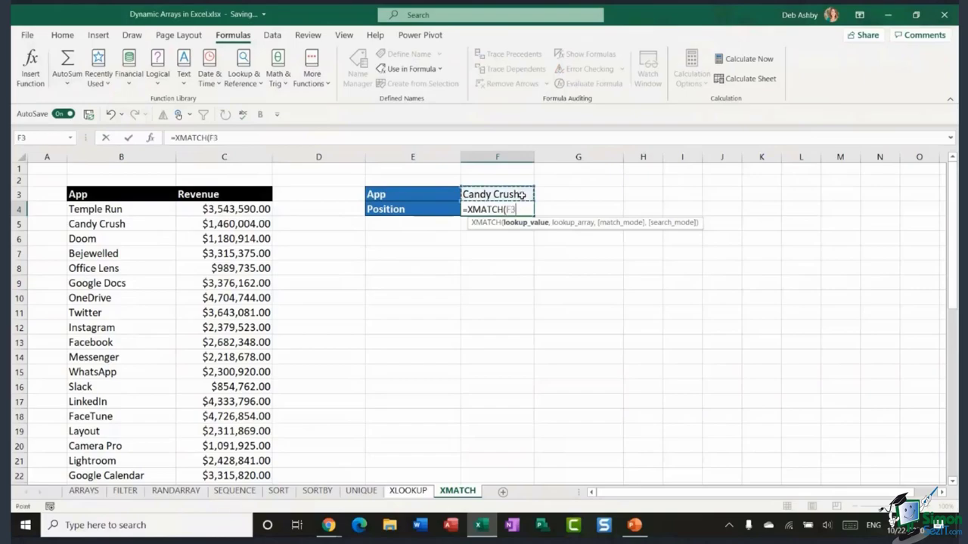
text(,)
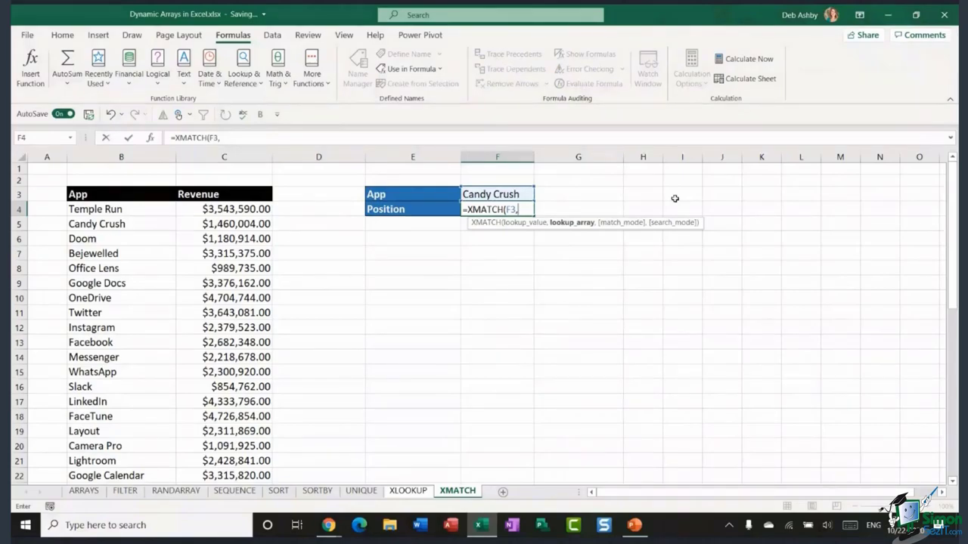
drag(134, 214, 134, 455)
scroll(439, 298, up, 4)
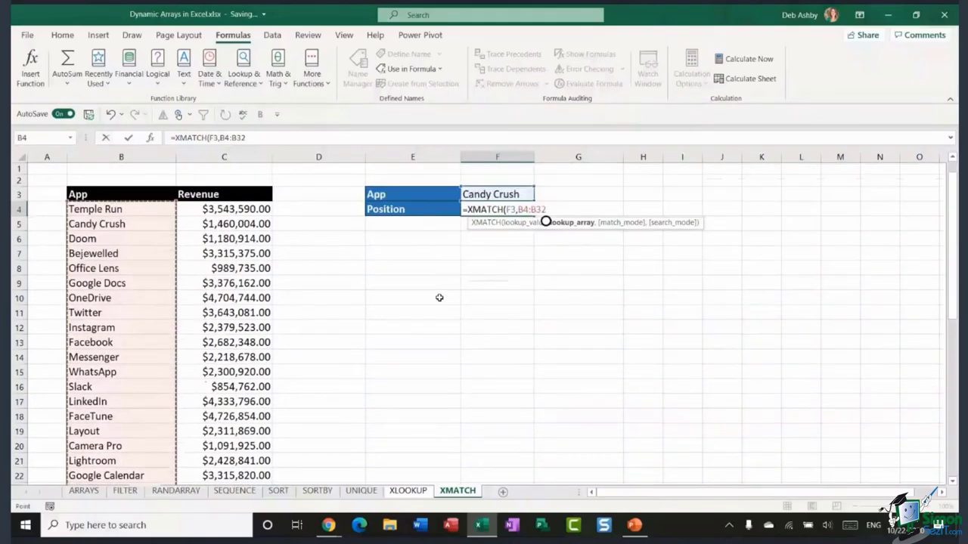
text(,)
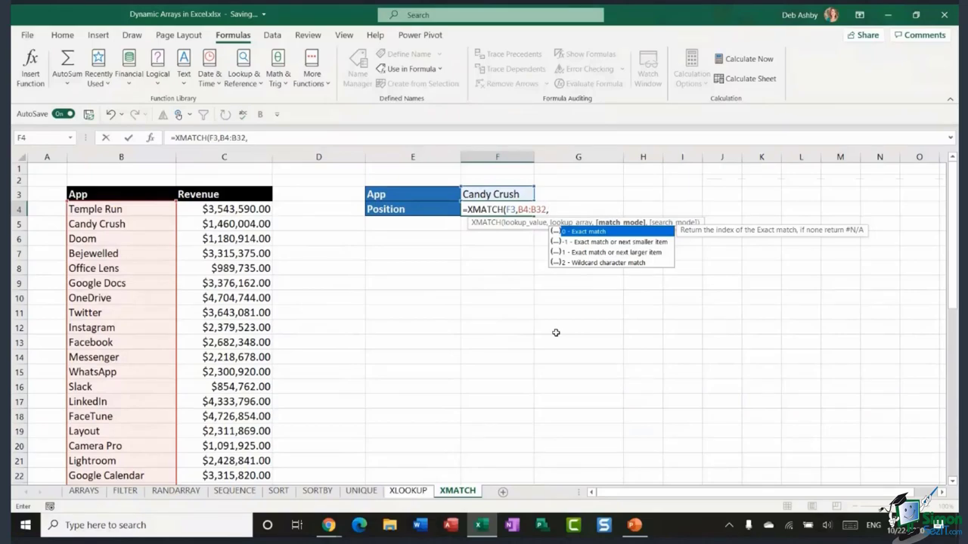
text(0))
key(Return)
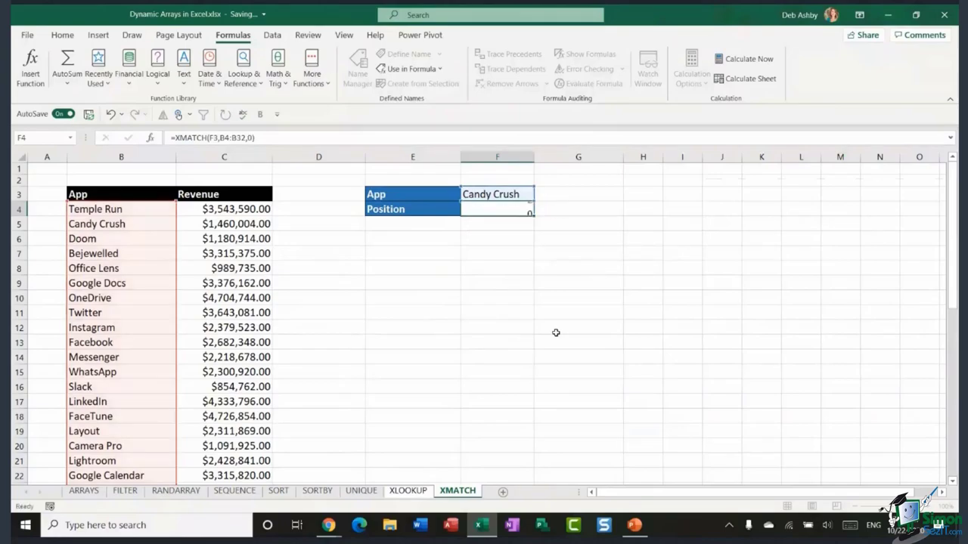
click(508, 212)
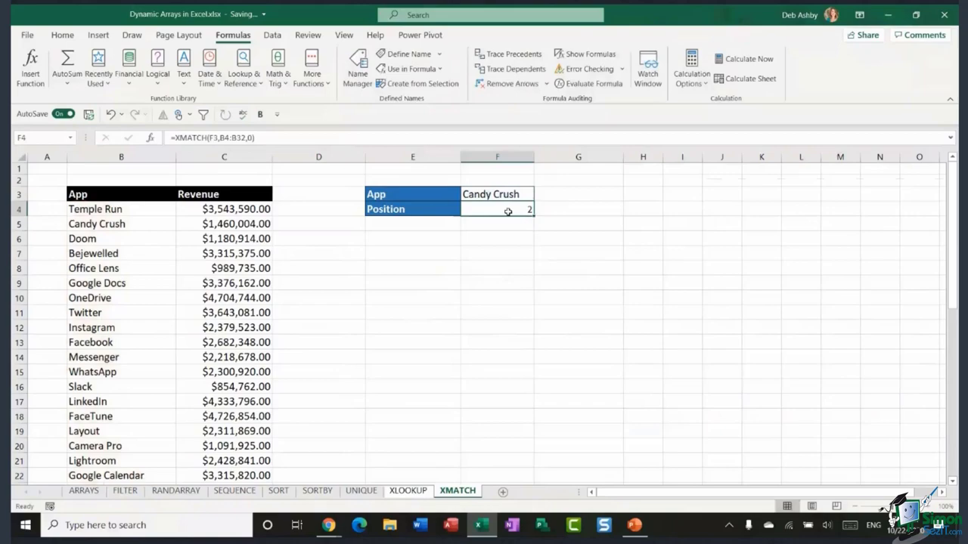
- Overwrite the Google Maps entry in the app list with a duplicate 'Candy Crush'
click(155, 227)
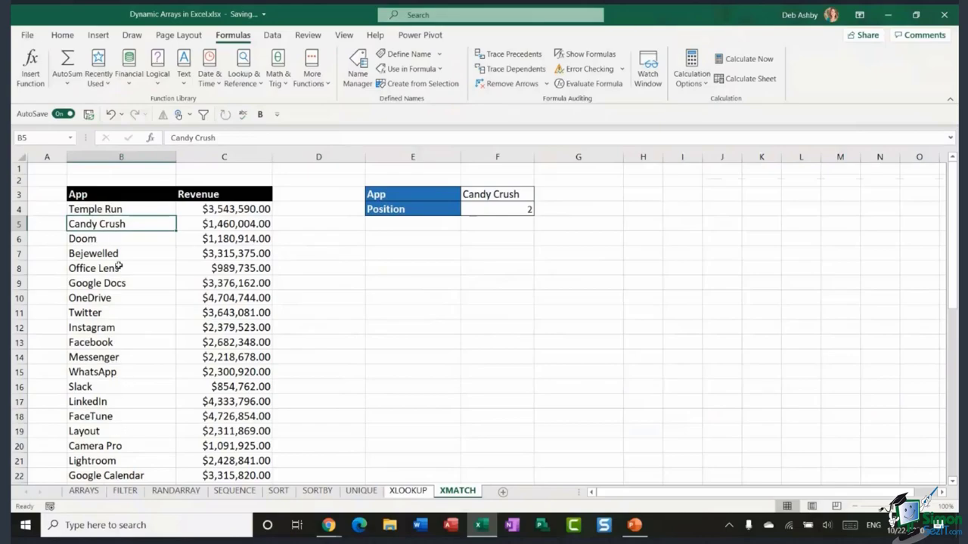
scroll(137, 341, down, 3)
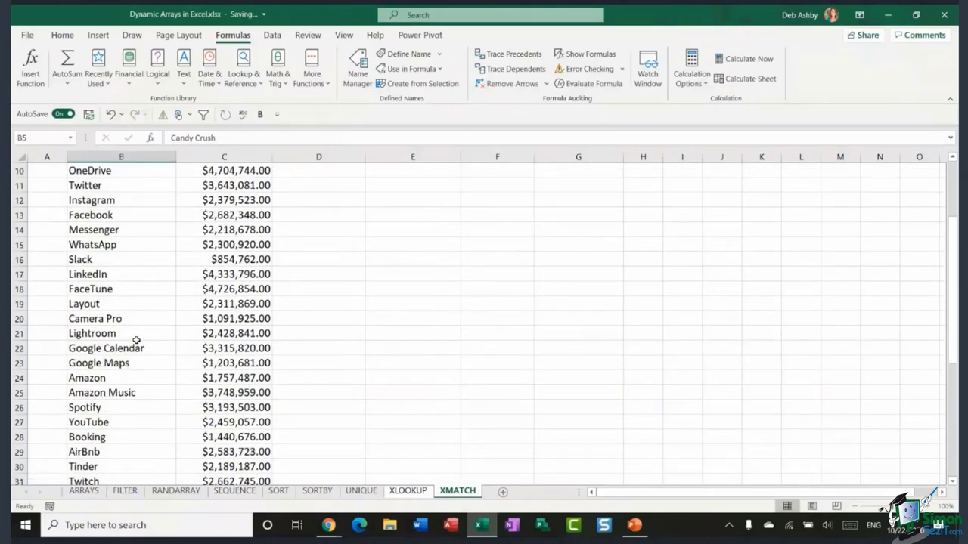
click(155, 368)
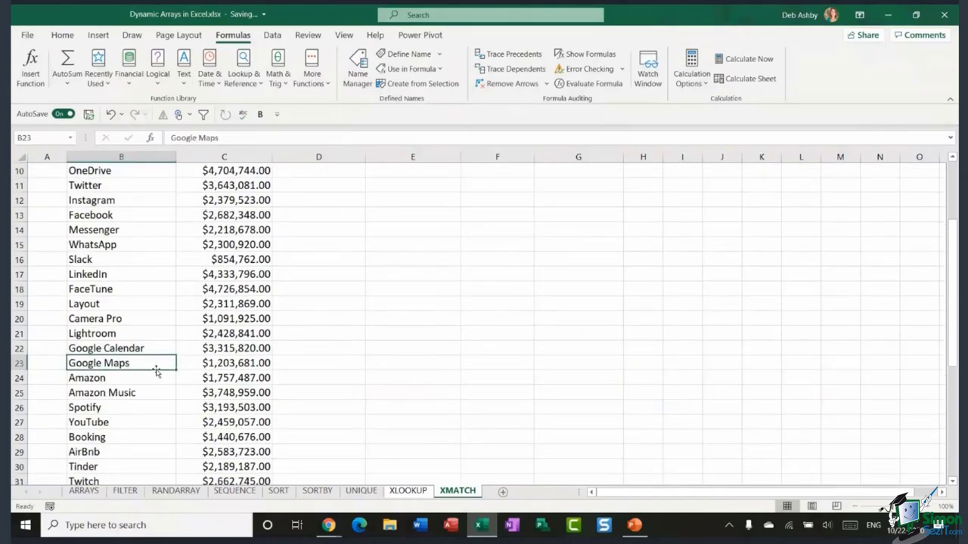
text(Candy Crush)
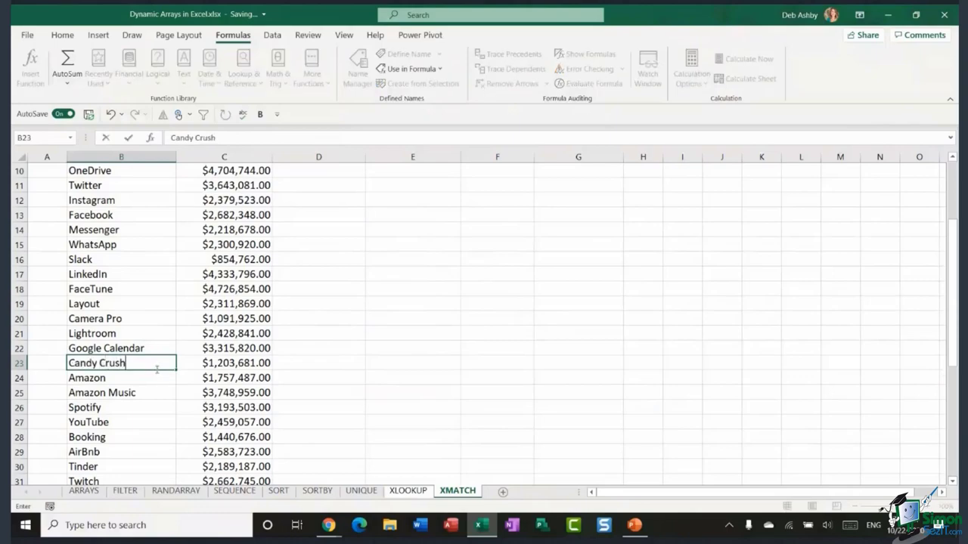
click(154, 300)
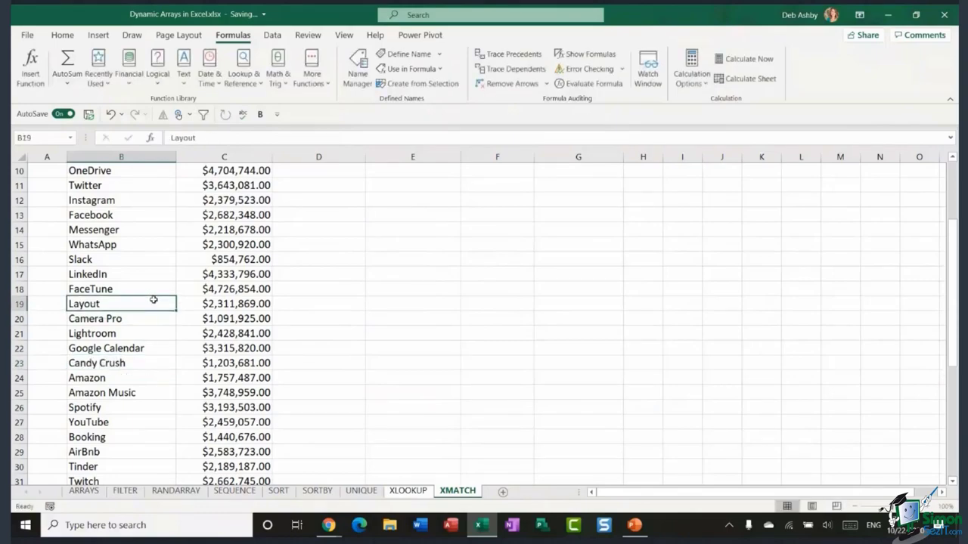
scroll(153, 301, up, 3)
- Point out the second Candy Crush entry, then delete the XMATCH formula from F4
click(479, 210)
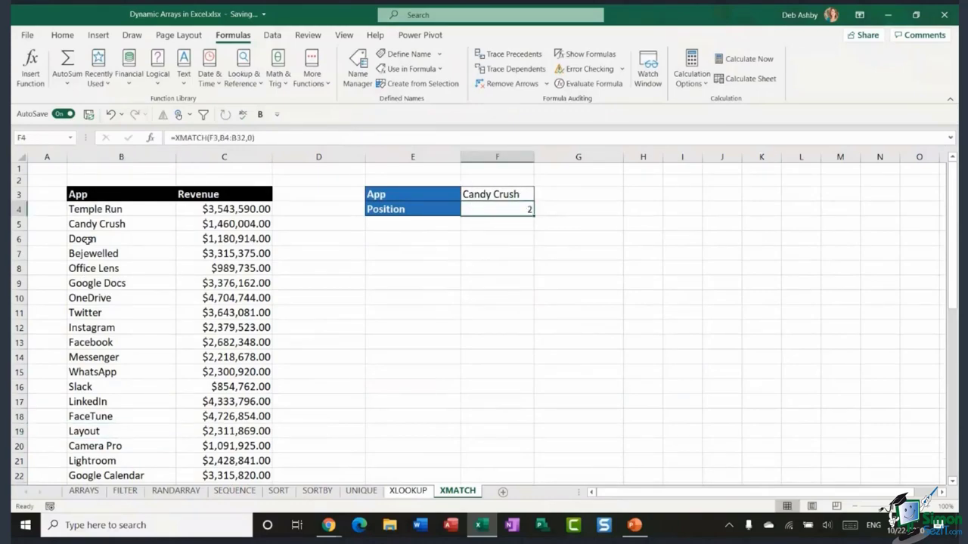
scroll(111, 259, down, 3)
scroll(111, 258, down, 1)
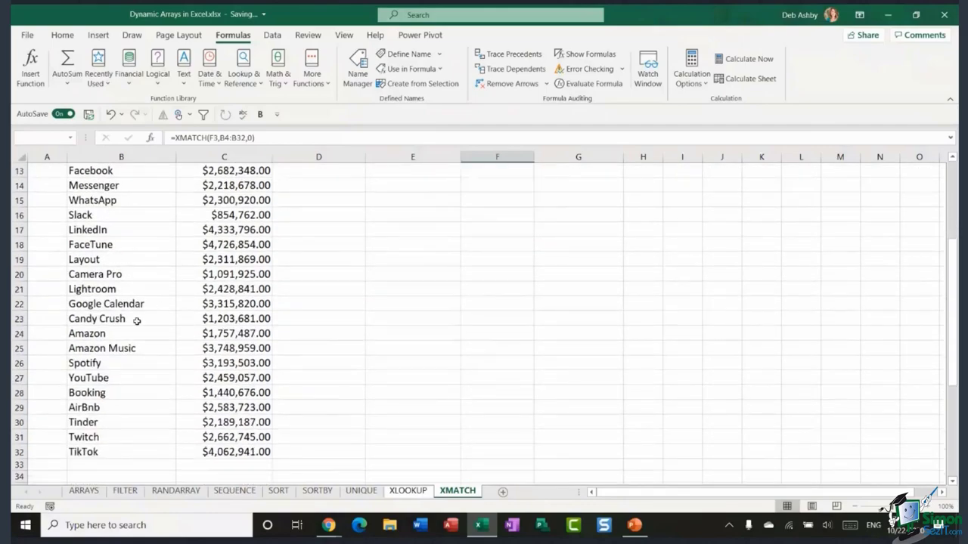
click(108, 320)
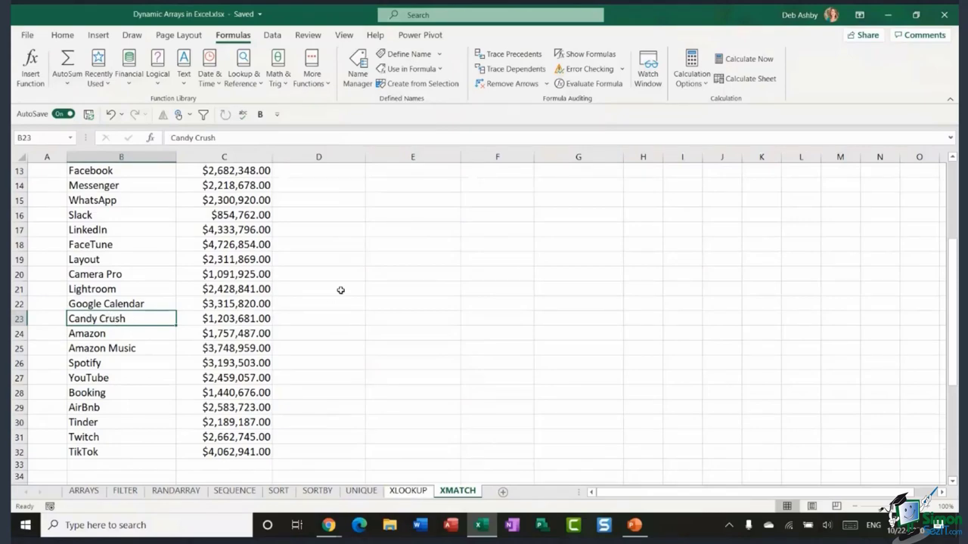
scroll(339, 288, up, 4)
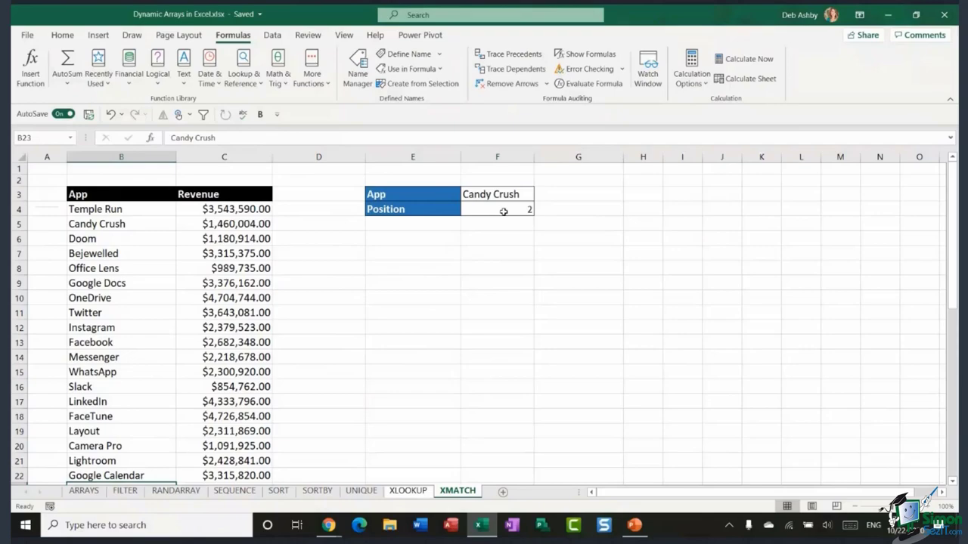
click(505, 211)
key(Delete)
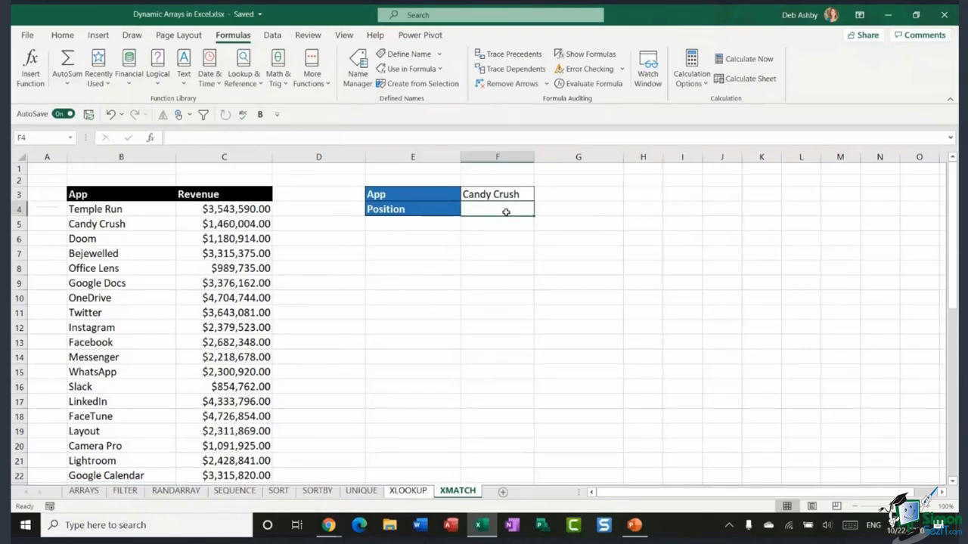
- Enter =XMATCH(F3,B4:B32,0,-1) in F4 so Candy Crush's last-to-first position shows 20
scroll(196, 300, down, 6)
scroll(196, 300, up, 2)
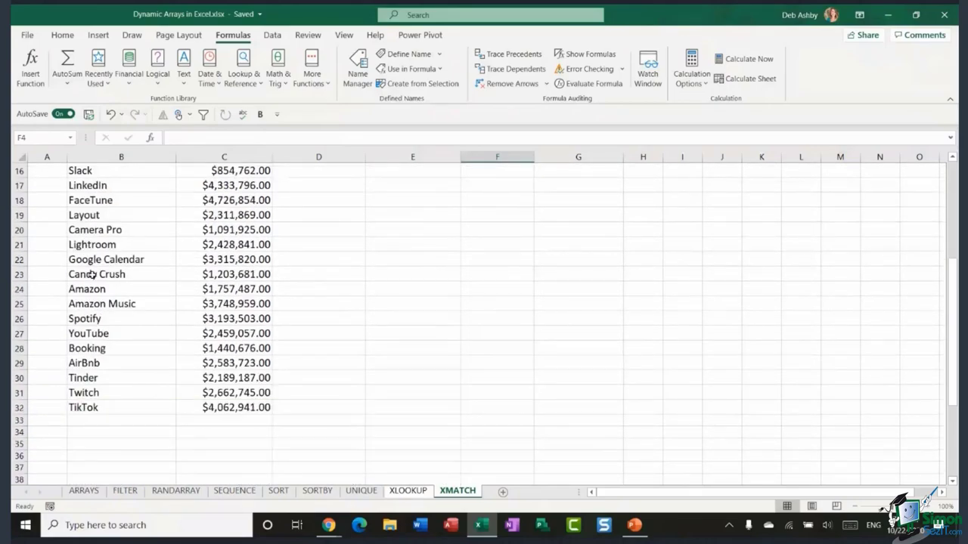
scroll(298, 269, up, 5)
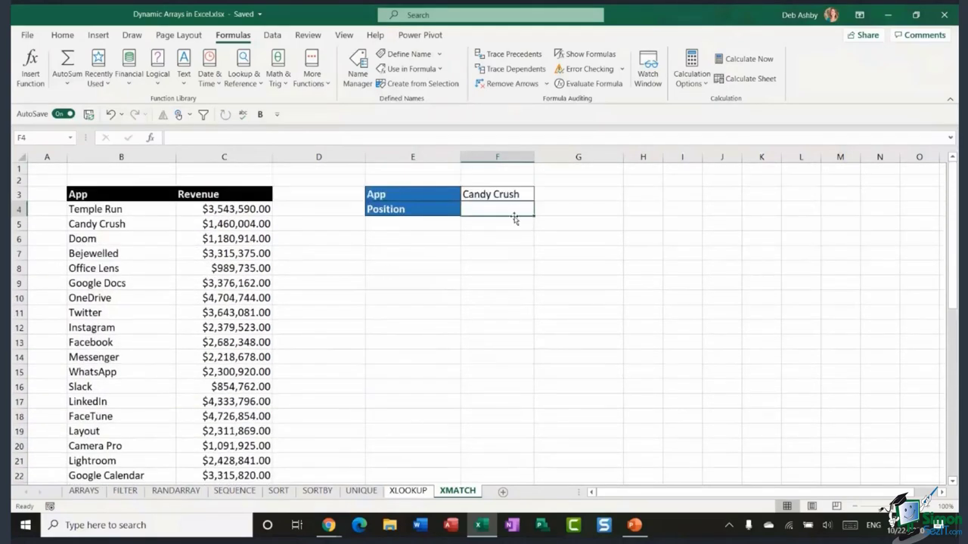
text(=X)
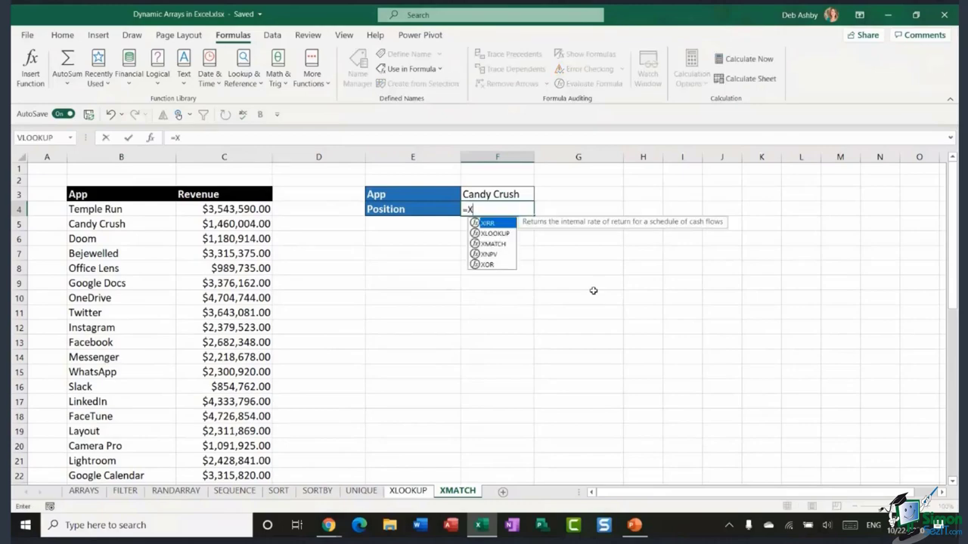
text(MATCH()
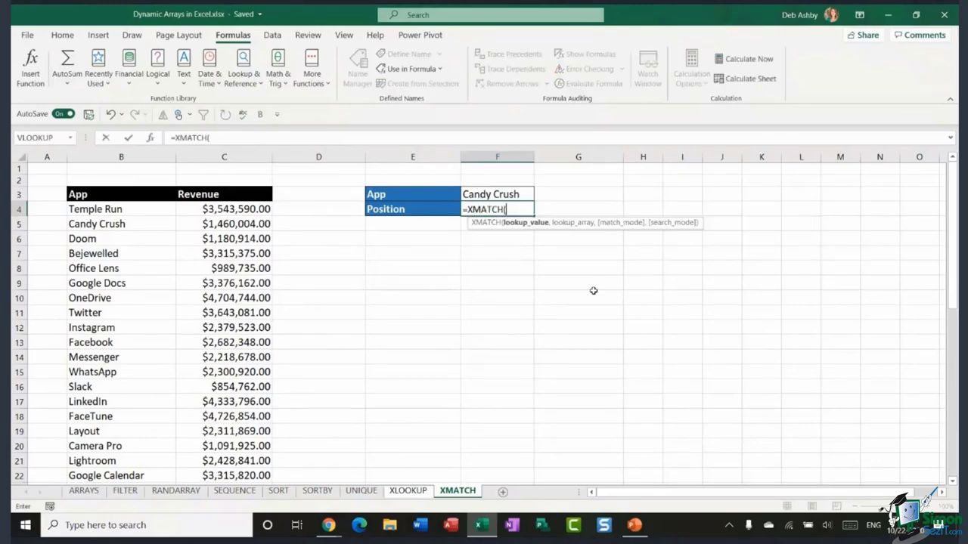
click(523, 195)
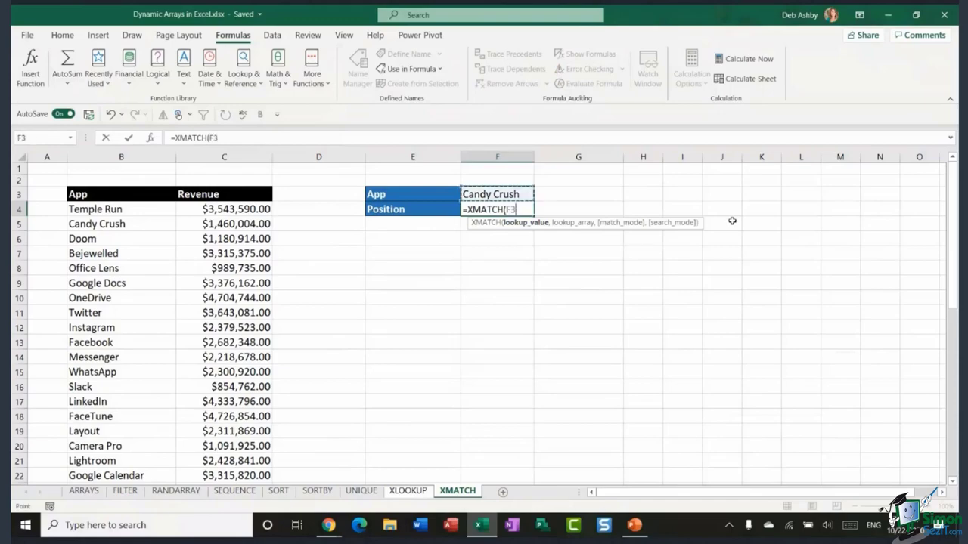
text(,)
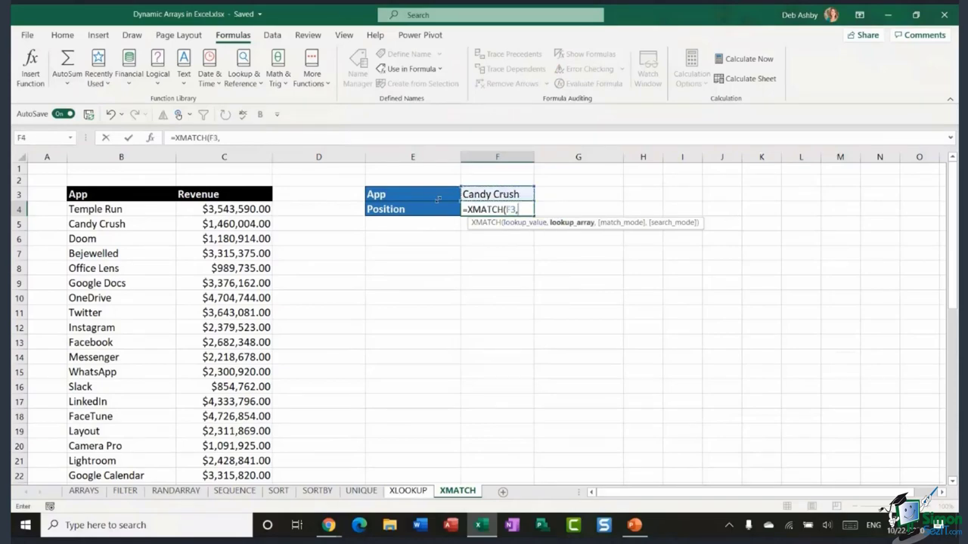
drag(141, 209, 121, 437)
text(,)
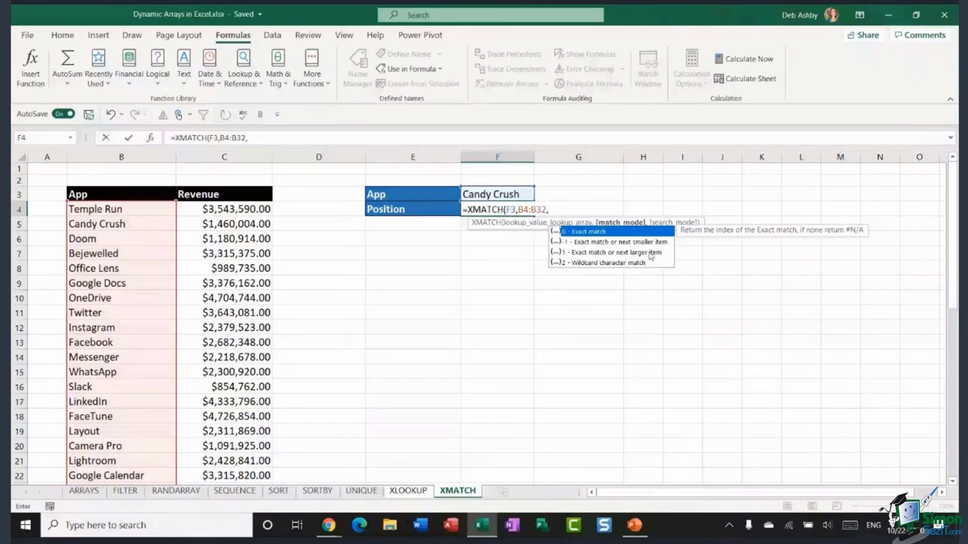
text(0,)
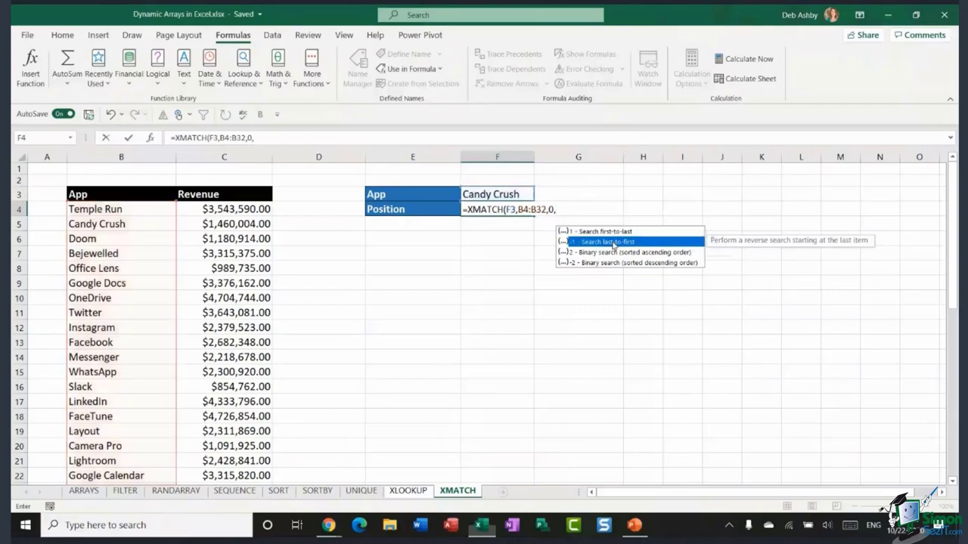
double_click(611, 242)
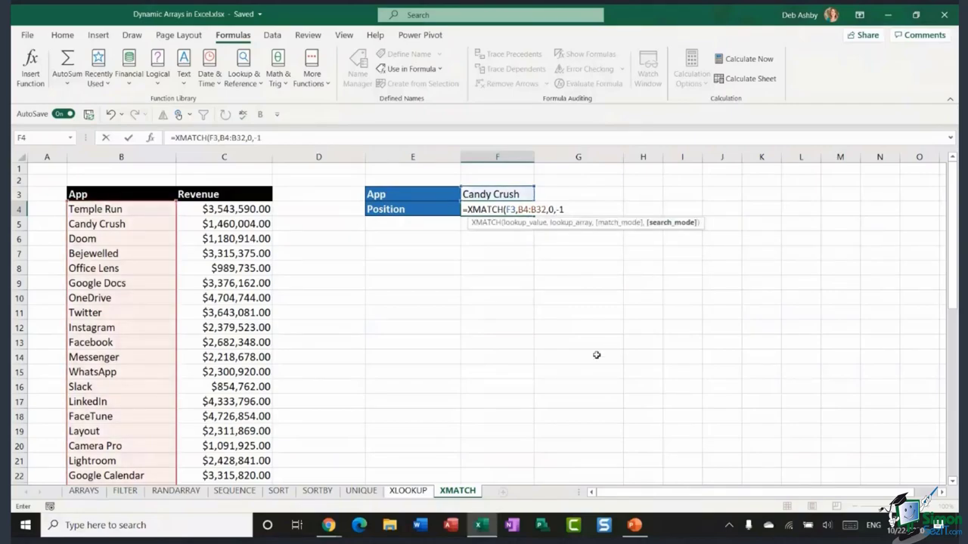
key(Return)
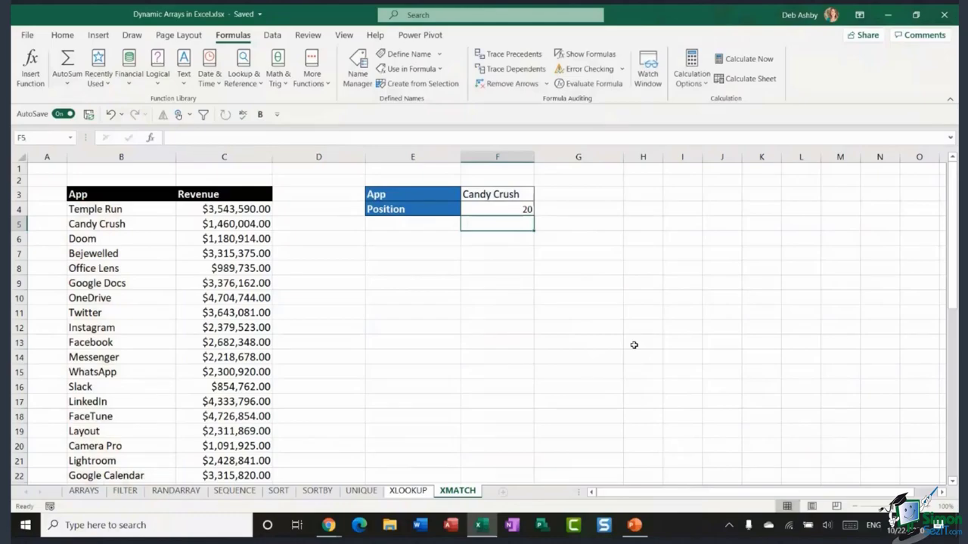
- Scroll down to the Sales Rep/Month/Total lookup block around rows 39–49
scroll(143, 398, down, 6)
scroll(114, 315, up, 3)
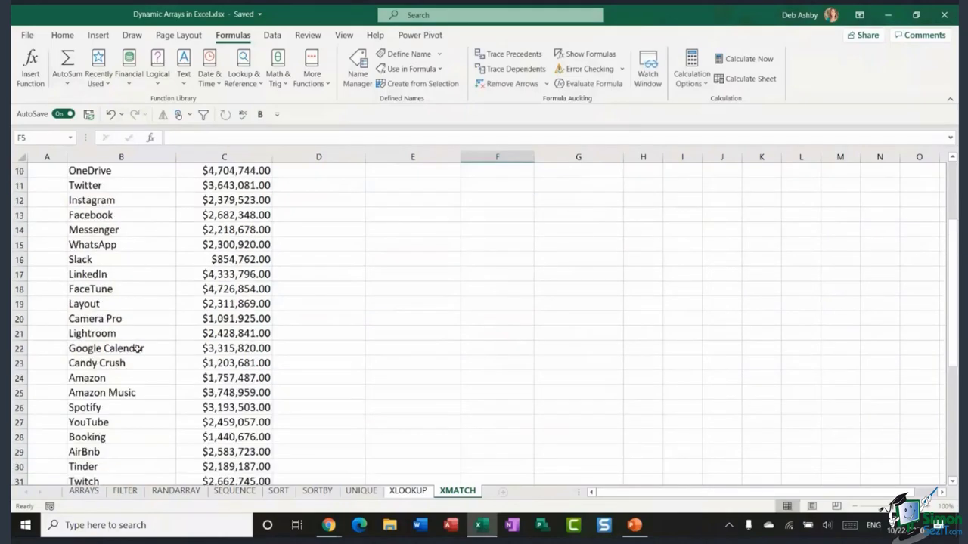
scroll(139, 348, up, 3)
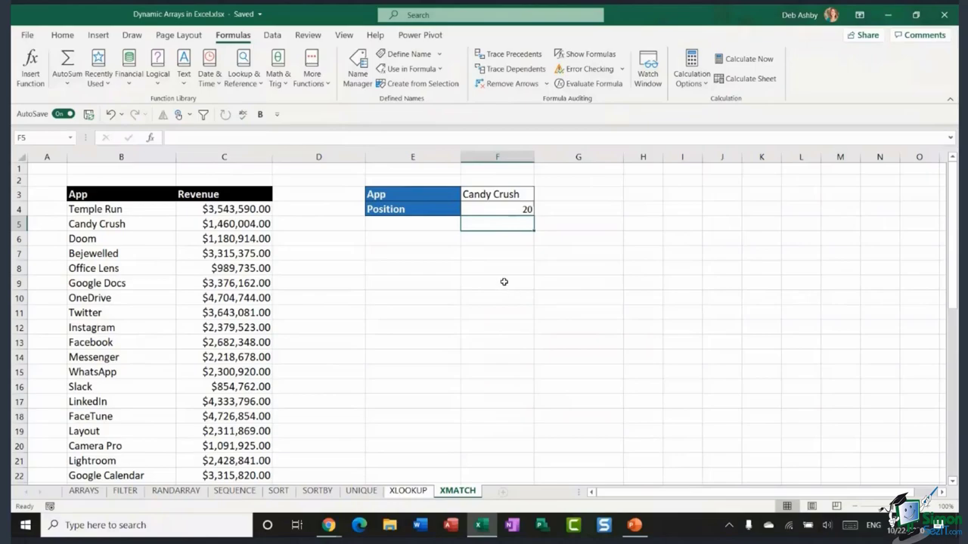
scroll(501, 280, down, 3)
scroll(504, 282, down, 4)
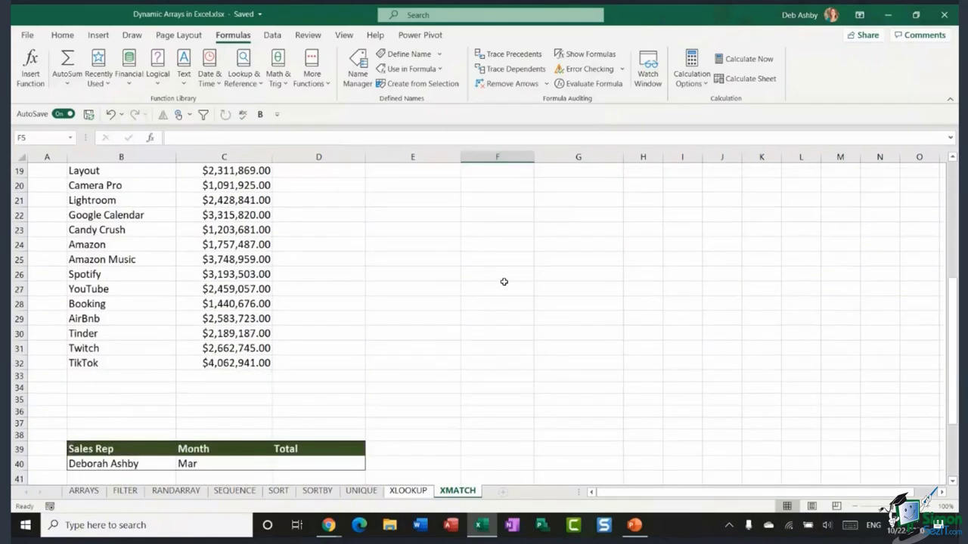
scroll(504, 282, down, 4)
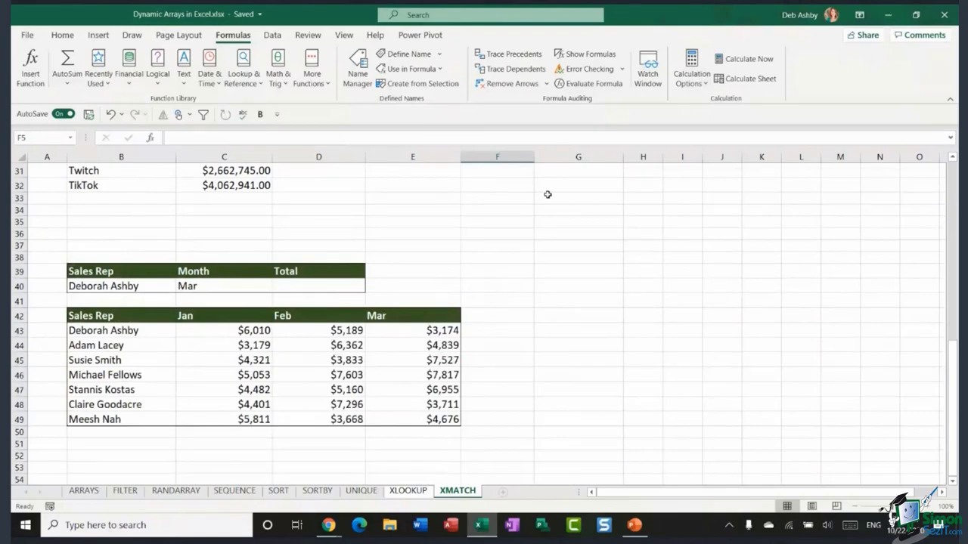
- From the Total cell D40, highlight the Sales Rep names and Jan figures columns
click(322, 286)
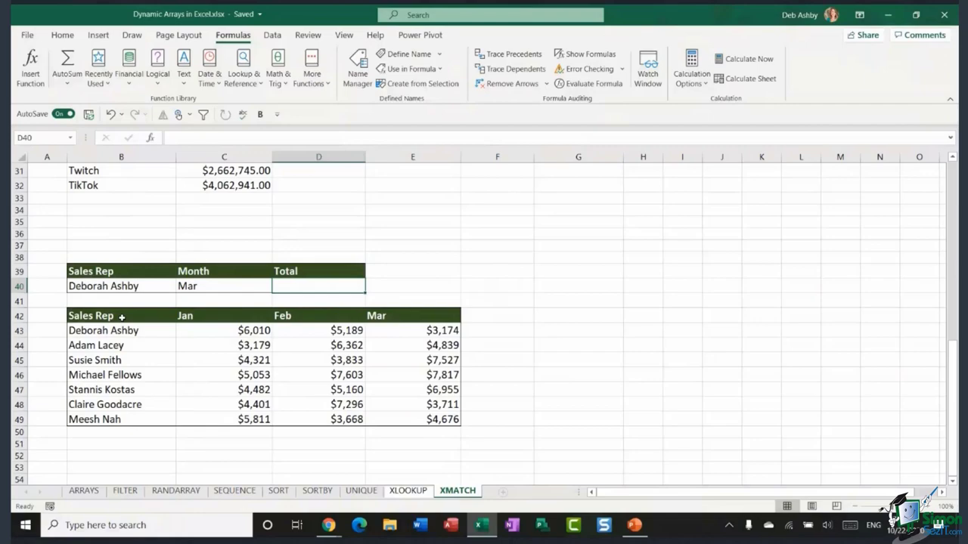
drag(121, 317, 118, 415)
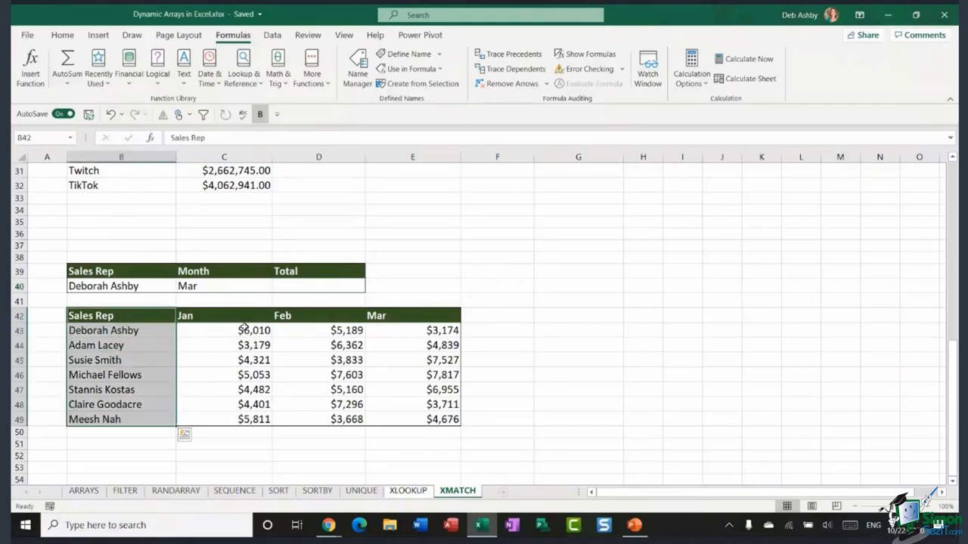
drag(246, 315, 244, 415)
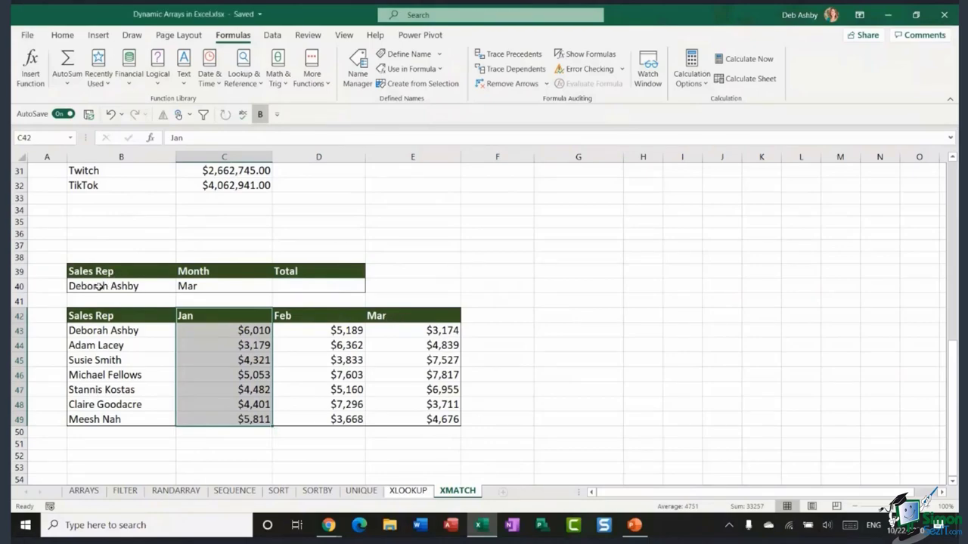
click(321, 284)
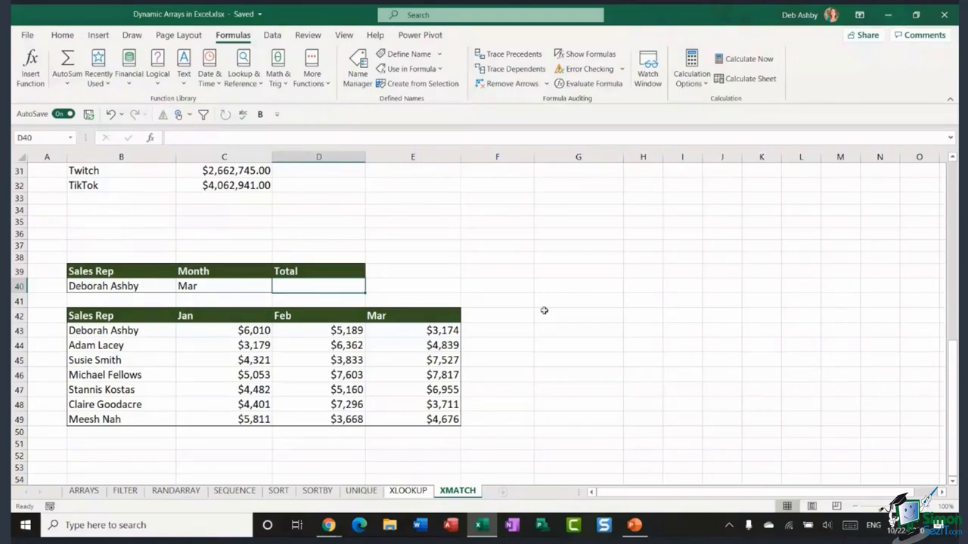
- Enter =INDEX(C43:E49,XMATCH(B40,B43:B49),XMATCH(C40,C42:E42)) in D40, giving a Total of $3,174
text(=INDEX)
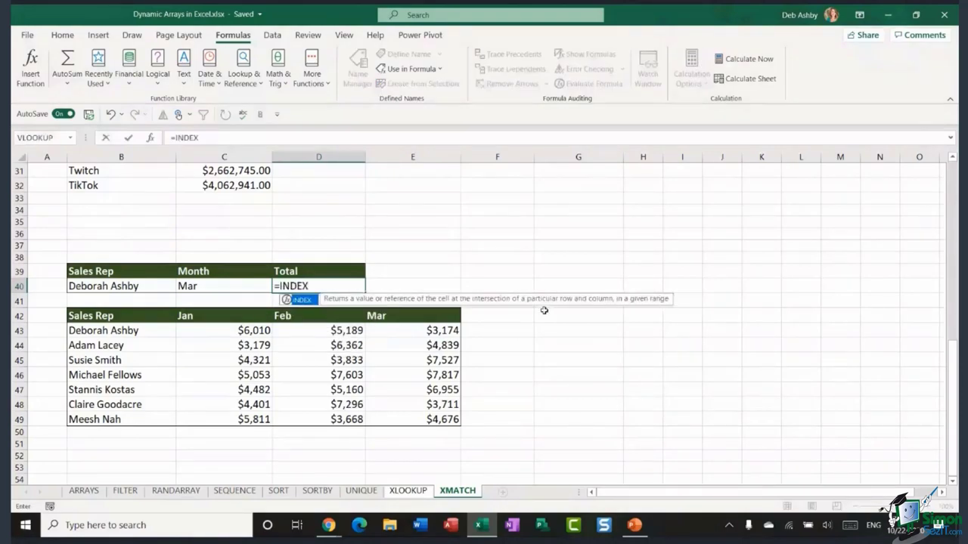
text(()
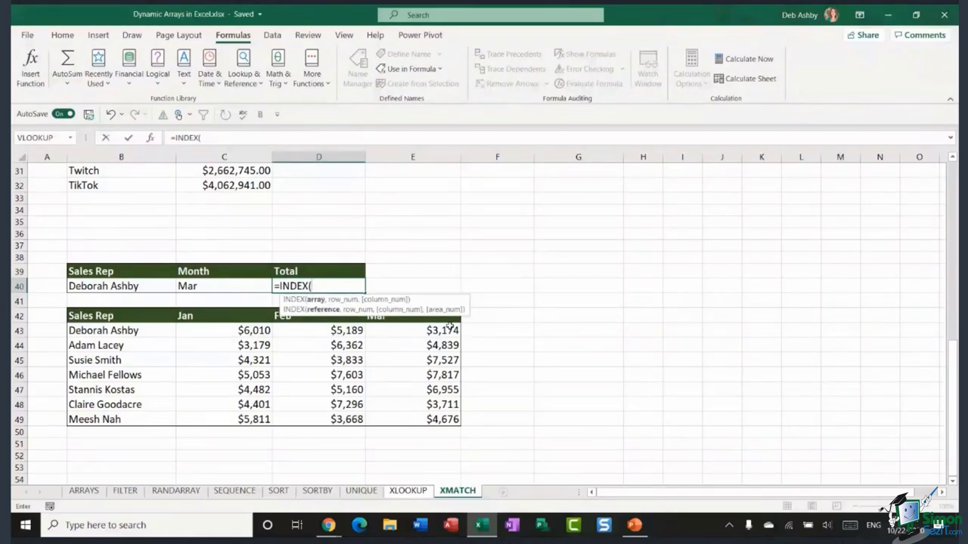
drag(199, 331, 402, 412)
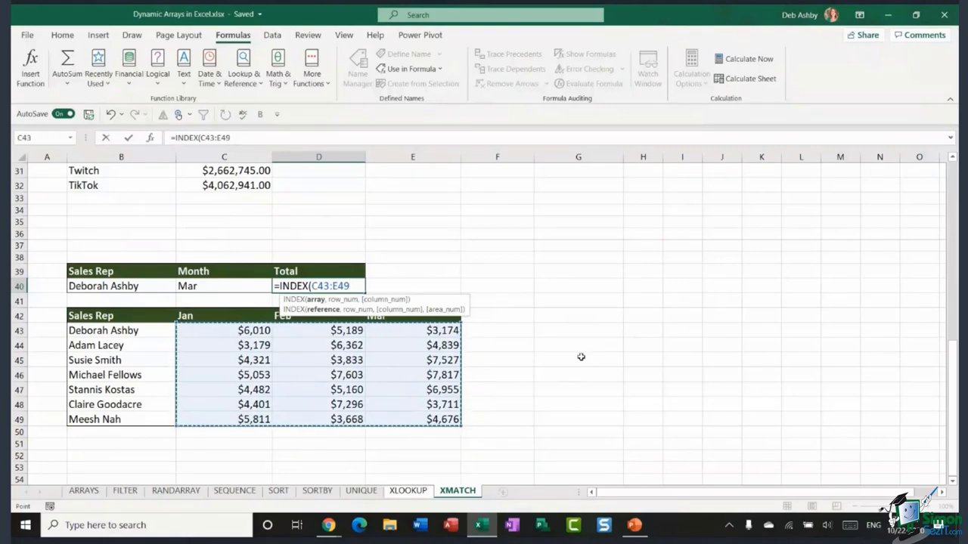
text(,XMATCH)
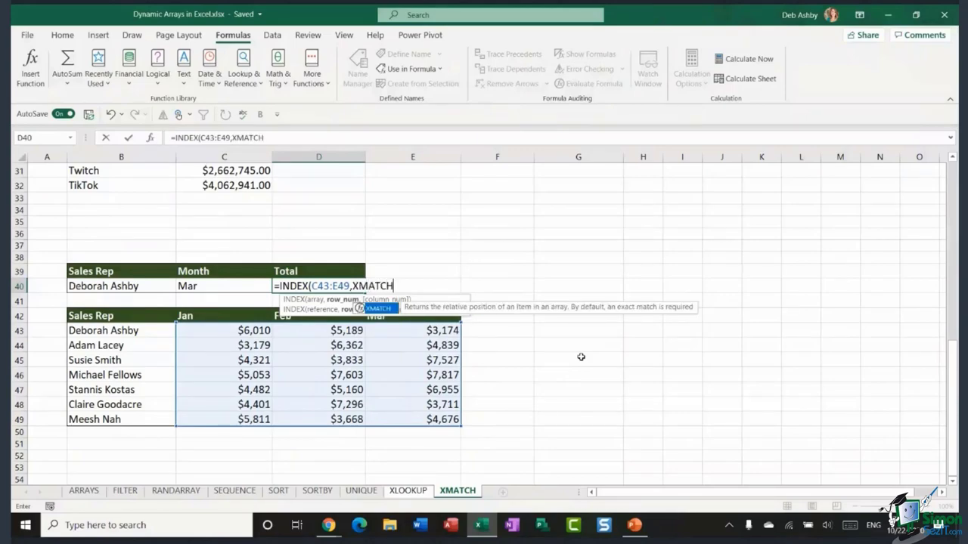
text(()
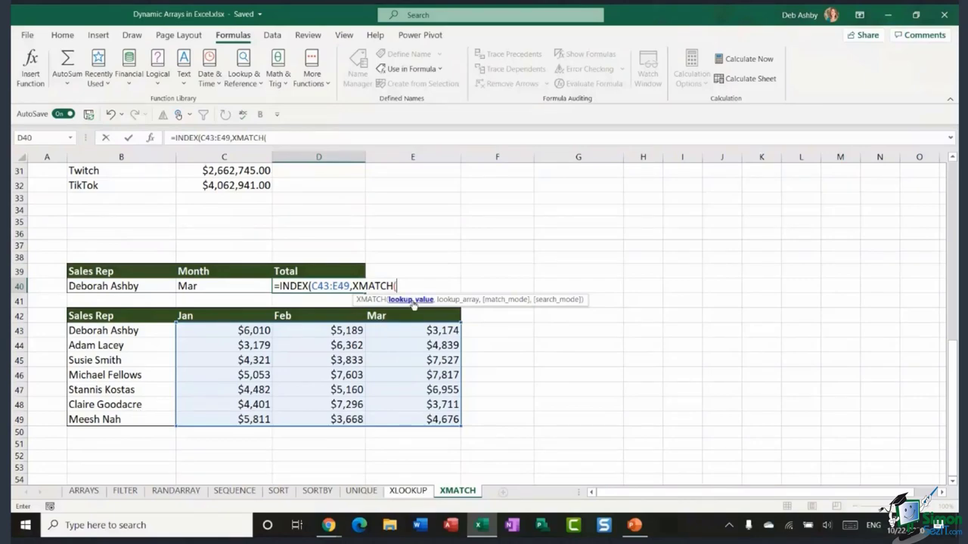
click(141, 287)
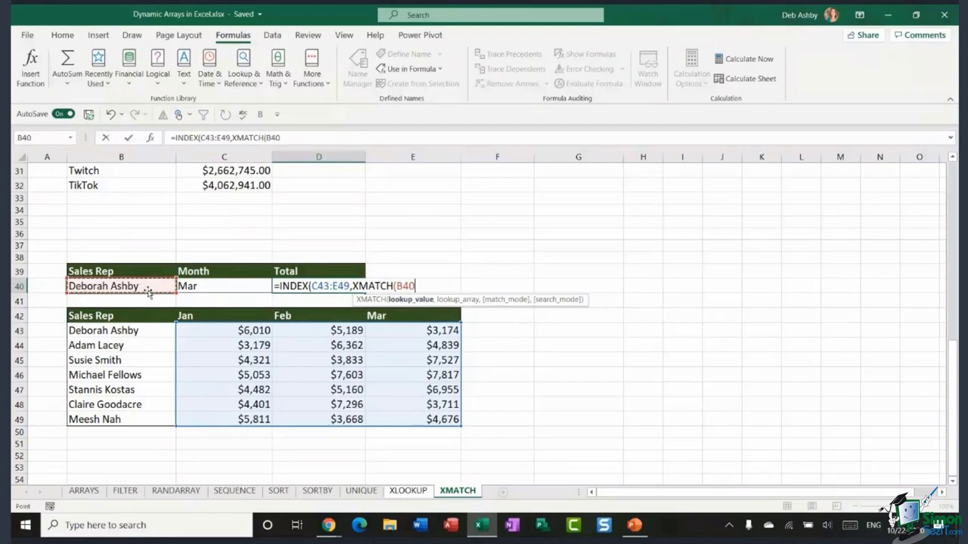
text(,)
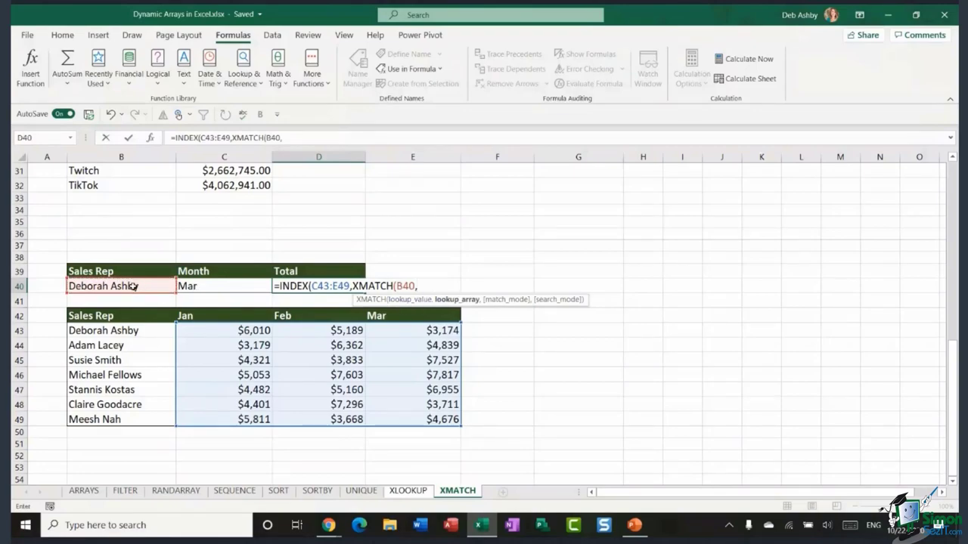
drag(140, 331, 133, 414)
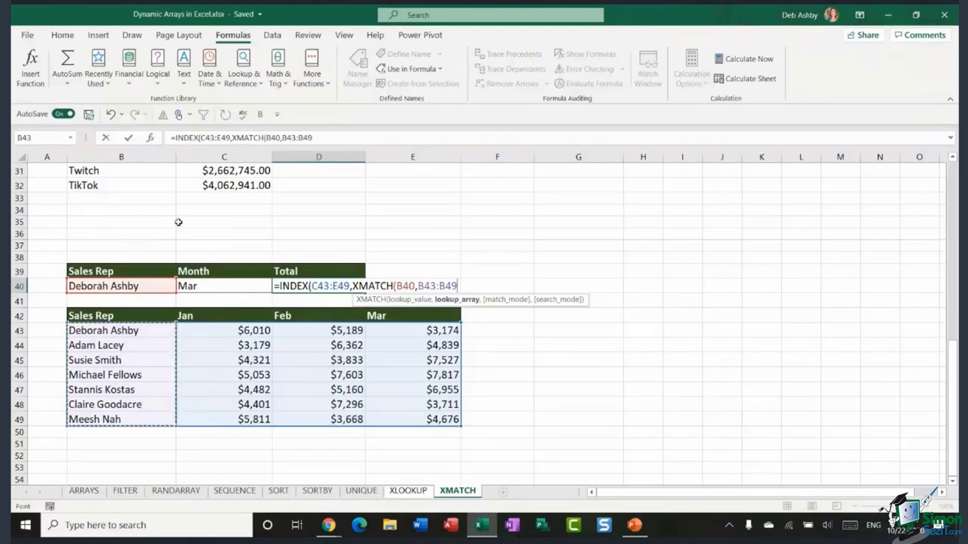
text())
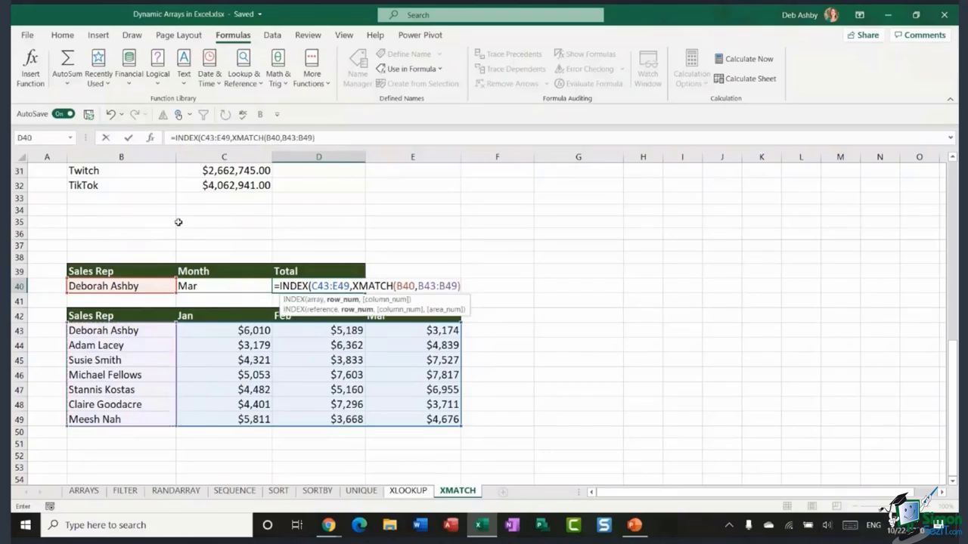
text(,XMATCH()
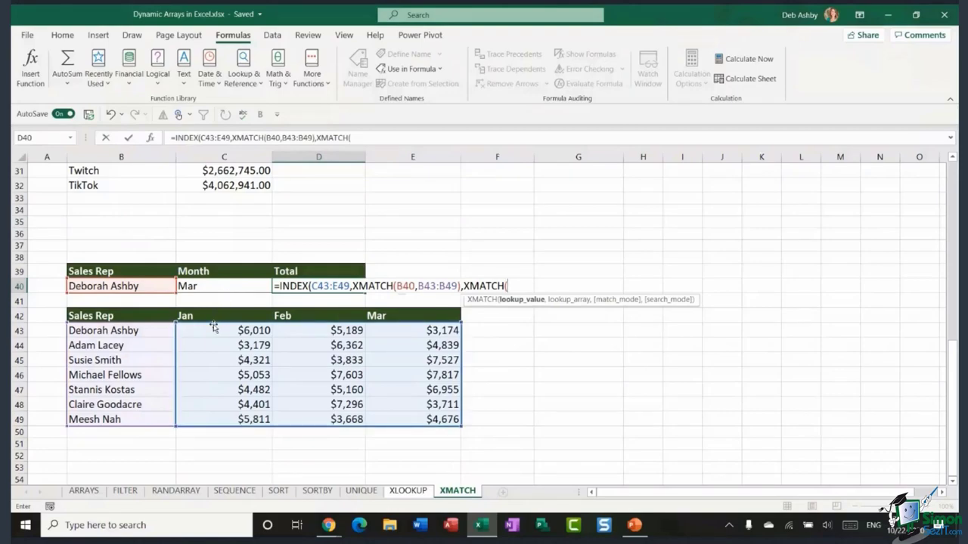
click(227, 286)
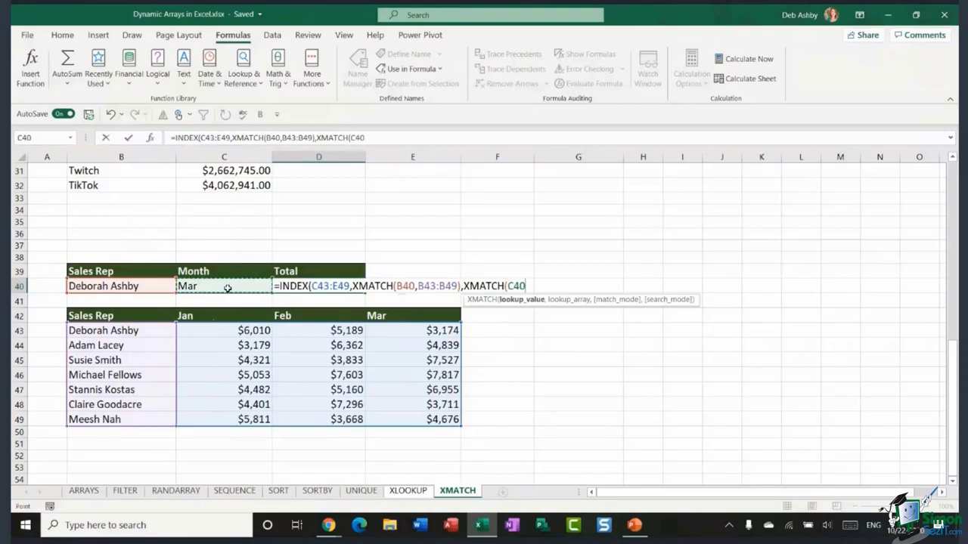
text(,)
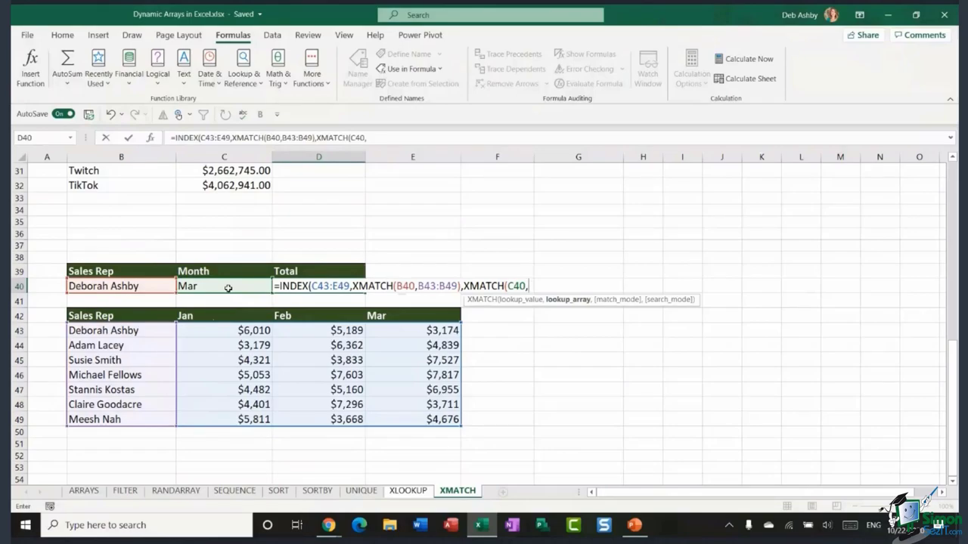
drag(207, 317, 451, 317)
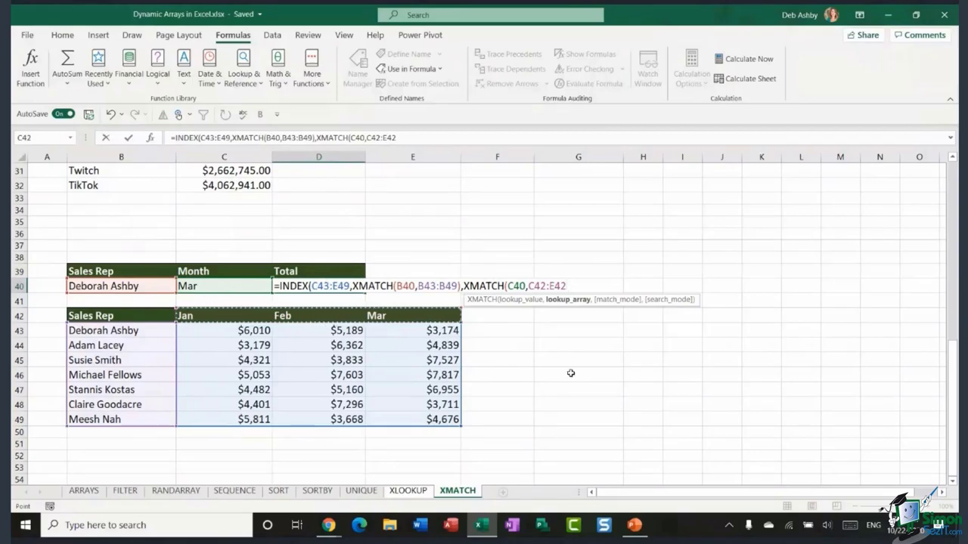
text()))
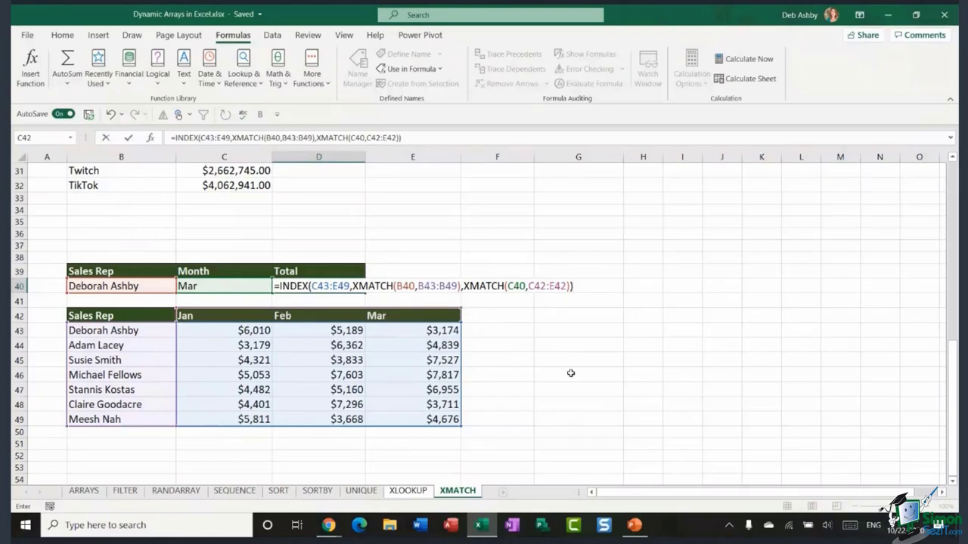
key(Return)
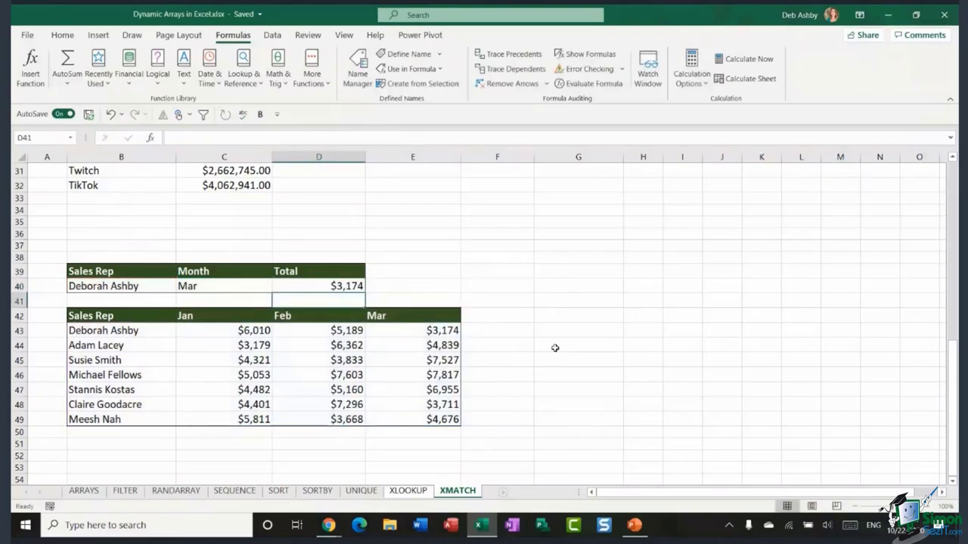
- Change the Sales Rep input in B40 to a different rep
click(425, 334)
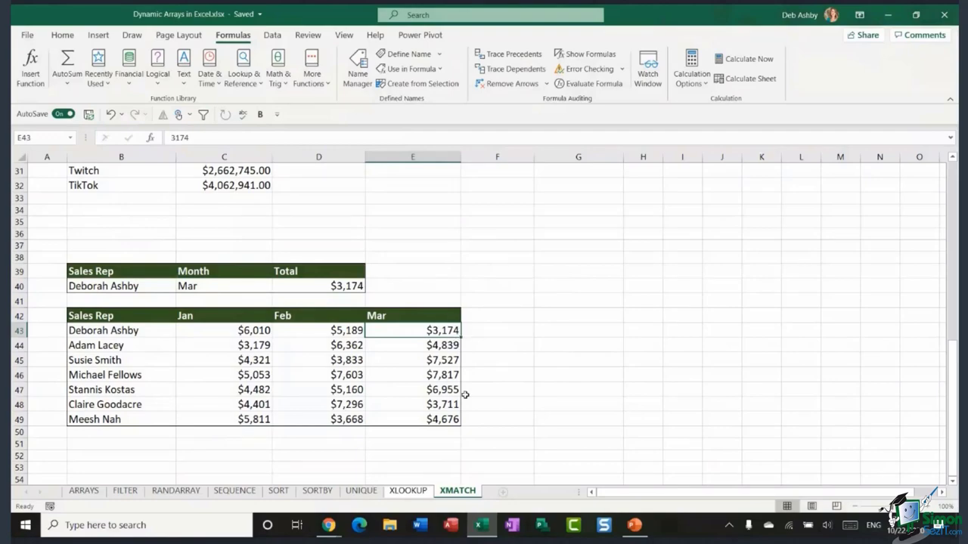
click(157, 291)
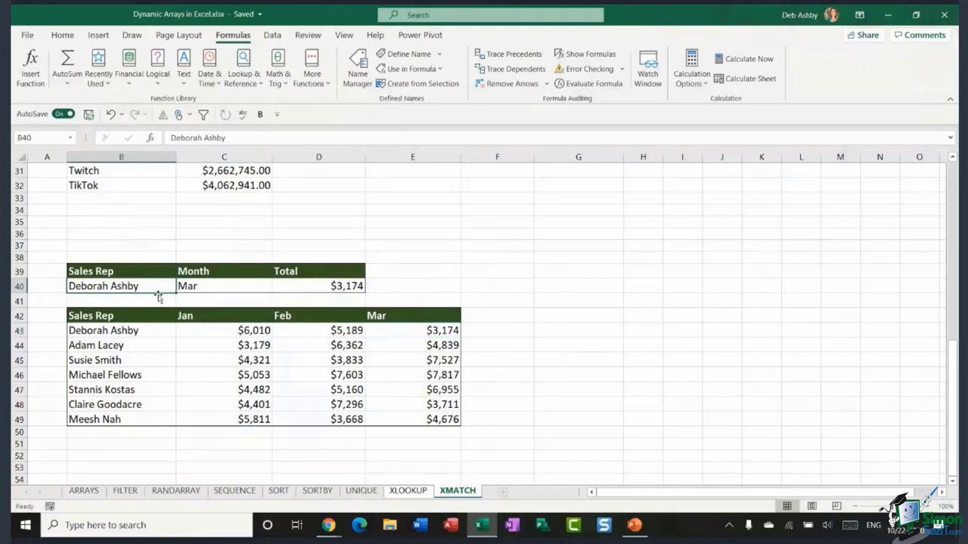
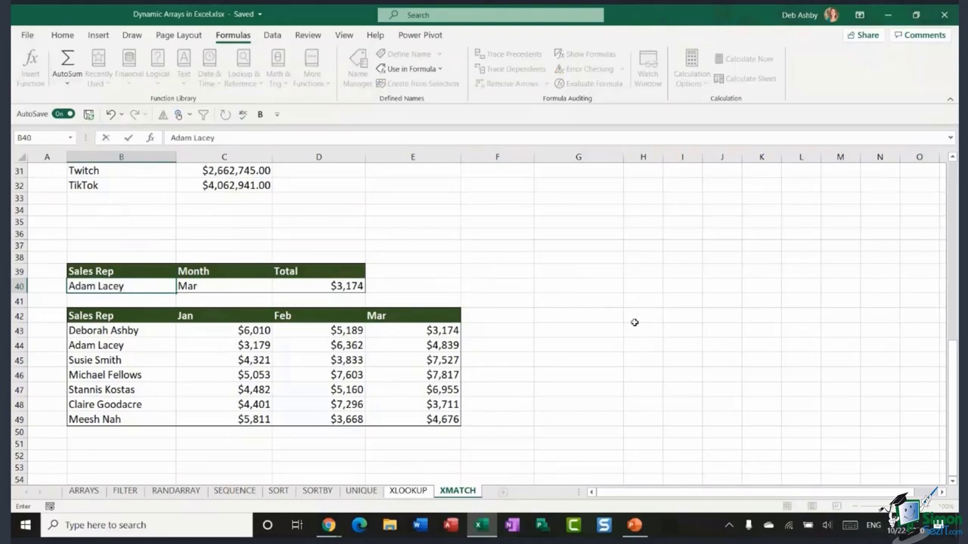
key(Tab)
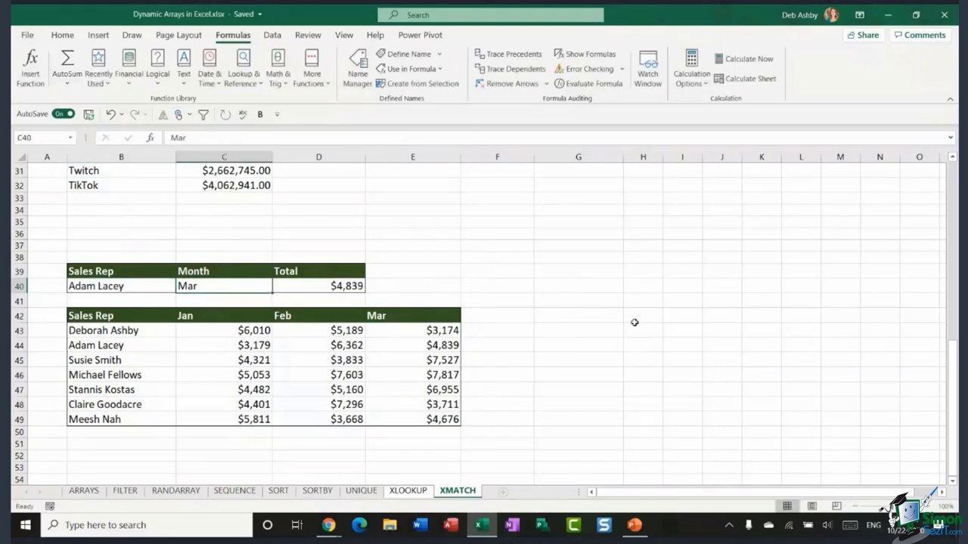
- Set the Month in C40 to Jan so the Total becomes $3,179, then reopen D40's formula
click(433, 347)
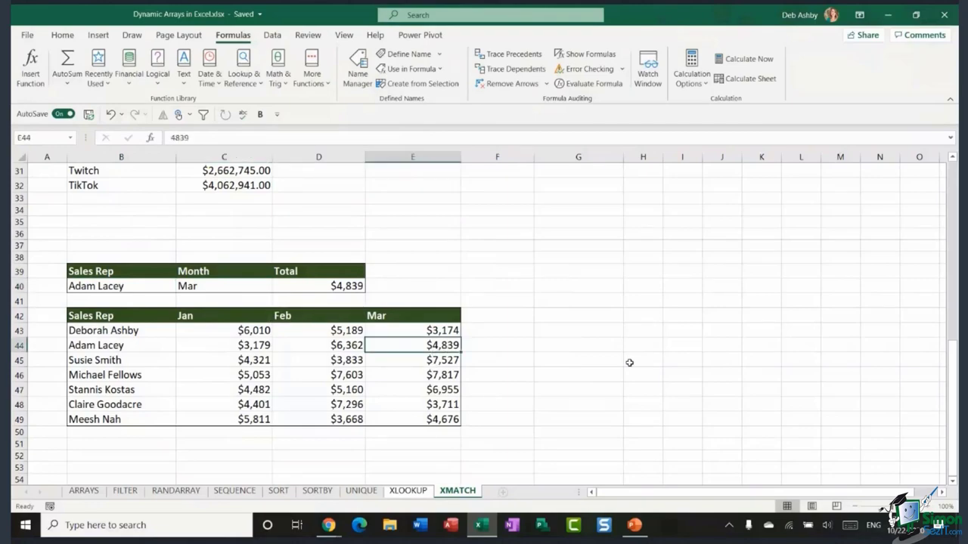
click(216, 288)
text(Jan)
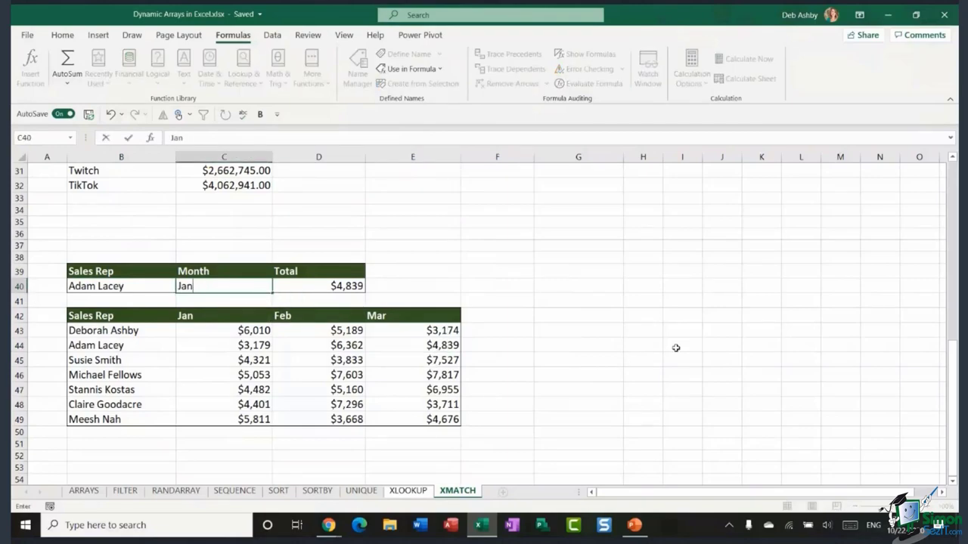
key(Tab)
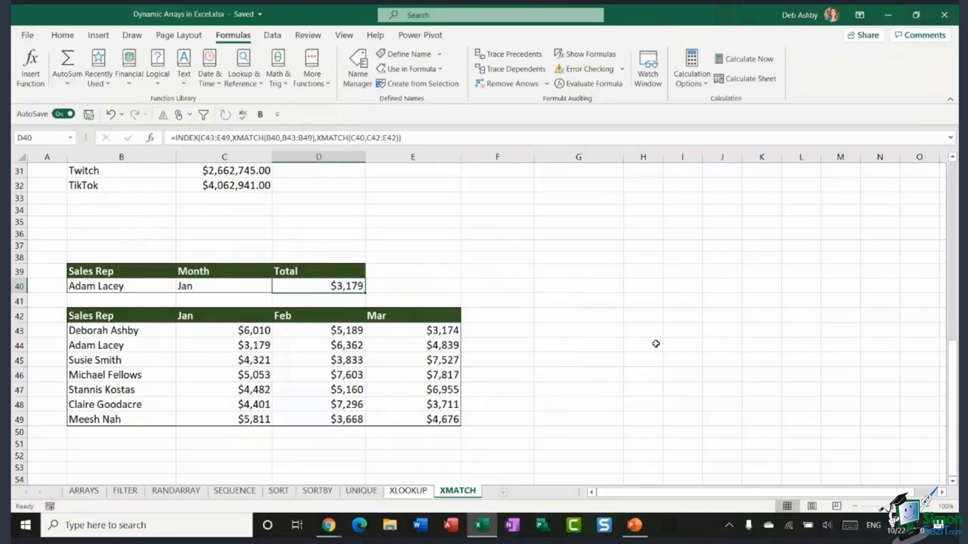
double_click(339, 288)
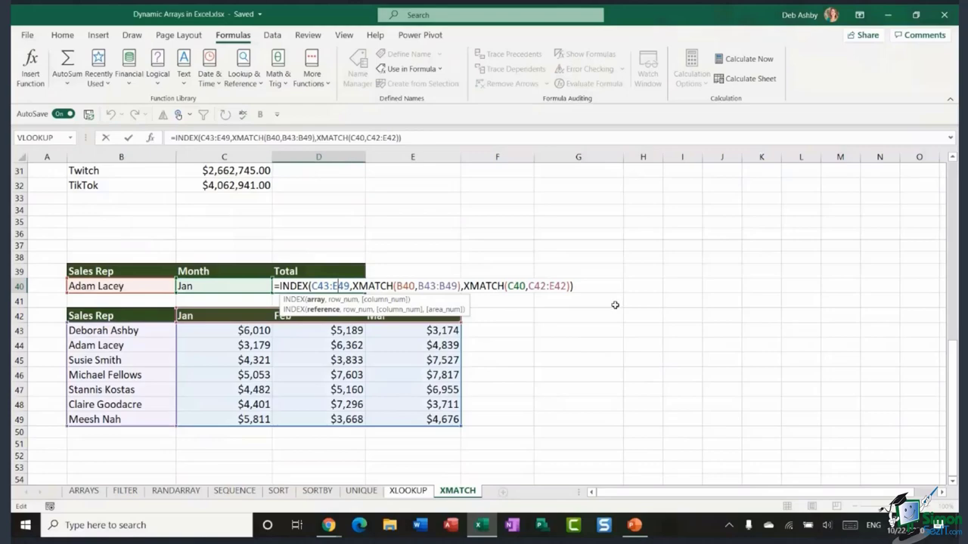
- Leave D40 unchanged and return to the App/Position lookup showing Candy Crush at 20
key(ctrl+Return)
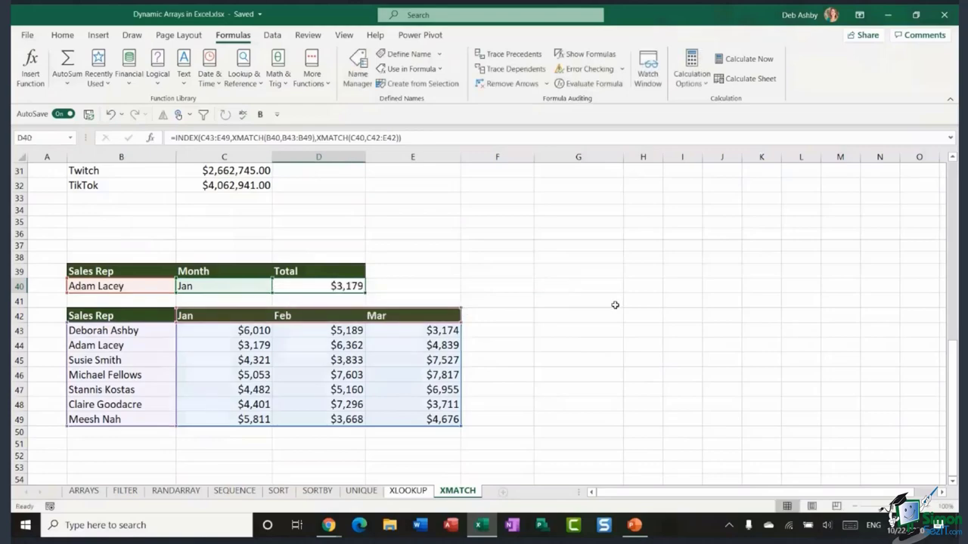
click(522, 272)
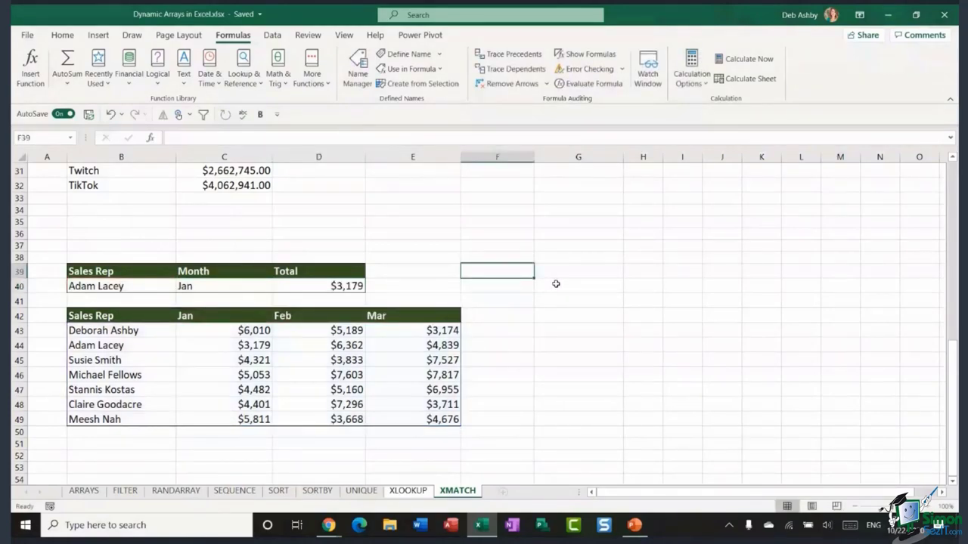
scroll(556, 284, up, 10)
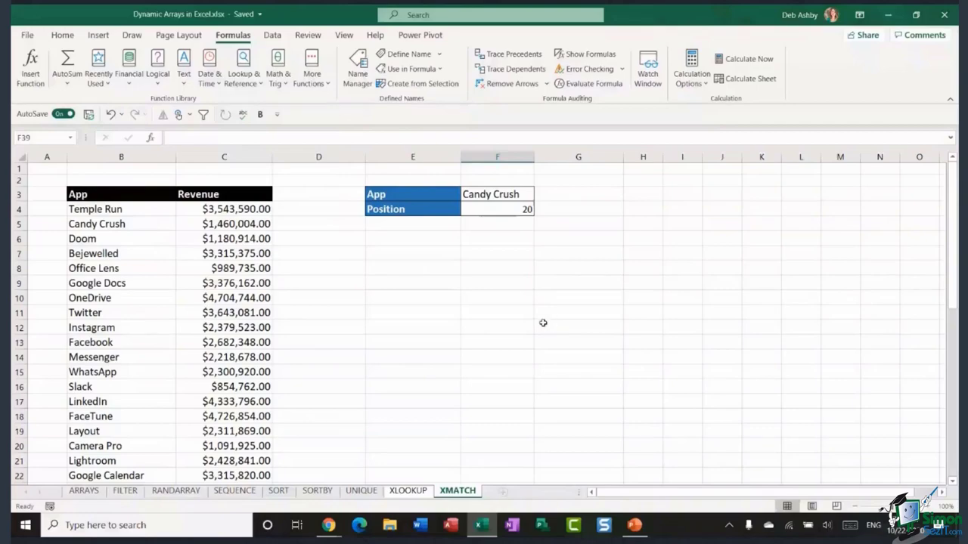
click(330, 270)
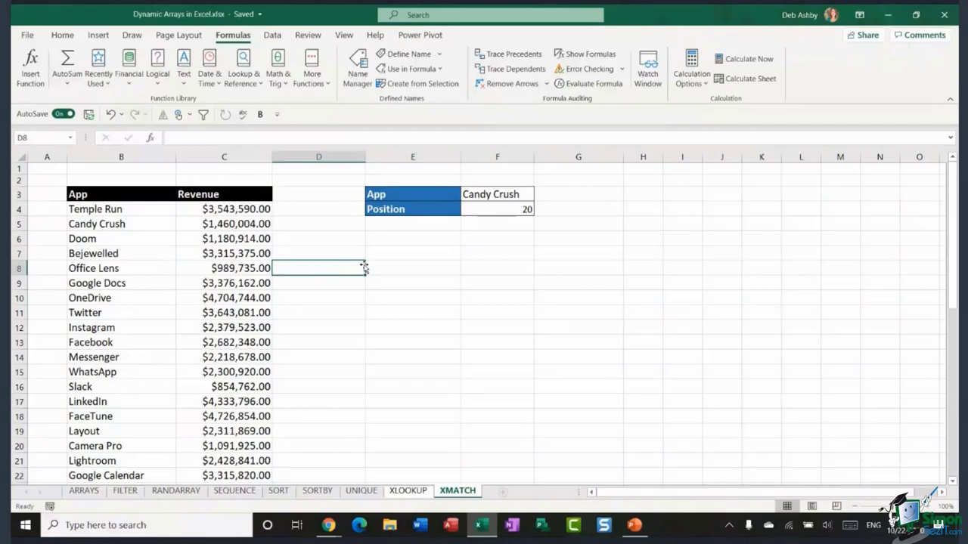
click(337, 239)
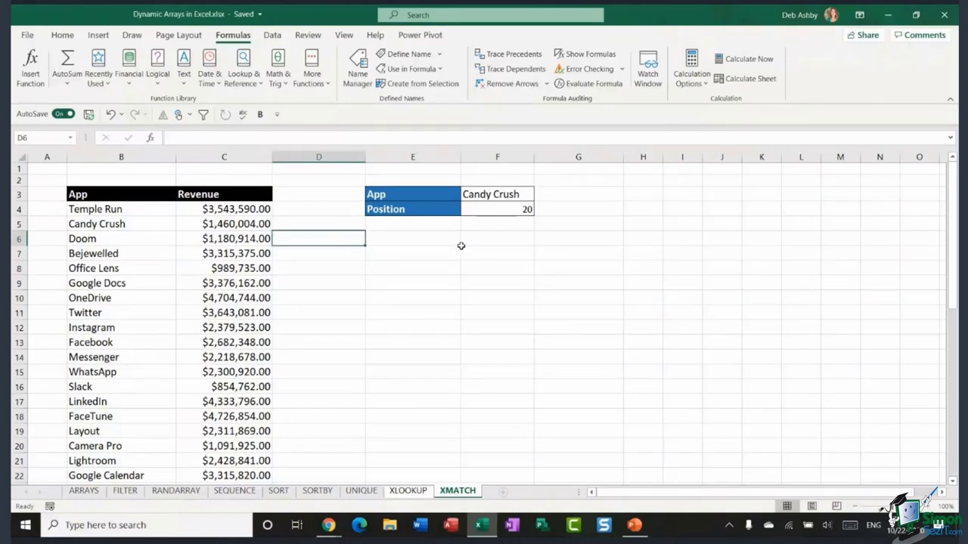
click(414, 241)
click(422, 267)
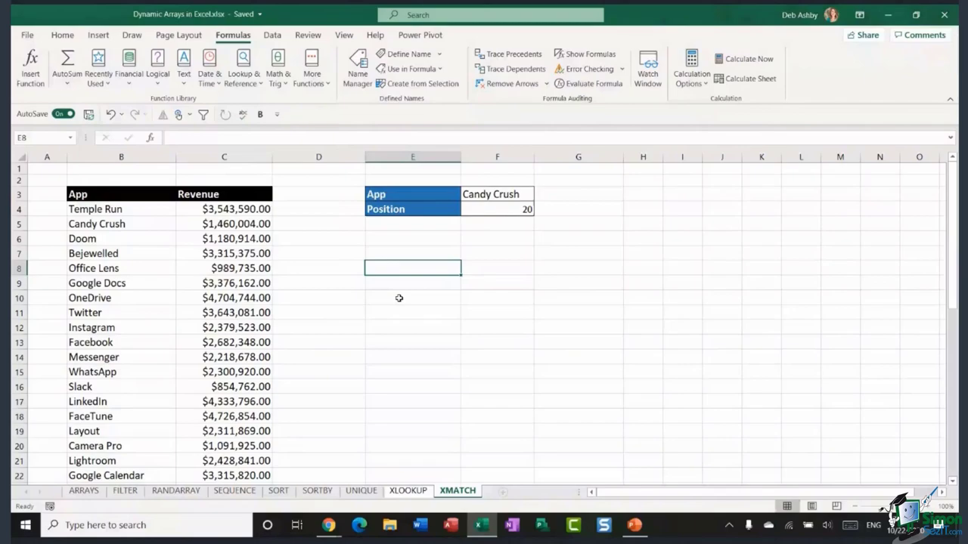
click(398, 298)
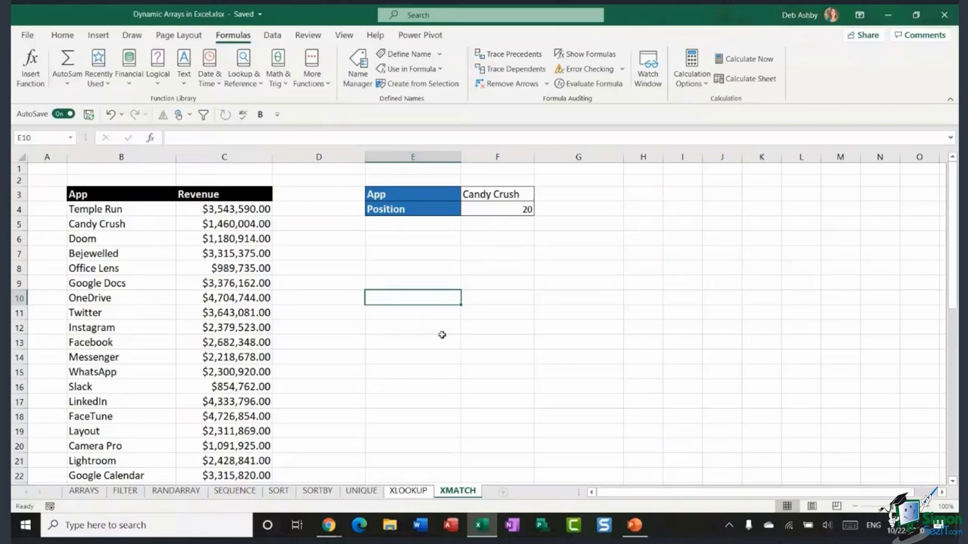
- Swap F4's XMATCH search mode between -1 and 1, then clear the Position formula
click(500, 209)
double_click(500, 209)
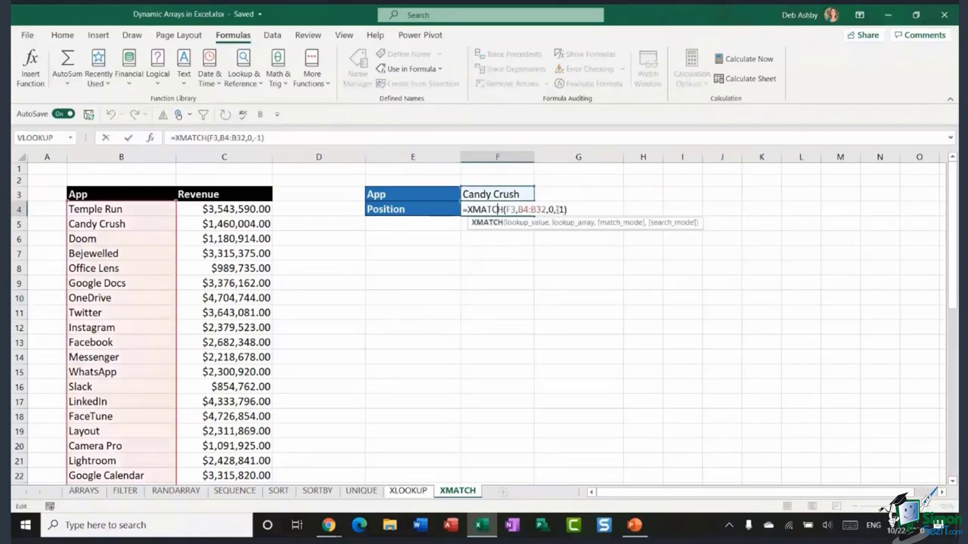
click(561, 209)
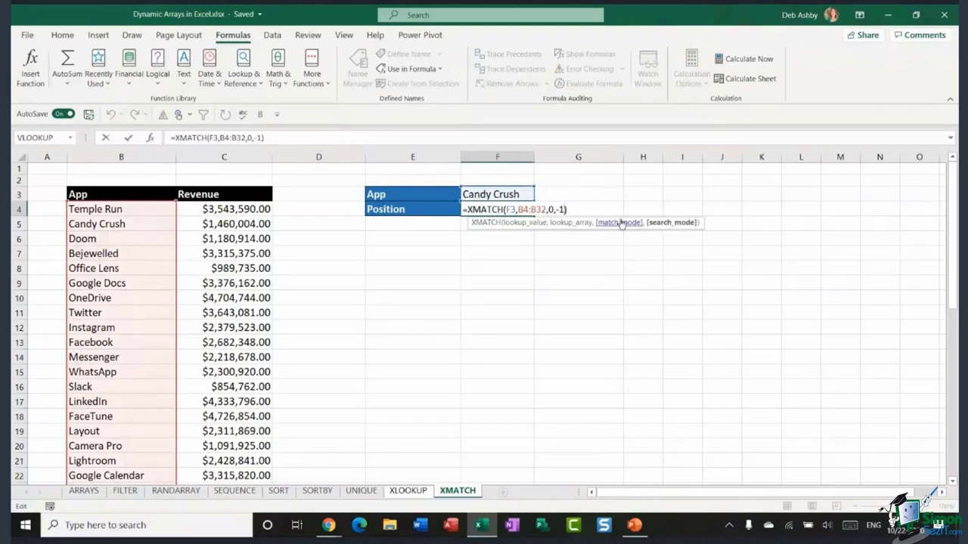
key(BackSpace)
key(BackSpace)
text(-1)
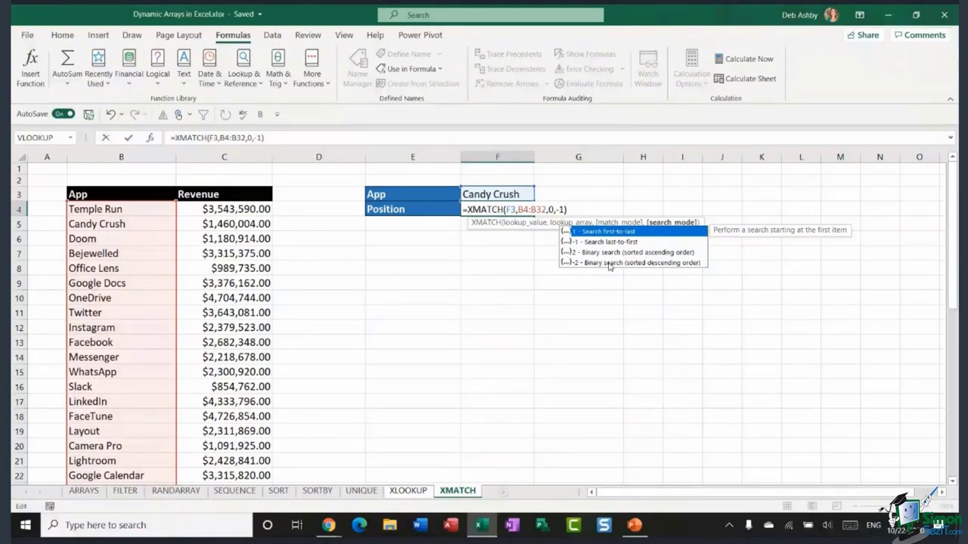
key(BackSpace)
key(BackSpace)
text(1)
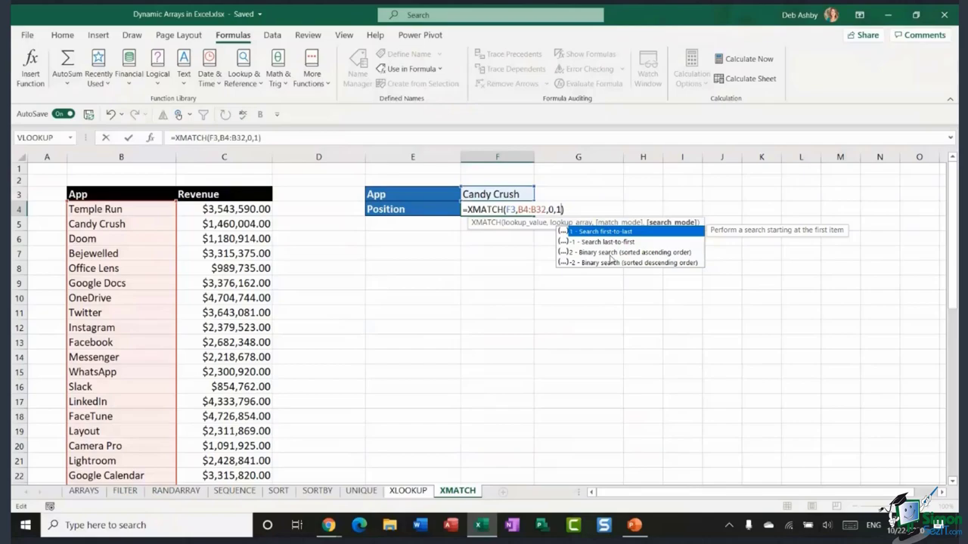
text())
key(BackSpace)
key(BackSpace)
key(BackSpace)
key(BackSpace)
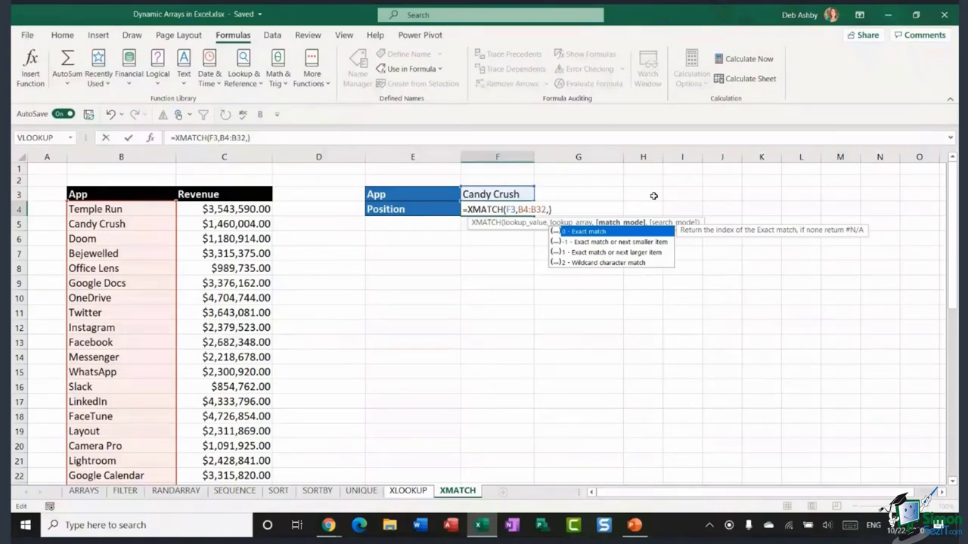
click(568, 209)
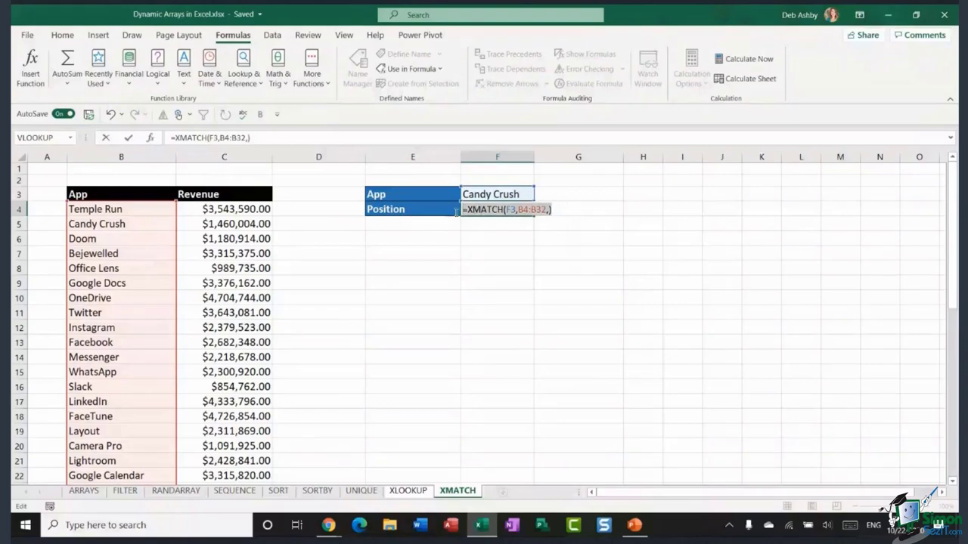
key(Escape)
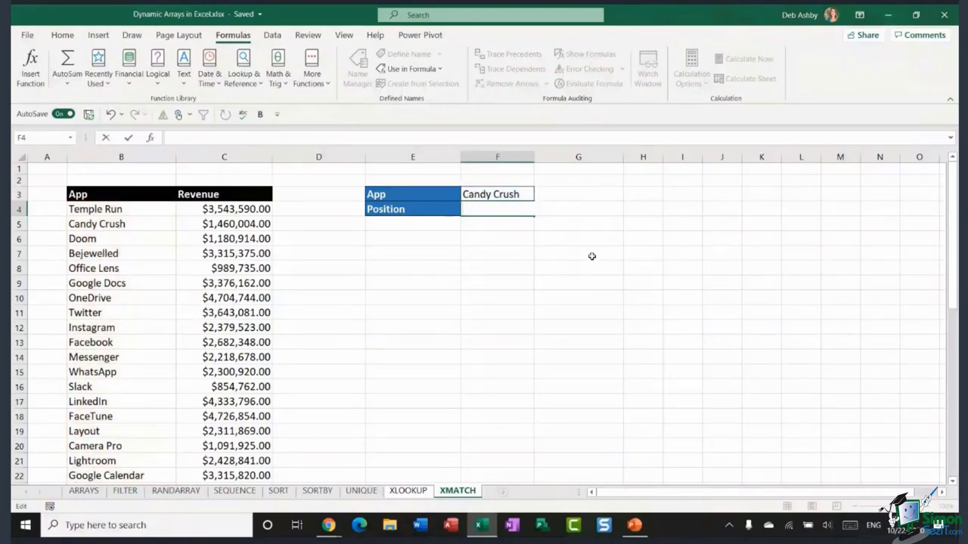
- Go to the ARRAYS sheet and select D8 to show its {=SUM(C4:C7*D4:D7)} total of 129
click(589, 241)
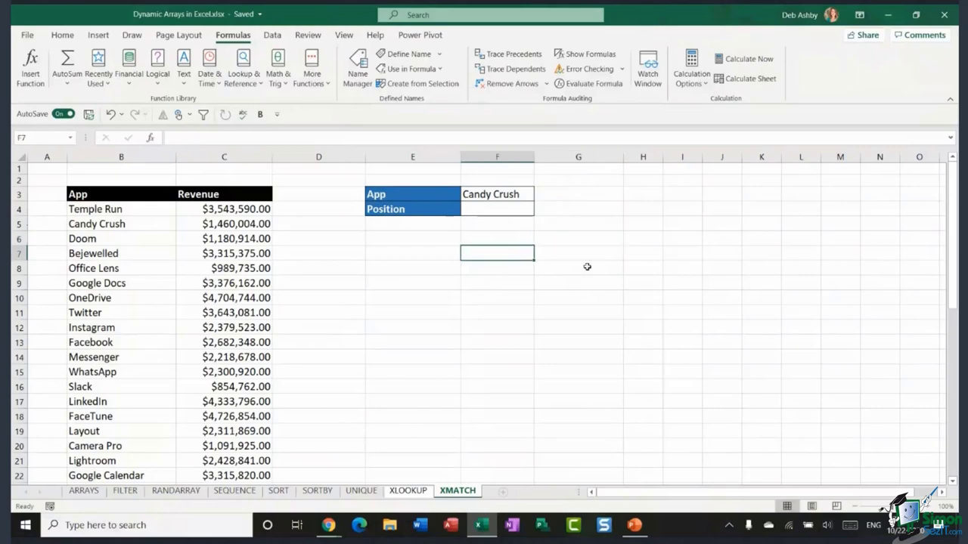
click(571, 258)
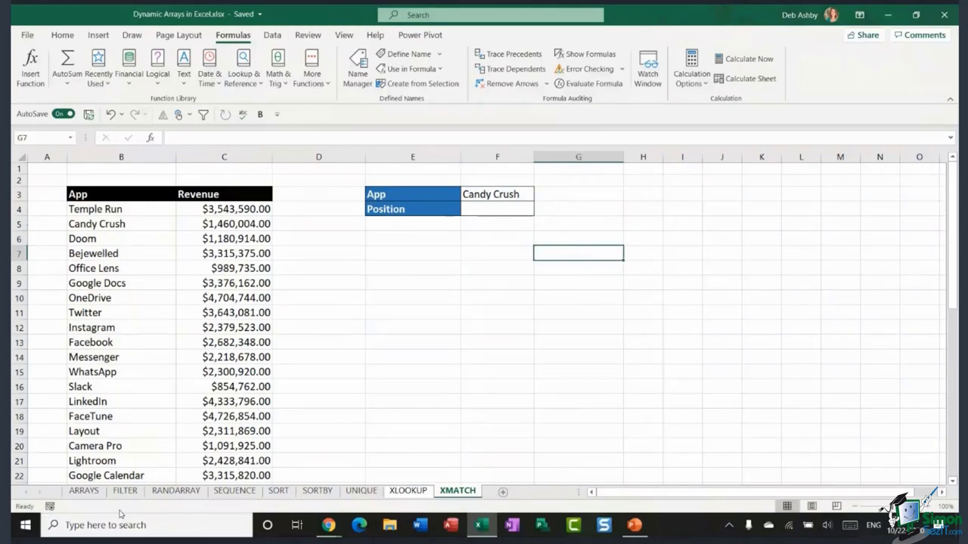
click(93, 492)
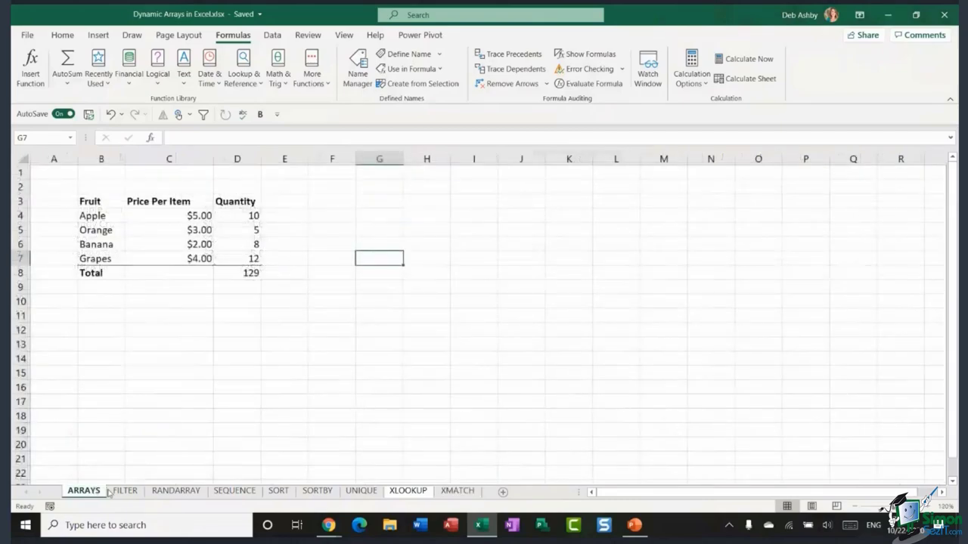
key(ctrl+Page_Down)
key(ctrl+Page_Down)
key(ctrl+Page_Up)
key(ctrl+Page_Up)
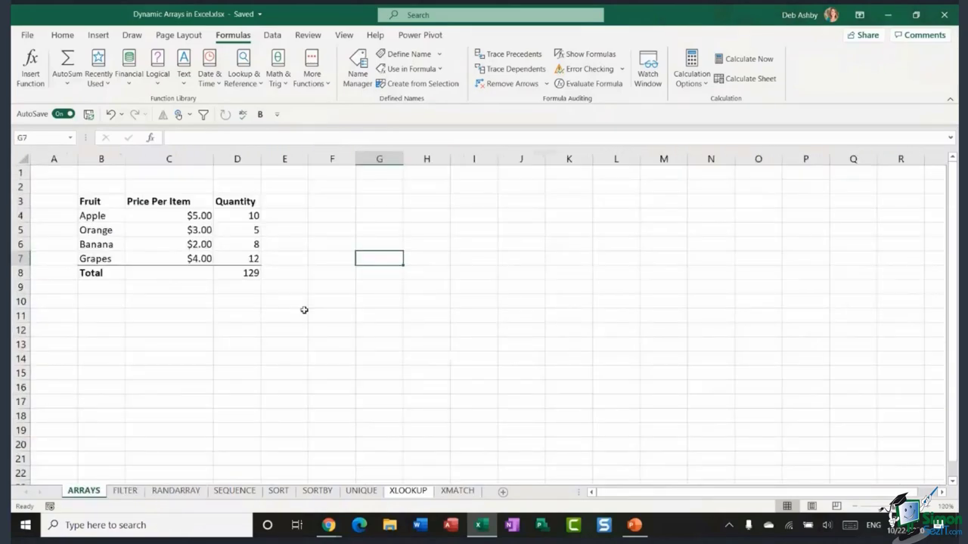
key(Left)
key(Left)
key(Left)
key(Down)
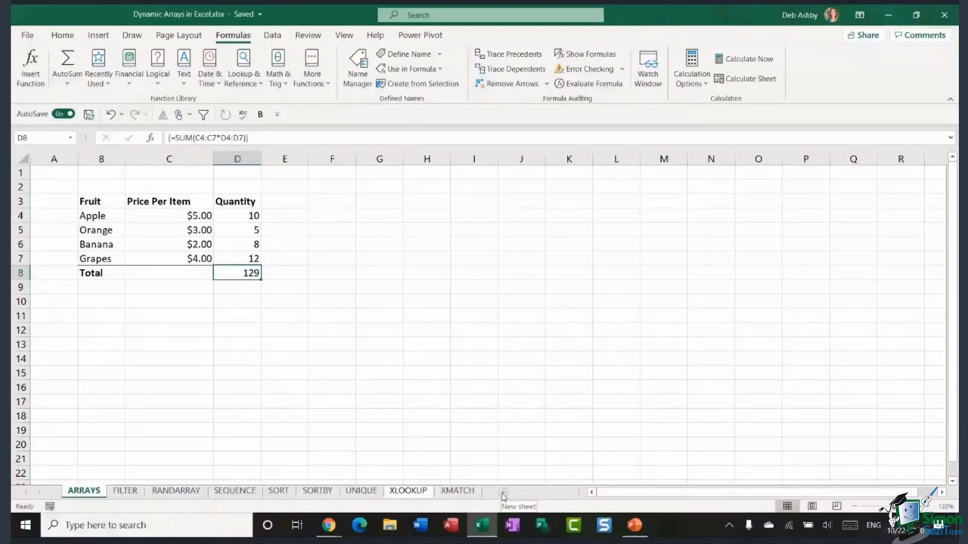
- Set I8 to =D5 so it shows the Orange quantity 5
click(476, 272)
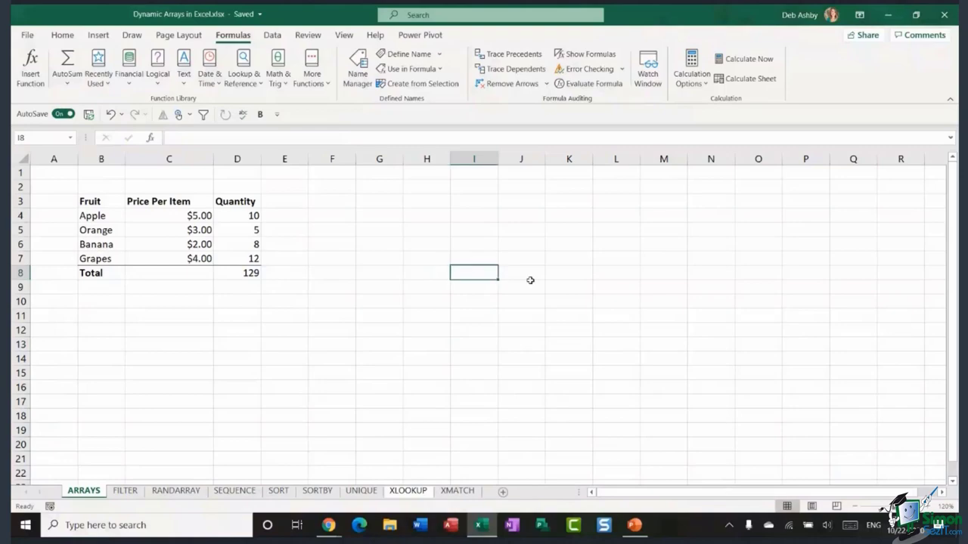
text(=)
click(249, 230)
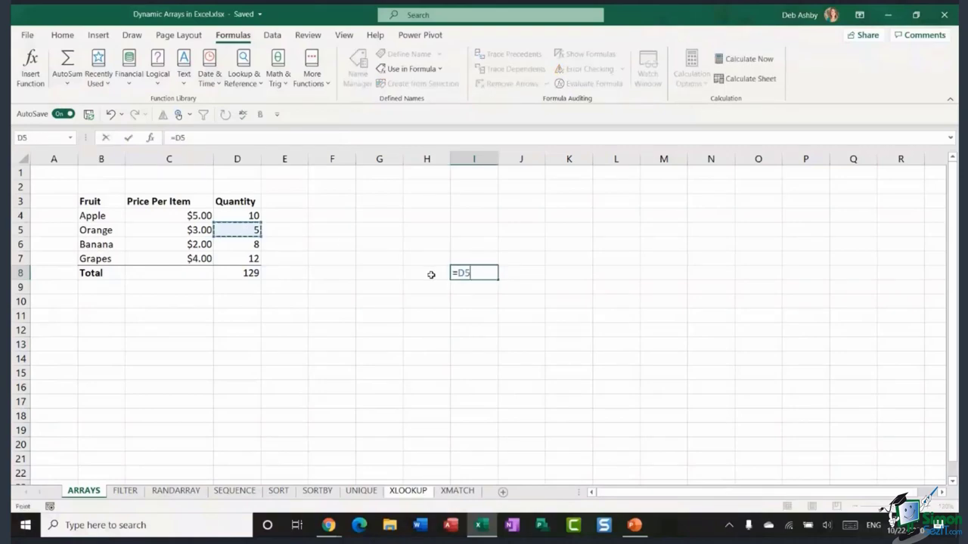
key(Return)
- Clear I8 and start a new formula with = in J5
click(473, 274)
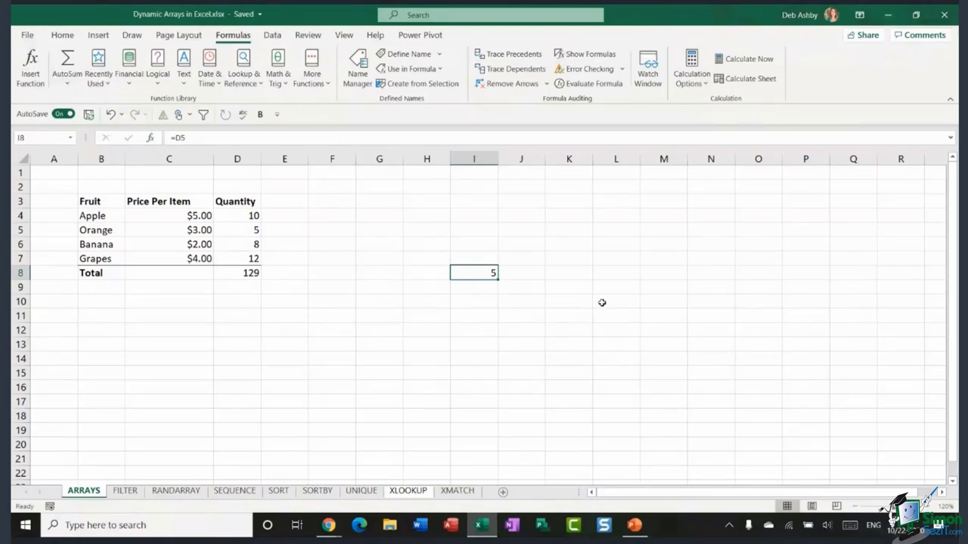
key(Delete)
click(509, 231)
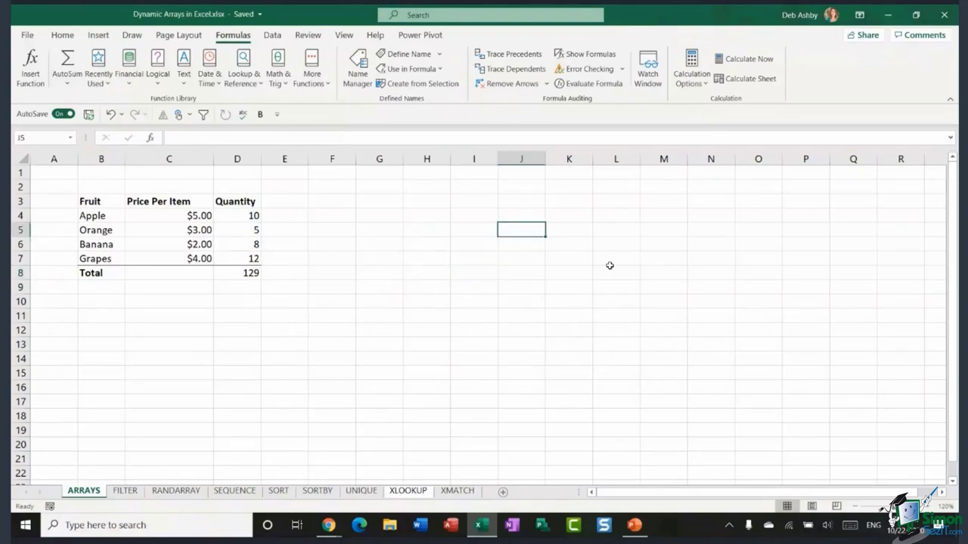
text(=)
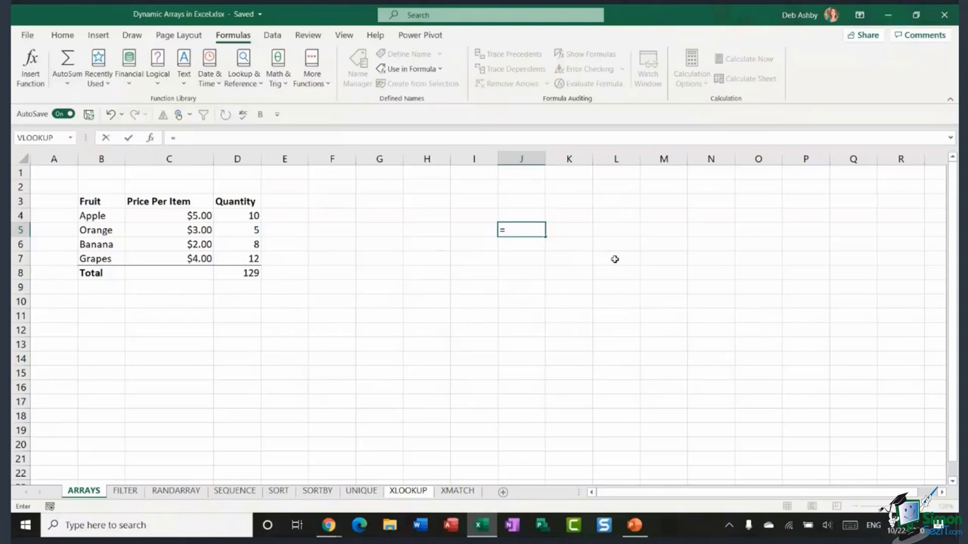
click(615, 272)
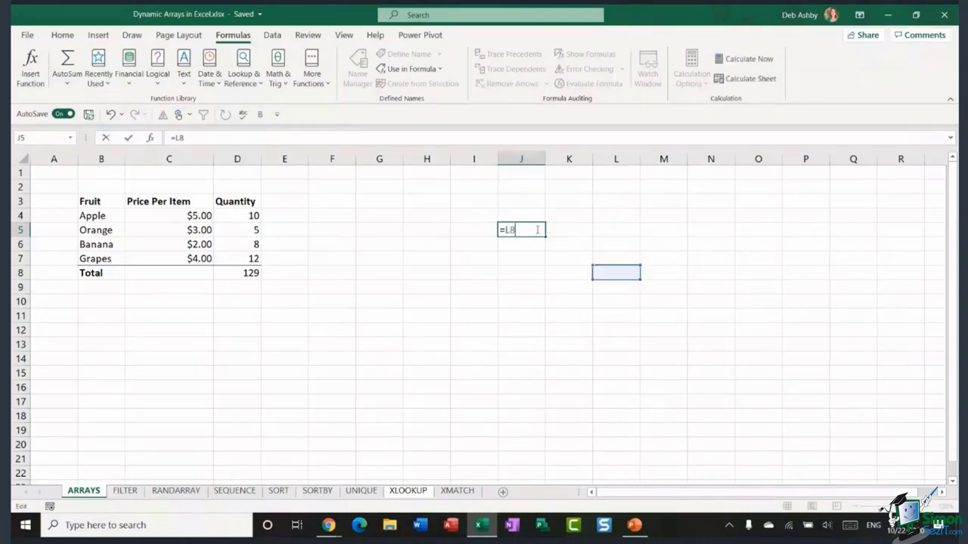
key(BackSpace)
key(BackSpace)
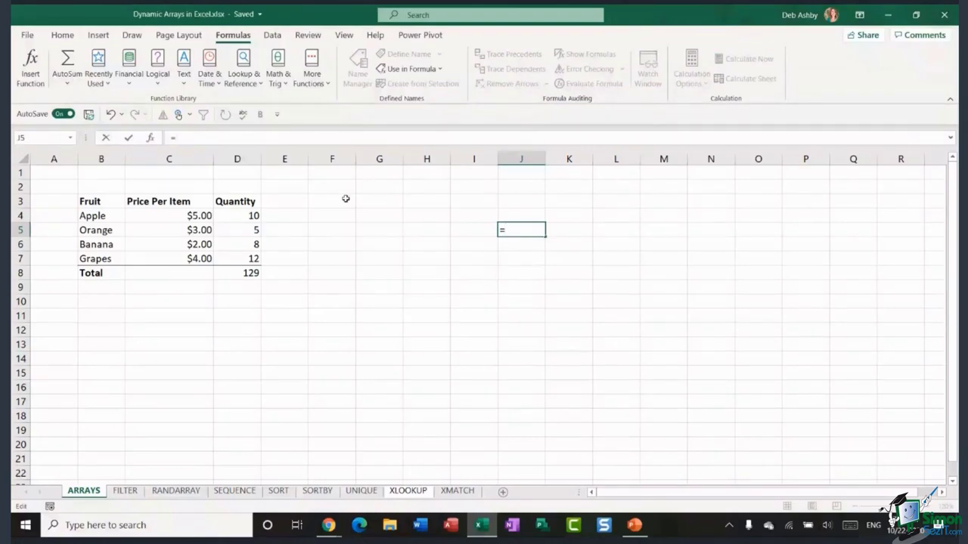
key(BackSpace)
click(380, 201)
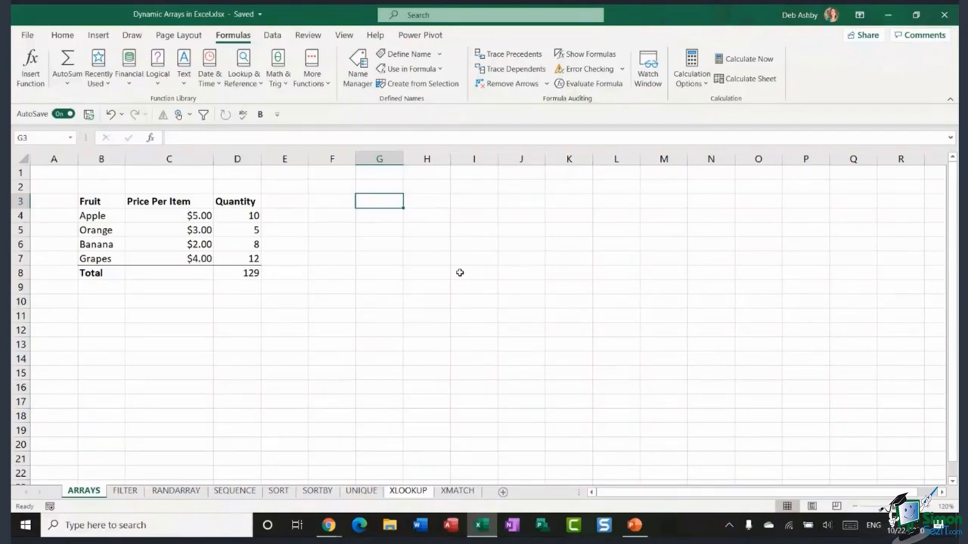
- On the UNIQUE sheet, try =UNIQUE(D4:D23) in H10, then delete it
click(362, 492)
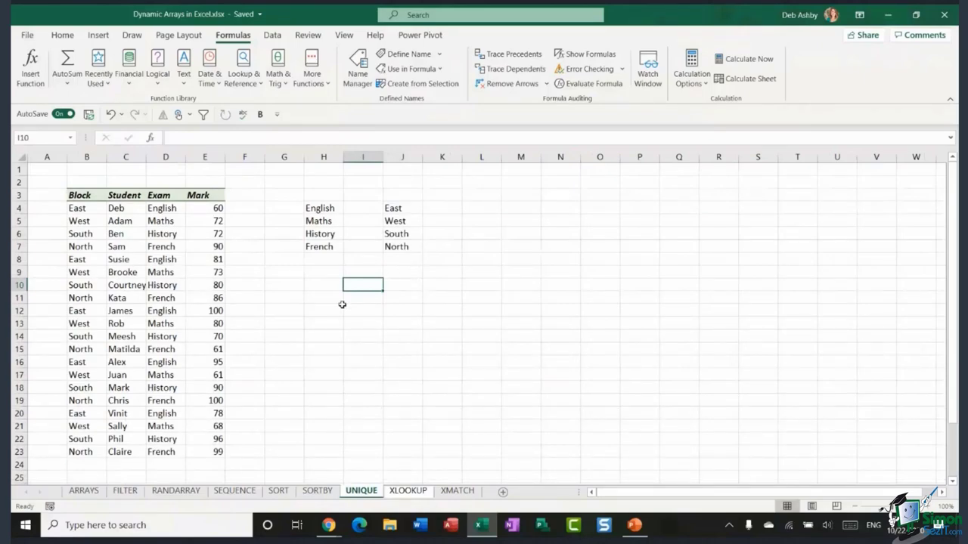
click(317, 284)
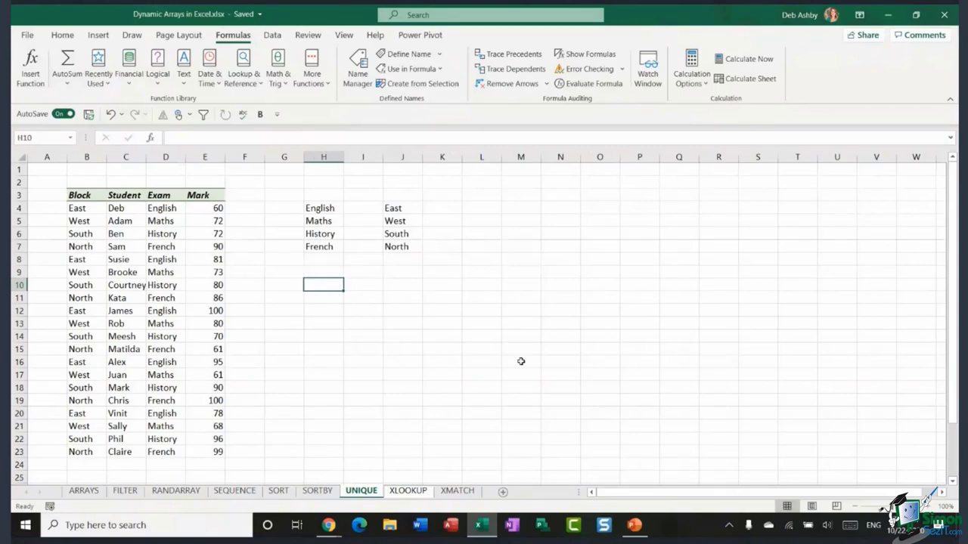
text(=UNIQUE)
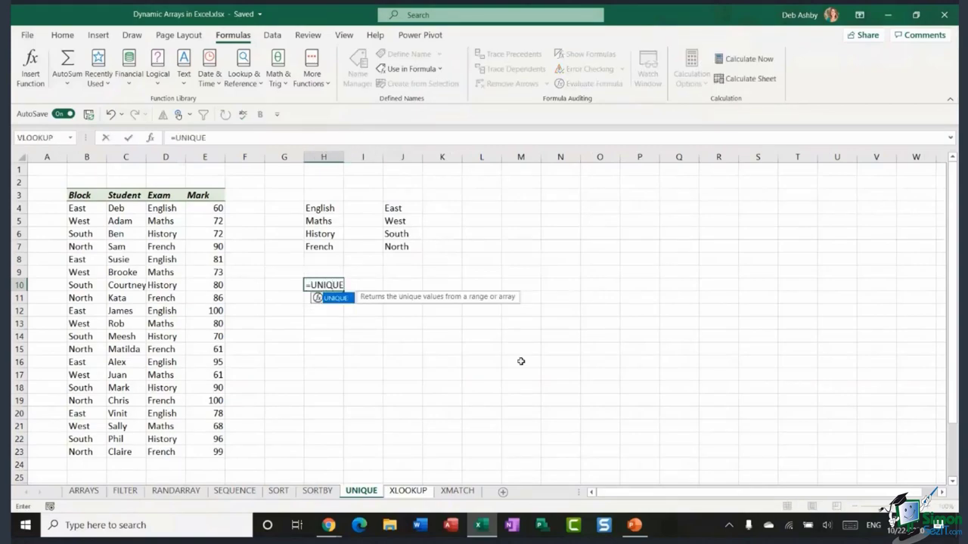
text(()
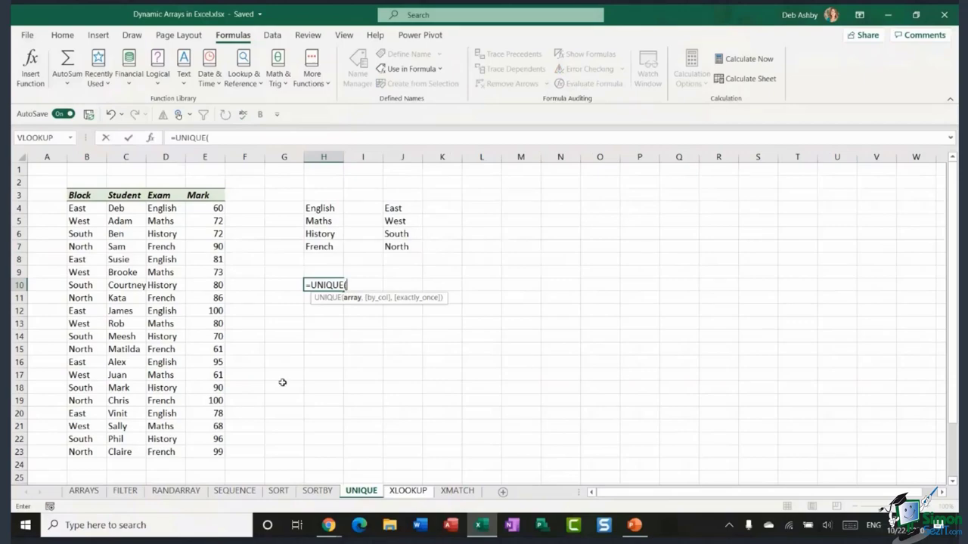
drag(159, 212, 149, 452)
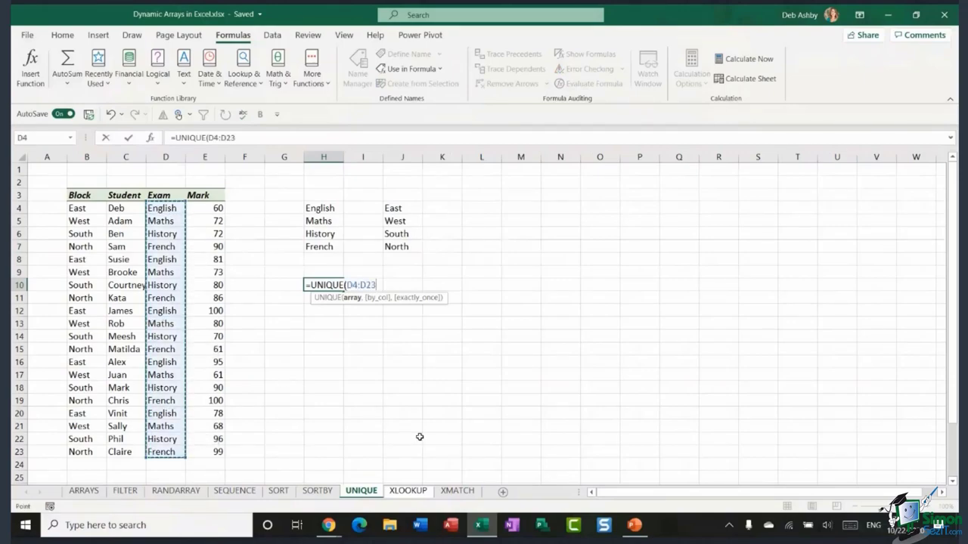
text())
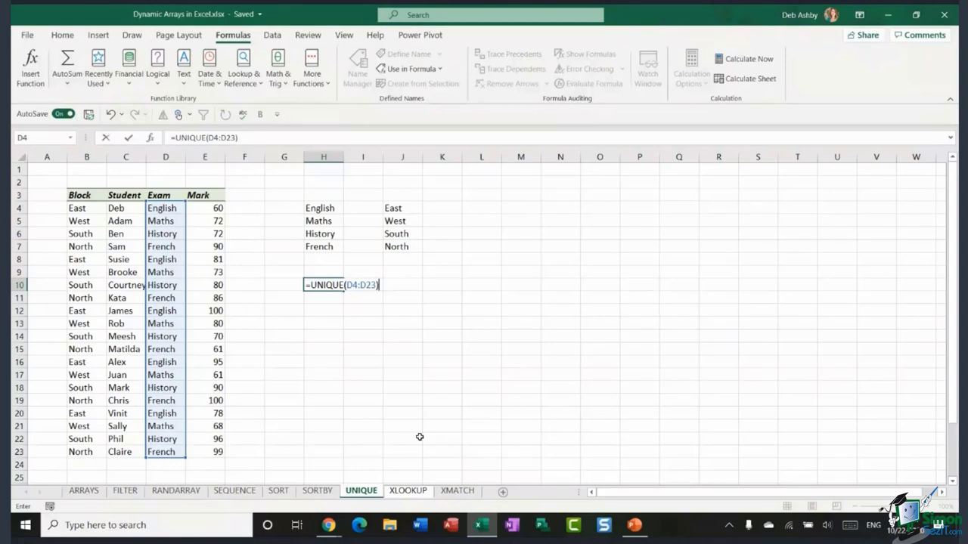
key(BackSpace)
key(BackSpace)
key(BackSpace)
key(BackSpace)
key(BackSpace)
key(BackSpace)
key(BackSpace)
key(BackSpace)
key(BackSpace)
key(BackSpace)
key(BackSpace)
key(BackSpace)
key(BackSpace)
key(BackSpace)
key(BackSpace)
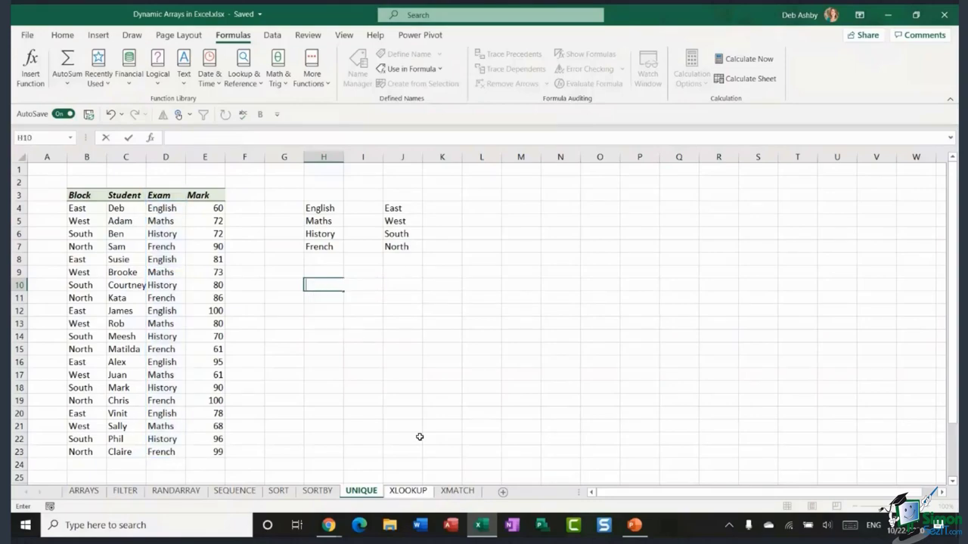
click(478, 207)
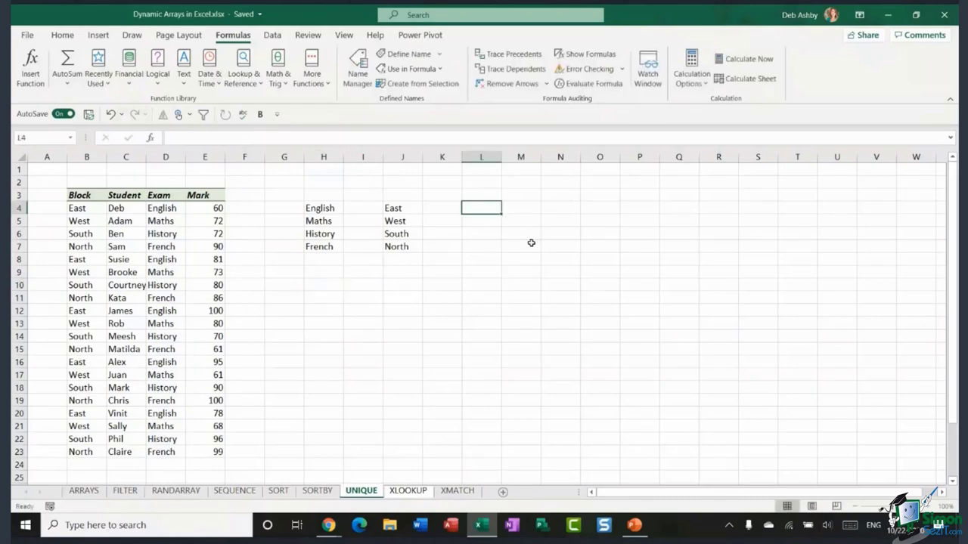
click(486, 246)
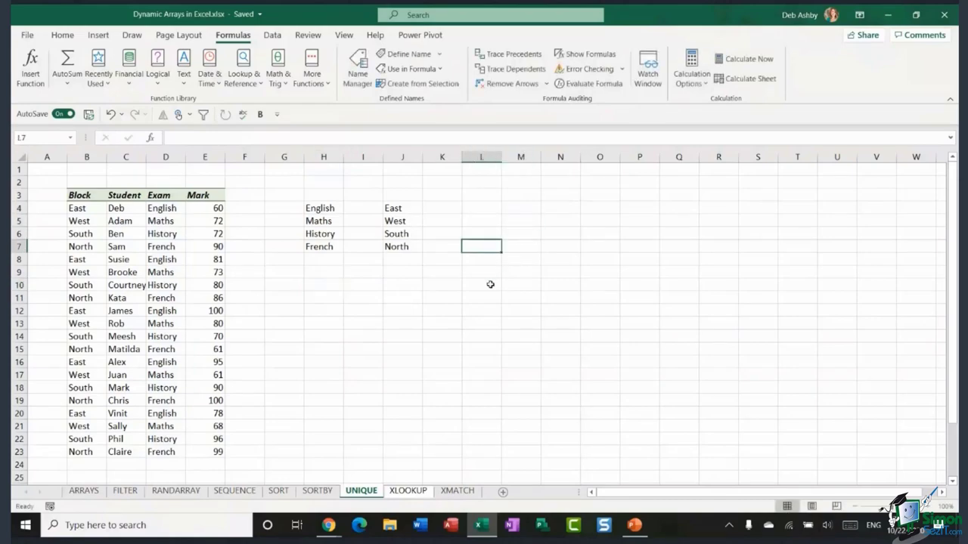
click(481, 271)
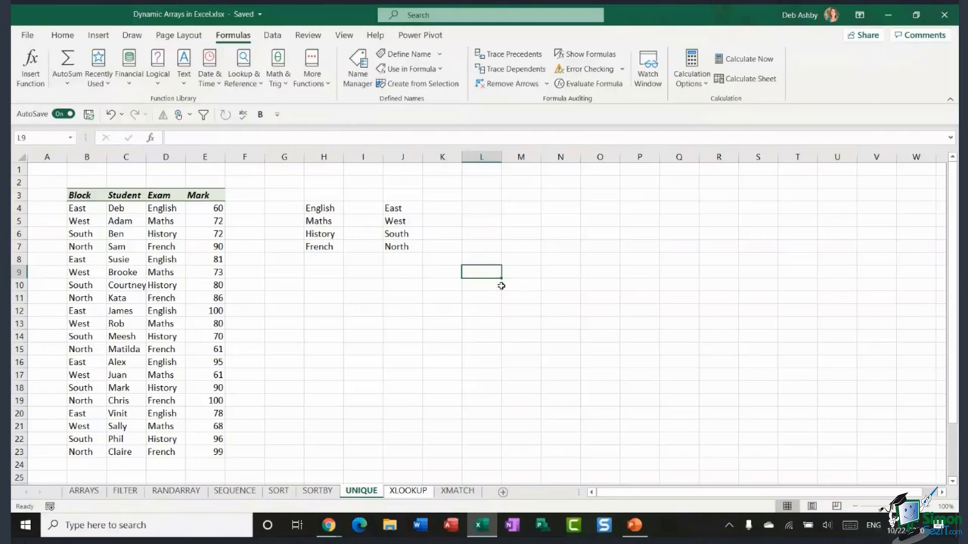
click(470, 212)
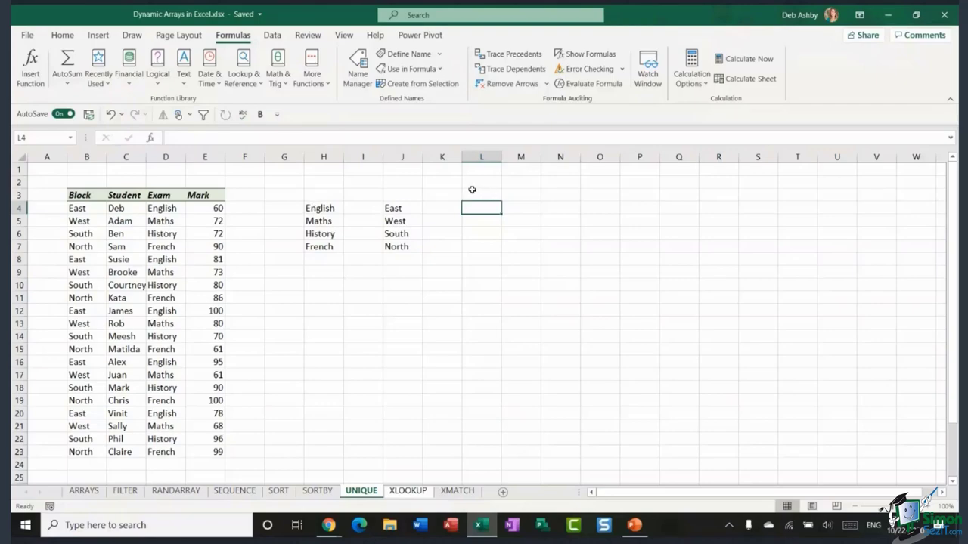
click(482, 184)
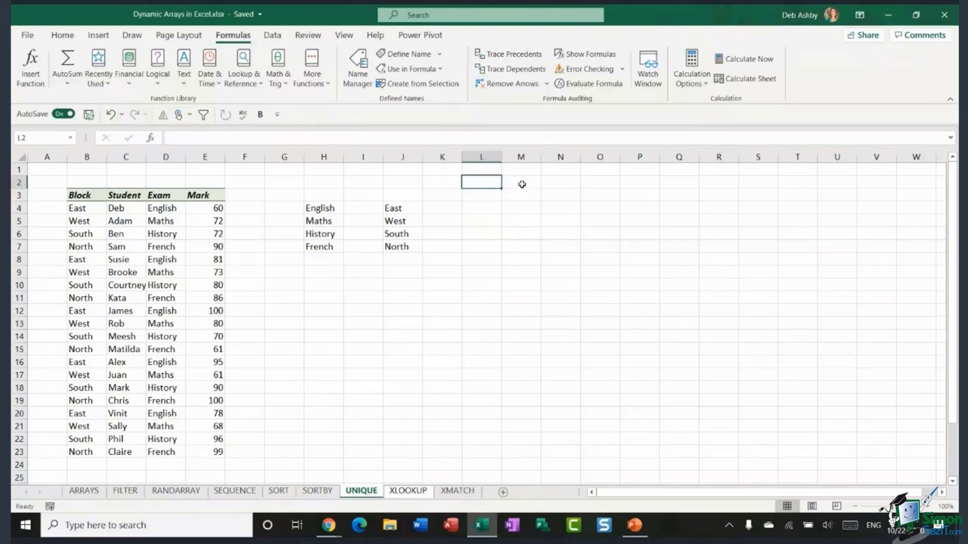
click(521, 184)
click(484, 194)
click(504, 211)
click(487, 223)
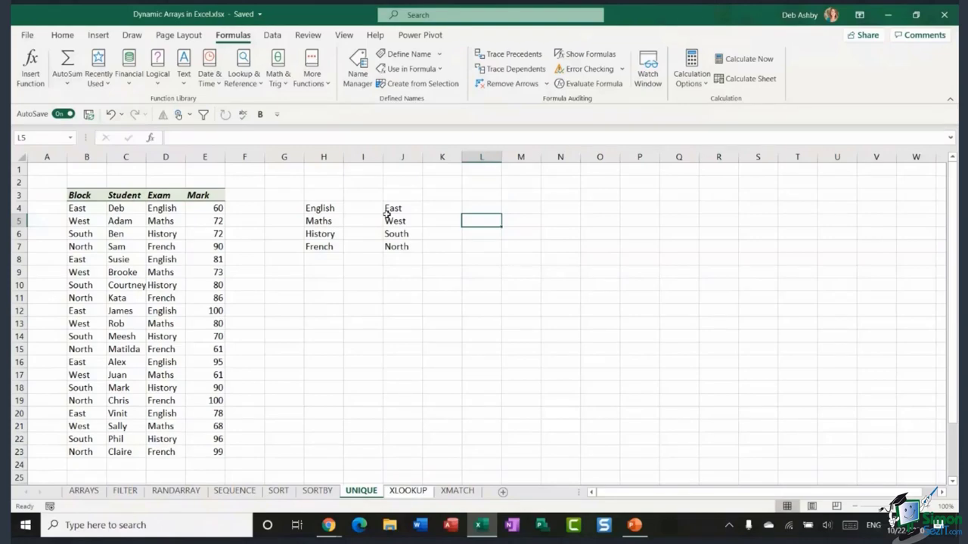
- Minimize Excel to reveal the PowerPoint slide of 8 dynamic array functions
click(886, 15)
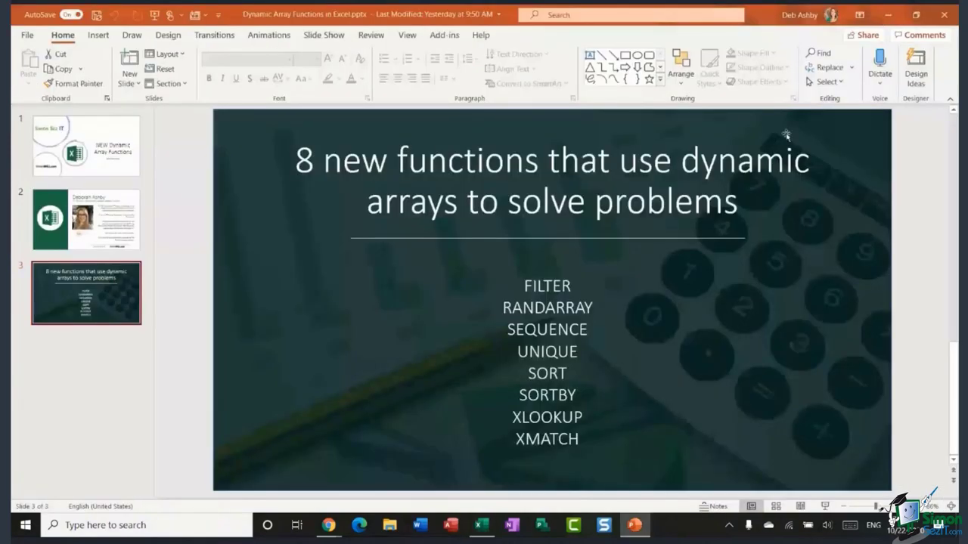